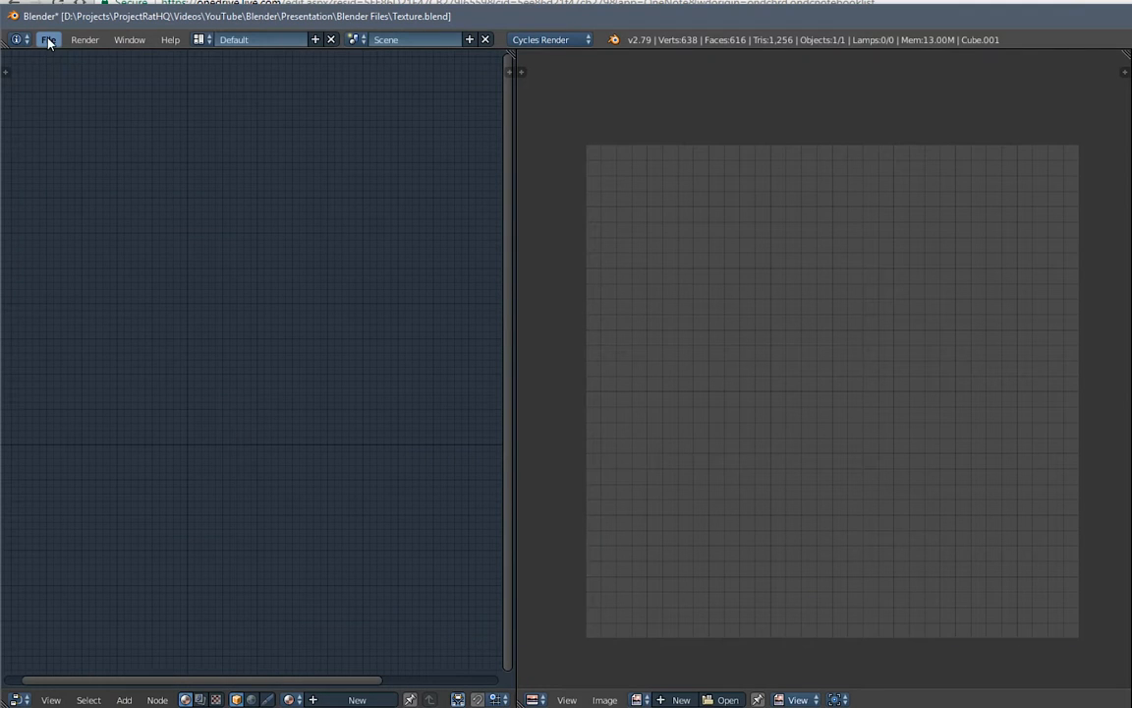
click(46, 37)
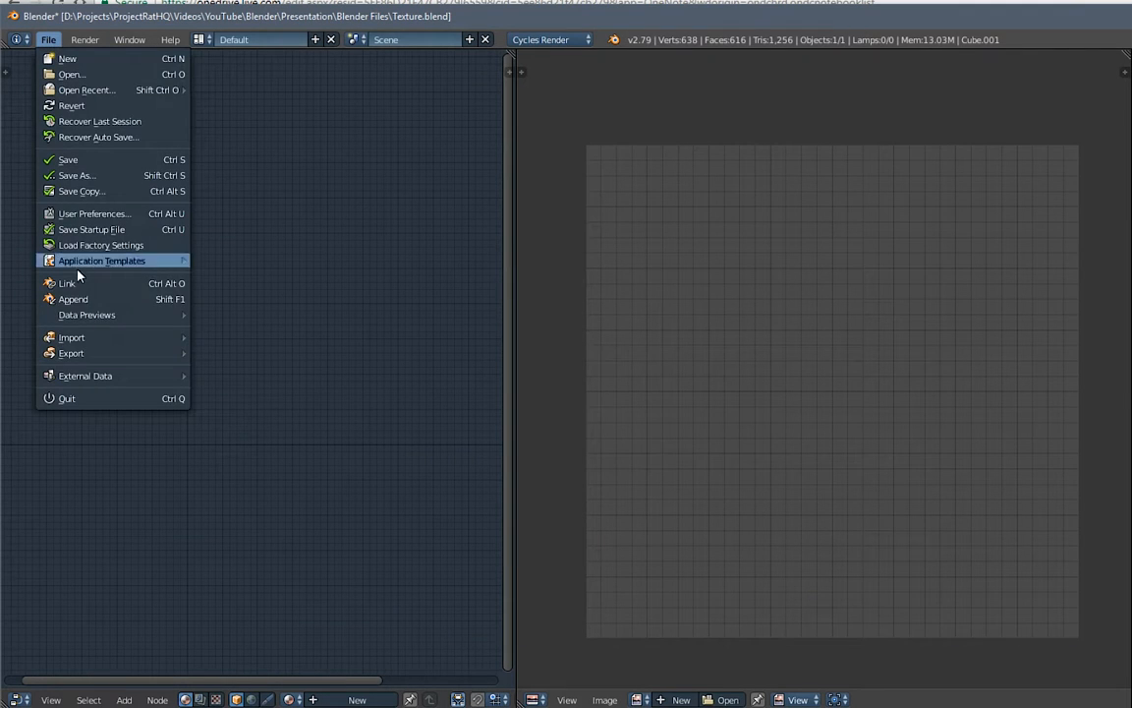
mouse_move(95, 341)
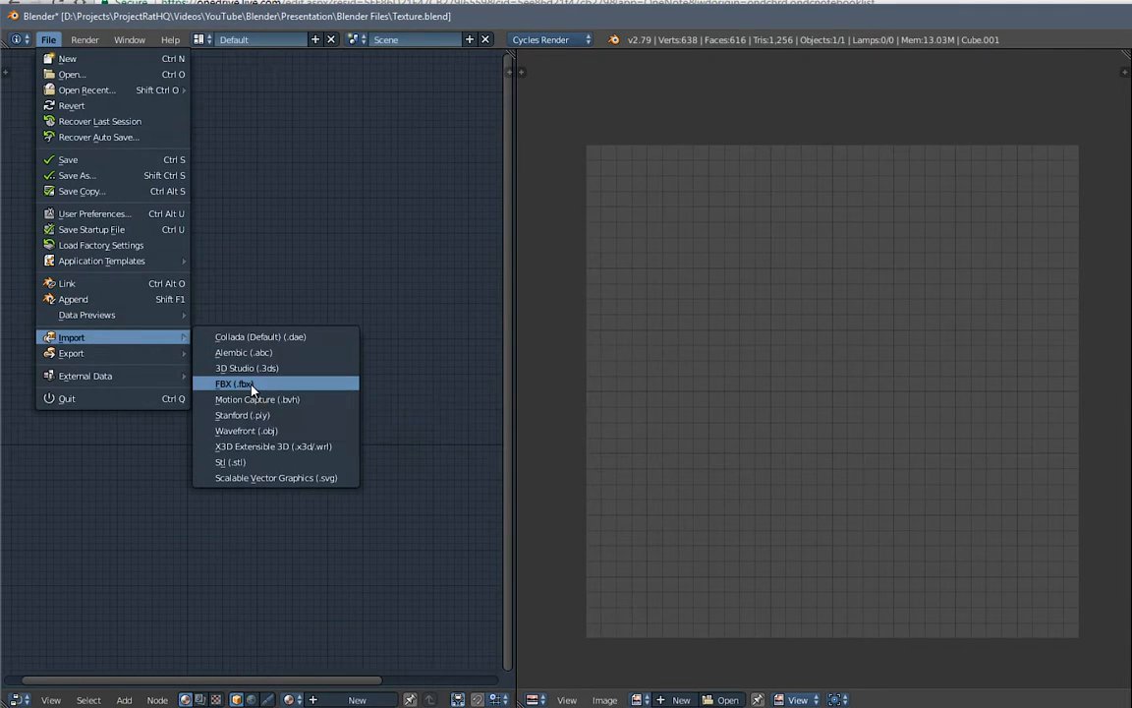
click(226, 346)
double_click(298, 245)
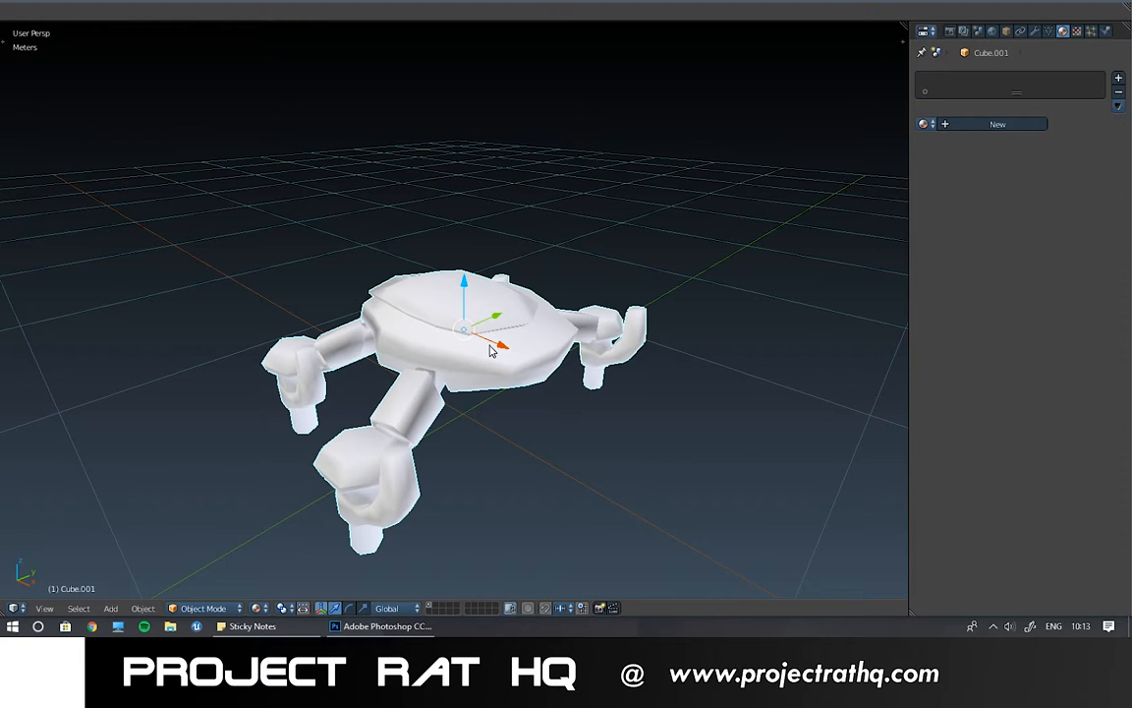
- Switch the robot mesh to Edit Mode with its UV islands displayed
key(Tab)
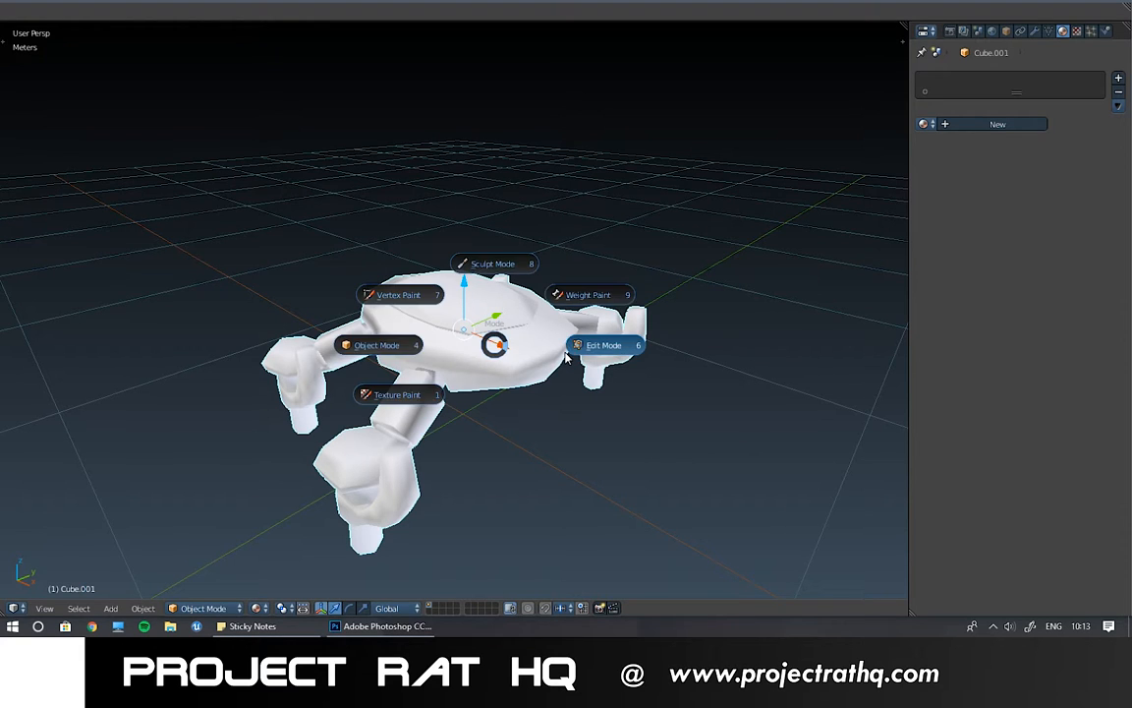
click(575, 351)
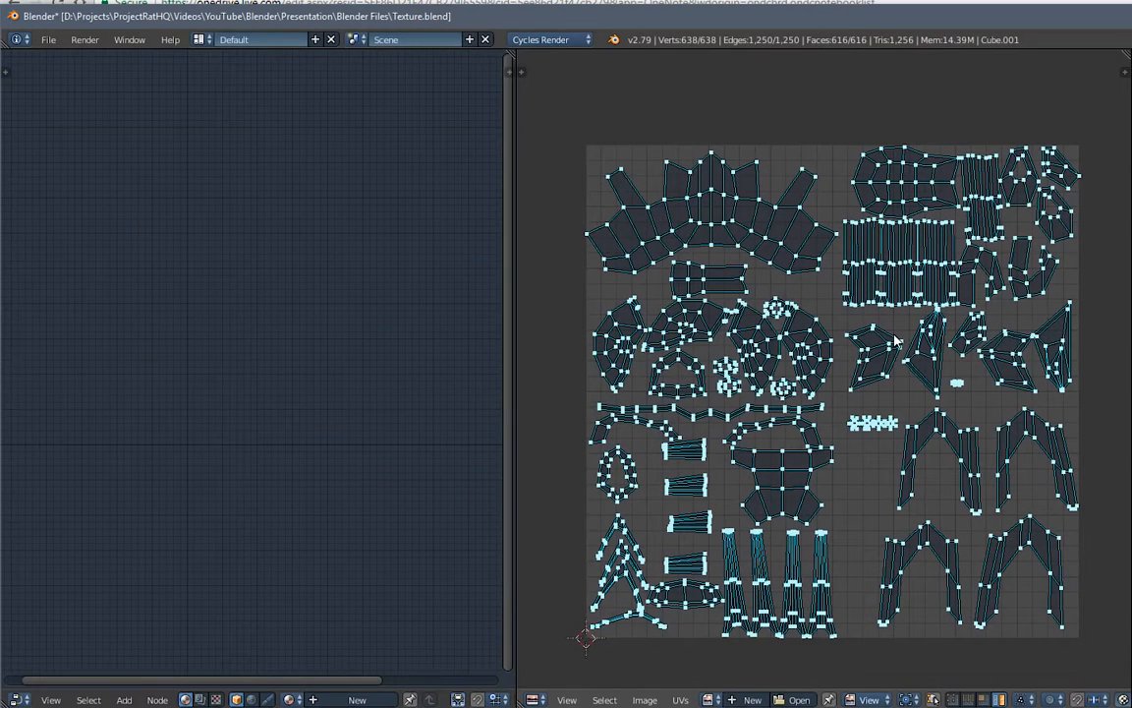
scroll(895, 343, up, 1)
scroll(896, 343, down, 1)
- Try moving the large fan-shaped UV island and the small strip island beneath it, cancelling each move
right_click(785, 221)
key(g)
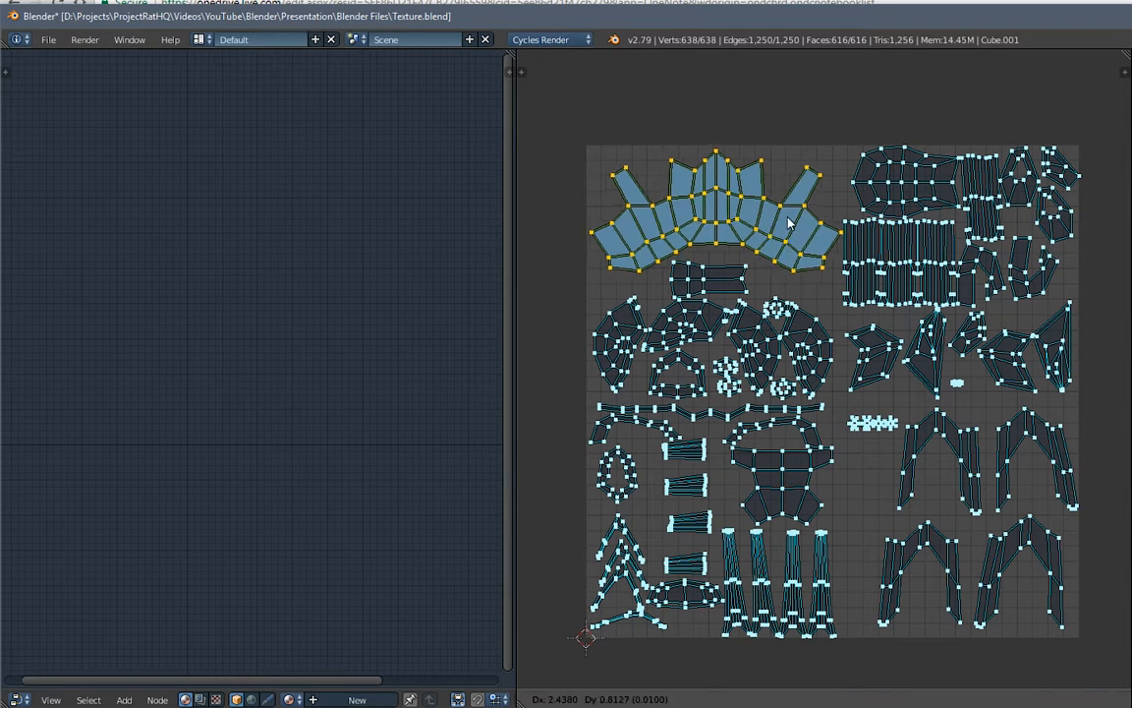
right_click(763, 201)
right_click(730, 287)
key(g)
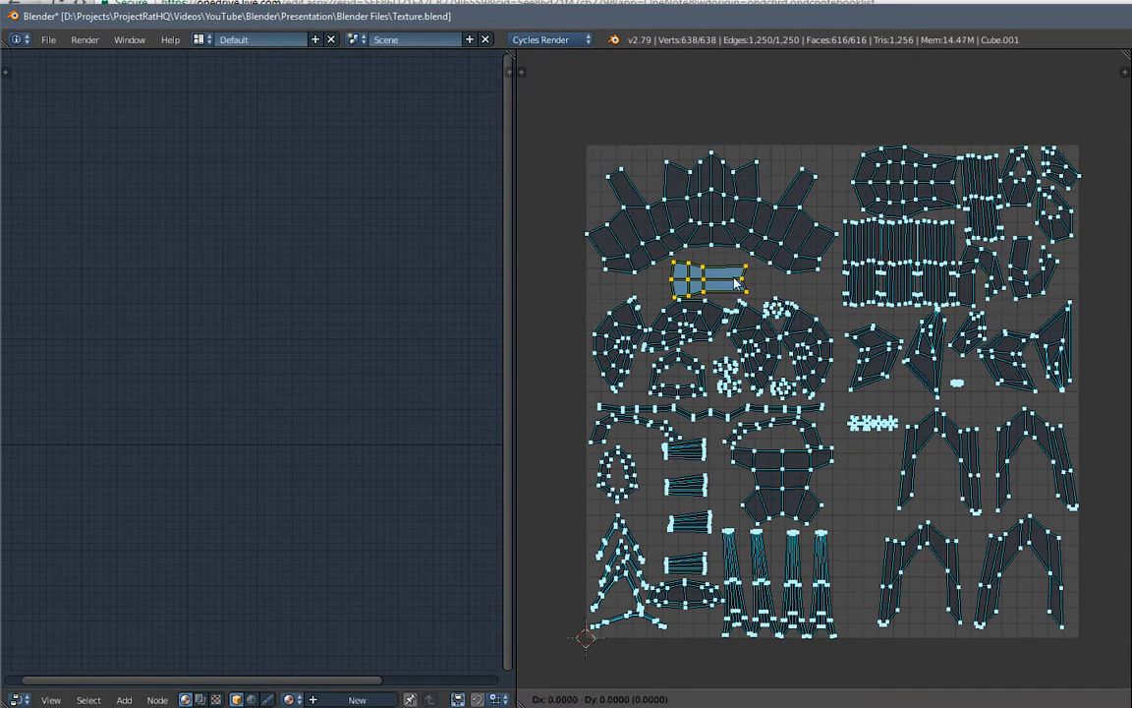
right_click(721, 285)
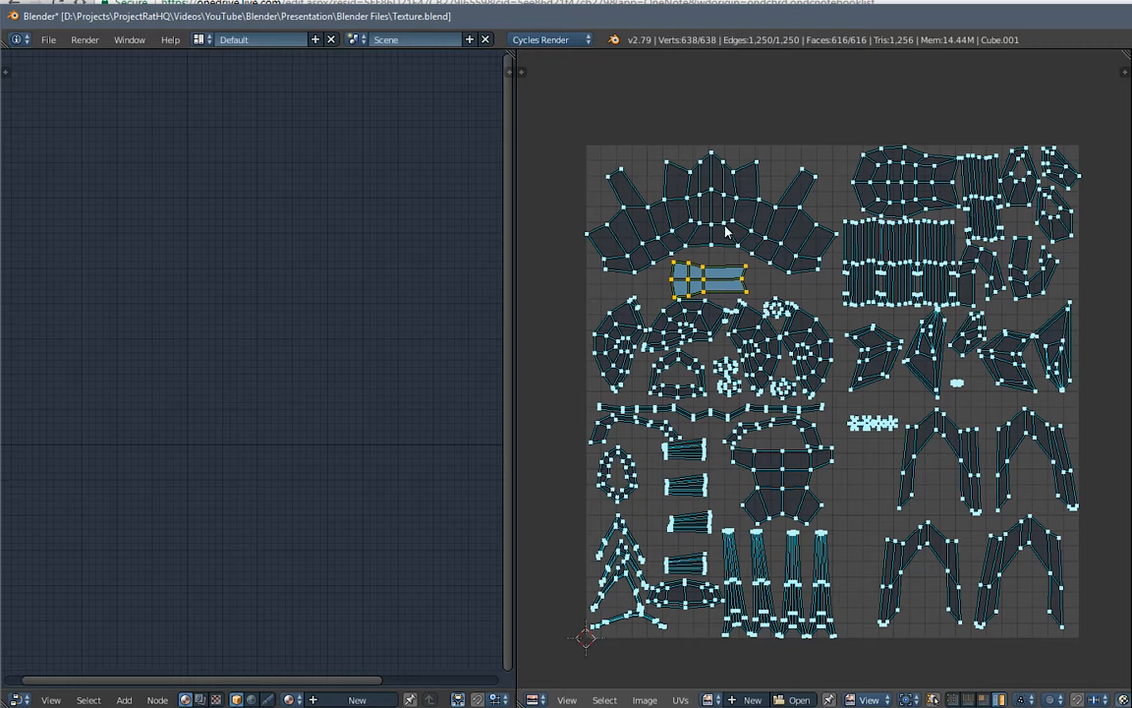
key(l)
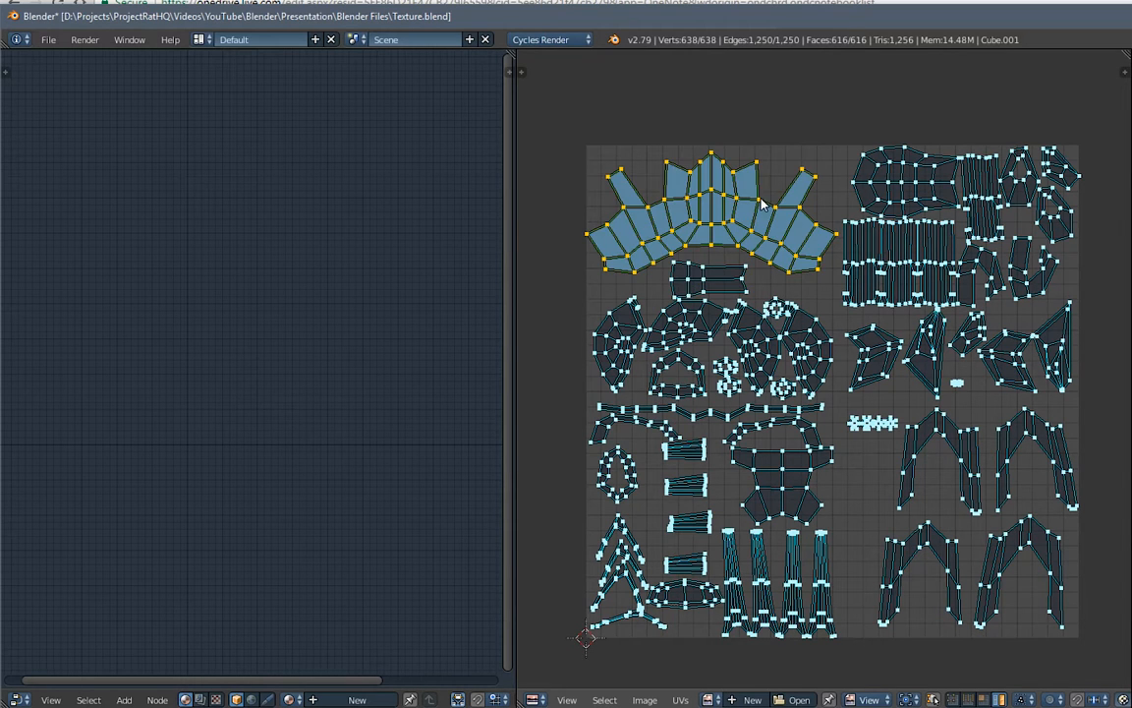
key(g)
right_click(764, 203)
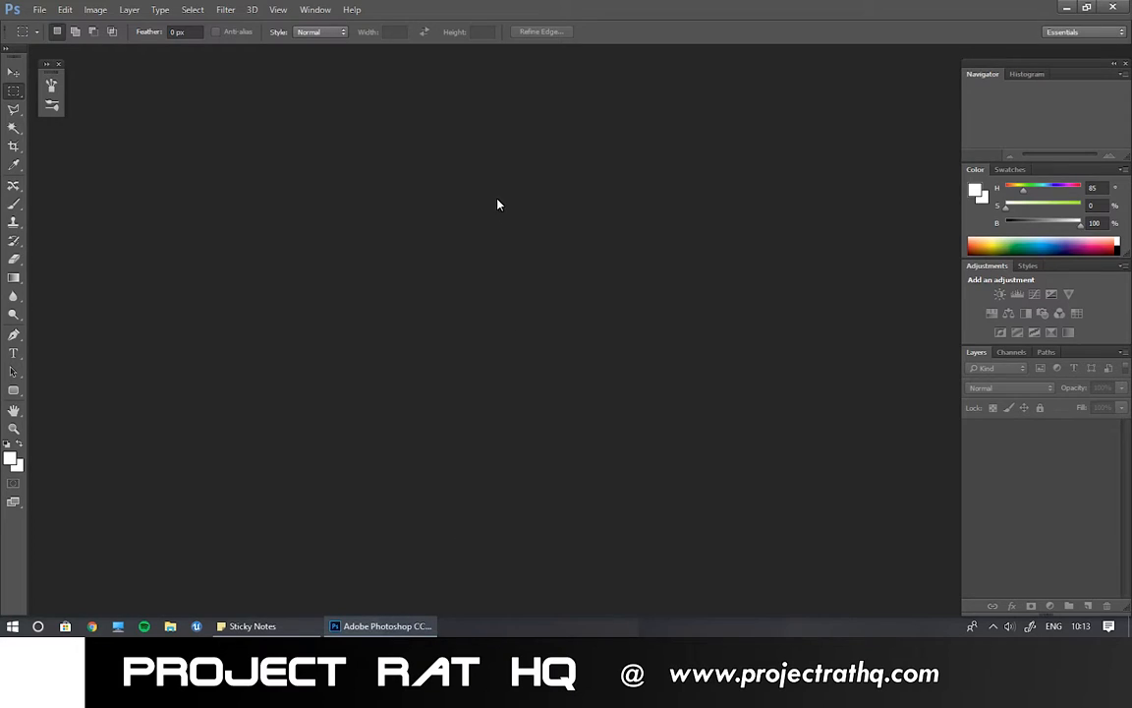
- Switch to Photoshop and create a 1024 x 1024 pixel RGB document named Texture with a white background
click(39, 9)
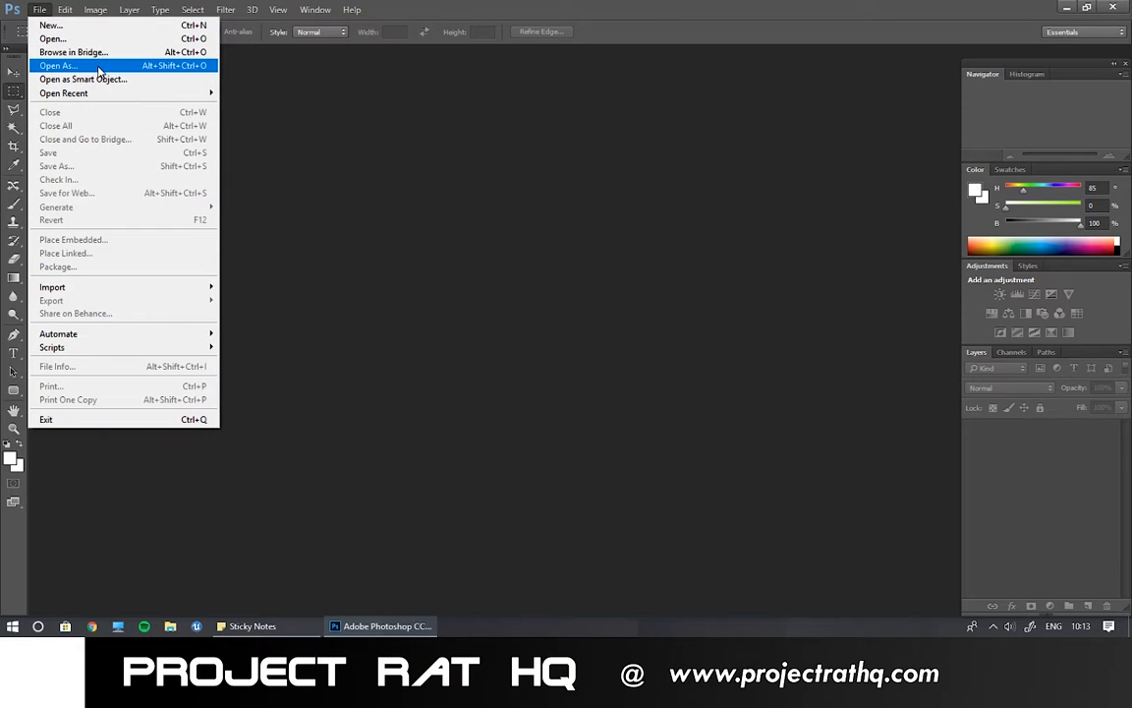
click(59, 25)
text(T)
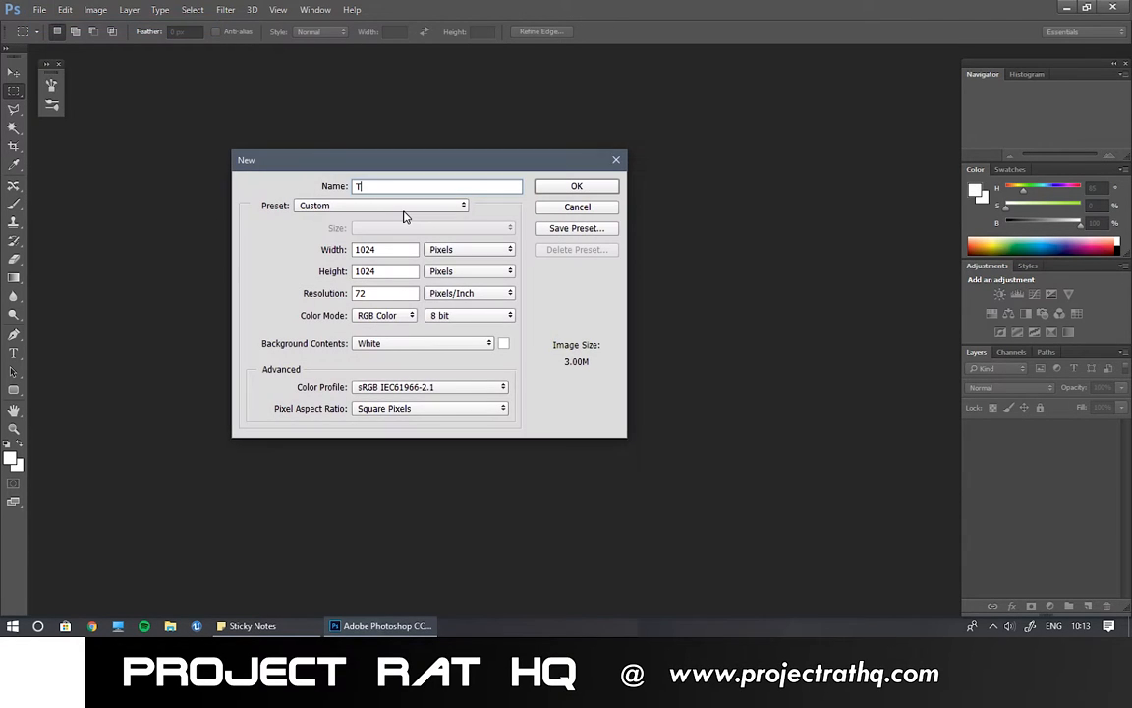
text(T)
click(580, 187)
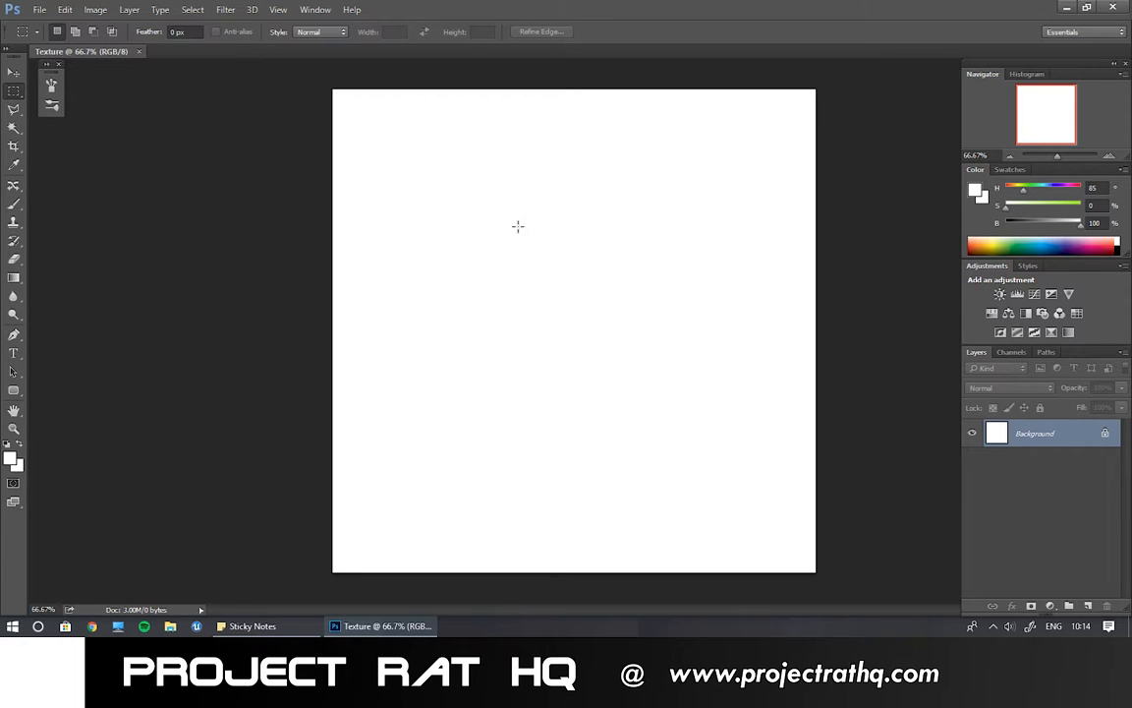
- Fill the Background layer with a mid grey at 55% brightness
click(1048, 223)
key(shift+F5)
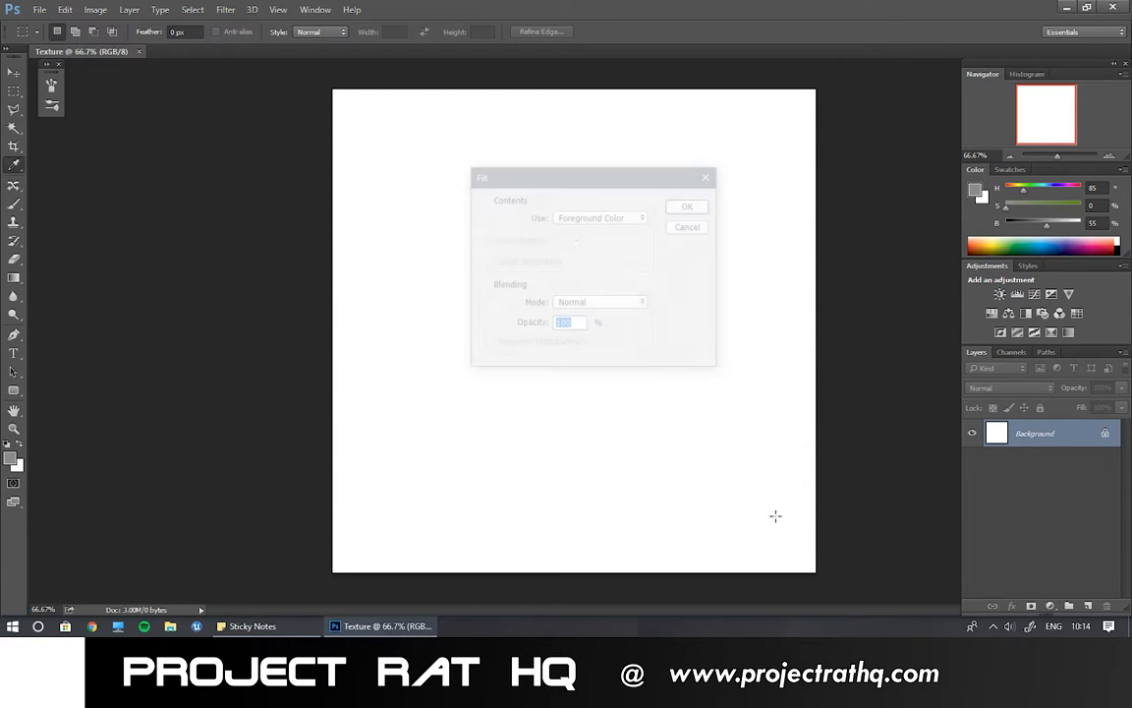
click(691, 207)
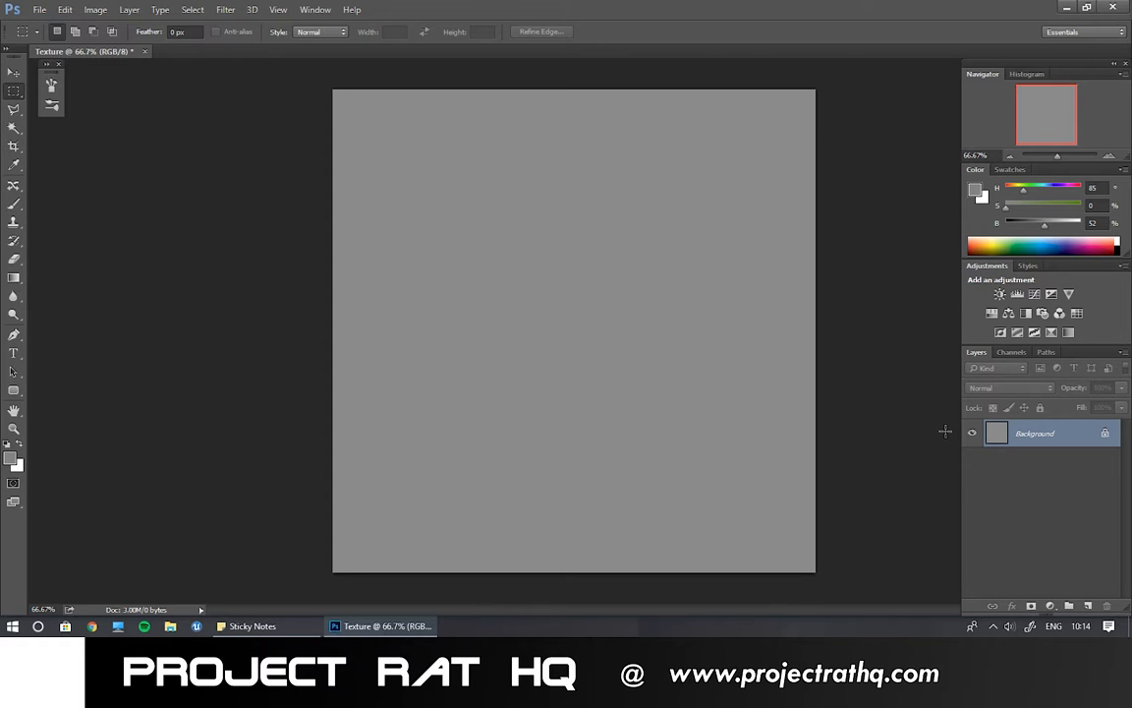
- Add a new layer and fill the canvas's upper-left quadrant with teal (H 173, S 100, B 82)
click(1085, 605)
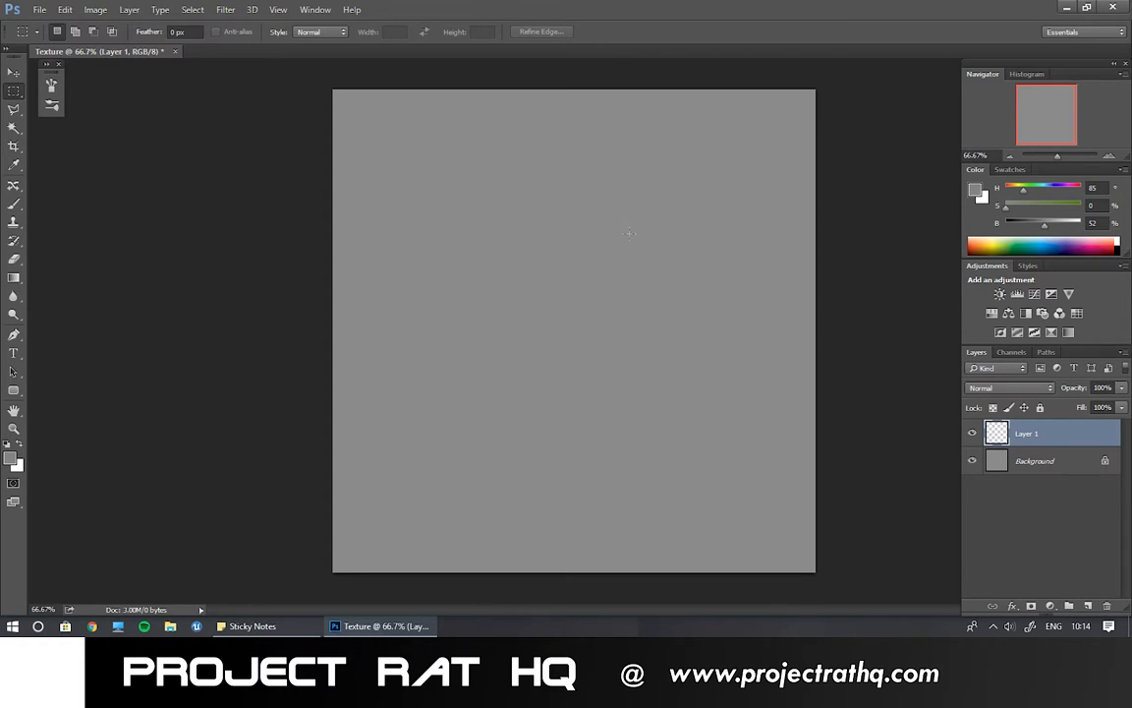
drag(313, 72, 583, 331)
click(1030, 239)
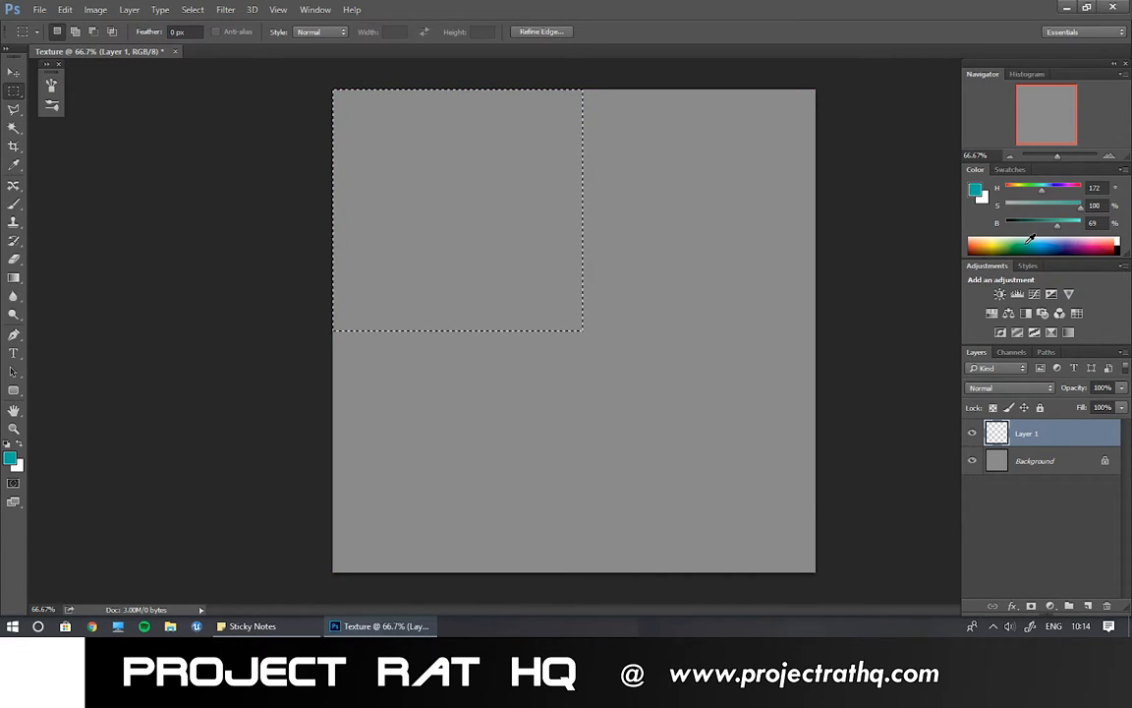
drag(1030, 238, 1083, 225)
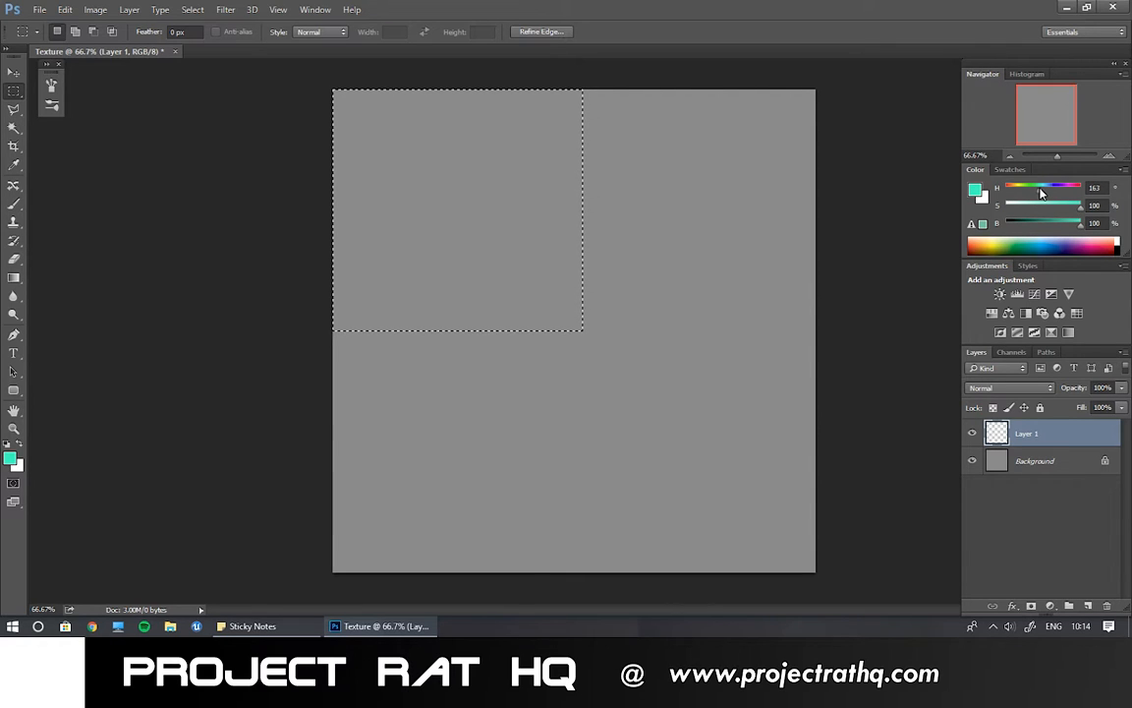
drag(1039, 191, 1067, 226)
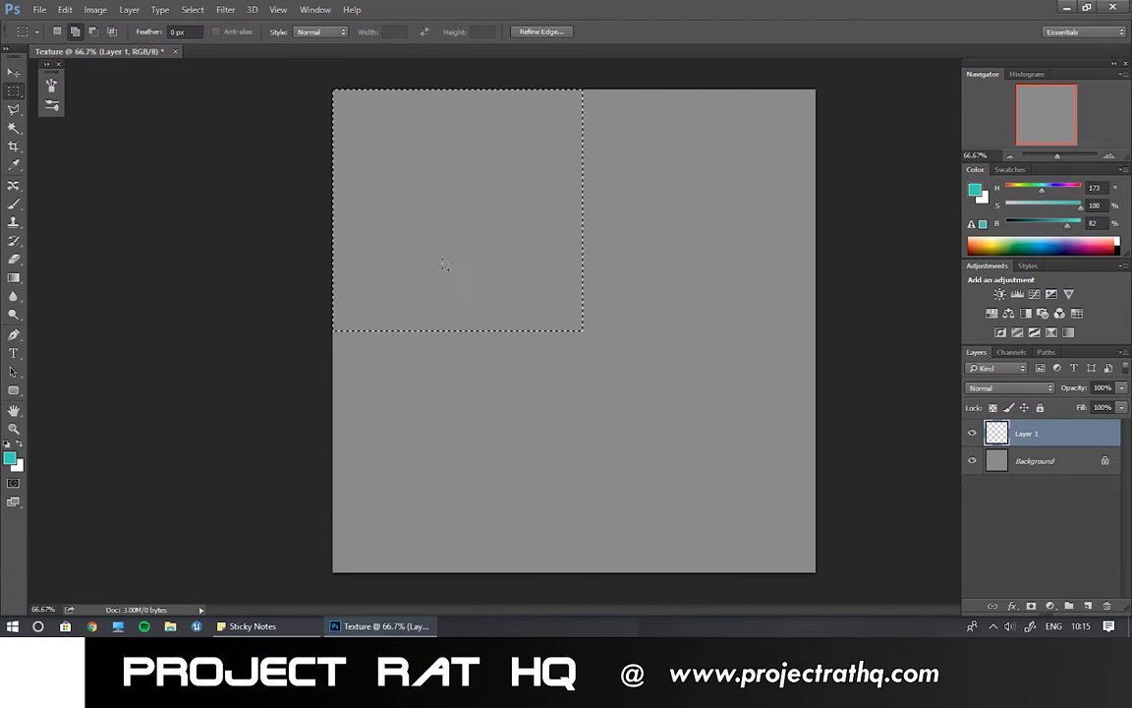
key(shift+F5)
click(685, 206)
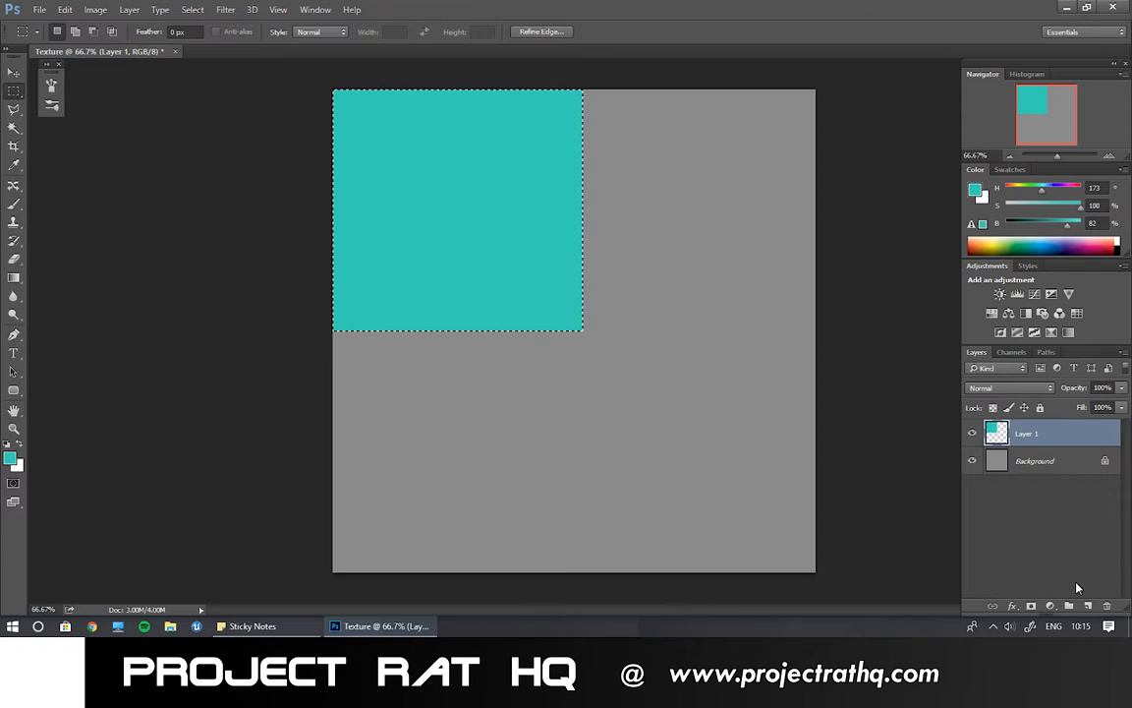
- Add another layer and fill the canvas's upper-right quadrant with orange (H 27, S 100, B 100)
click(1088, 606)
drag(818, 87, 580, 331)
click(993, 241)
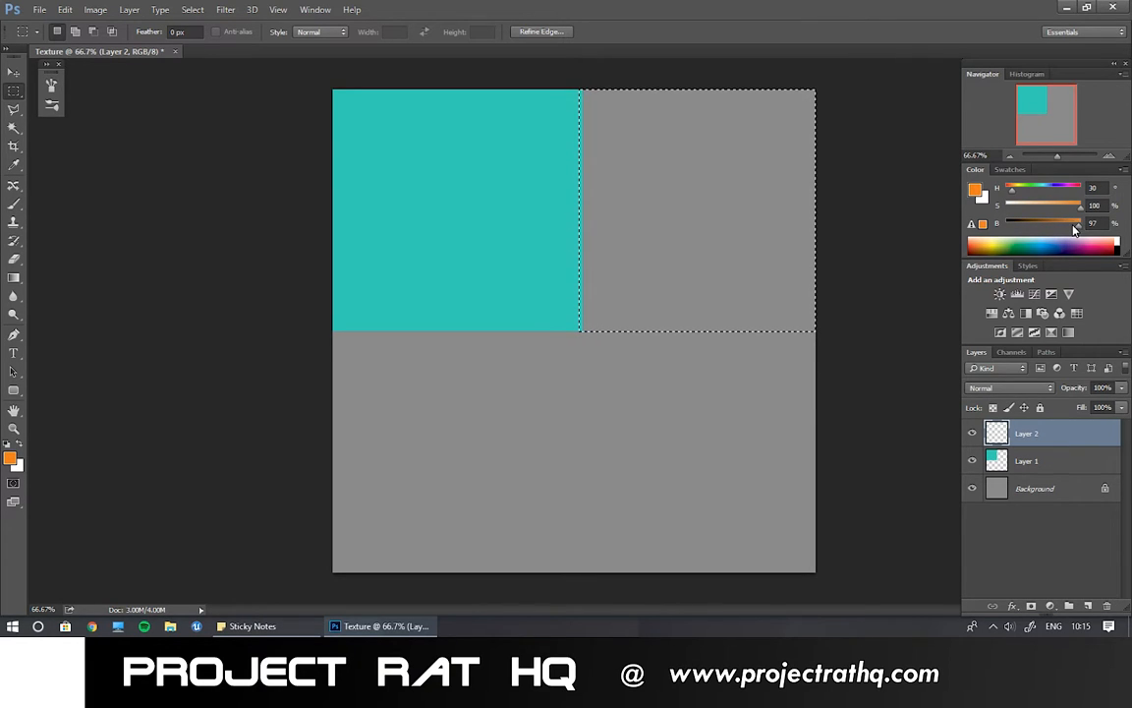
drag(1077, 227, 1092, 227)
drag(1014, 192, 1011, 191)
key(i)
key(shift+F5)
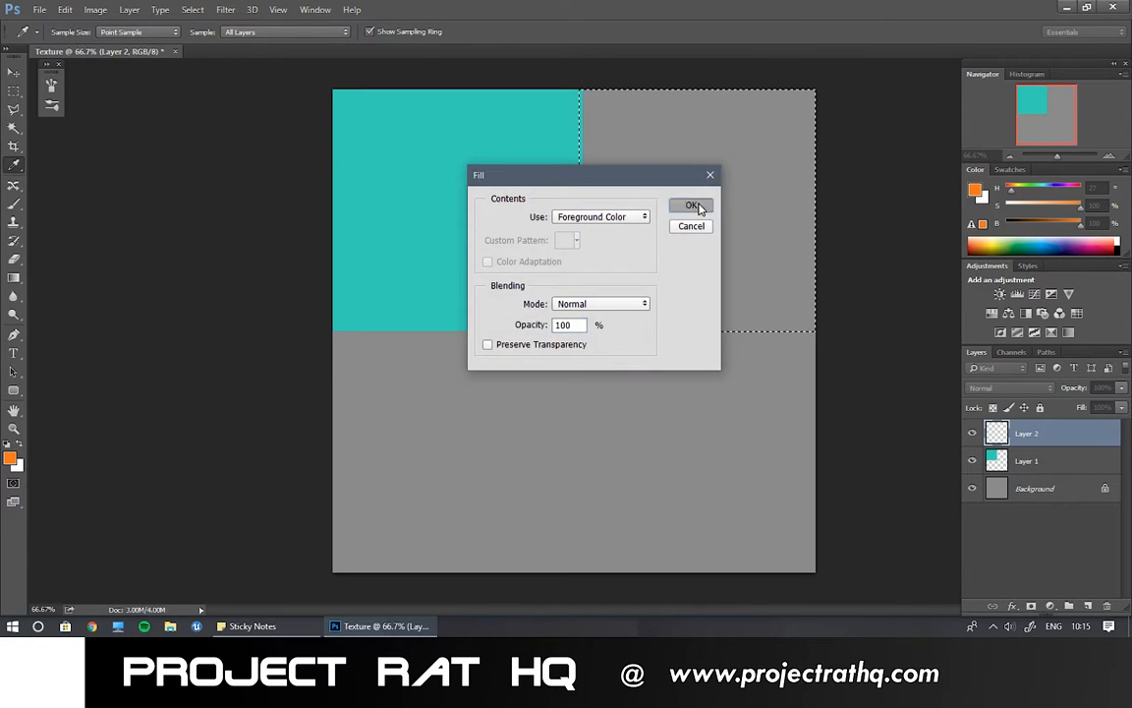
click(694, 208)
key(m)
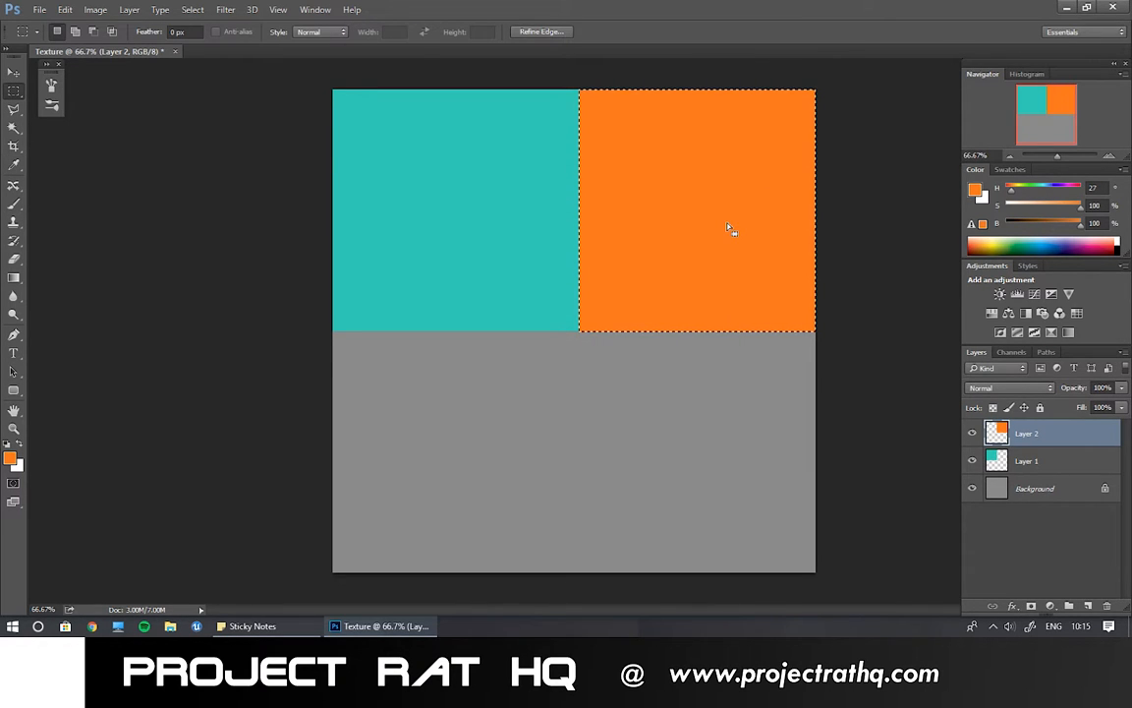
- Shift the orange quadrant's hue by -6 with Hue/Saturation and clear the selection
key(ctrl+u)
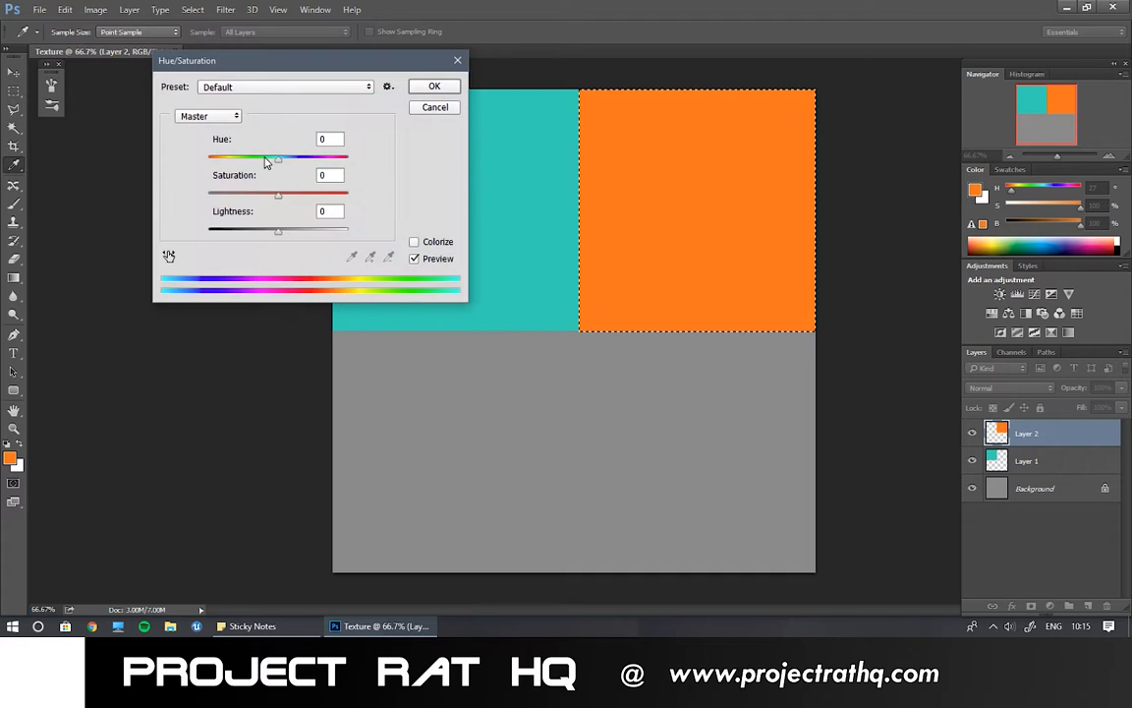
mouse_move(279, 162)
mouse_down()
mouse_move(251, 167)
mouse_move(276, 167)
mouse_up()
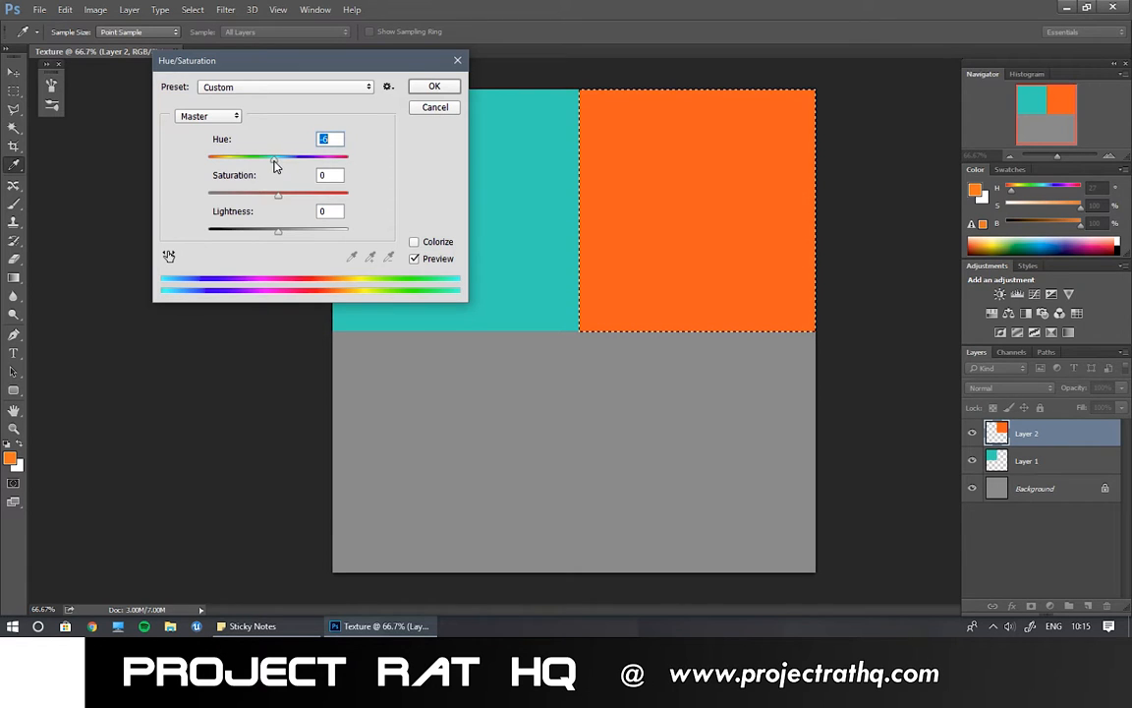
click(433, 86)
key(m)
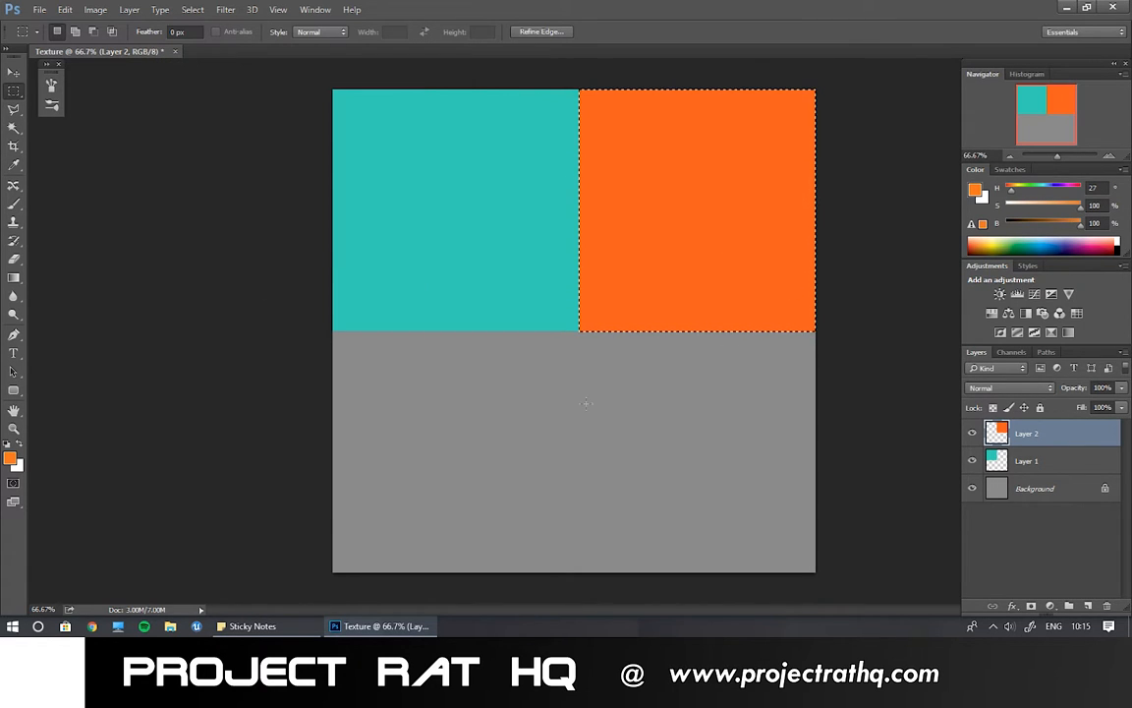
click(570, 383)
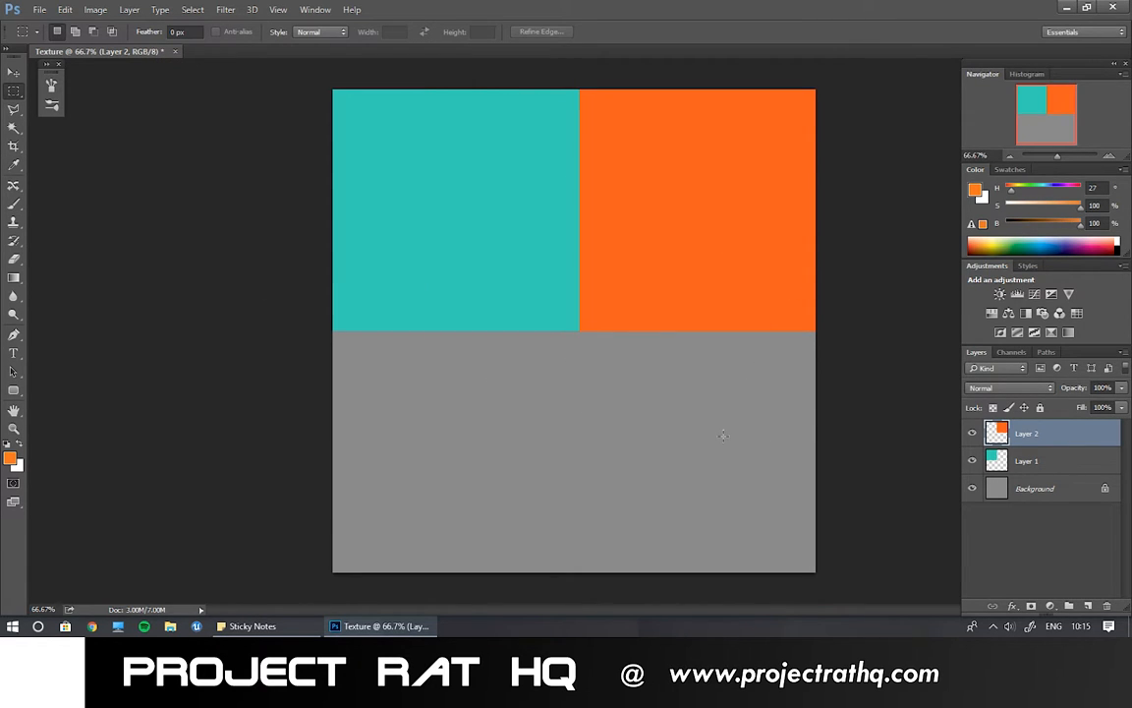
- Add a layer directly above Background, fill the lower-right quadrant with dark grey at 34% brightness, and deselect
click(1034, 489)
click(1088, 605)
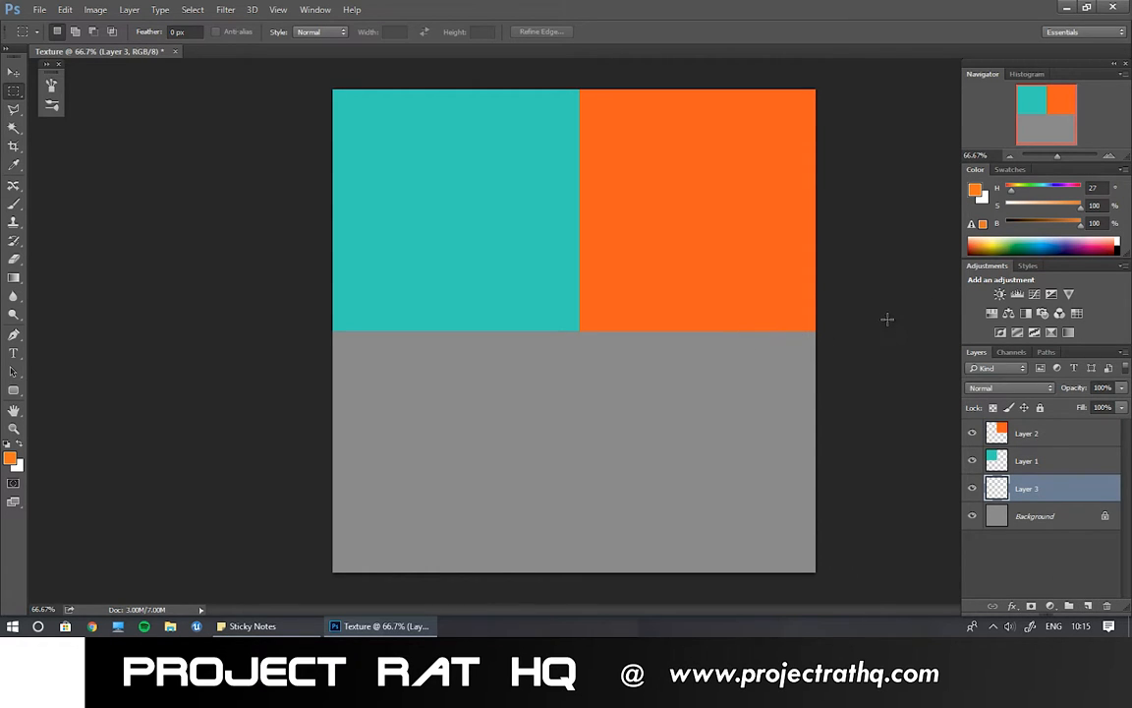
drag(887, 319, 579, 587)
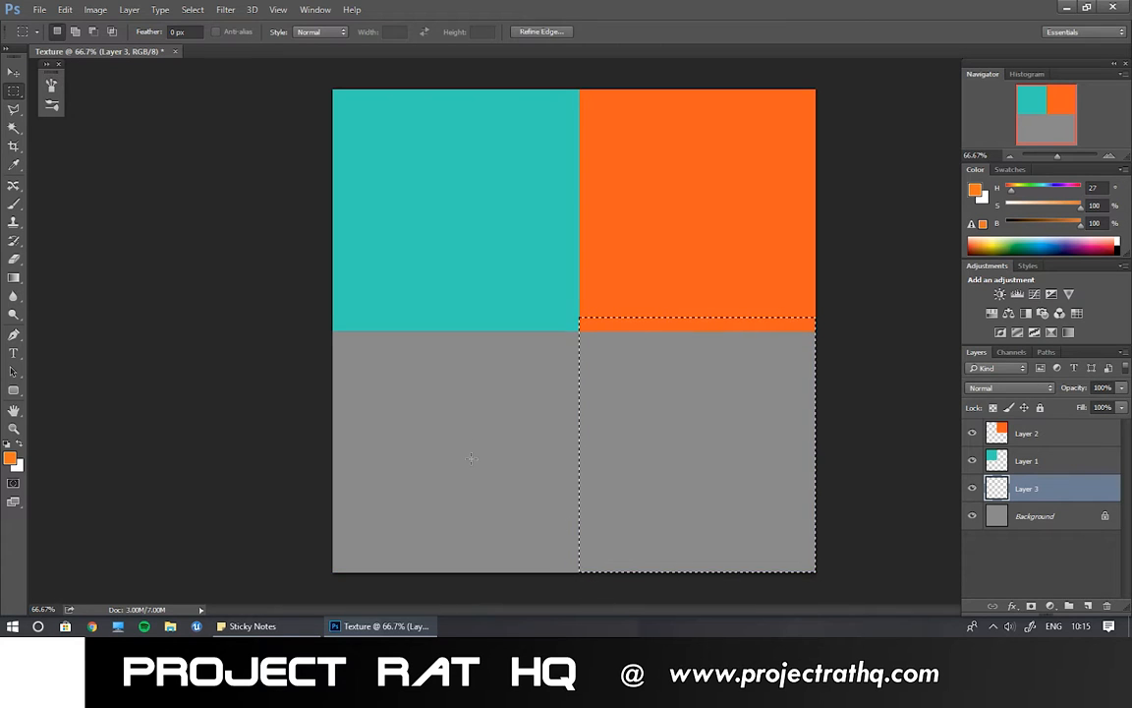
key(b)
alt+click(486, 393)
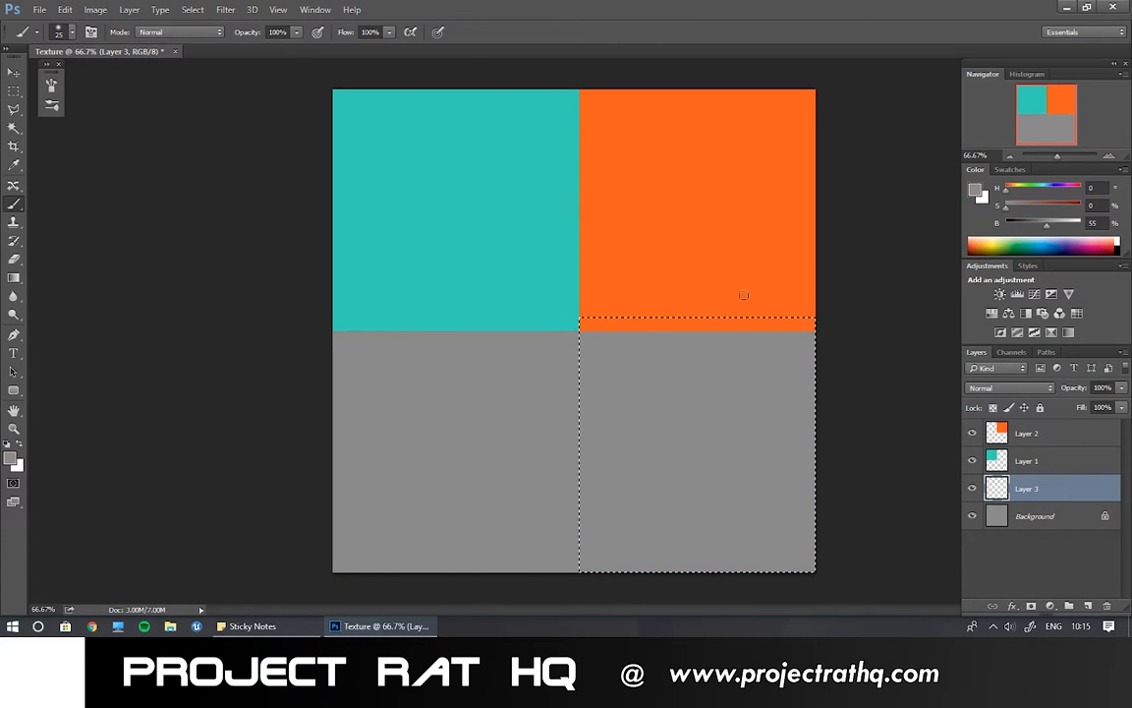
click(1032, 224)
drag(1033, 227, 1031, 226)
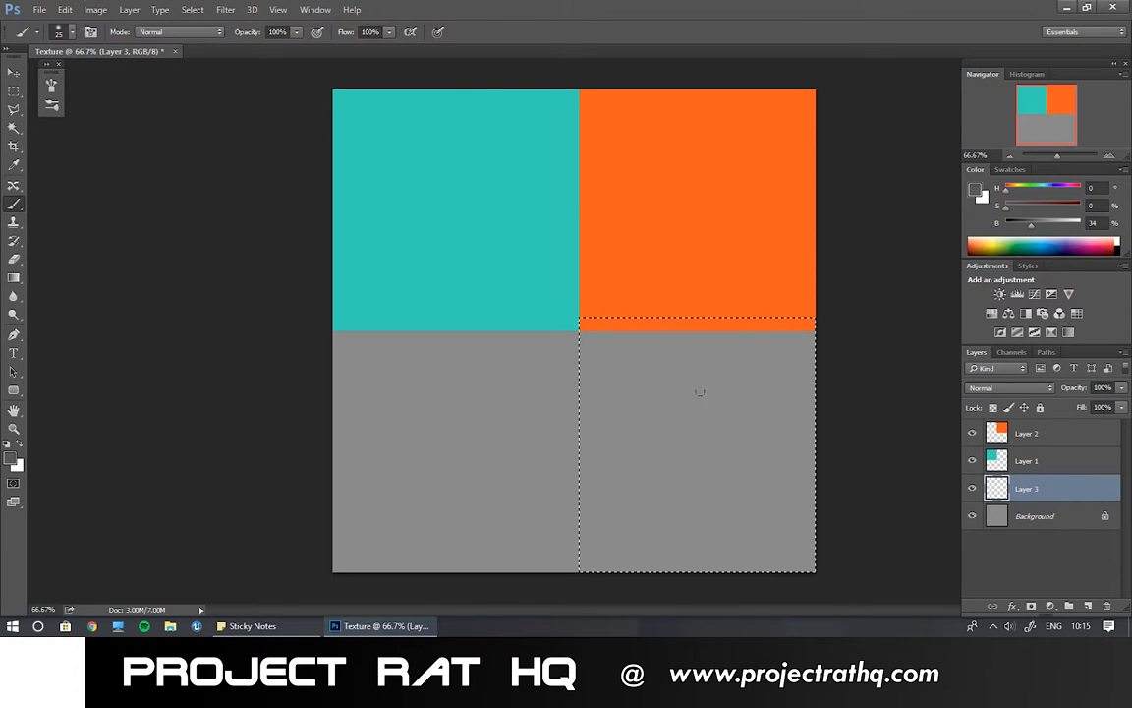
key(shift+F5)
key(Return)
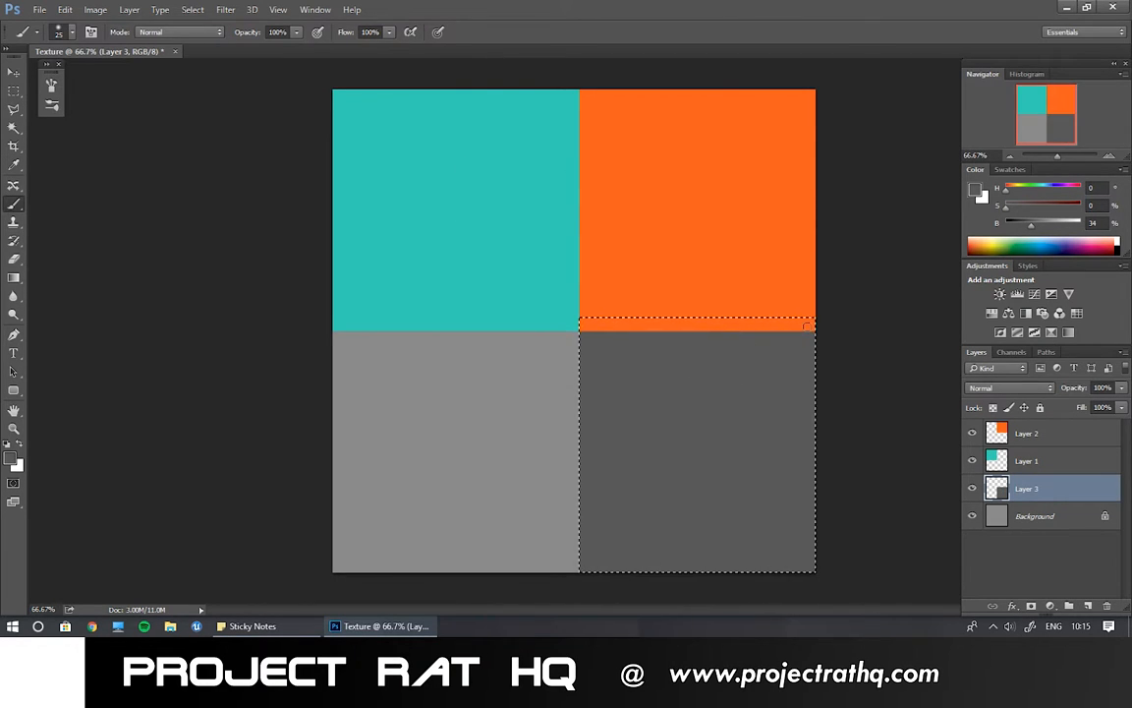
key(m)
key(ctrl+d)
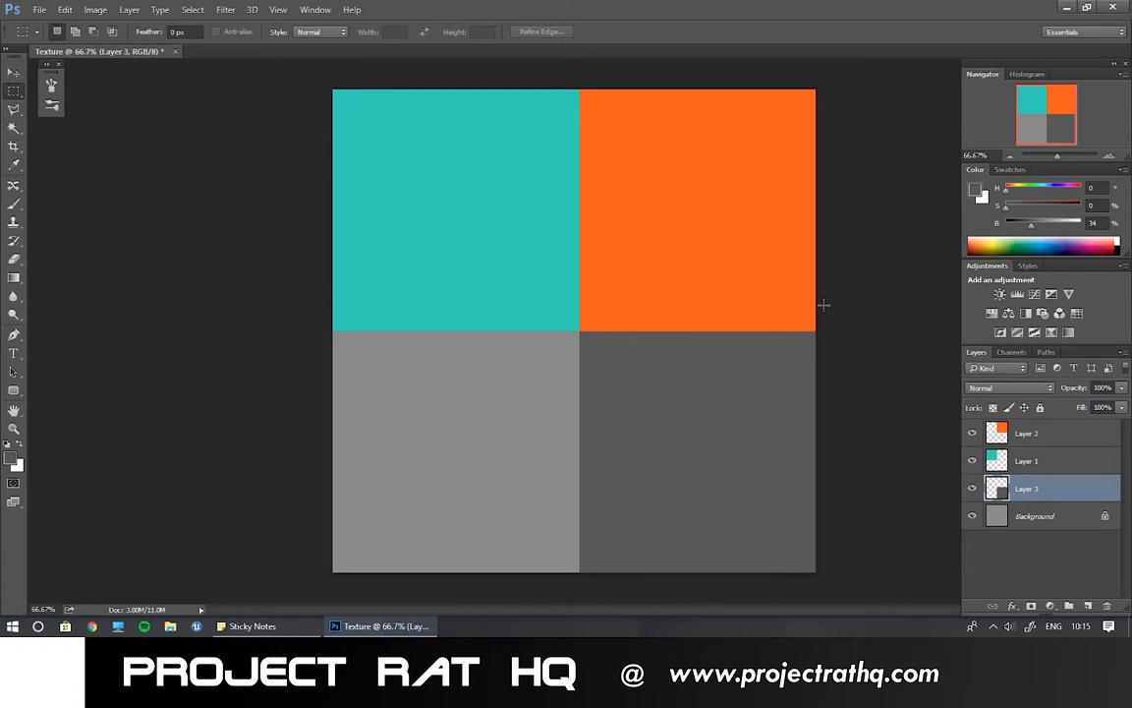
- Save the palette as Texture.png in PNG format in the Presentation project's Texture folder with Smallest / Slow compression and no interlacing
key(ctrl+s)
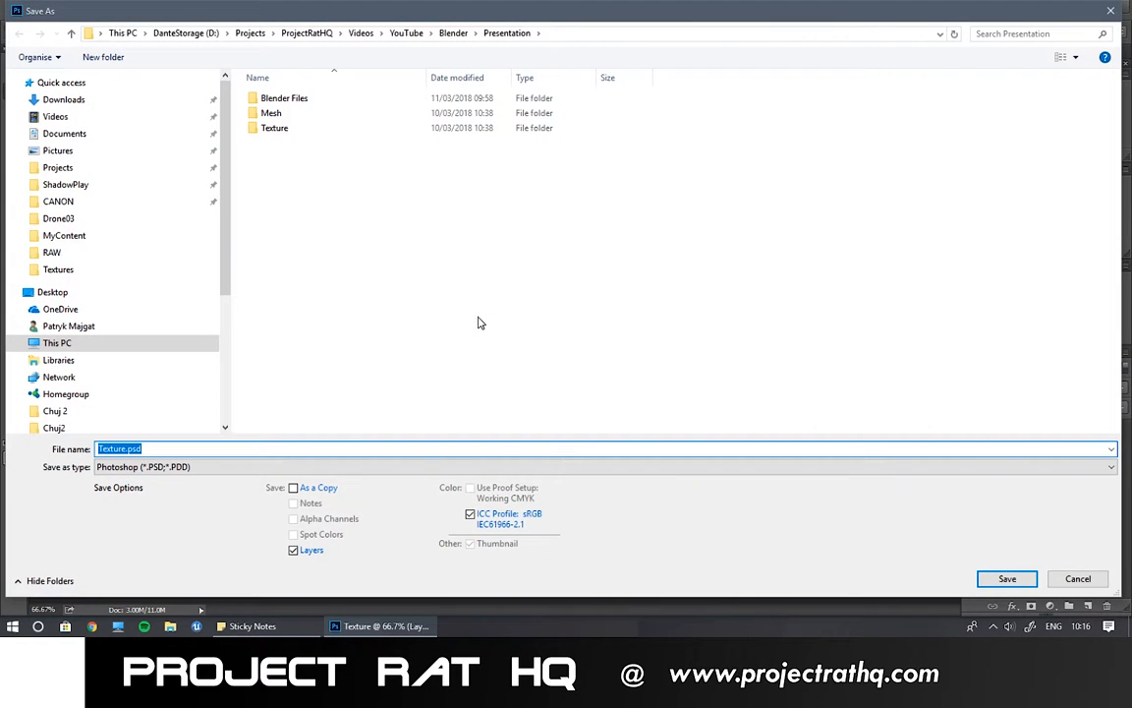
double_click(290, 135)
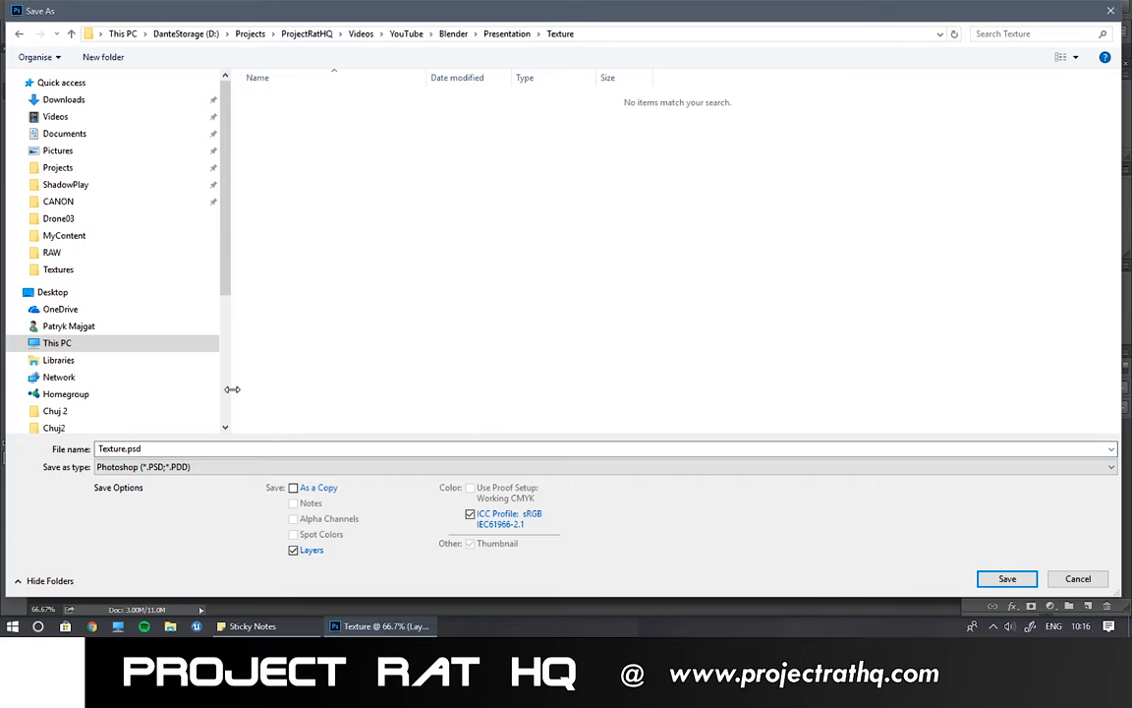
click(195, 468)
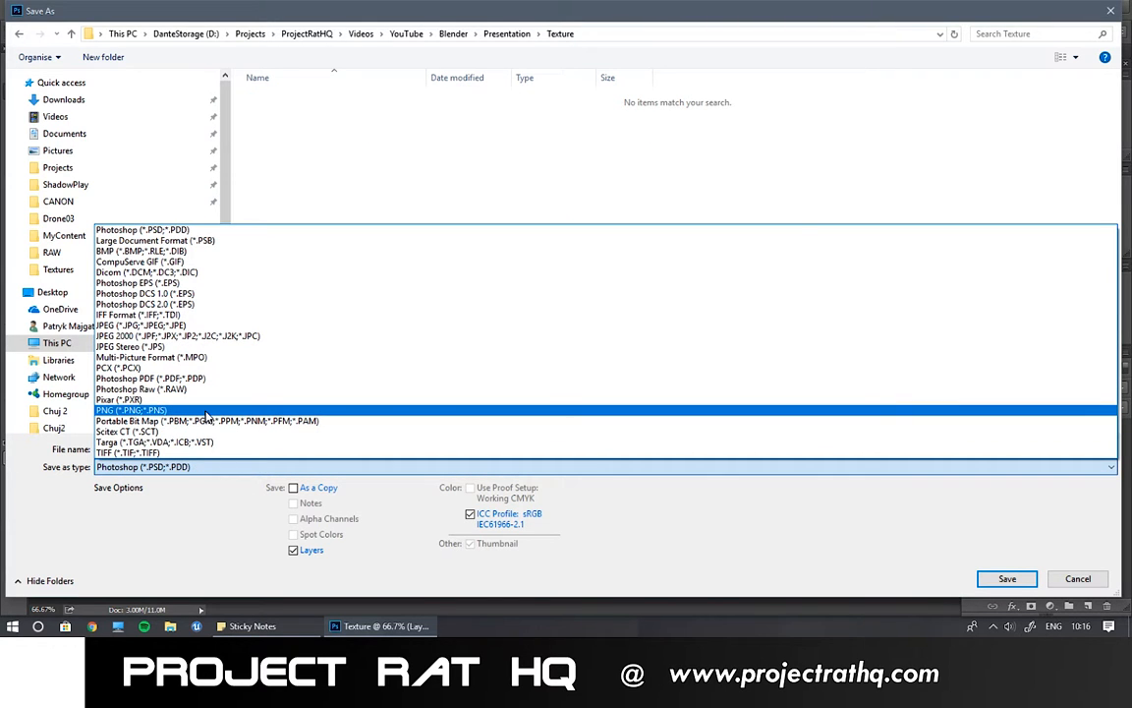
click(204, 411)
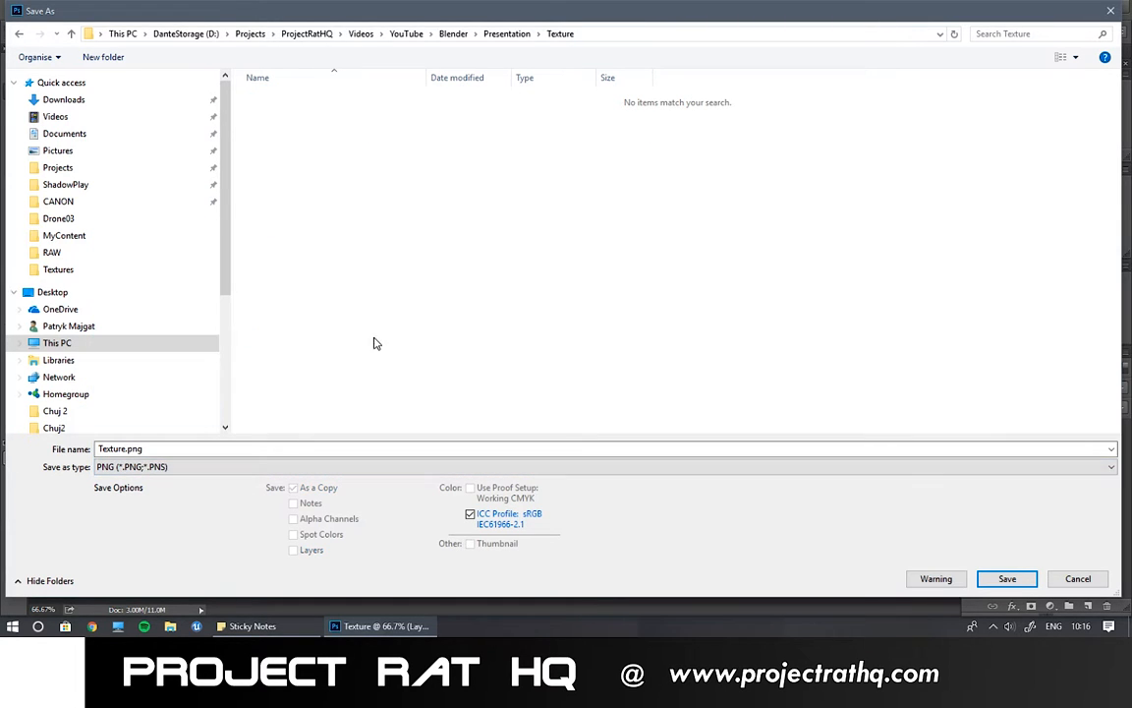
click(1007, 579)
click(644, 234)
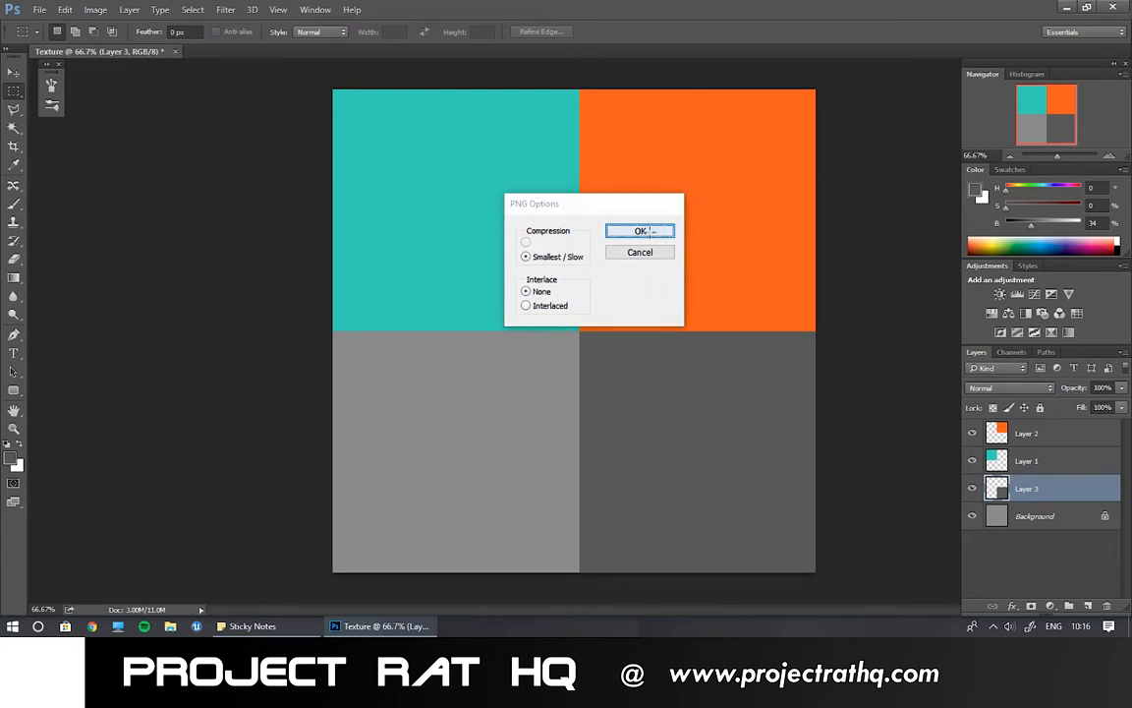
- Switch to Blender, return the robot to Object Mode, and give it a new material named Drone
key(alt+Tab)
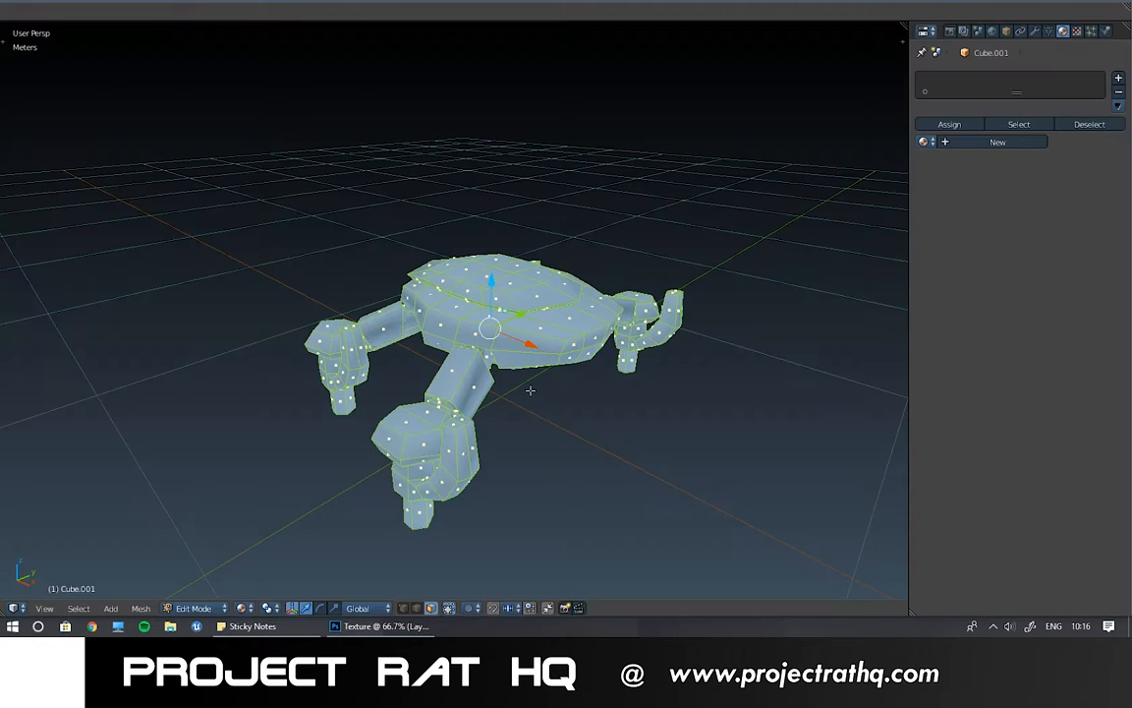
key(Tab)
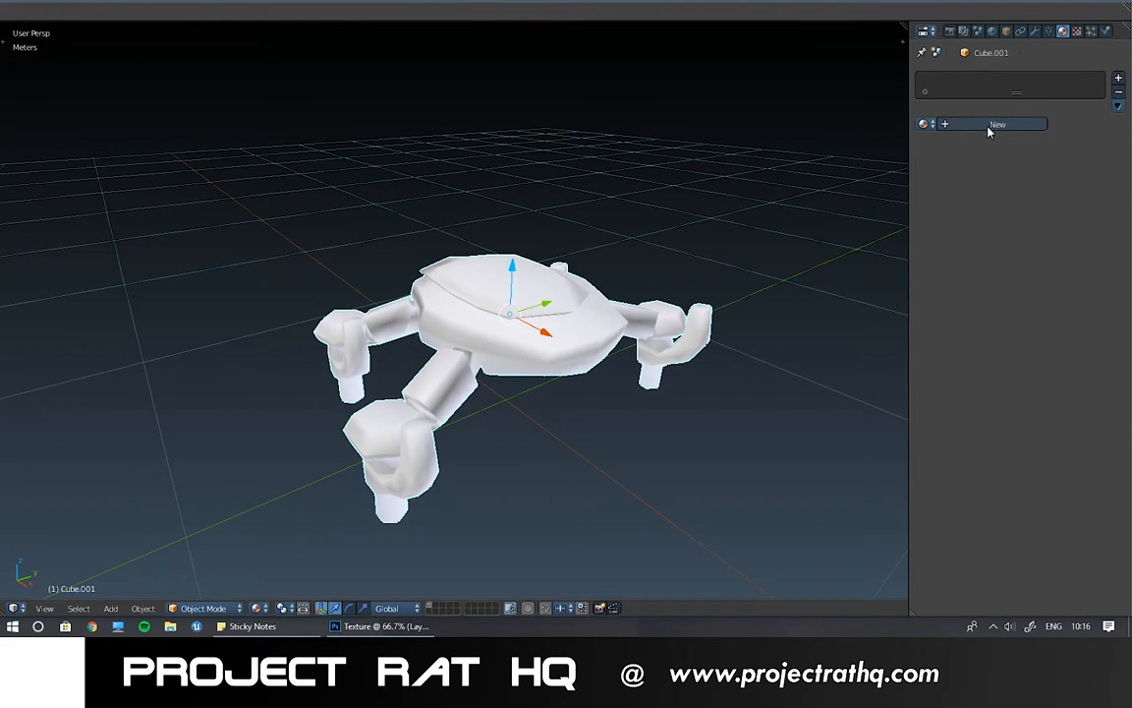
click(990, 125)
click(983, 125)
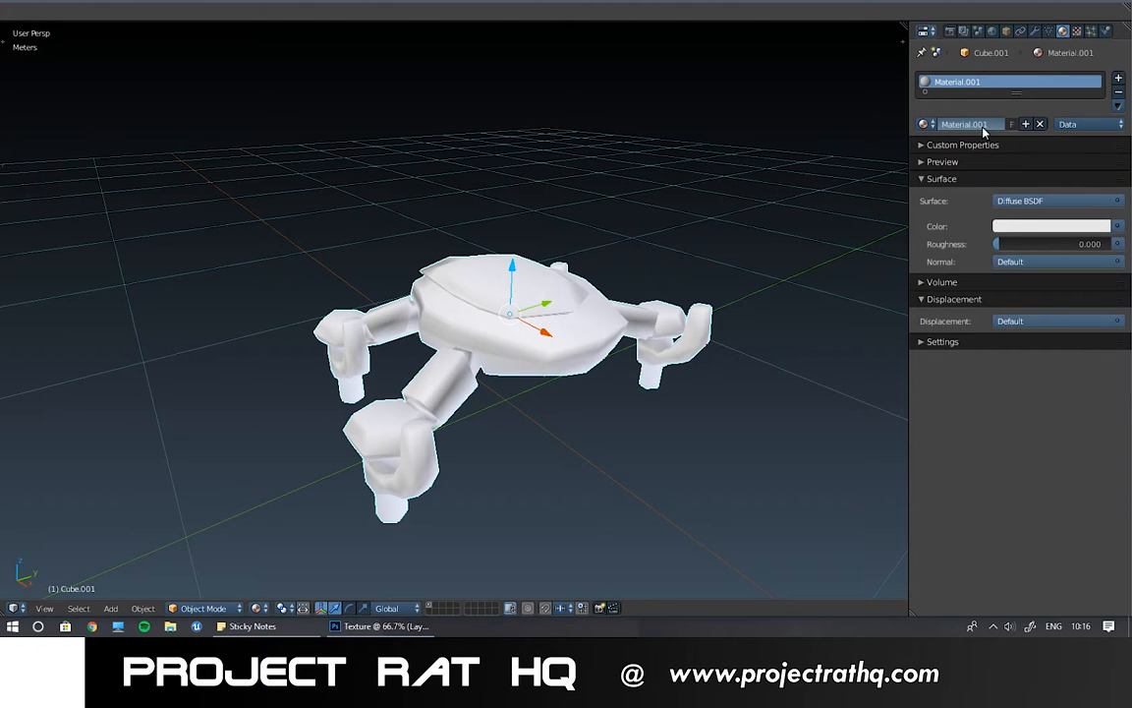
text(Drone)
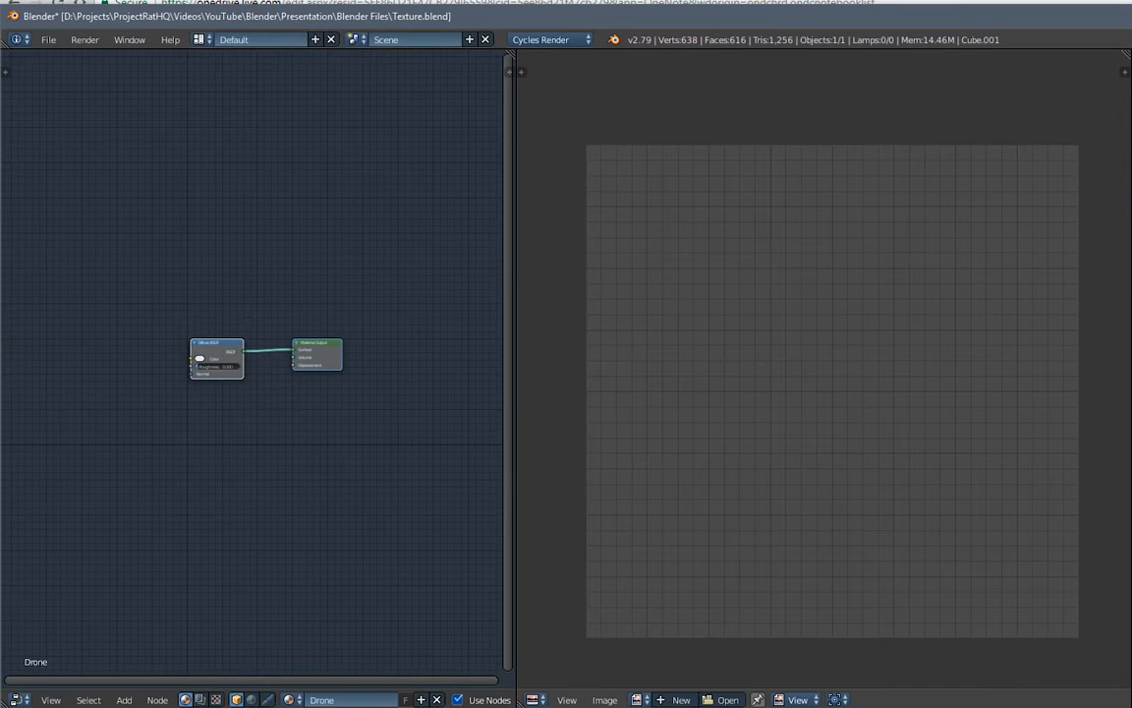
- Add a Texture Coordinate node to the Drone material, placed ahead of the Diffuse BSDF node
scroll(295, 385, up, 8)
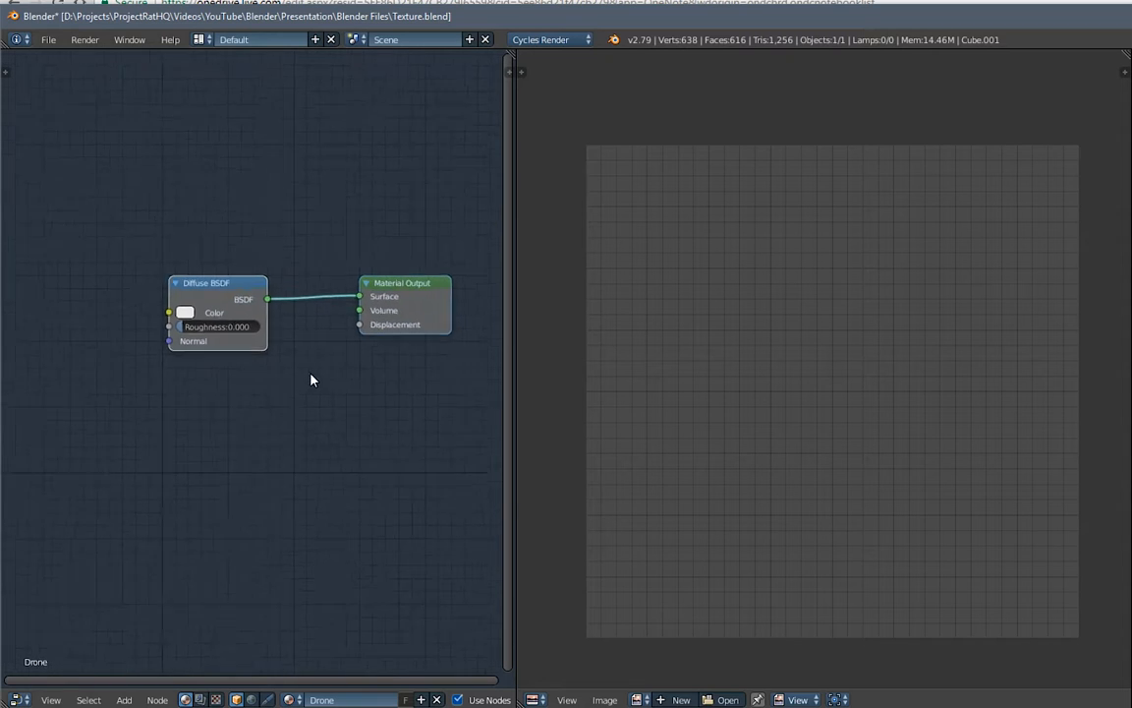
scroll(300, 384, down, 2)
middle_drag(276, 385, 398, 411)
key(shift+a)
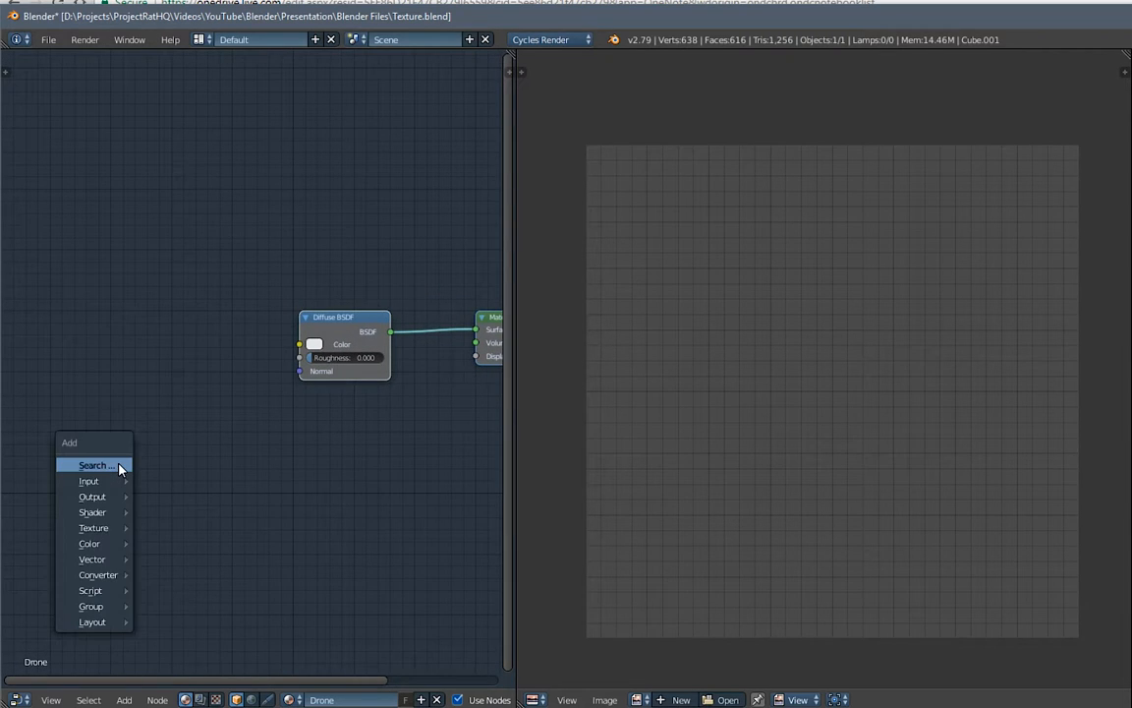
mouse_move(108, 496)
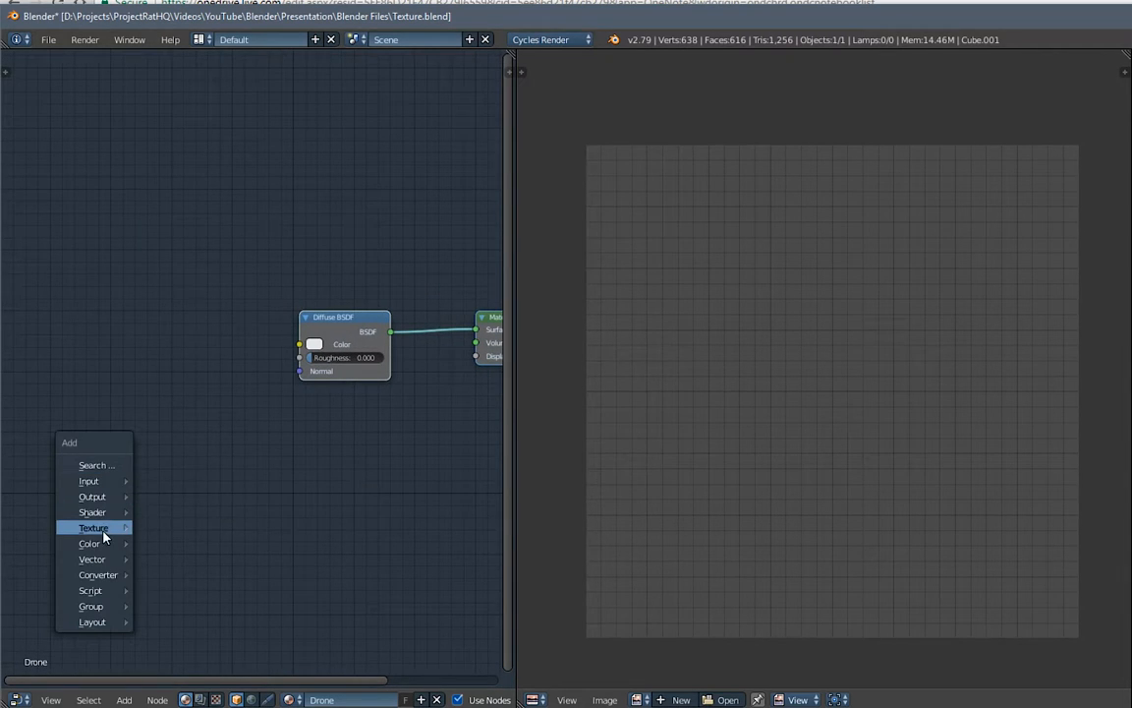
mouse_move(103, 528)
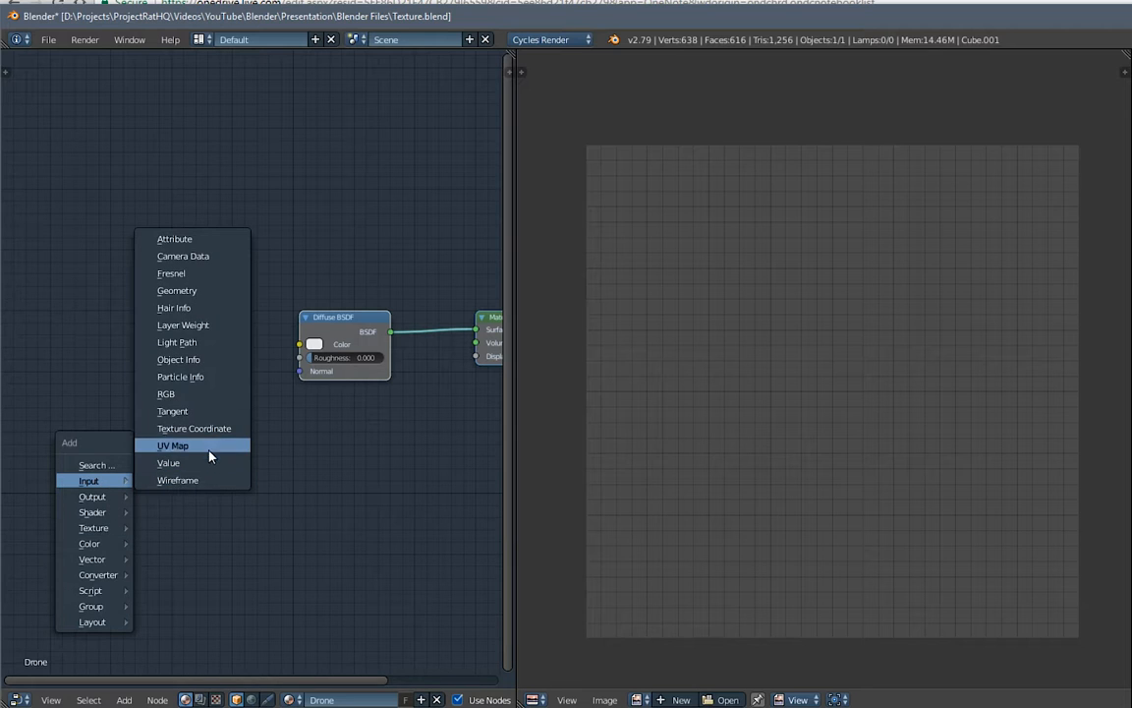
click(206, 436)
click(27, 338)
- Add an Image Texture node between the Texture Coordinate and Diffuse BSDF nodes
scroll(144, 399, up, 2)
key(shift+a)
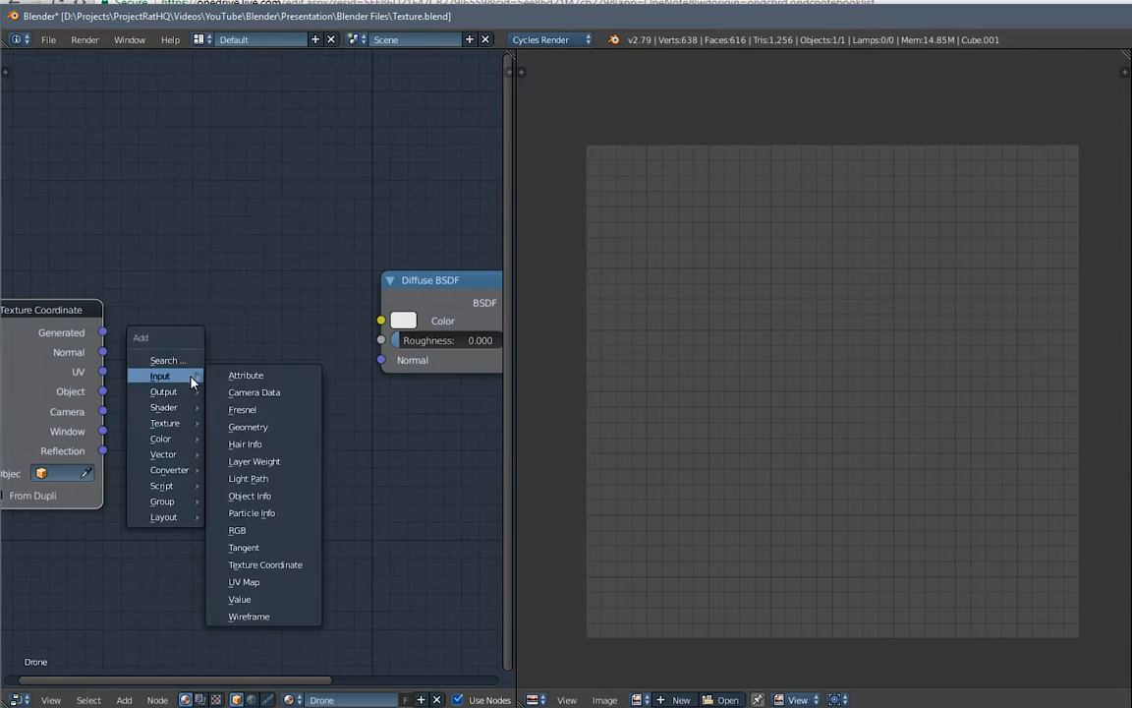
mouse_move(174, 431)
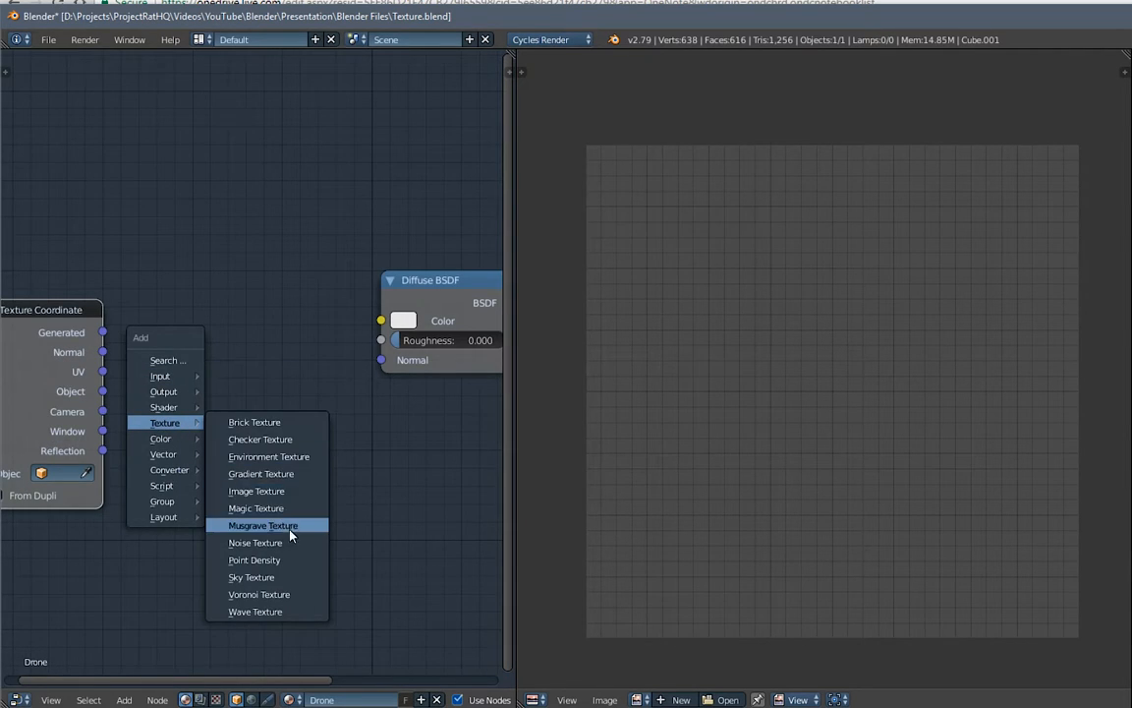
click(256, 491)
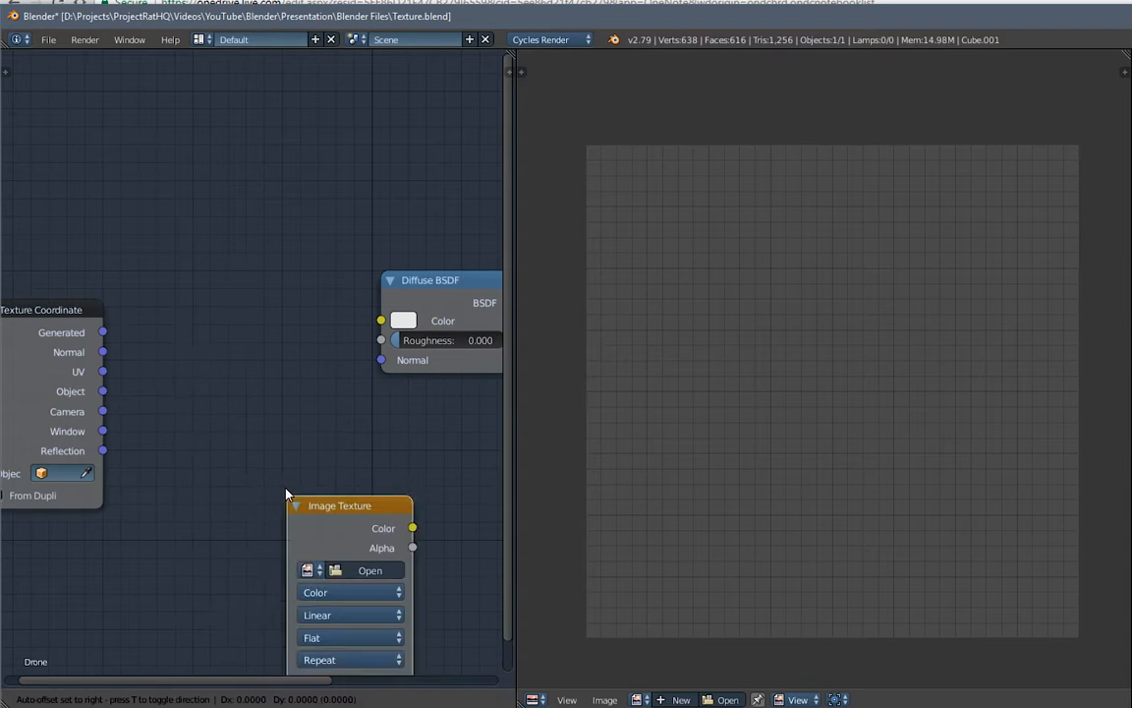
click(168, 287)
drag(342, 365, 337, 366)
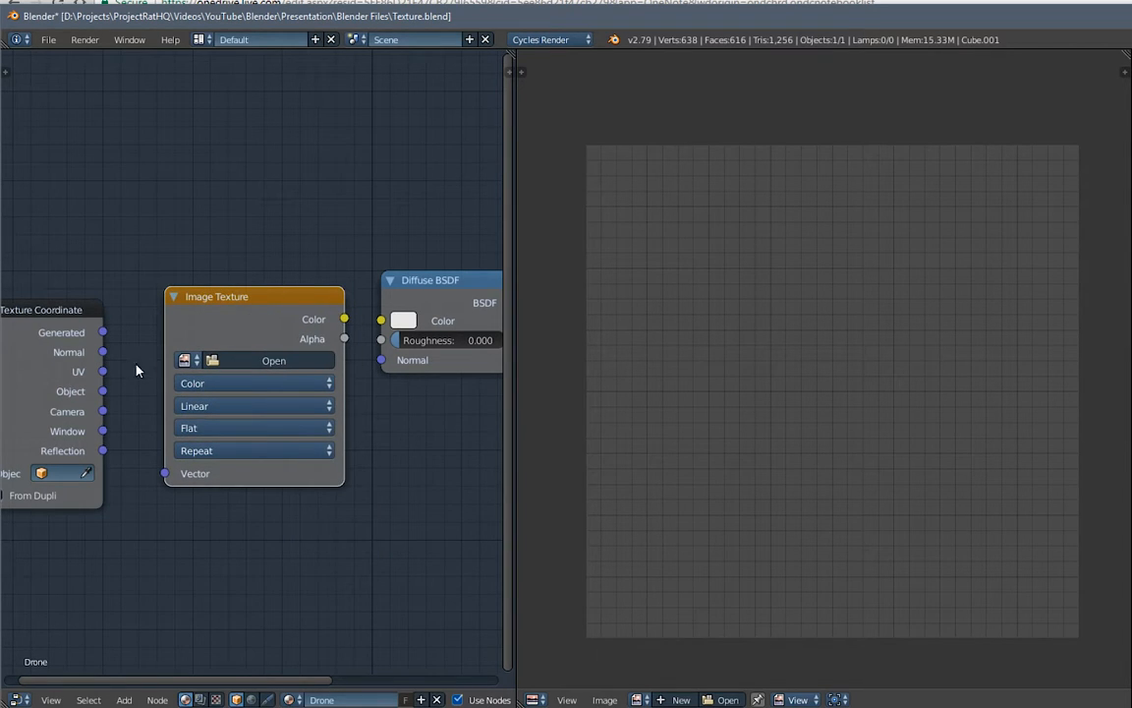
- Connect the UV output to the Image Texture's Vector input and its Color output to the Diffuse BSDF's Color input
drag(102, 372, 165, 476)
drag(344, 319, 381, 321)
middle_drag(429, 240, 278, 212)
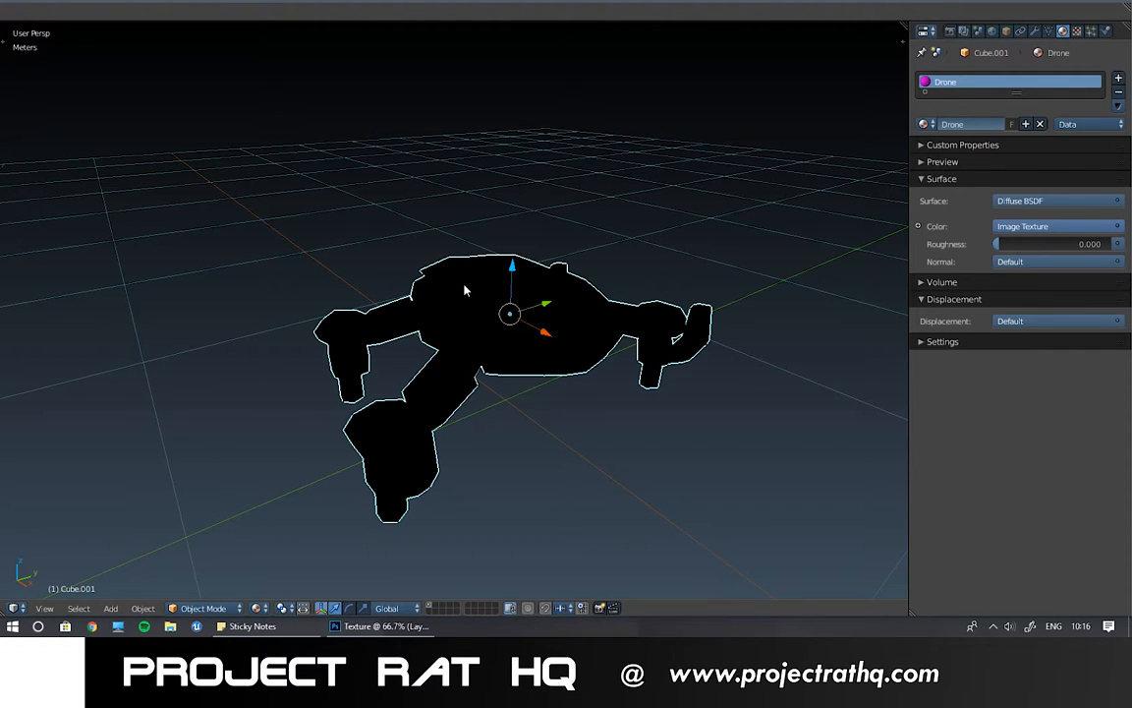
- Set the 3D viewport shading of the robot to Material
key(z)
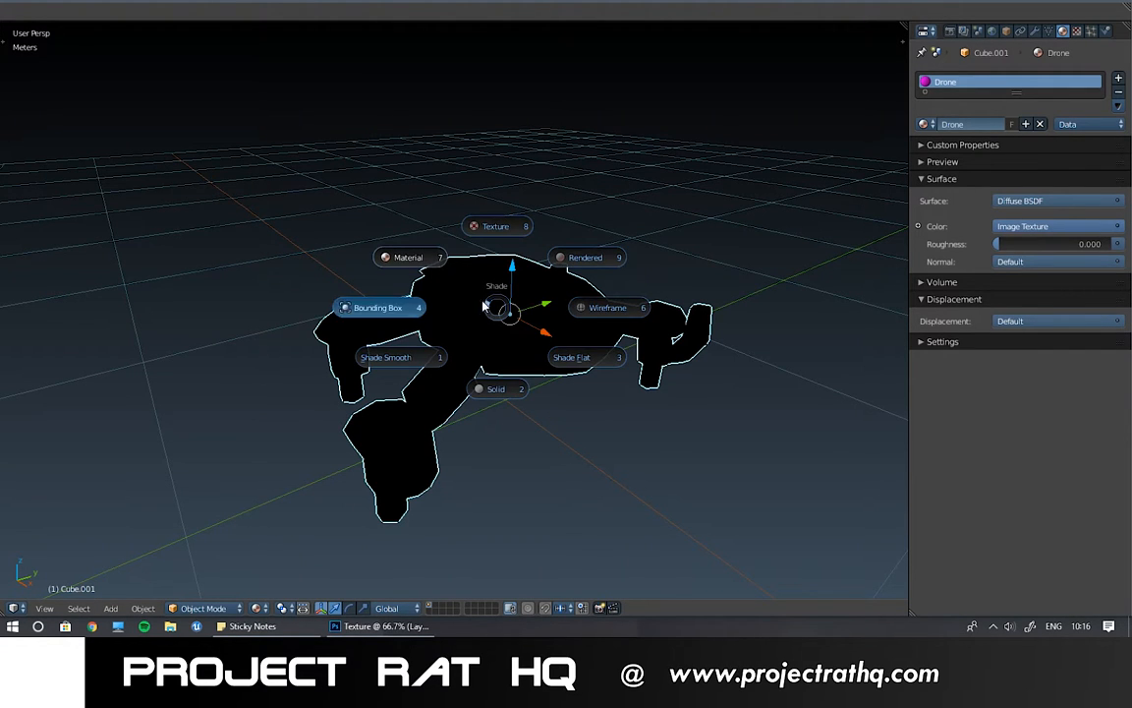
click(418, 259)
click(257, 607)
click(285, 443)
mouse_move(403, 339)
middle_down()
mouse_move(471, 341)
mouse_move(544, 270)
mouse_move(447, 305)
mouse_move(586, 209)
mouse_move(503, 283)
middle_up()
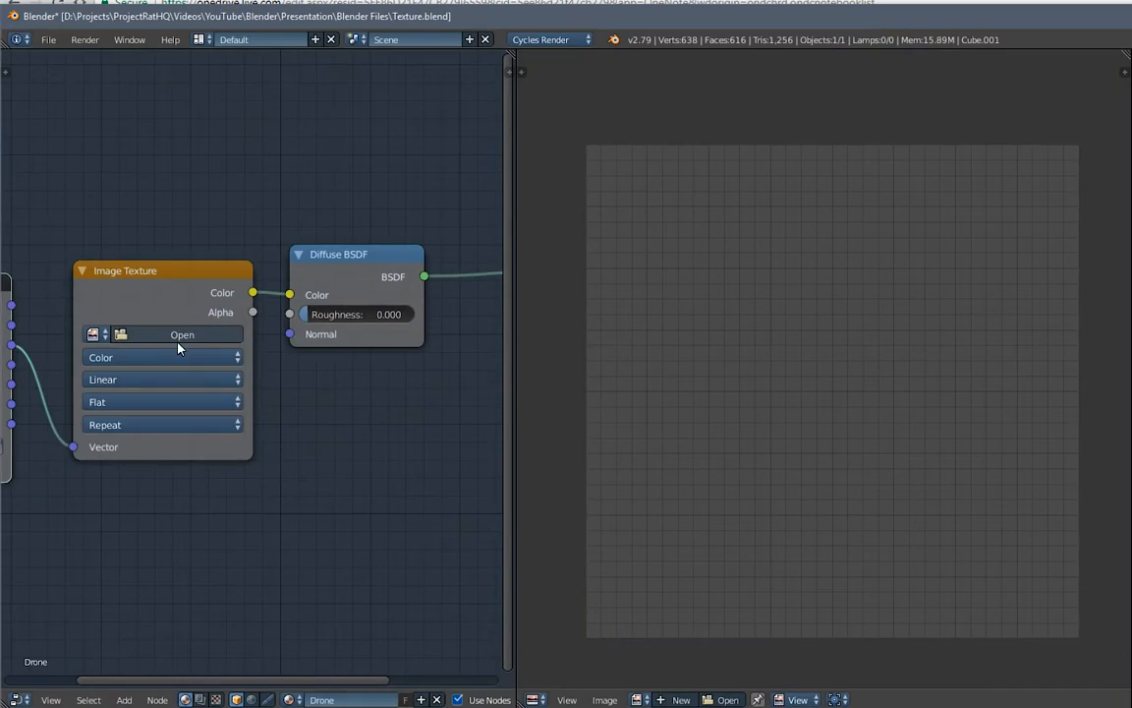
- Load Texture.png from the Presentation project's Texture folder into the Image Texture node
click(179, 331)
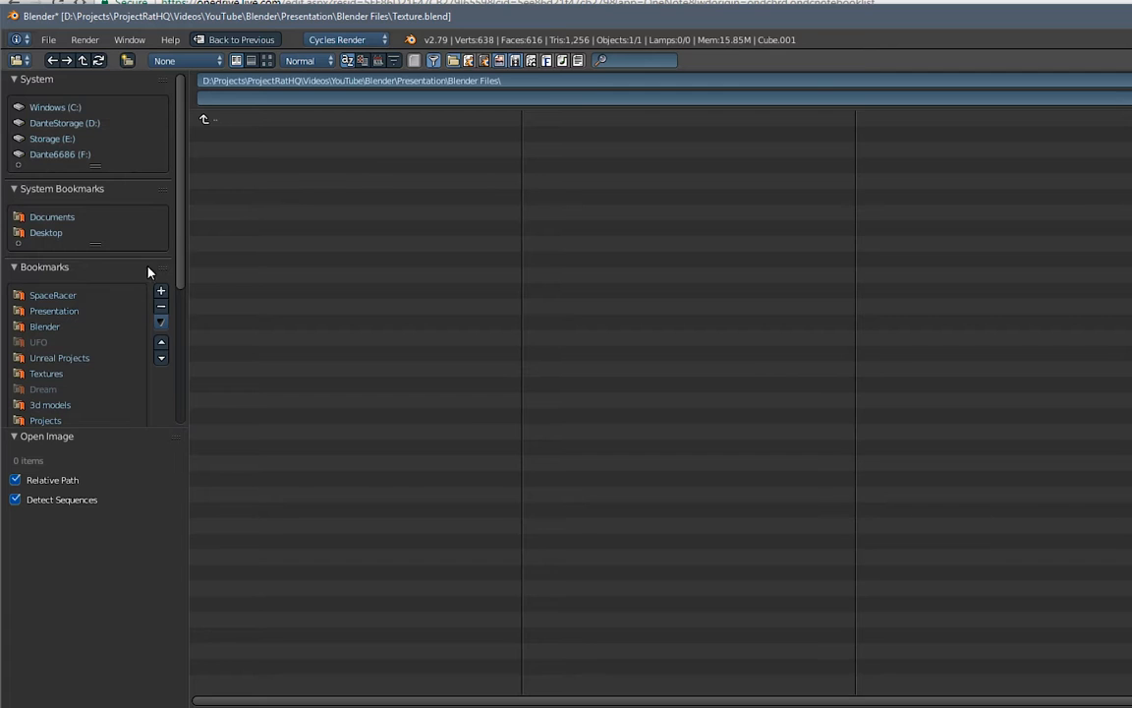
click(69, 313)
click(273, 169)
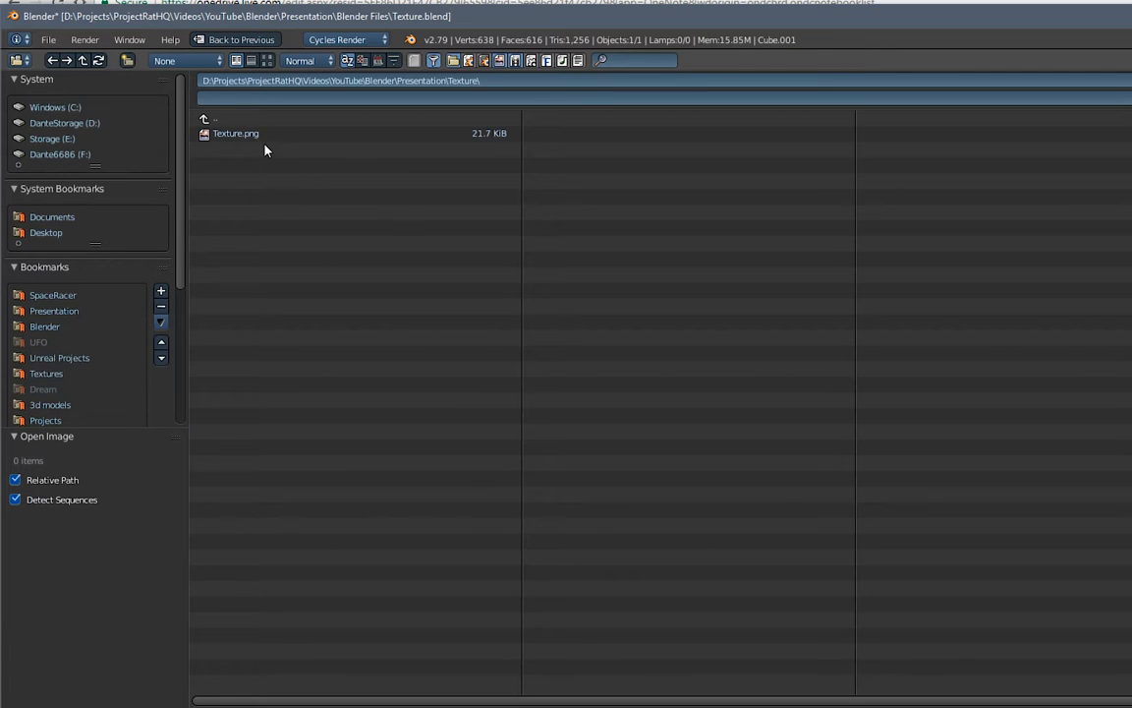
double_click(257, 137)
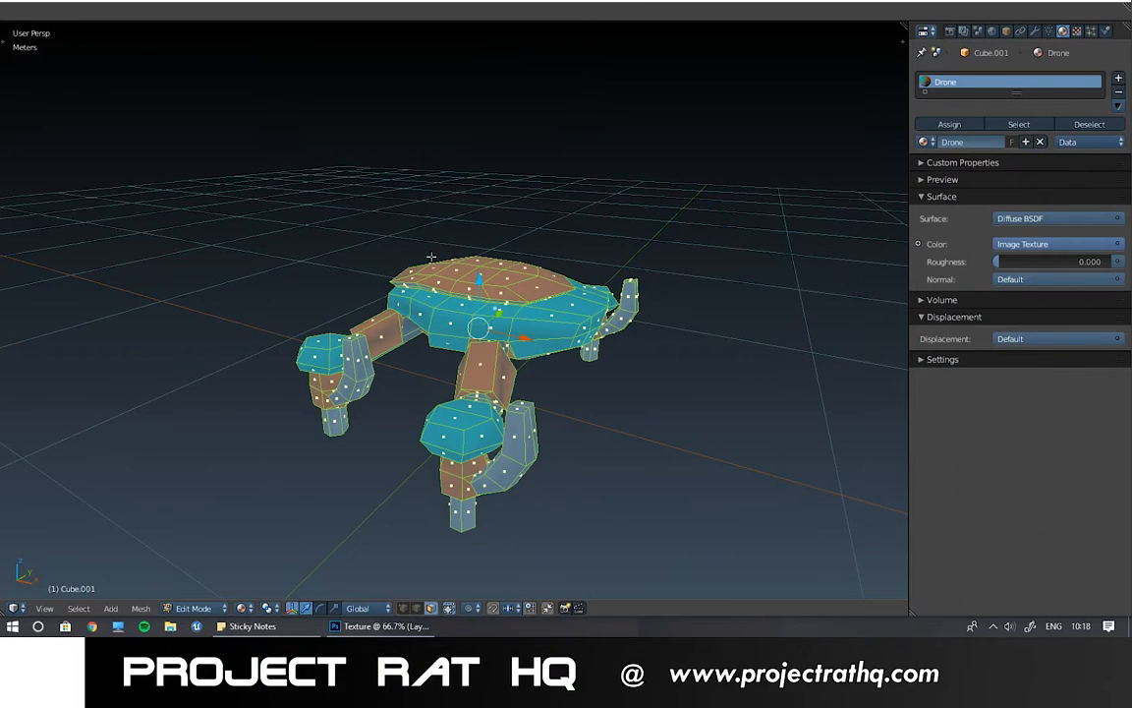
- Leave Edit Mode and examine the textured robot from several sides to check its colour distribution
key(Tab)
click(331, 271)
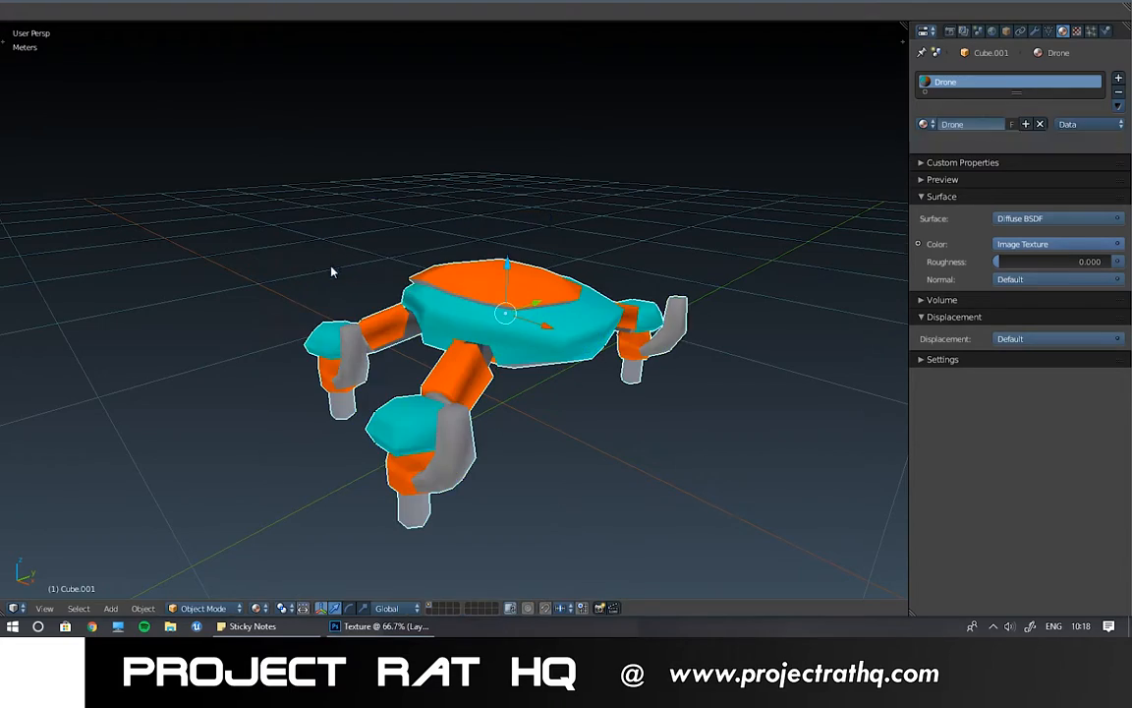
mouse_move(331, 270)
middle_down()
mouse_move(455, 287)
mouse_move(308, 245)
mouse_move(361, 323)
mouse_move(503, 249)
mouse_move(587, 291)
mouse_move(627, 266)
mouse_move(649, 275)
mouse_move(599, 297)
middle_up()
scroll(327, 279, down, 3)
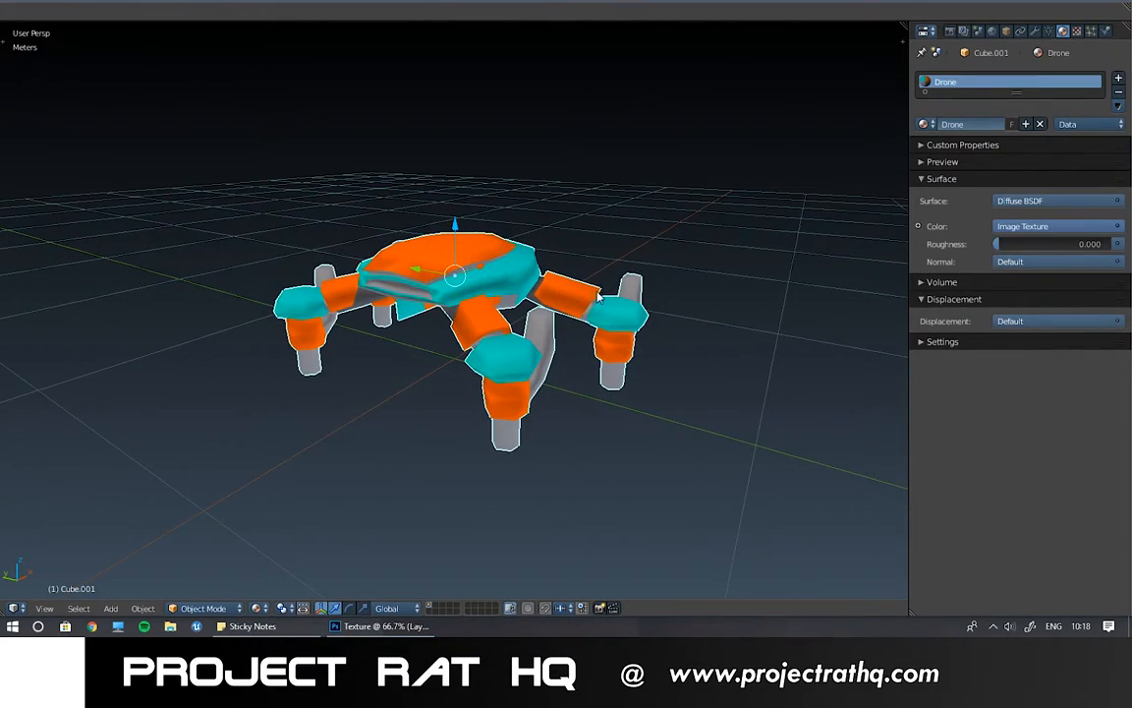
middle_drag(416, 279, 295, 267)
- Enter Edit Mode on the robot, widen the UV editor, and display Texture.png behind the UV layout
key(Tab)
click(400, 284)
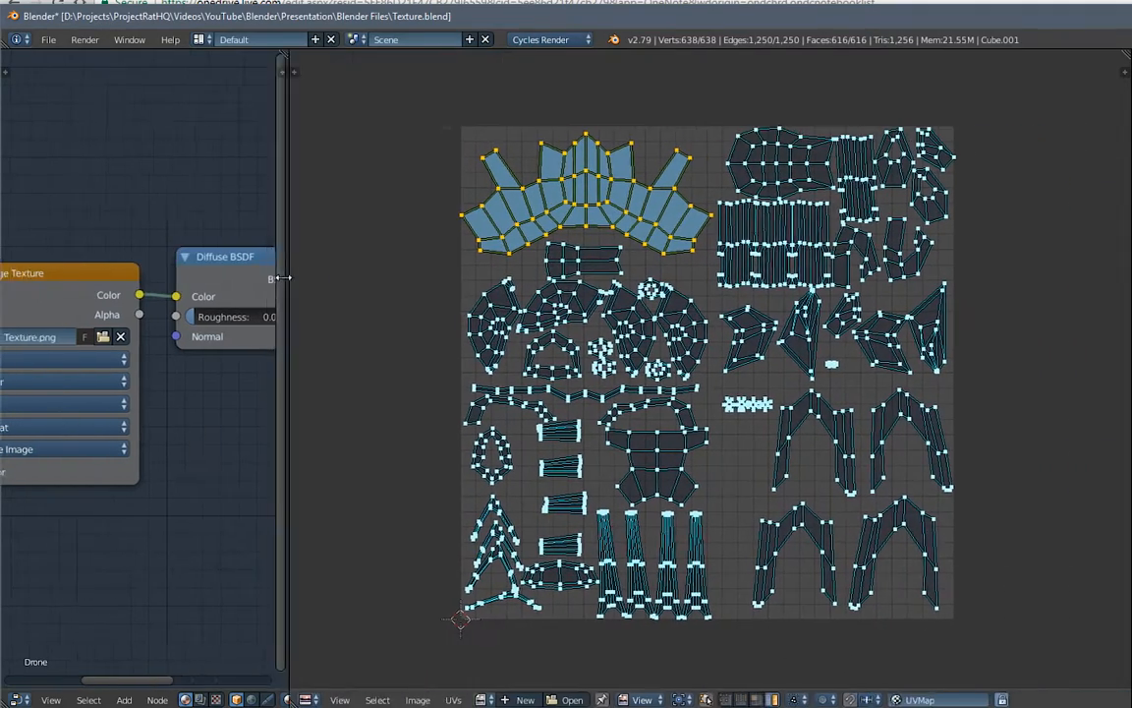
drag(282, 278, 182, 278)
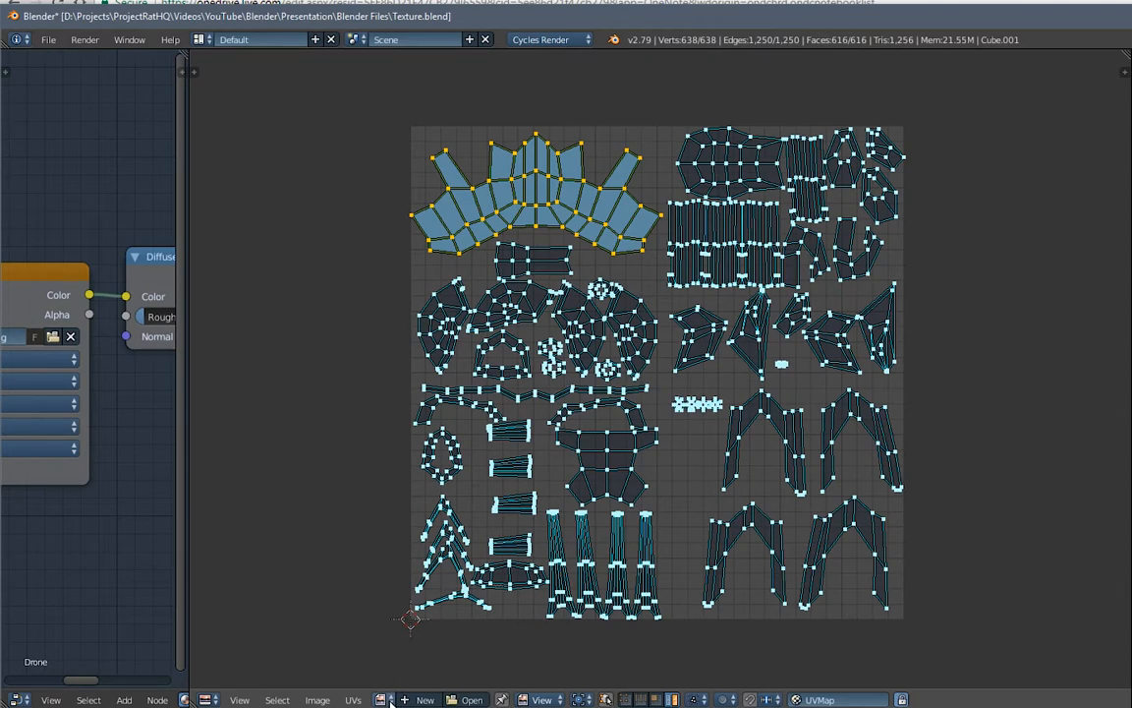
click(382, 699)
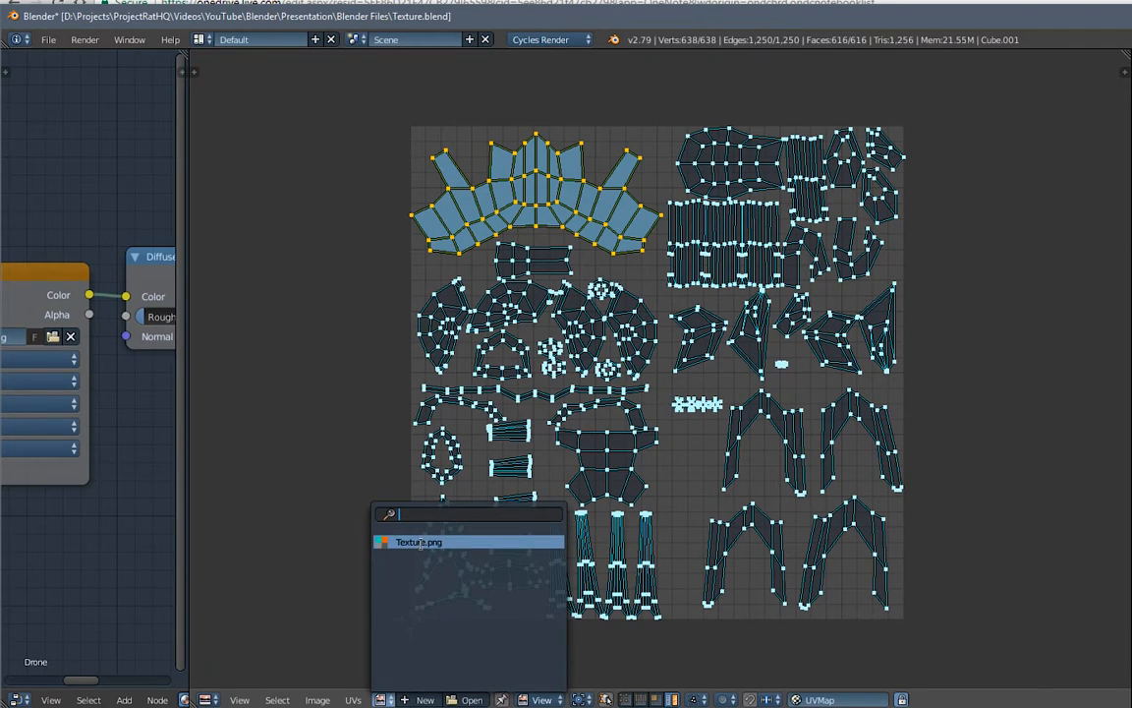
click(419, 542)
scroll(586, 444, down, 1)
scroll(567, 469, down, 1)
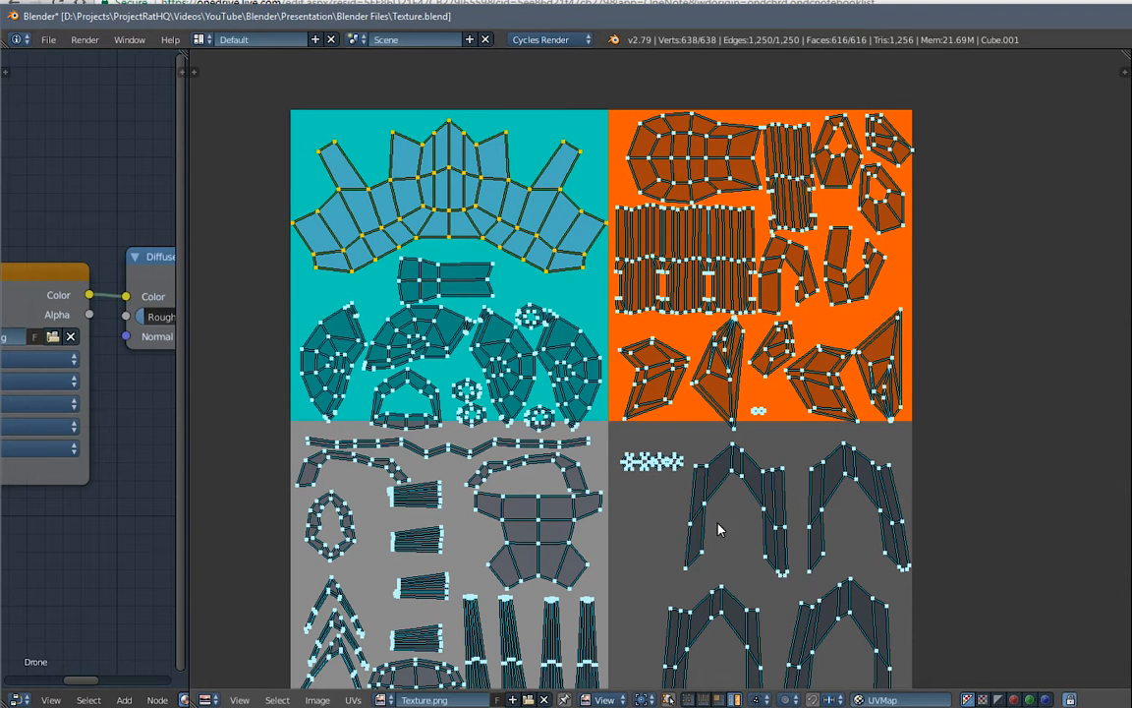
middle_drag(698, 398, 795, 357)
middle_drag(717, 241, 714, 295)
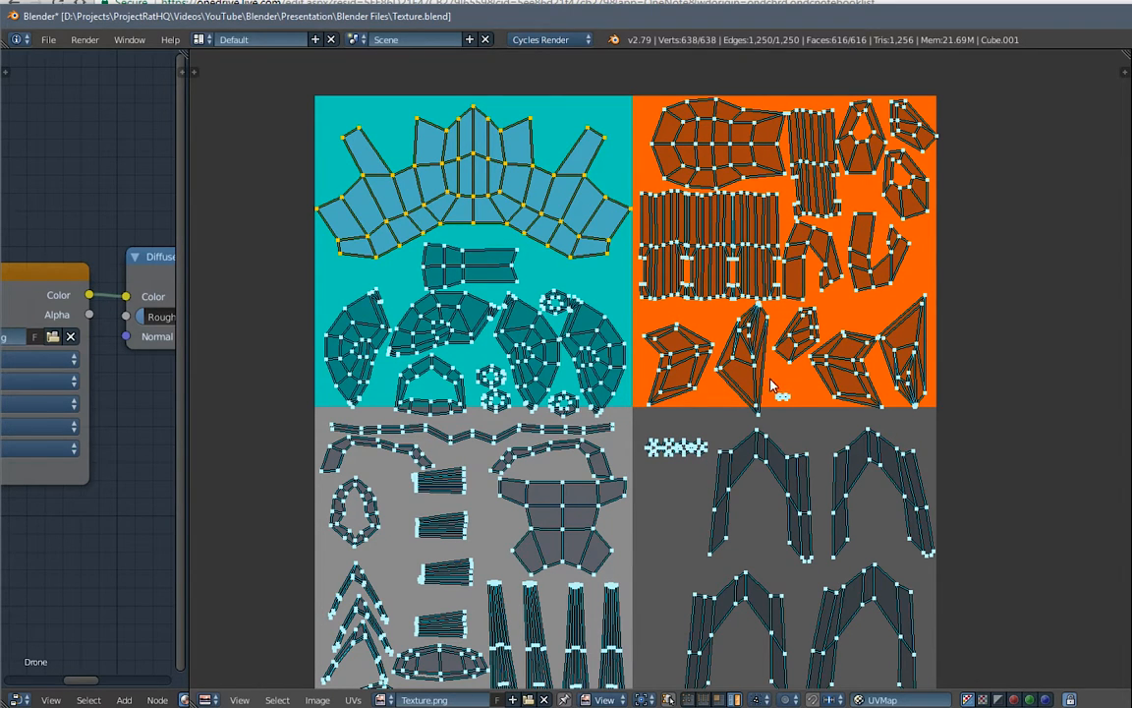
- Select all of the robot's UV islands and pack them within the texture area
key(a)
key(a)
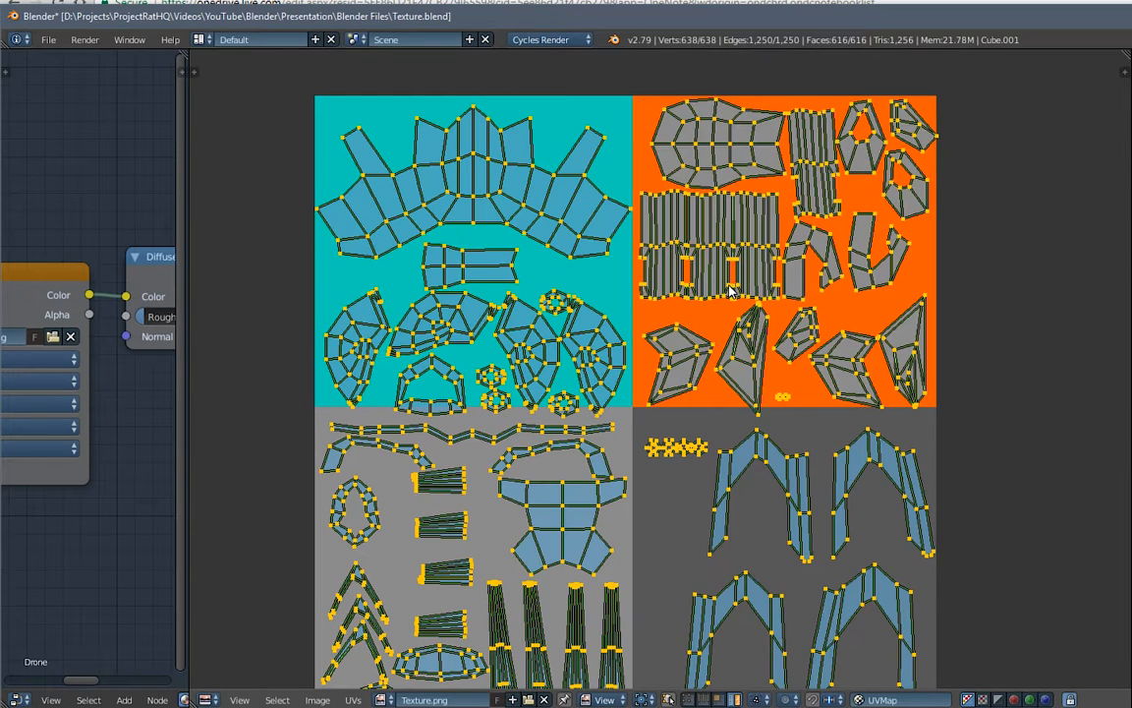
key(ctrl+p)
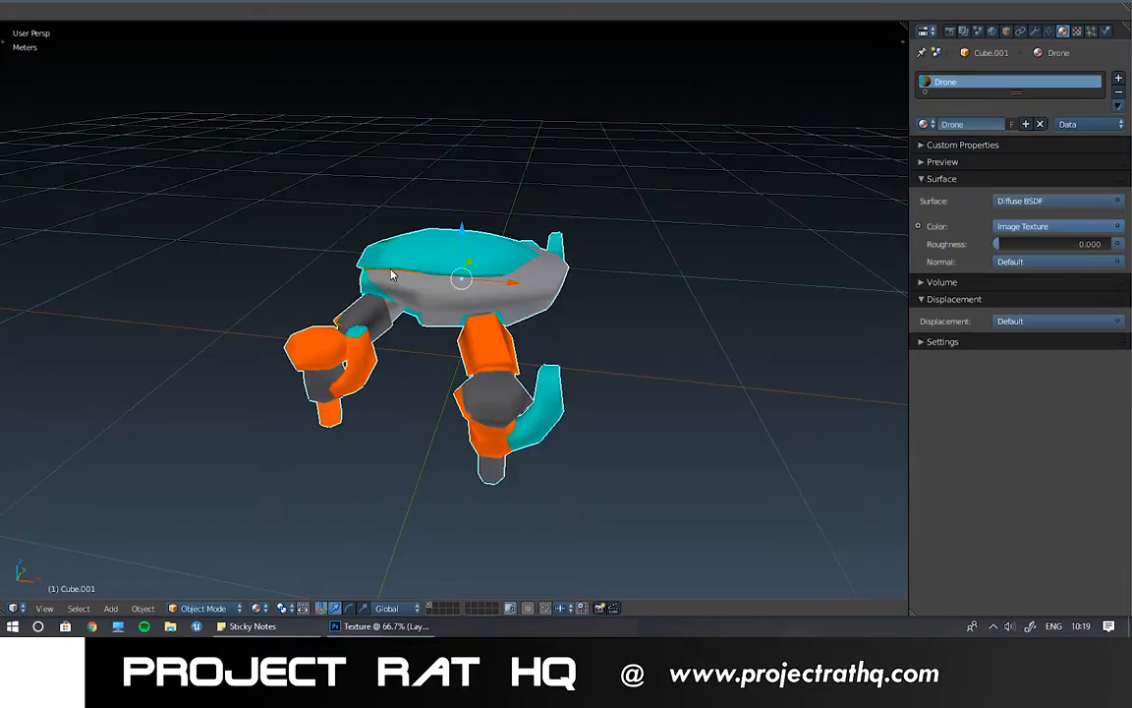
- Examine the robot's colours with the packed UV layout and put the mesh back into Edit Mode
middle_drag(462, 295, 518, 320)
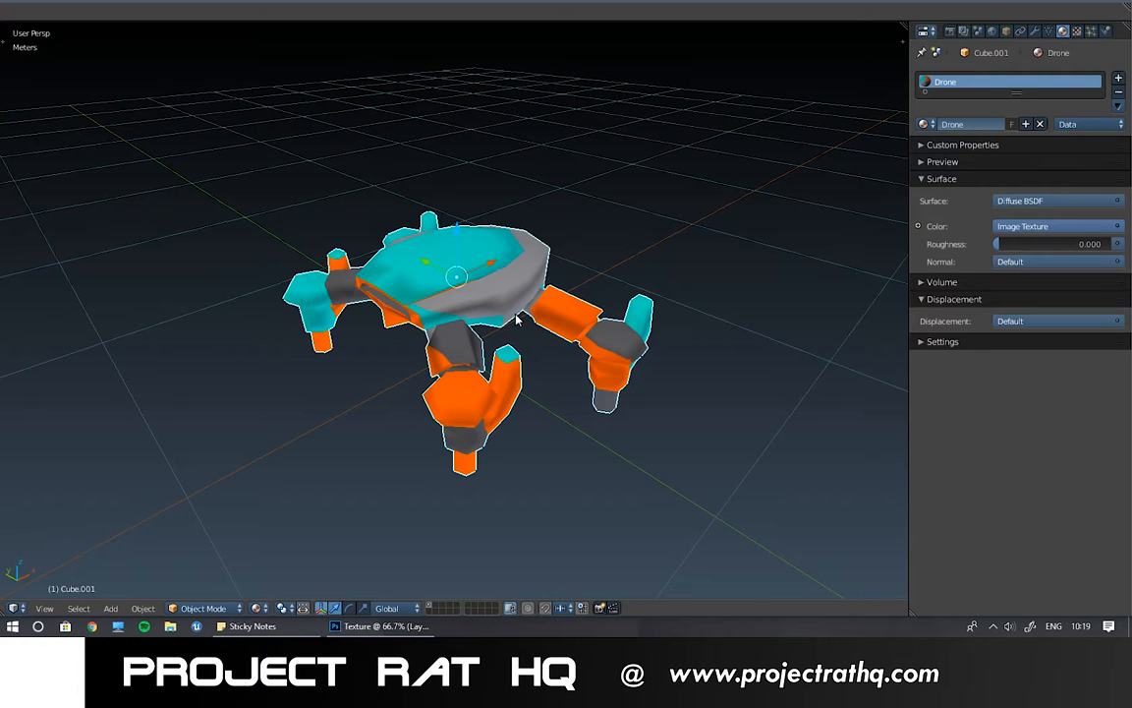
key(ctrl+Tab)
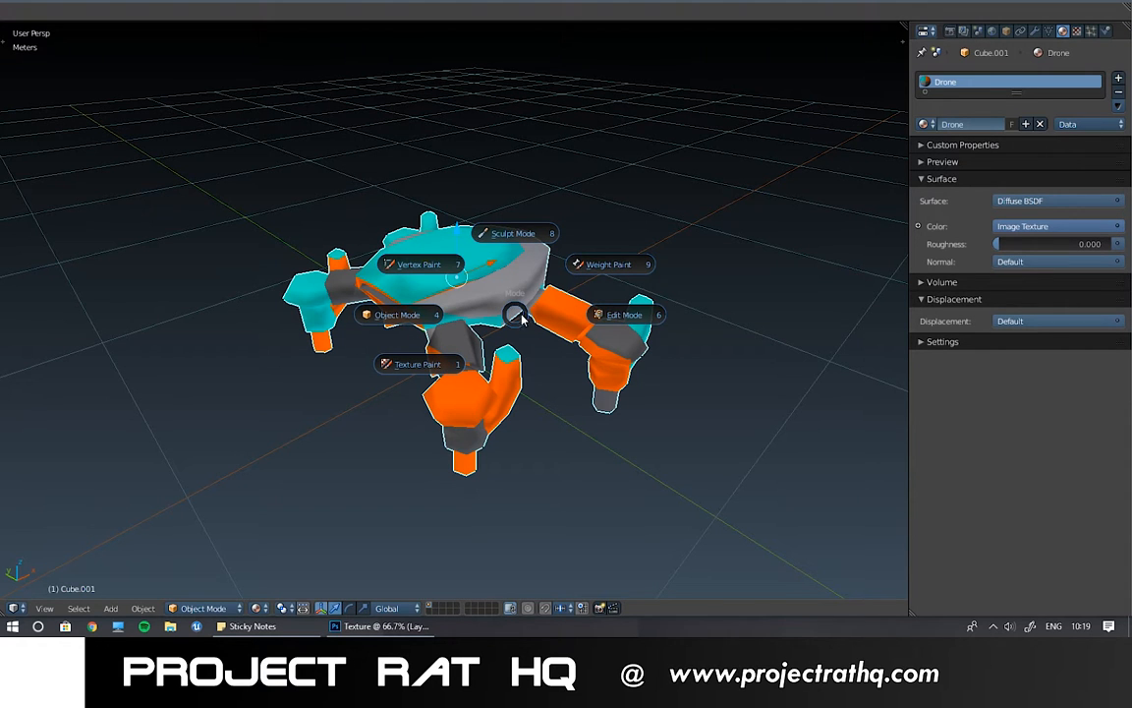
click(619, 315)
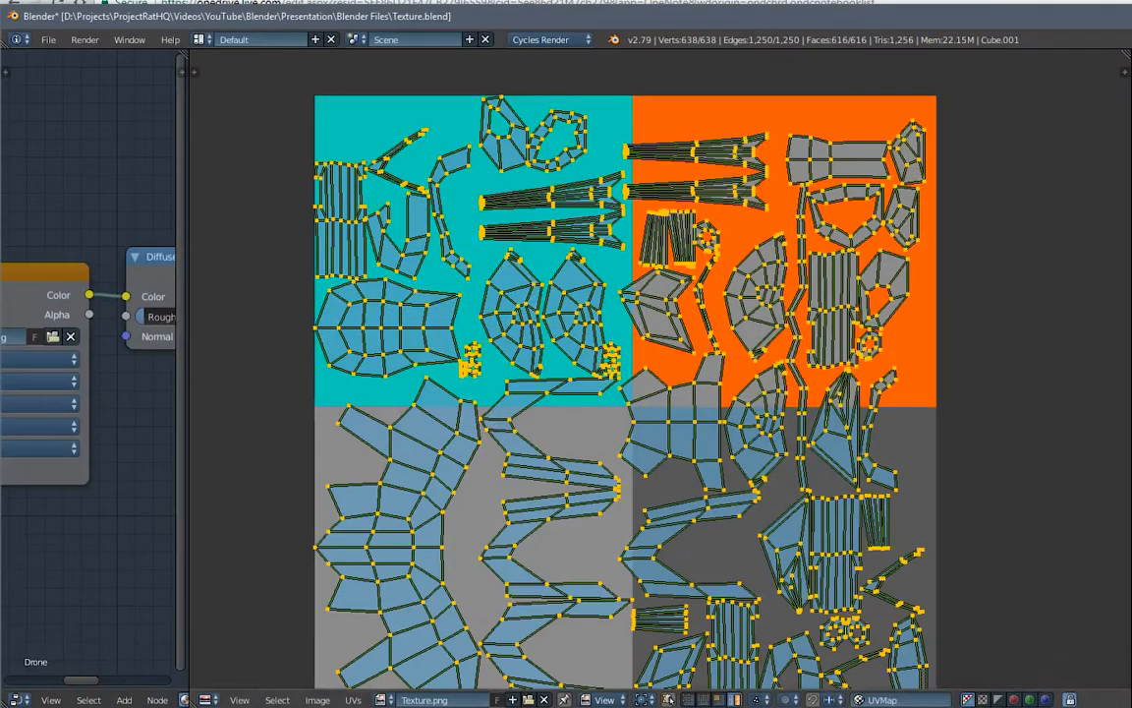
- Undo the last packing of the robot's UV islands
middle_drag(748, 319, 786, 293)
scroll(786, 293, down, 1)
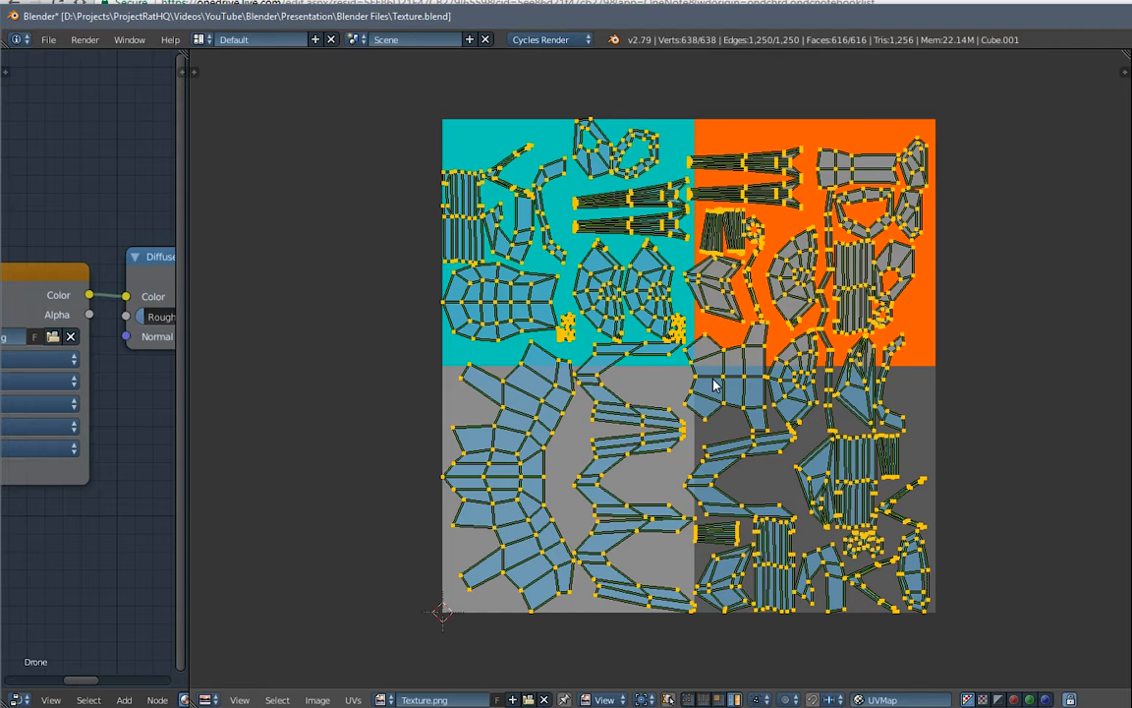
key(ctrl+z)
key(ctrl+z)
key(ctrl+z)
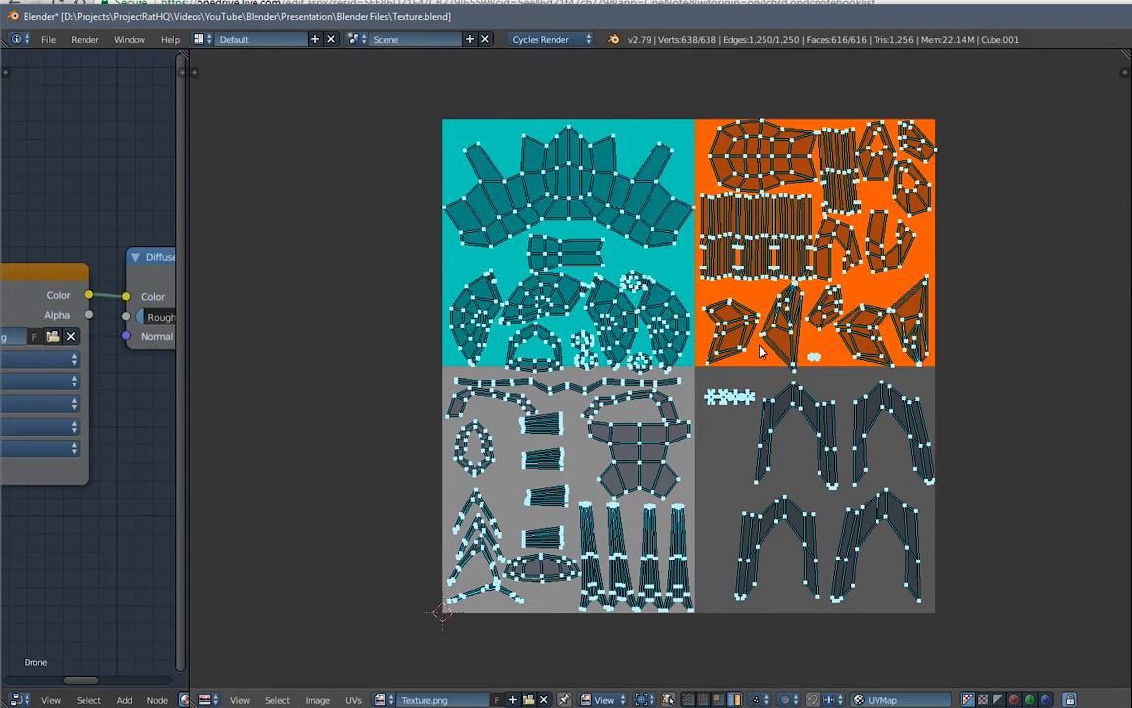
scroll(830, 370, up, 1)
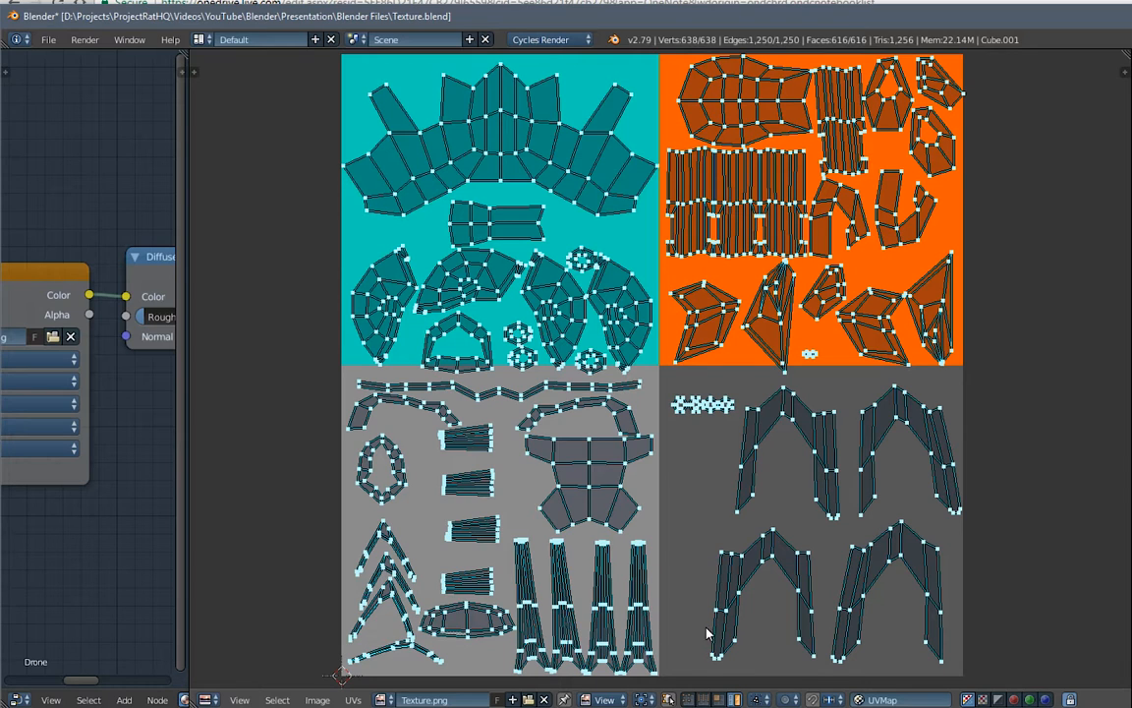
- Turn on synced UV selection in face select mode and select the large fan-shaped island on the cyan area
click(670, 700)
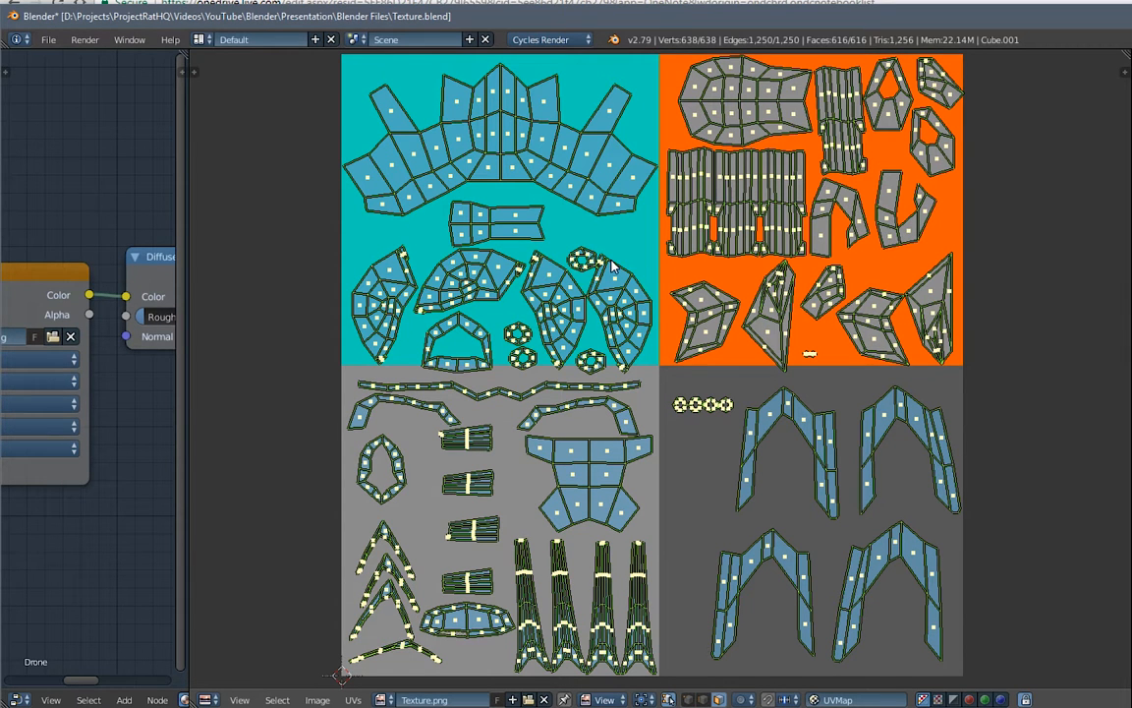
key(ctrl+Tab)
click(548, 292)
right_click(561, 145)
key(l)
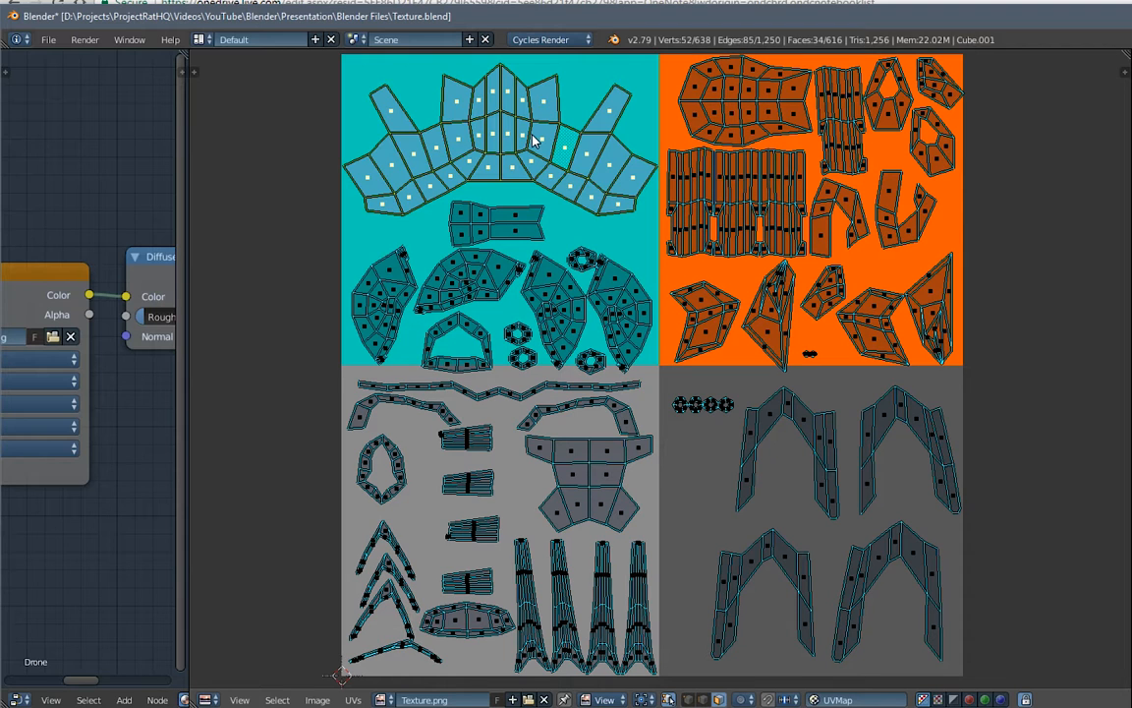
- Pick a face in the fan-shaped island, extend the selection to its linked faces, and examine the matching body faces on the robot
right_click(532, 159)
right_click(541, 133)
right_click(509, 138)
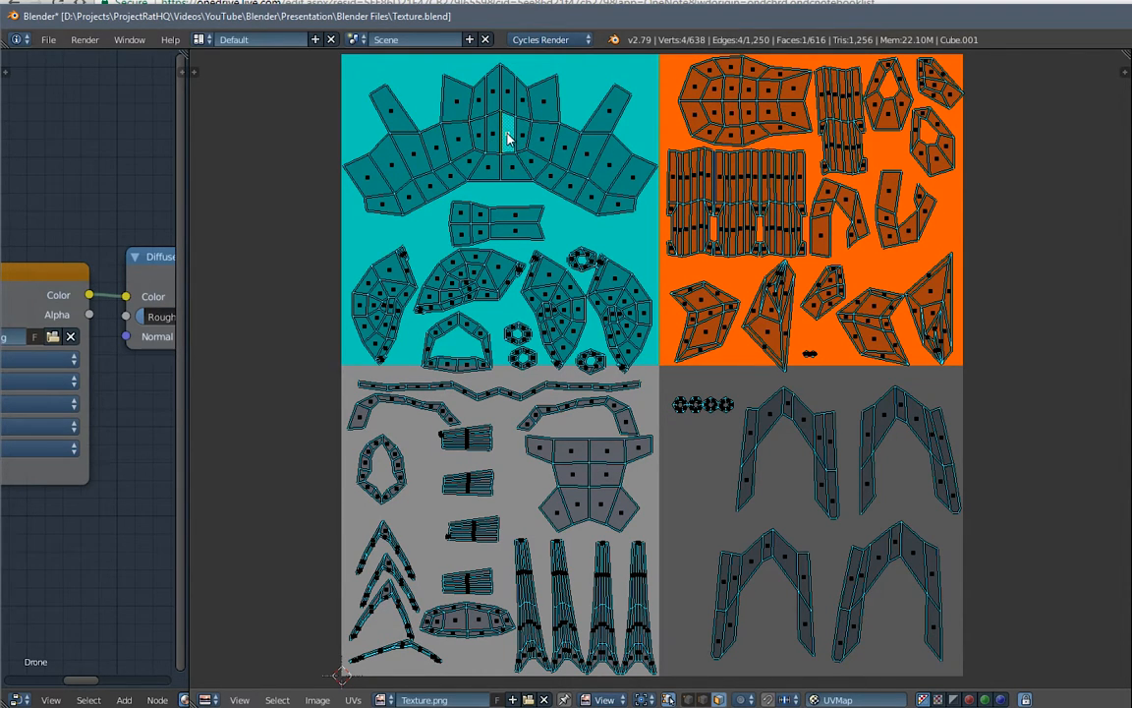
key(l)
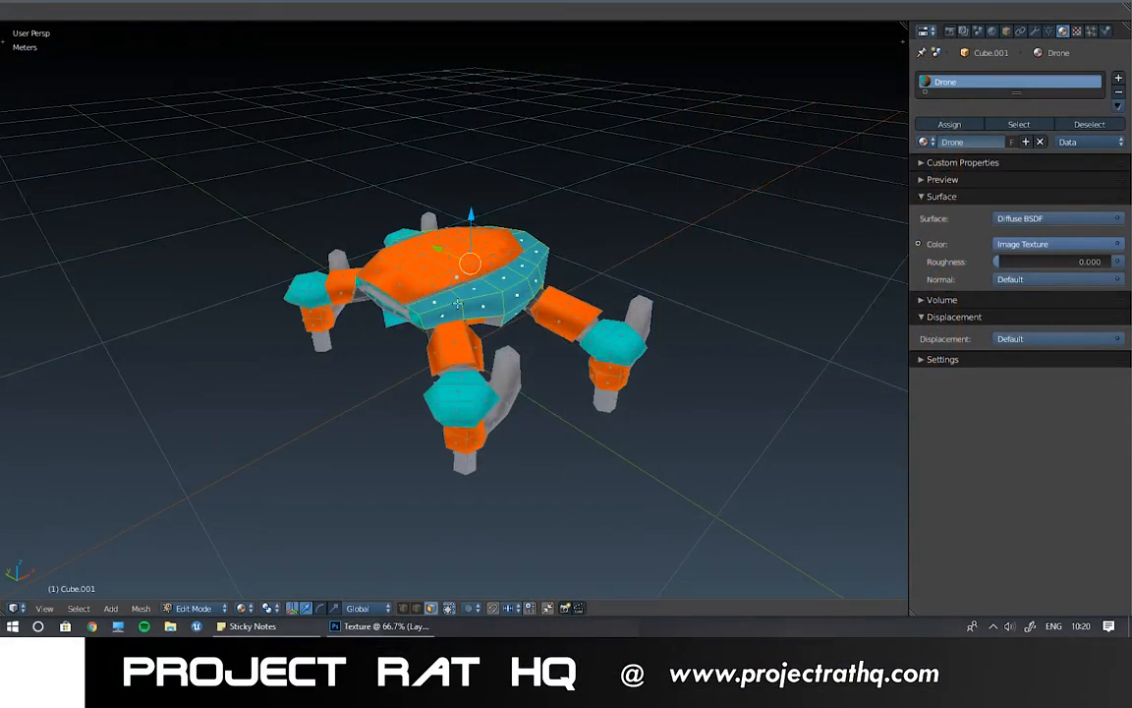
middle_drag(462, 295, 390, 272)
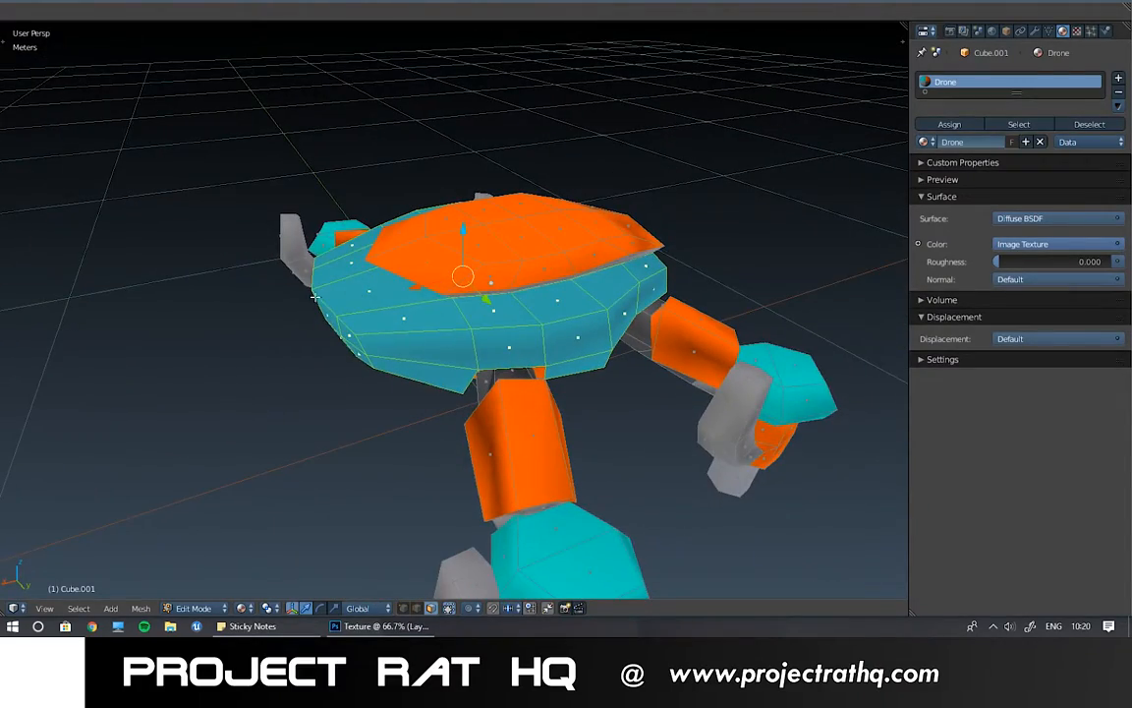
middle_drag(314, 297, 407, 250)
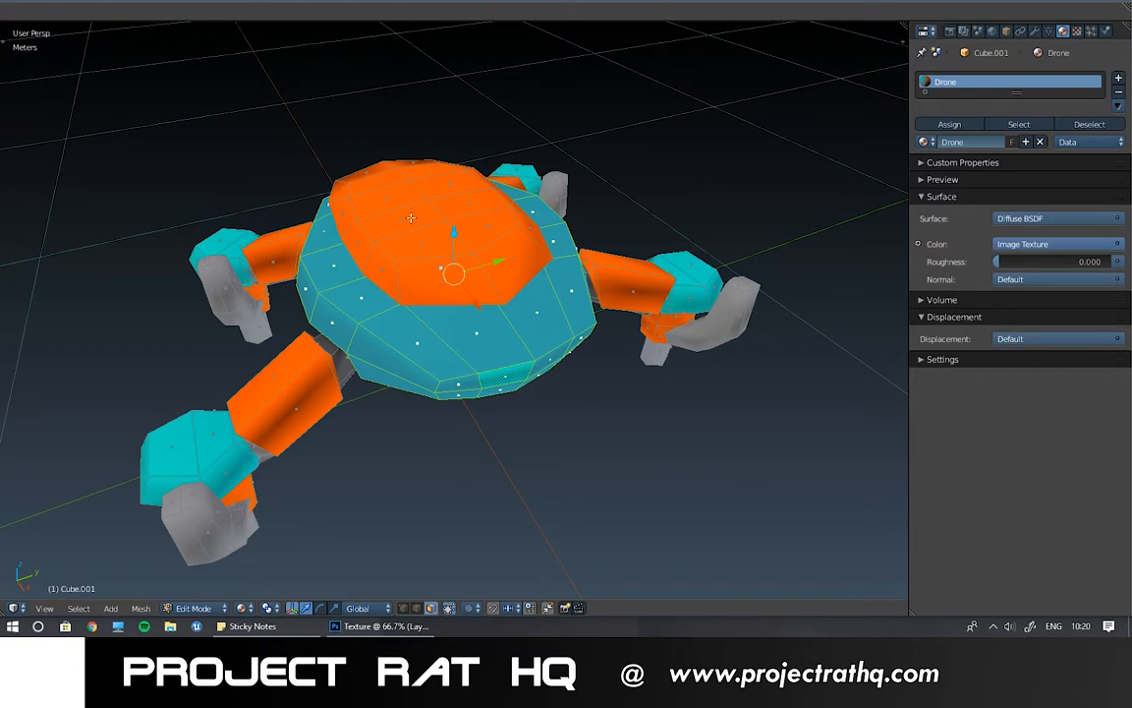
- Select a face on the robot's orange top shell and grow the selection to cover the whole shell
right_click(411, 217)
middle_drag(431, 178, 470, 245)
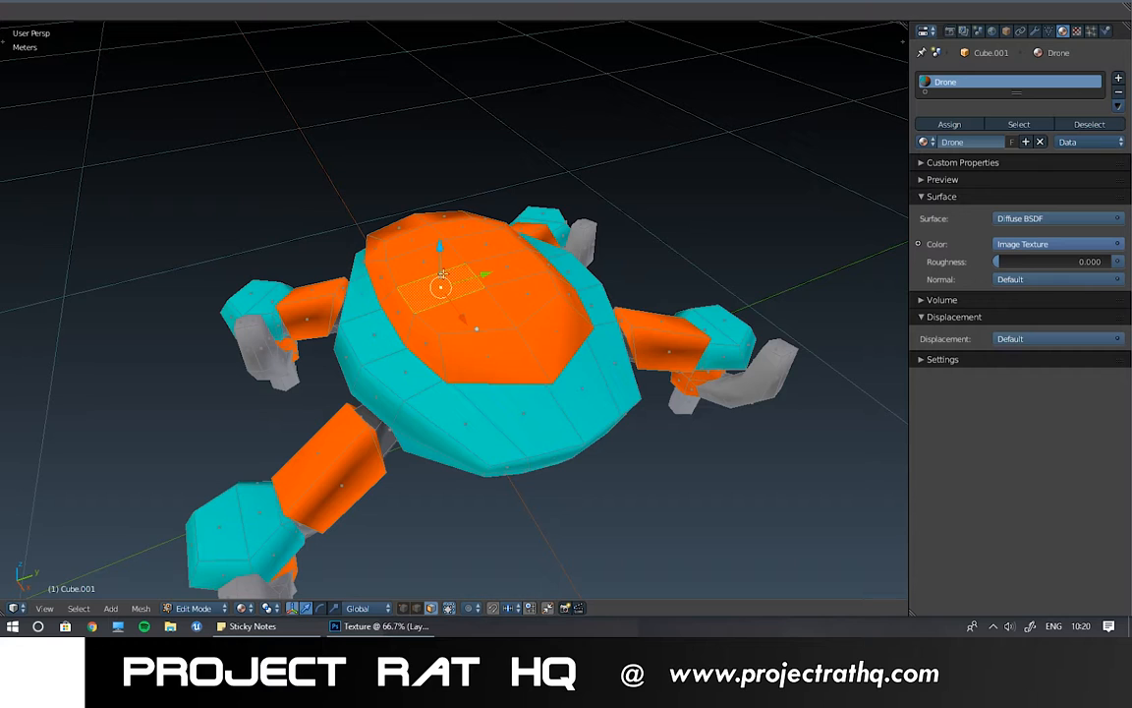
middle_drag(452, 271, 402, 268)
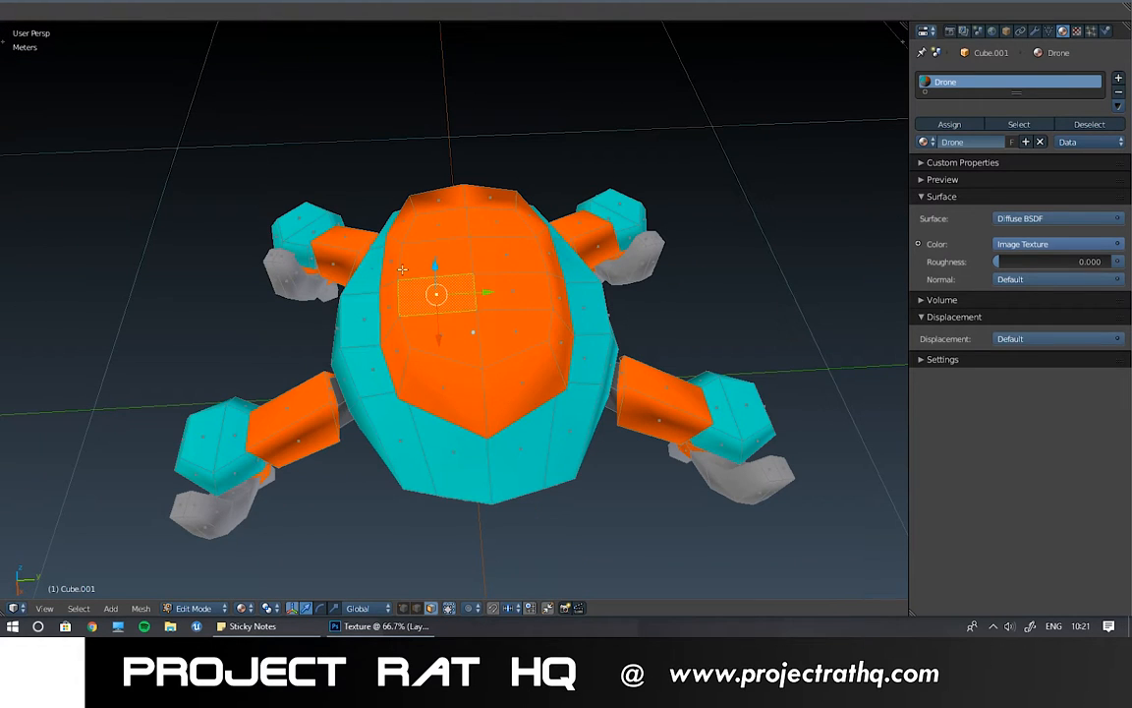
key(ctrl+KP_Add)
key(ctrl+KP_Add)
key(ctrl+KP_Add)
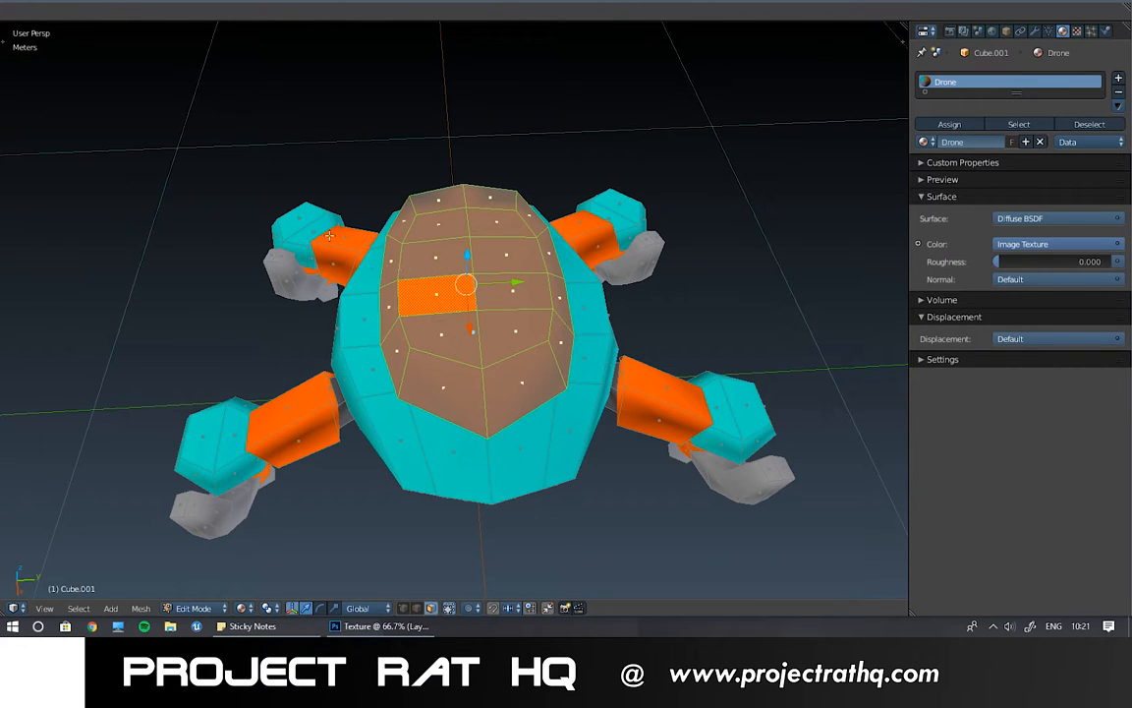
middle_drag(384, 284, 483, 305)
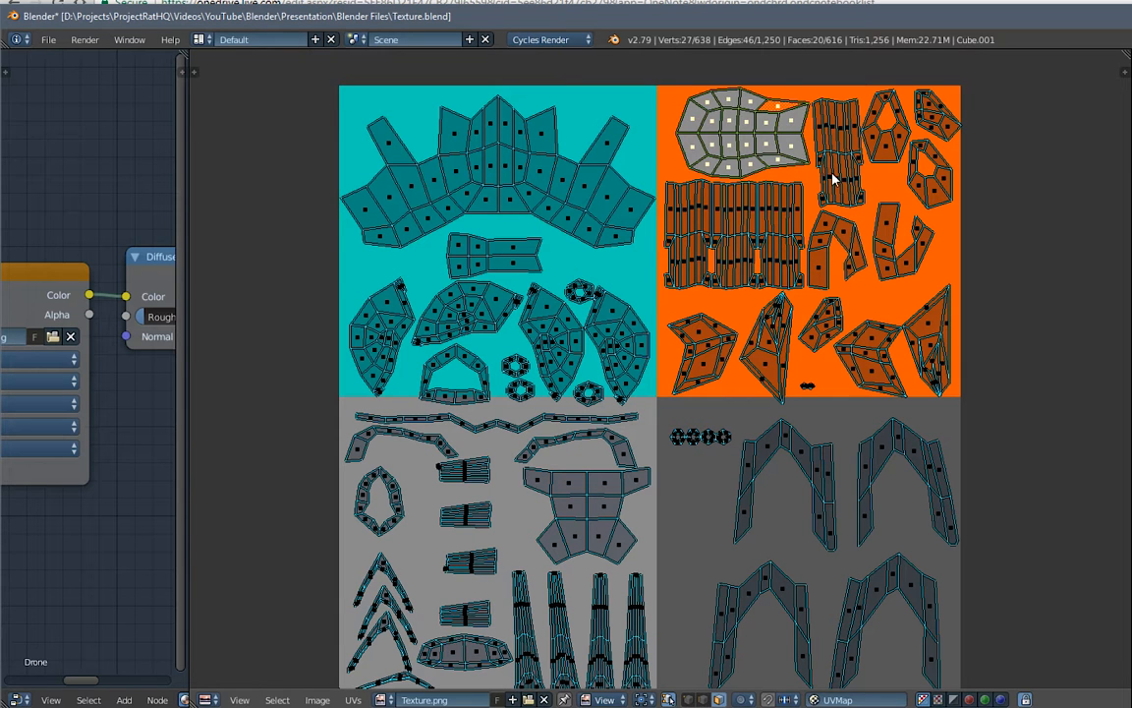
- Move the top shell's UV island onto the dark grey area, turning it upright and scaling it down to fit beside the arched islands
key(g)
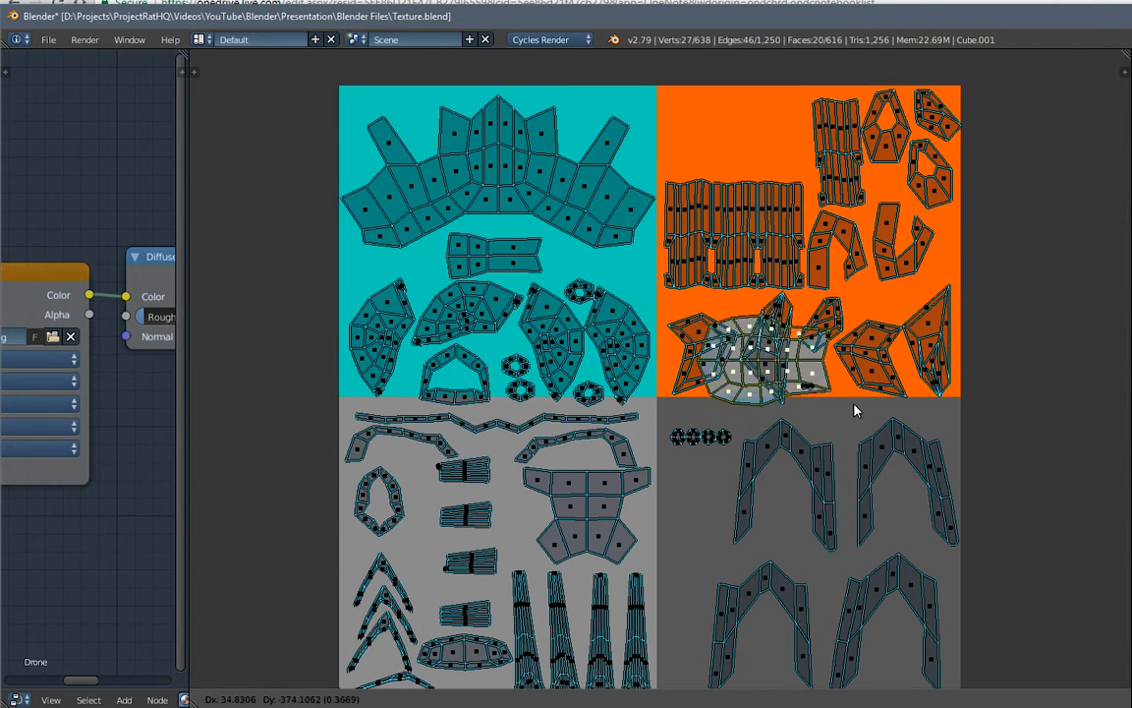
click(826, 552)
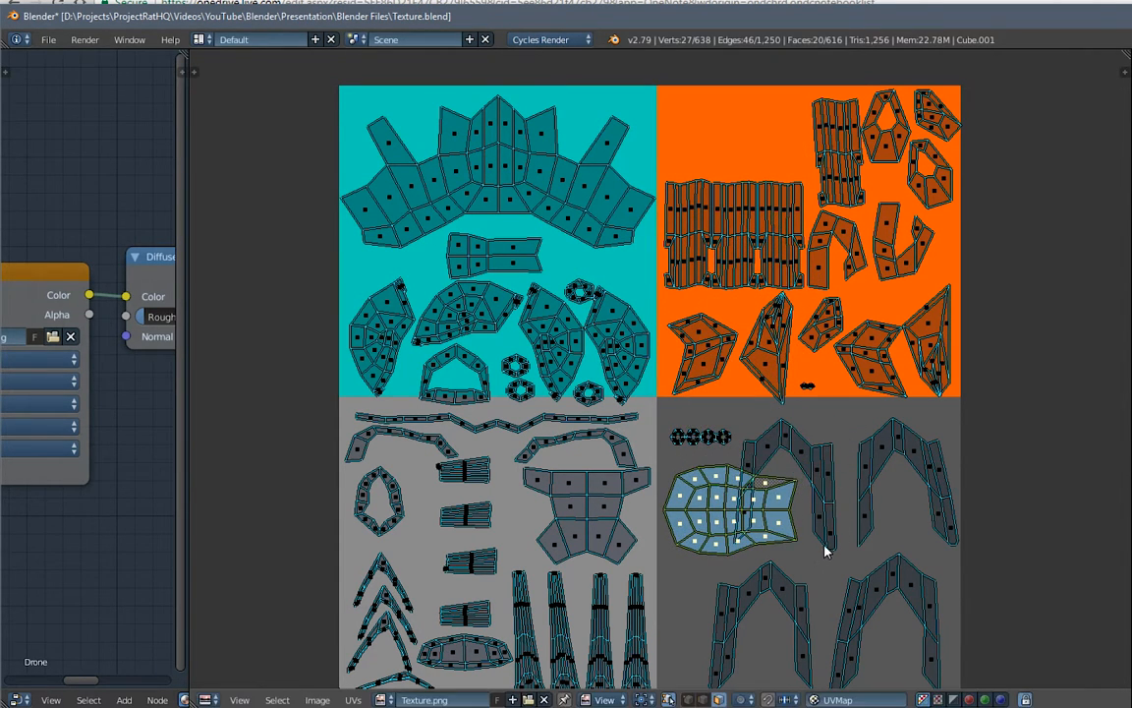
key(r)
click(822, 609)
key(s)
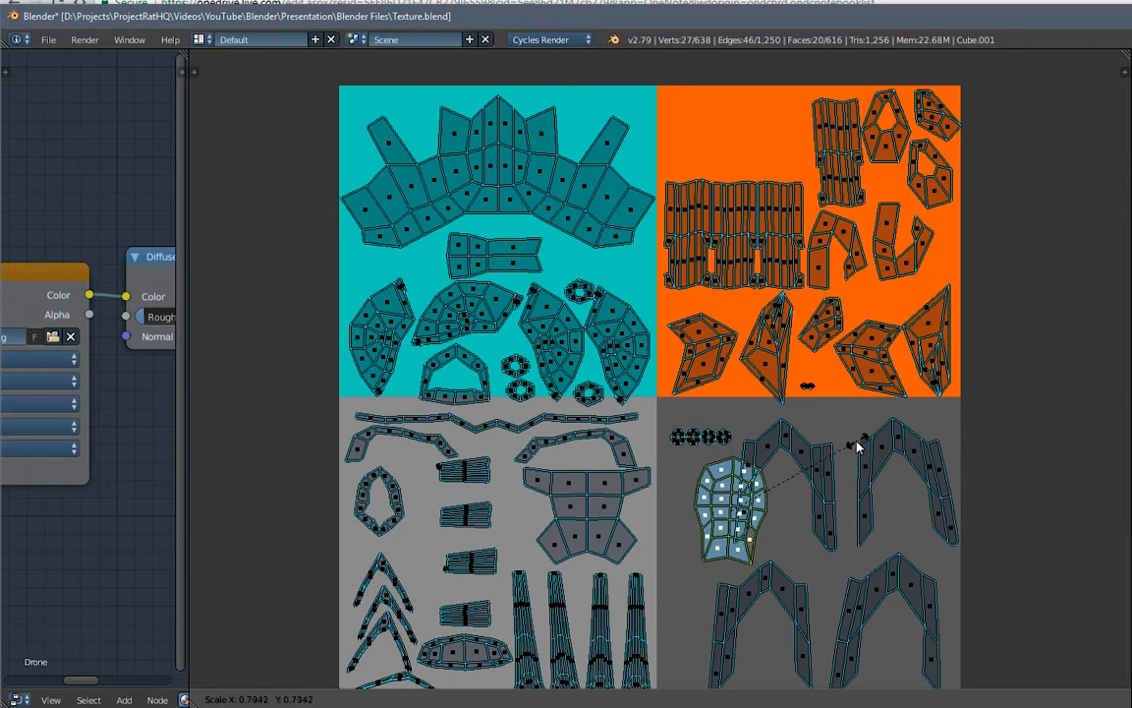
click(867, 447)
key(g)
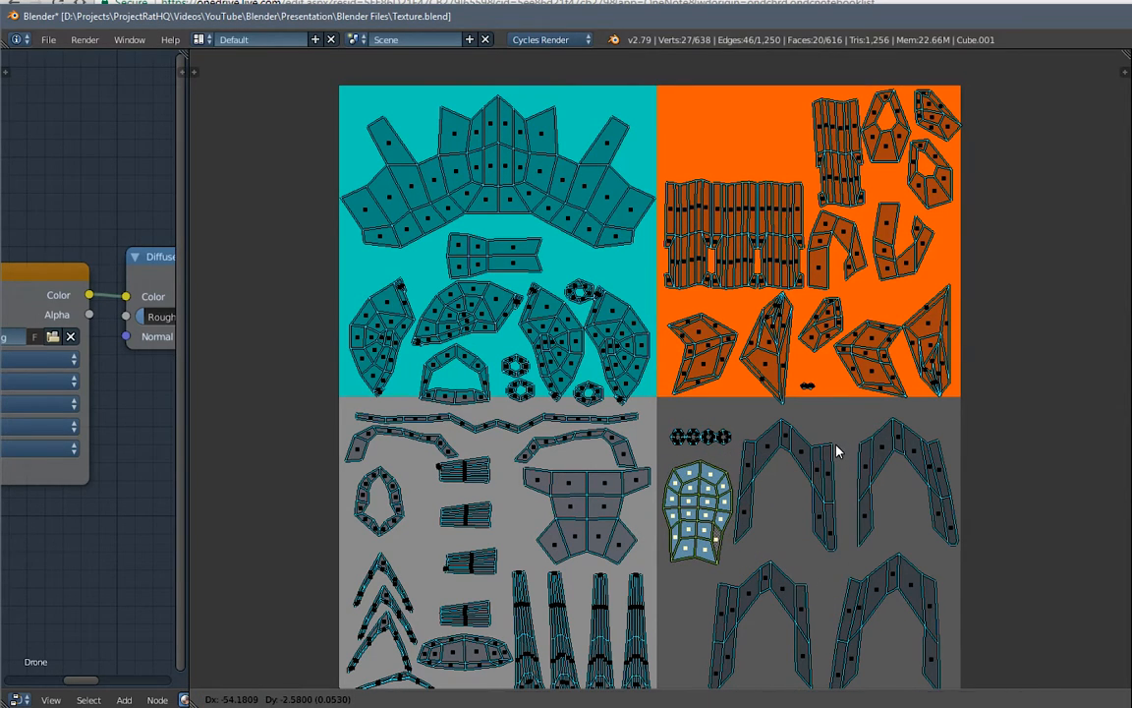
click(836, 451)
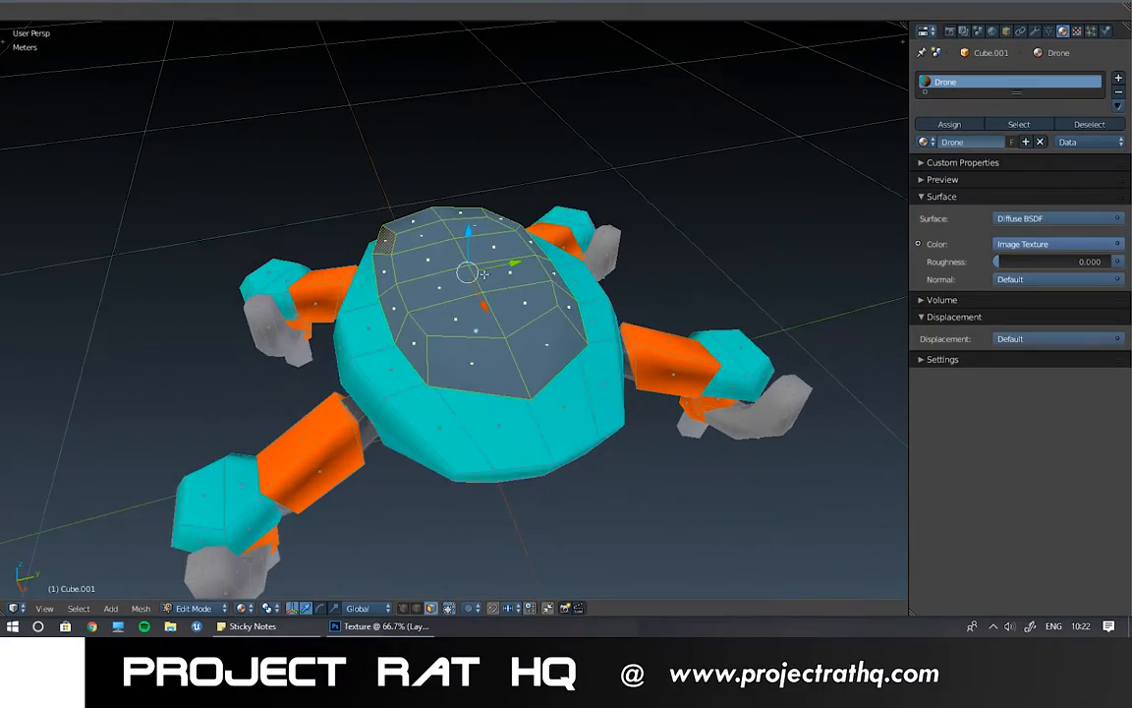
- Switch to Object Mode to examine the recoloured top shell, and return the robot to Edit Mode
key(Tab)
click(356, 279)
middle_drag(356, 279, 417, 281)
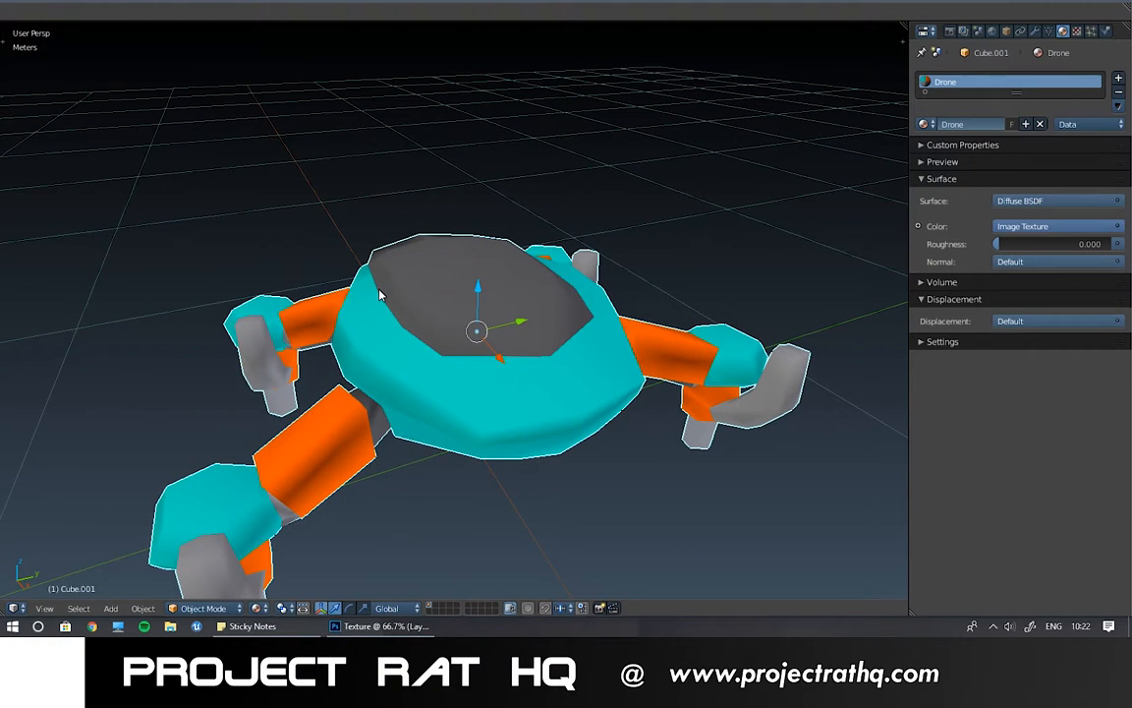
key(Tab)
click(516, 292)
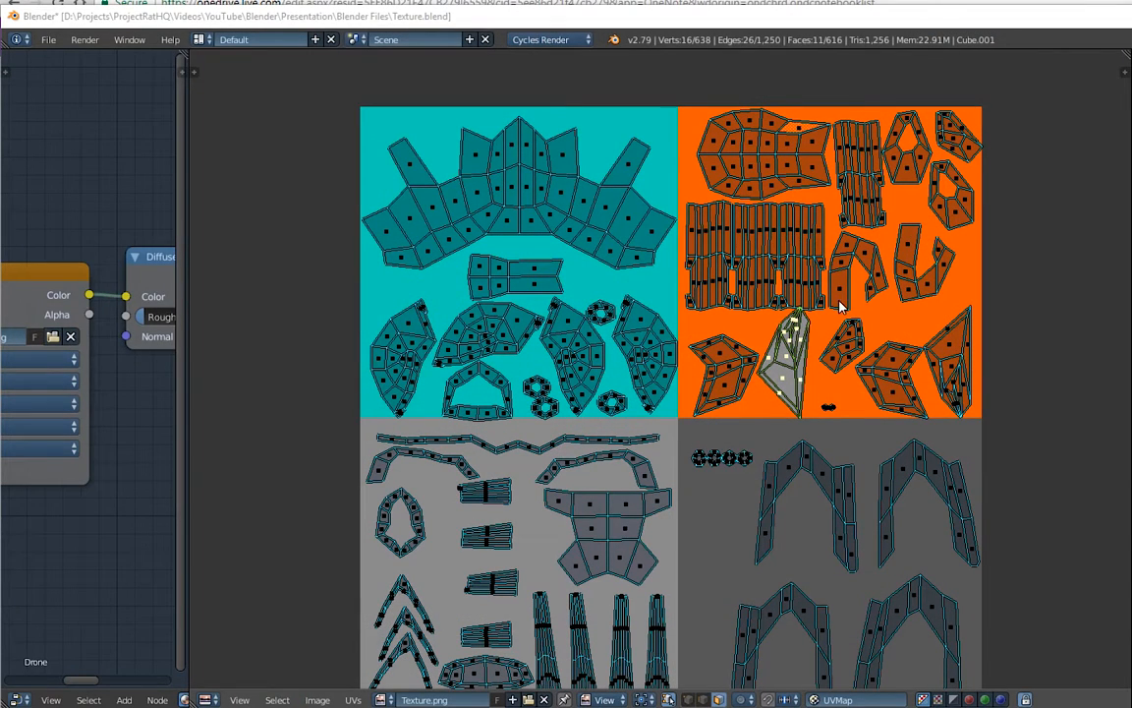
- Extend the UV selection to all five upper-leg islands along the lower edge of the orange area
scroll(791, 338, up, 3)
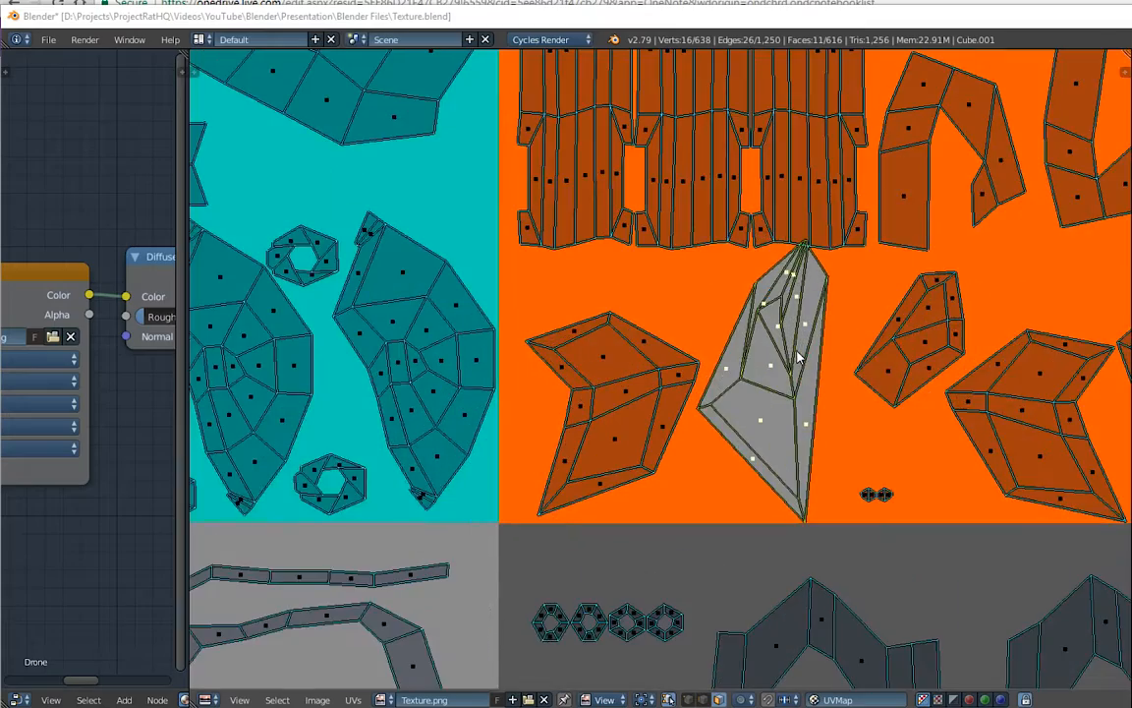
scroll(796, 354, down, 4)
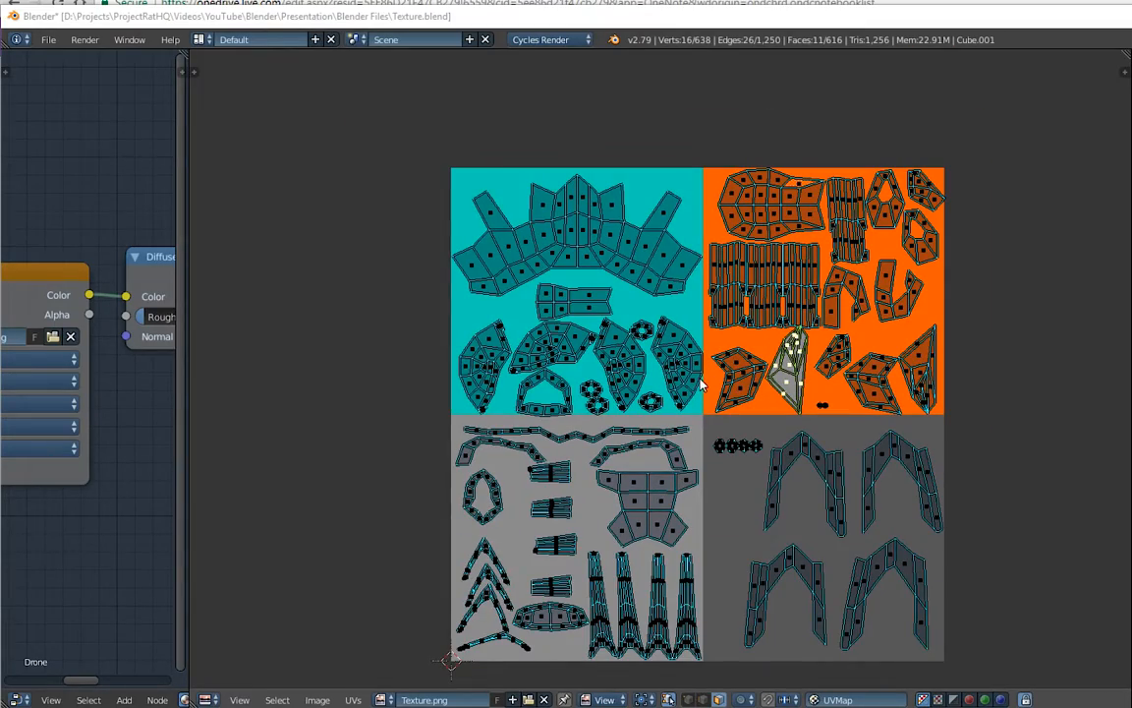
scroll(794, 413, up, 3)
scroll(812, 427, down, 1)
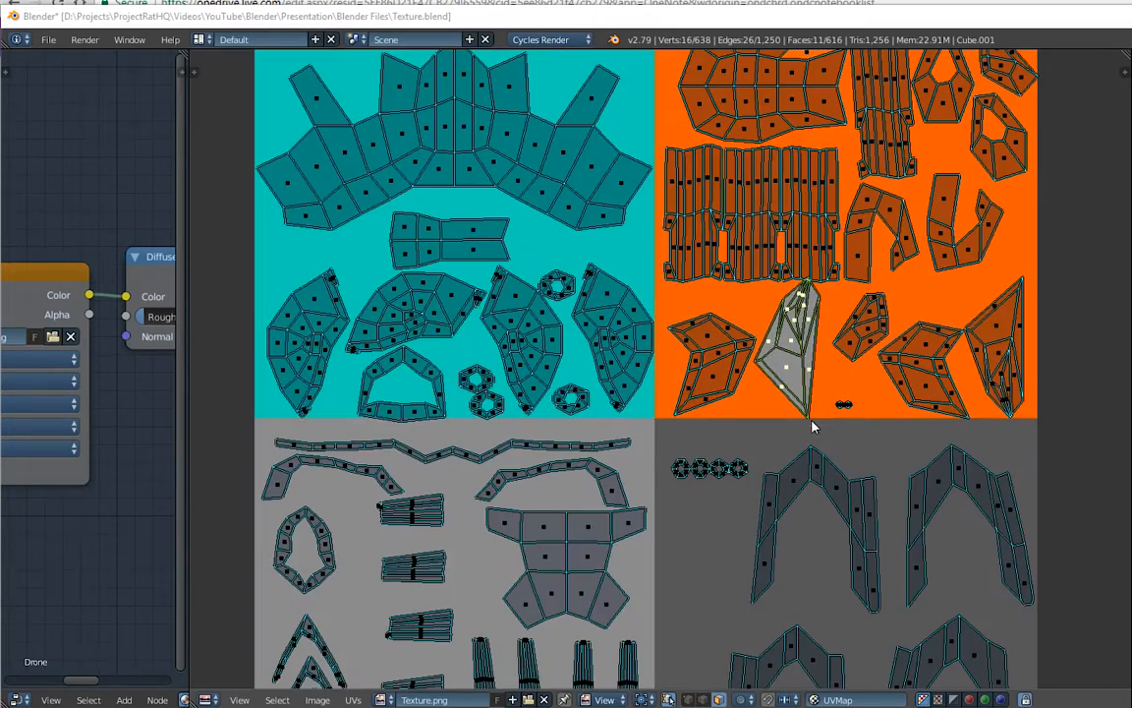
middle_drag(811, 454, 792, 378)
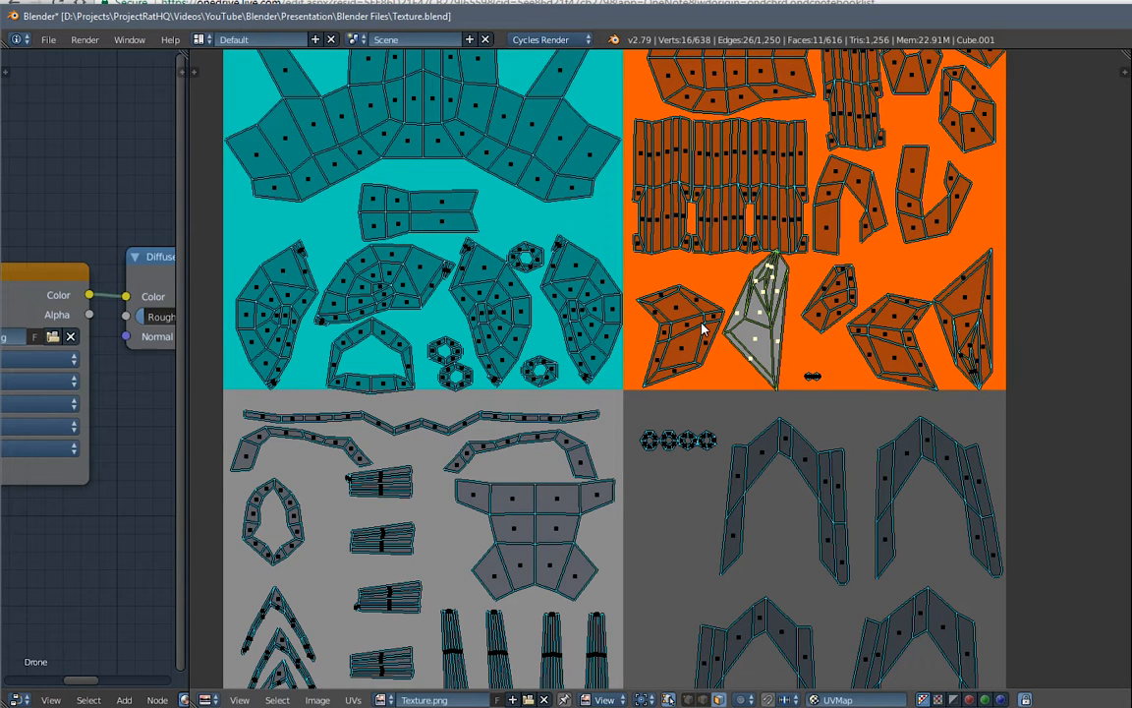
key(l)
key(l)
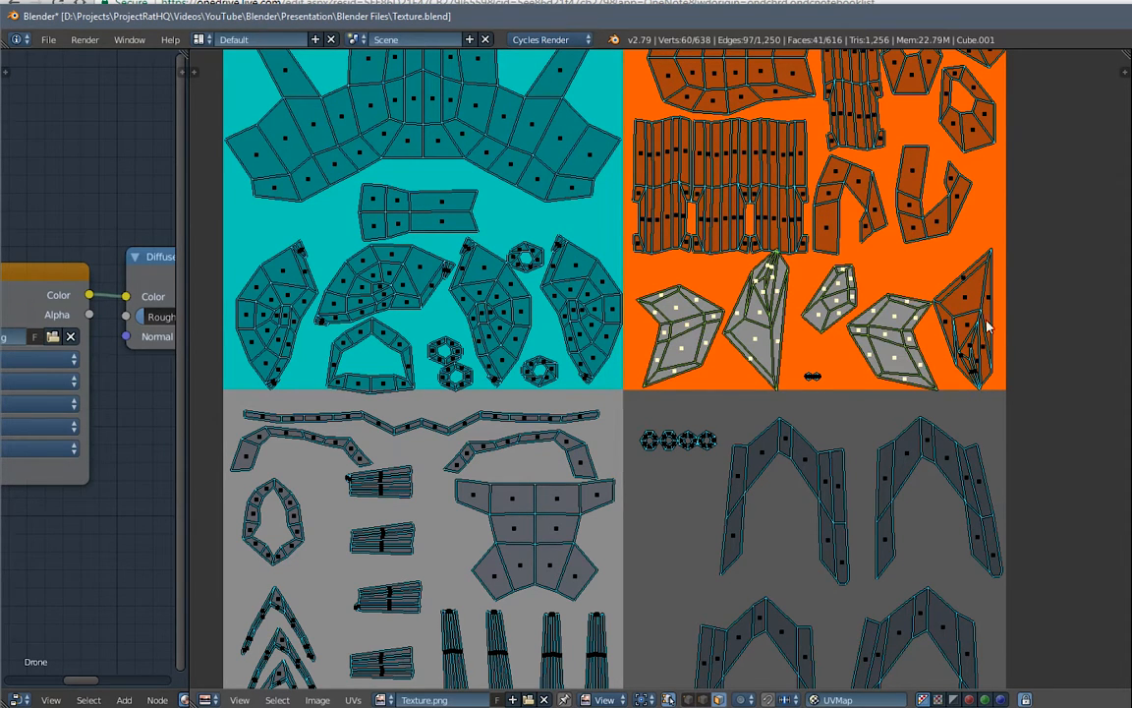
key(l)
key(l)
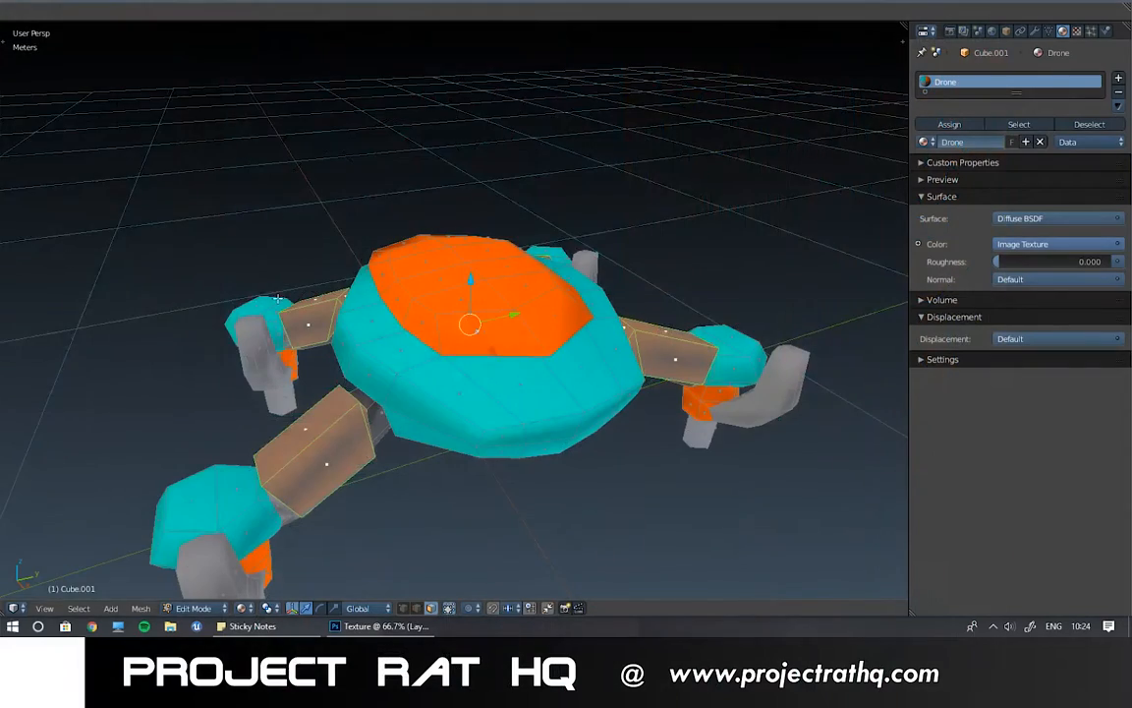
- Examine the selected upper-leg segments from several sides, checking them in Object Mode before returning to Edit Mode
middle_drag(252, 267, 253, 342)
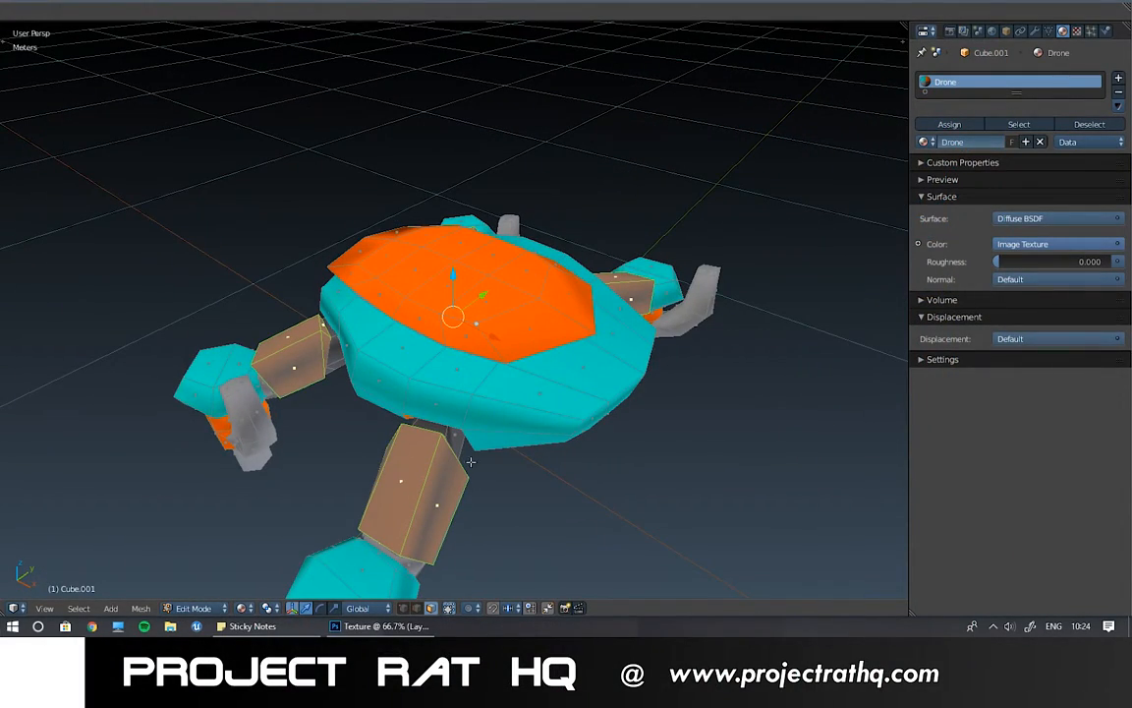
middle_drag(471, 461, 445, 549)
middle_drag(512, 459, 572, 429)
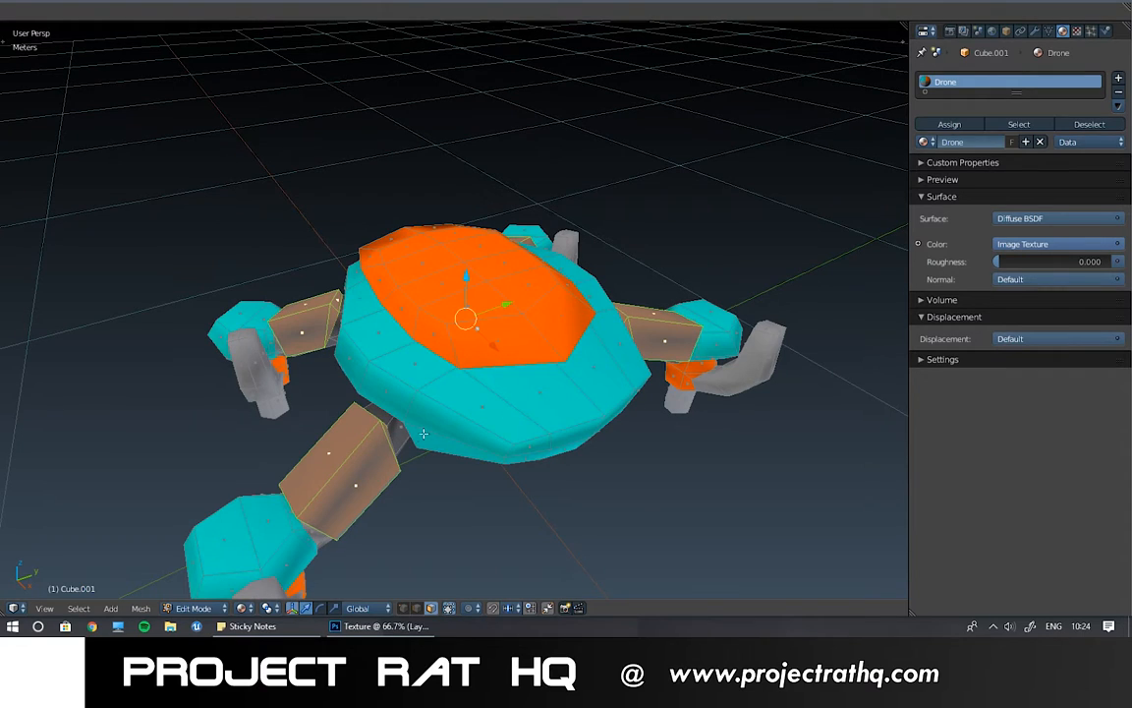
key(Tab)
click(341, 422)
middle_drag(457, 379, 416, 359)
key(Tab)
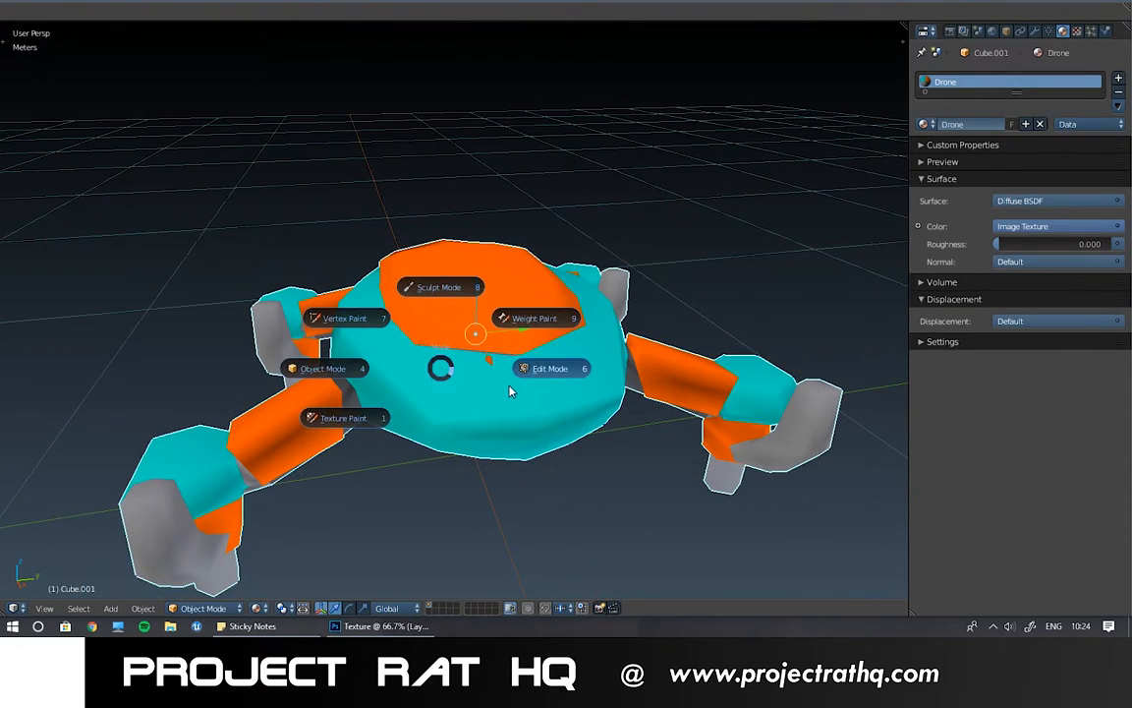
click(510, 391)
middle_drag(509, 391, 417, 389)
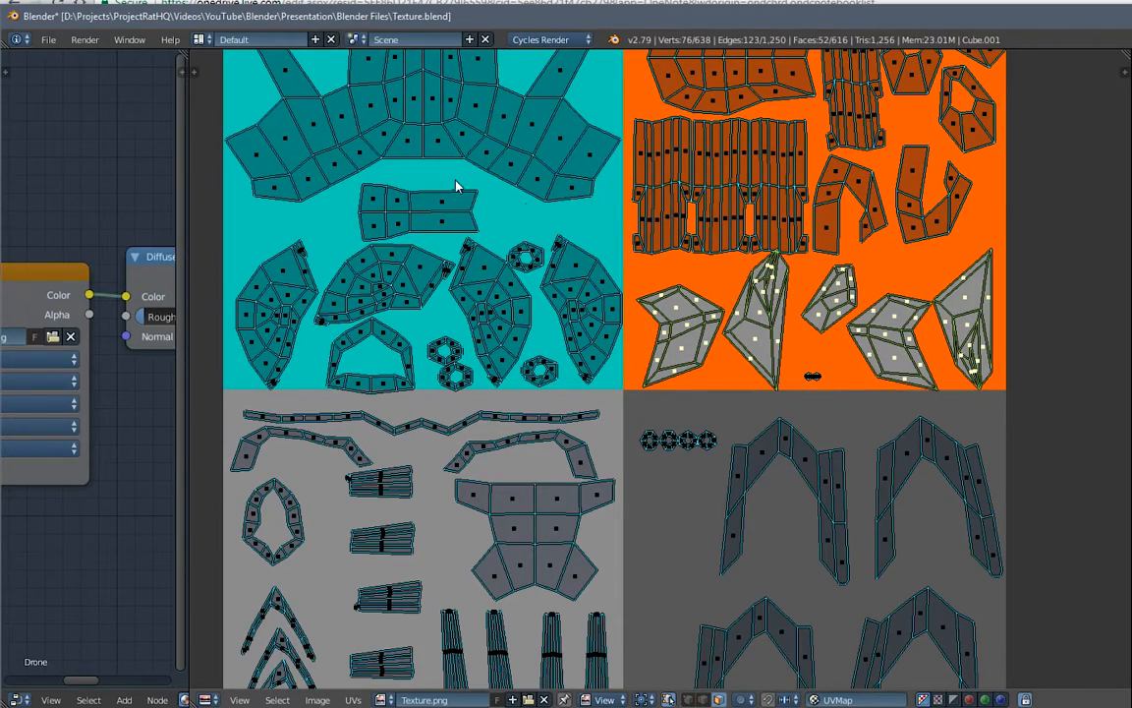
- Move the five upper-leg islands onto the cyan area, rescale them to fit inside it, and switch the robot to Object Mode
middle_drag(455, 187, 489, 285)
key(g)
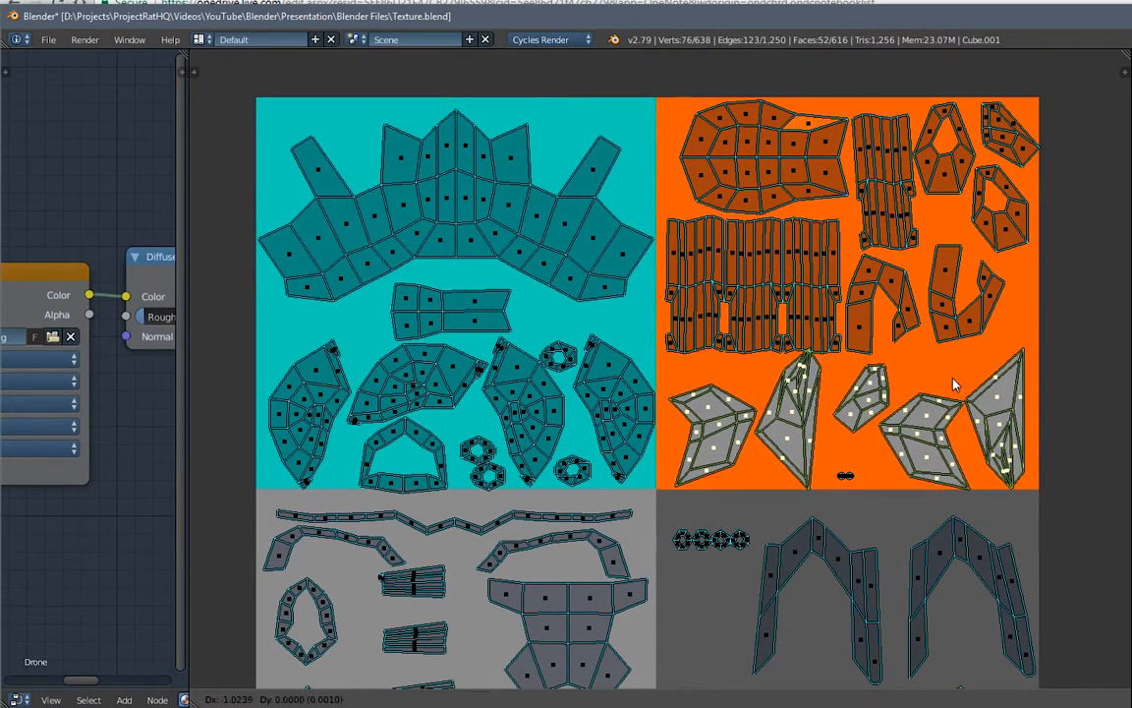
click(573, 256)
key(s)
click(564, 281)
key(g)
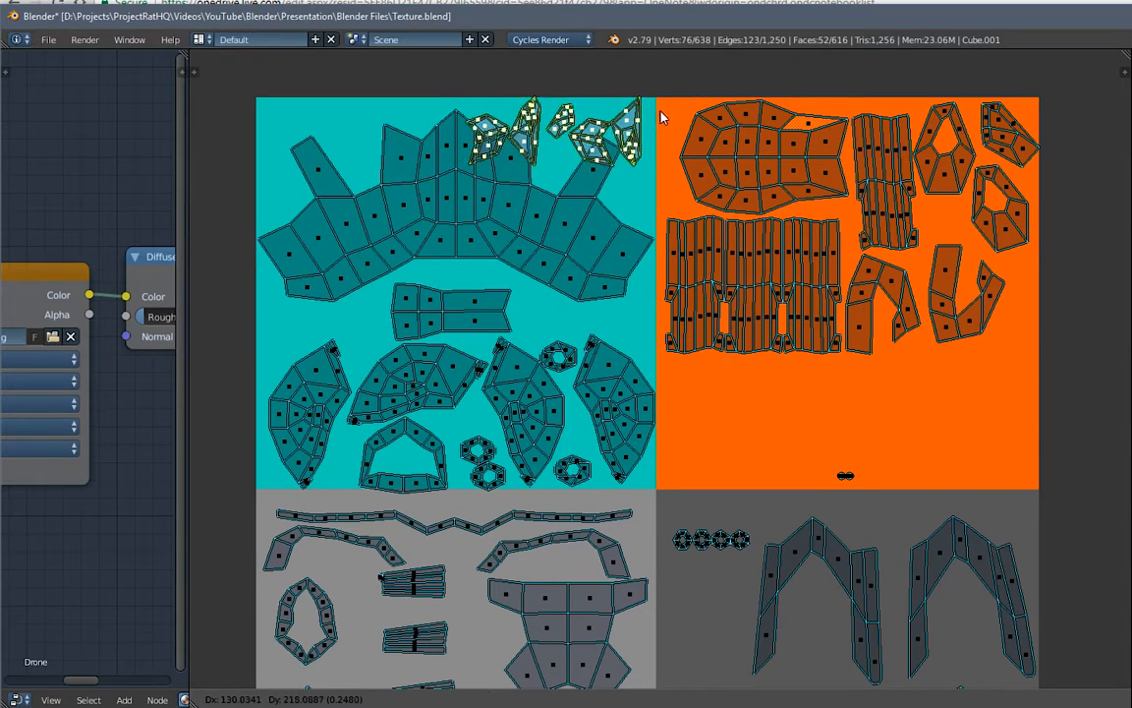
click(604, 263)
key(s)
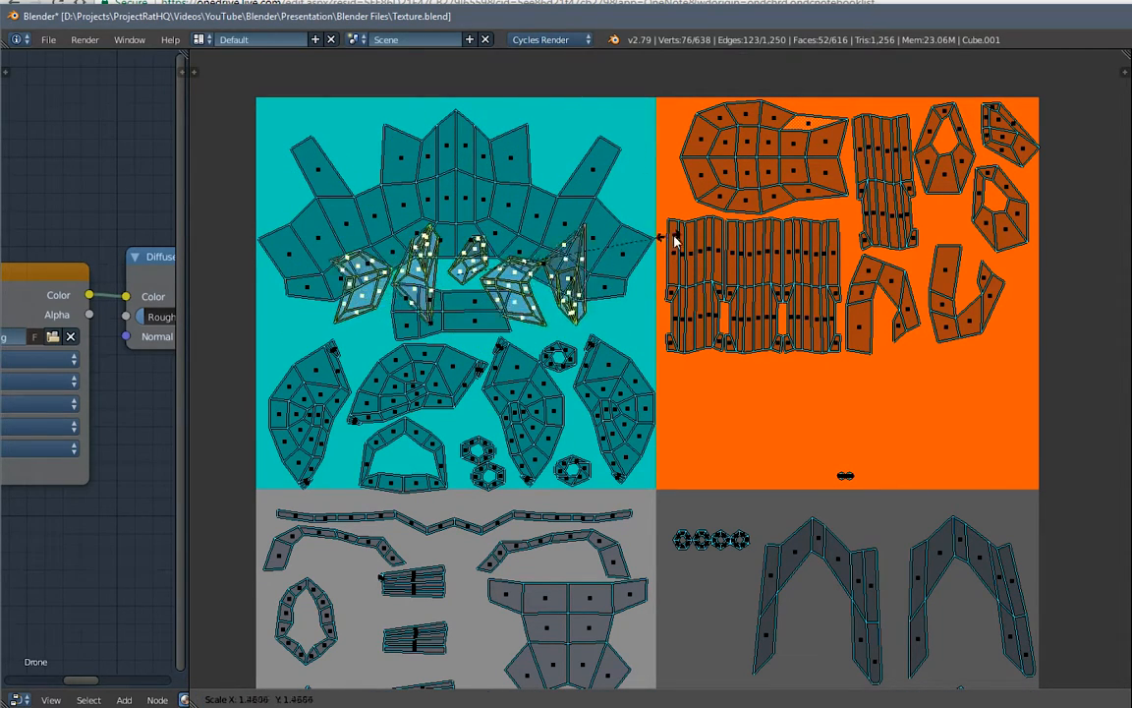
click(706, 250)
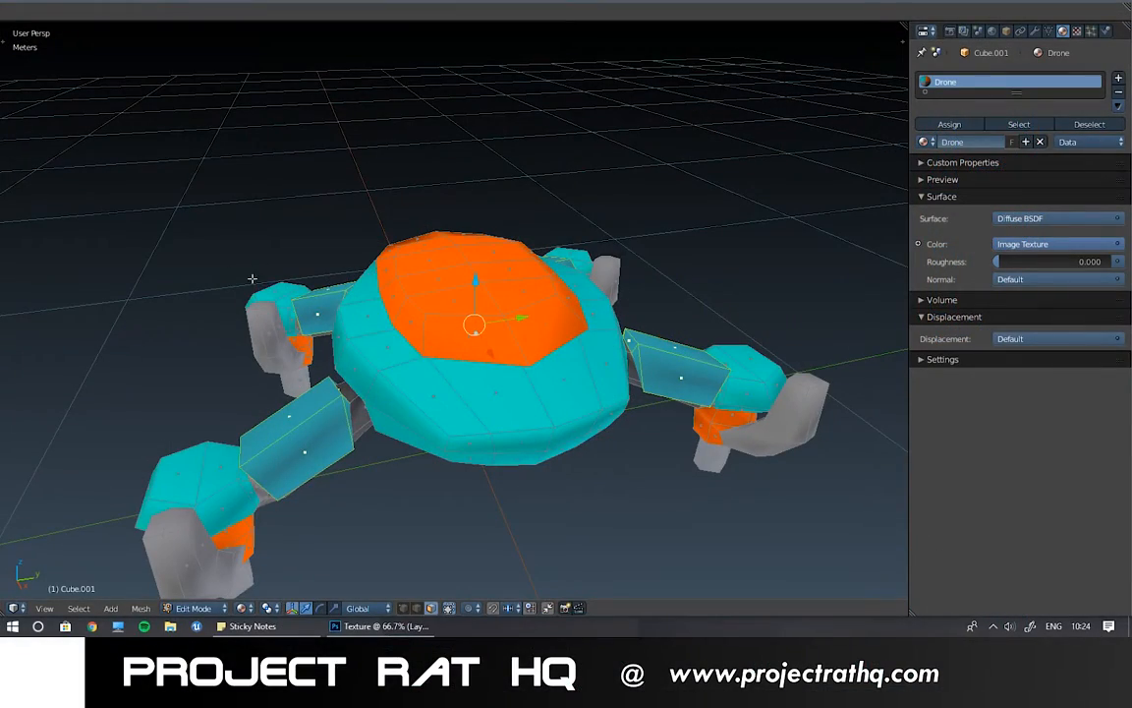
key(Tab)
click(468, 295)
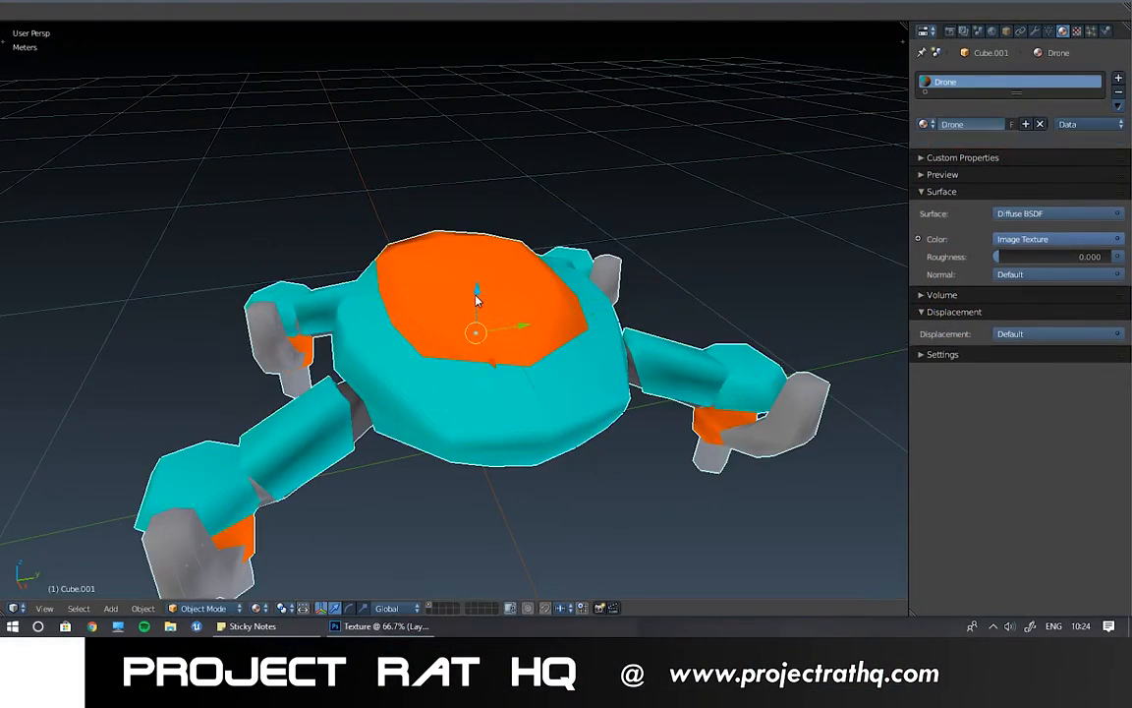
- Undo the move of the five upper-leg UV islands onto the cyan area
middle_drag(467, 294, 379, 335)
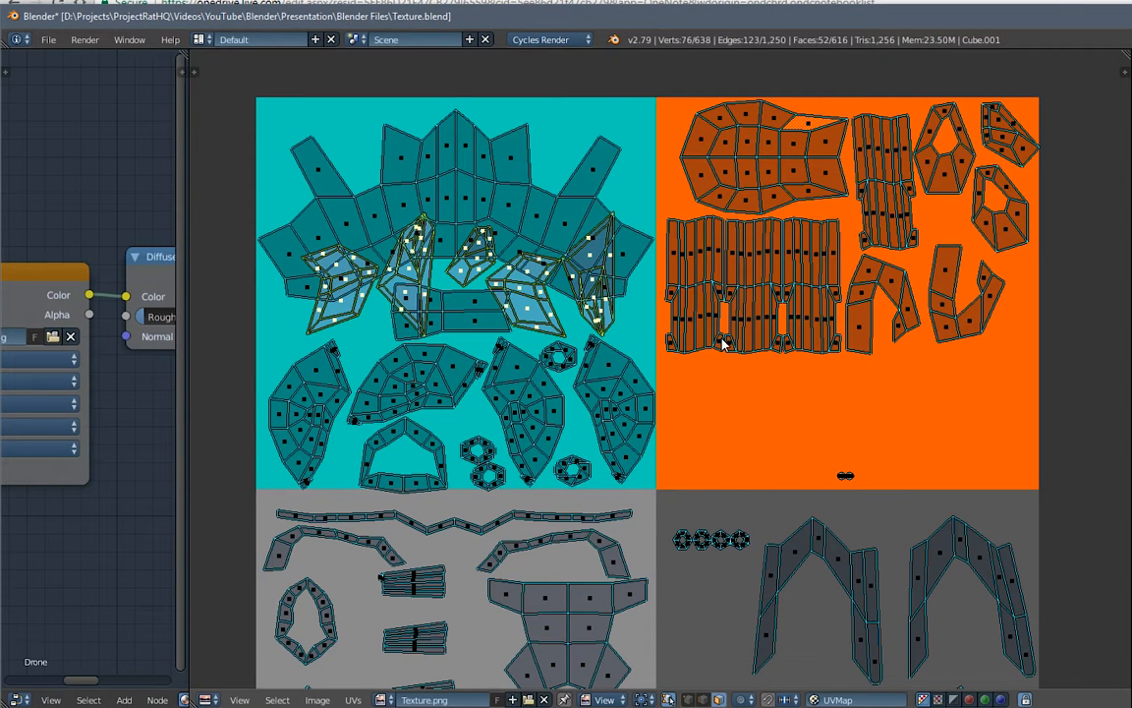
key(ctrl+z)
key(ctrl+z)
key(ctrl+z)
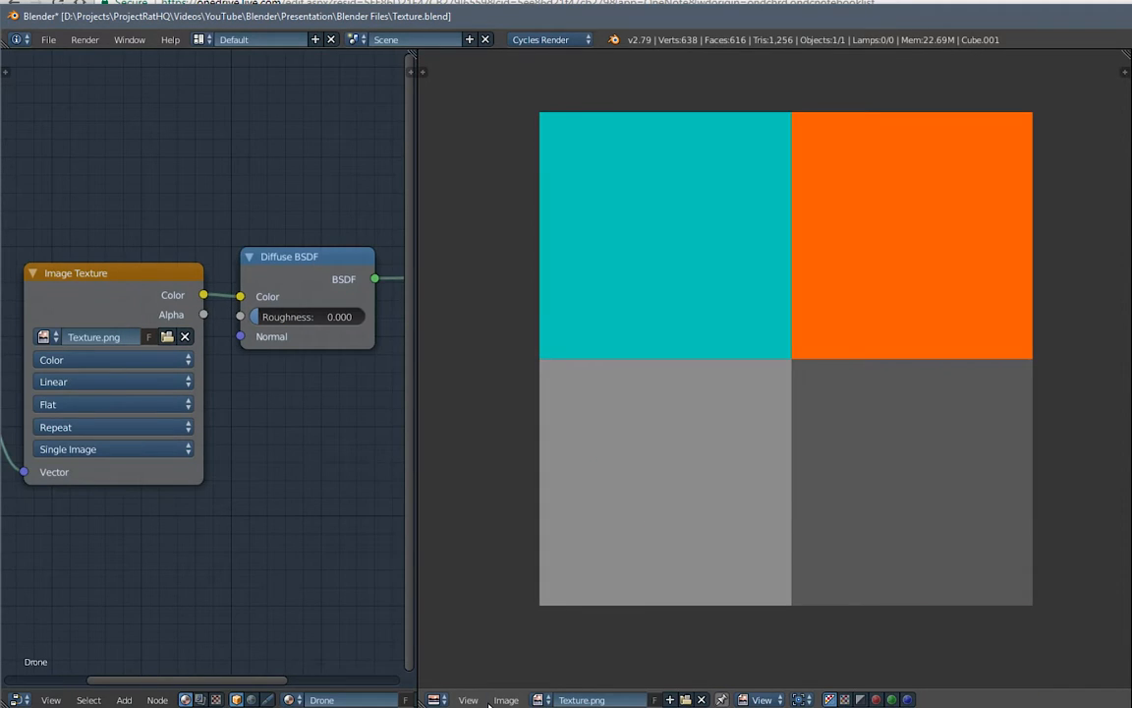
- Create a new blank image named DroneBaked, 1024 by 1024 px
click(507, 699)
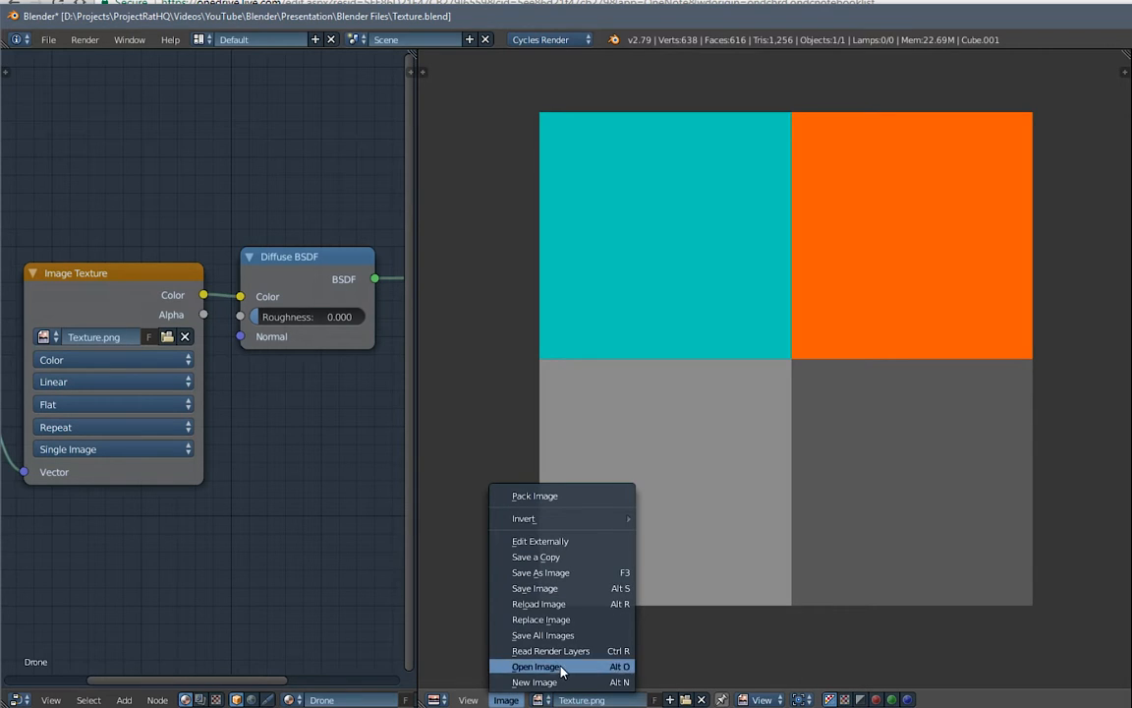
click(555, 688)
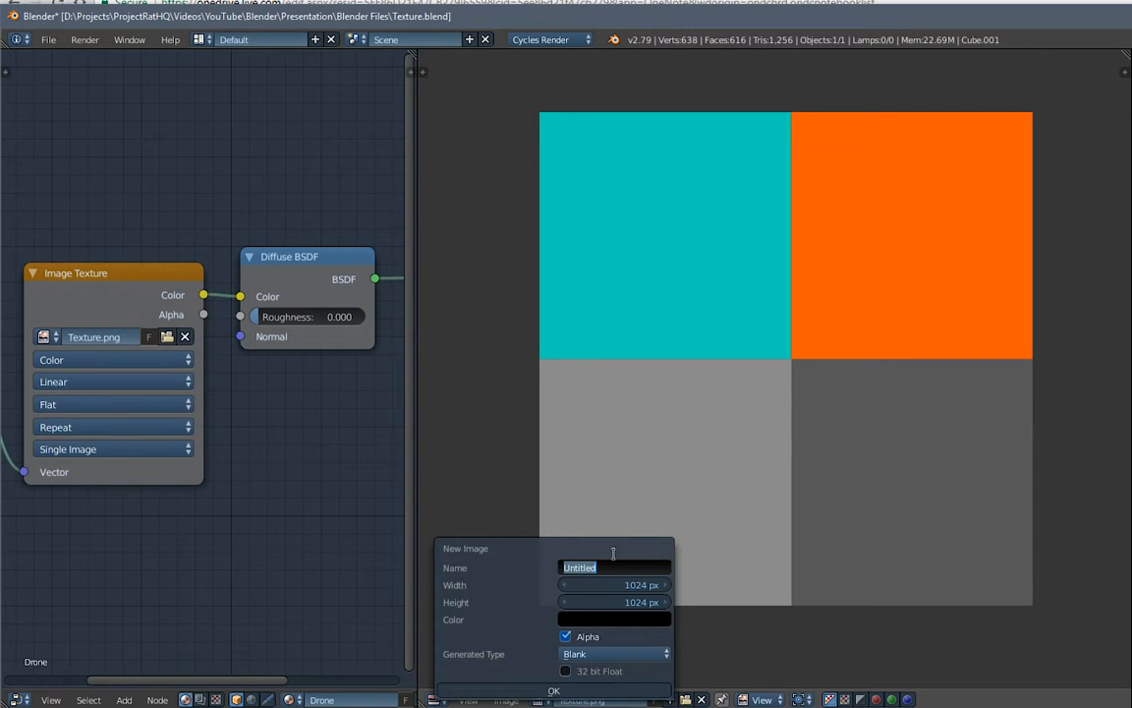
text(DroneBaked)
click(543, 691)
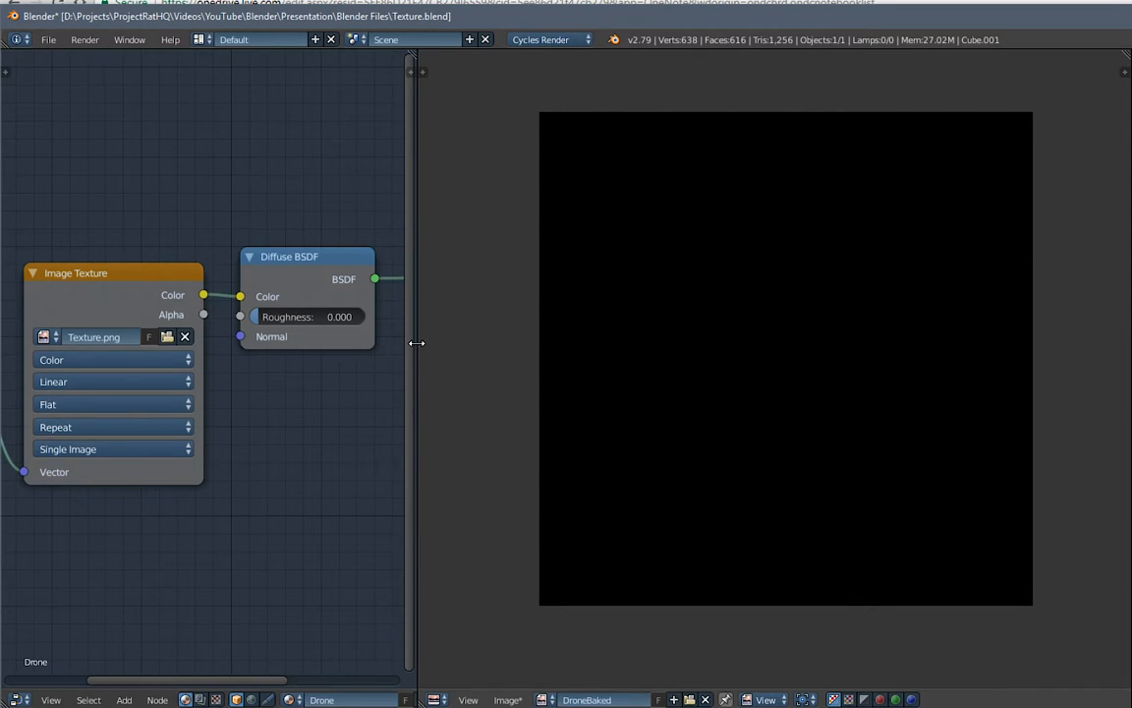
- Widen the node editor, duplicate the Image Texture node and place the copy below the original
drag(414, 349, 890, 304)
middle_drag(348, 295, 348, 203)
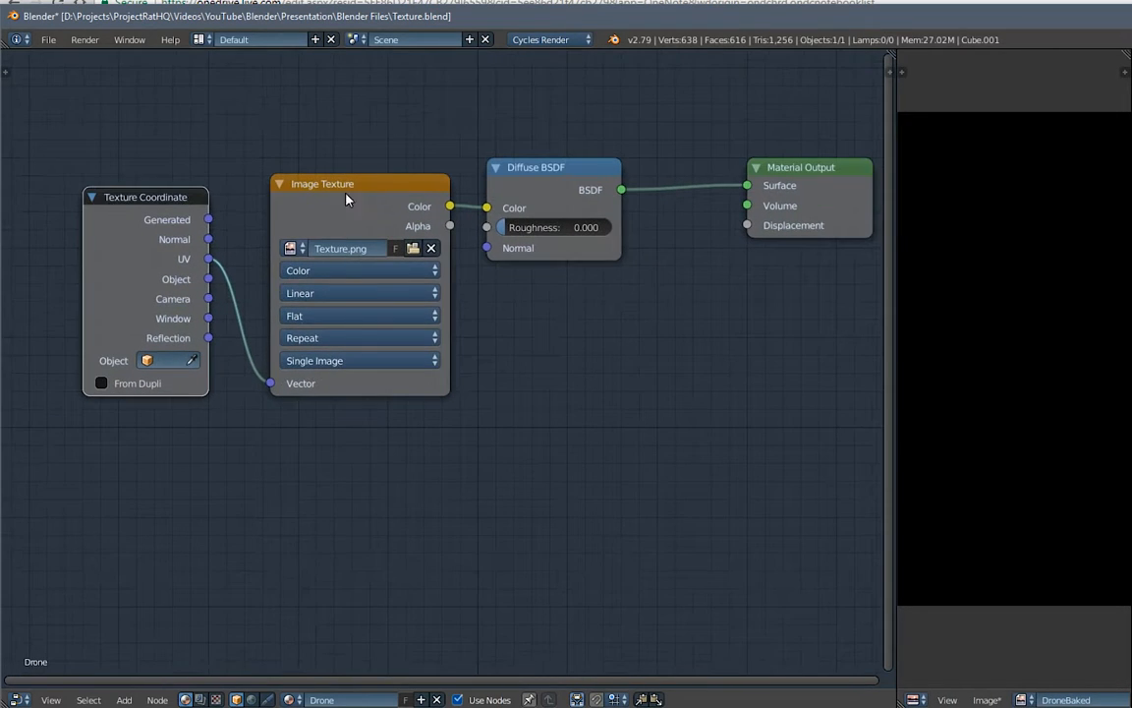
scroll(491, 314, down, 2)
click(435, 238)
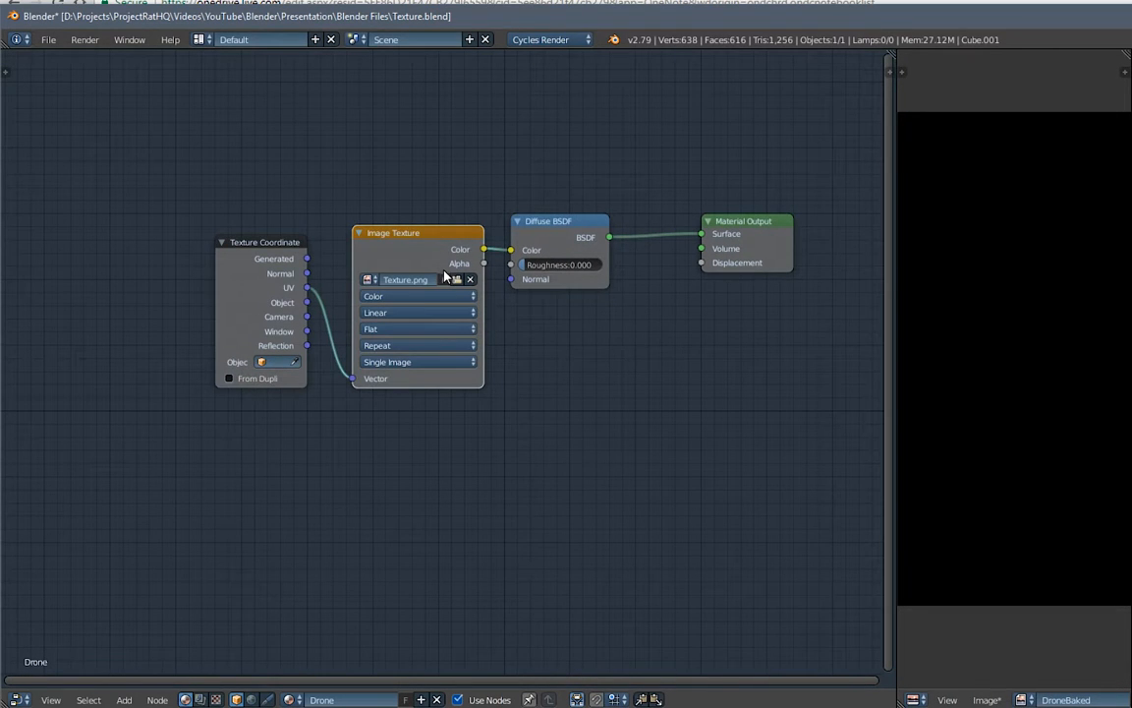
key(shift+d)
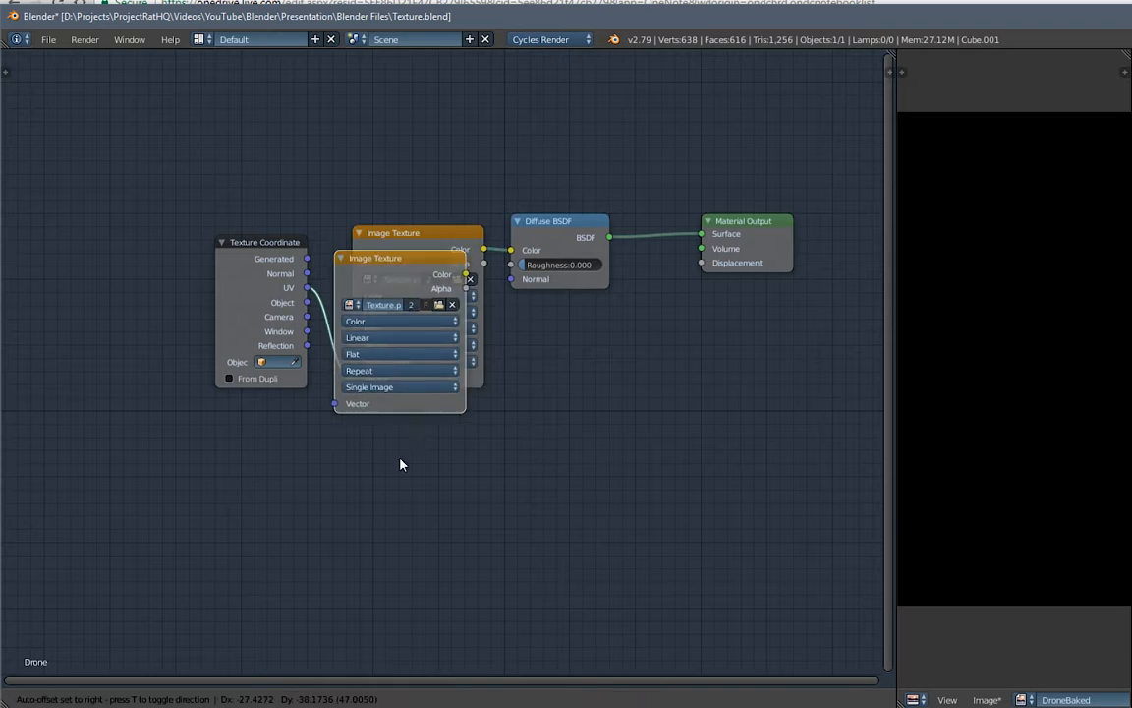
click(418, 623)
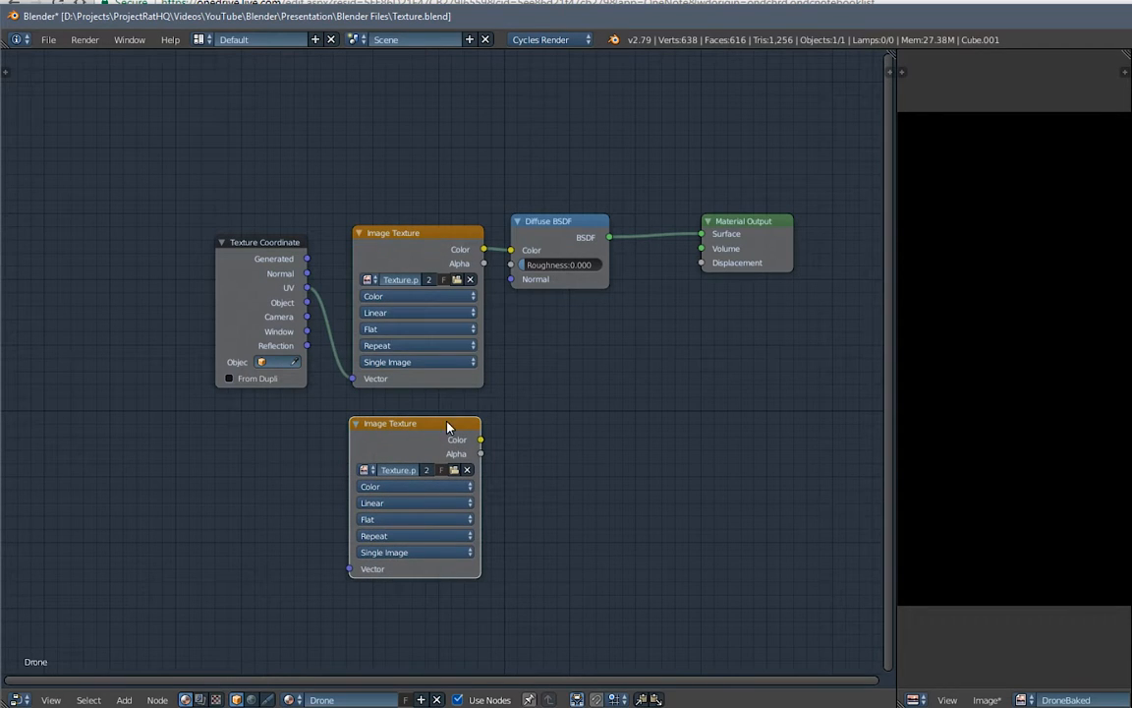
- Link the Texture Coordinate's UV output to the duplicate node's Vector input, and assign it the DroneBaked image with Cubic interpolation
drag(237, 234, 159, 355)
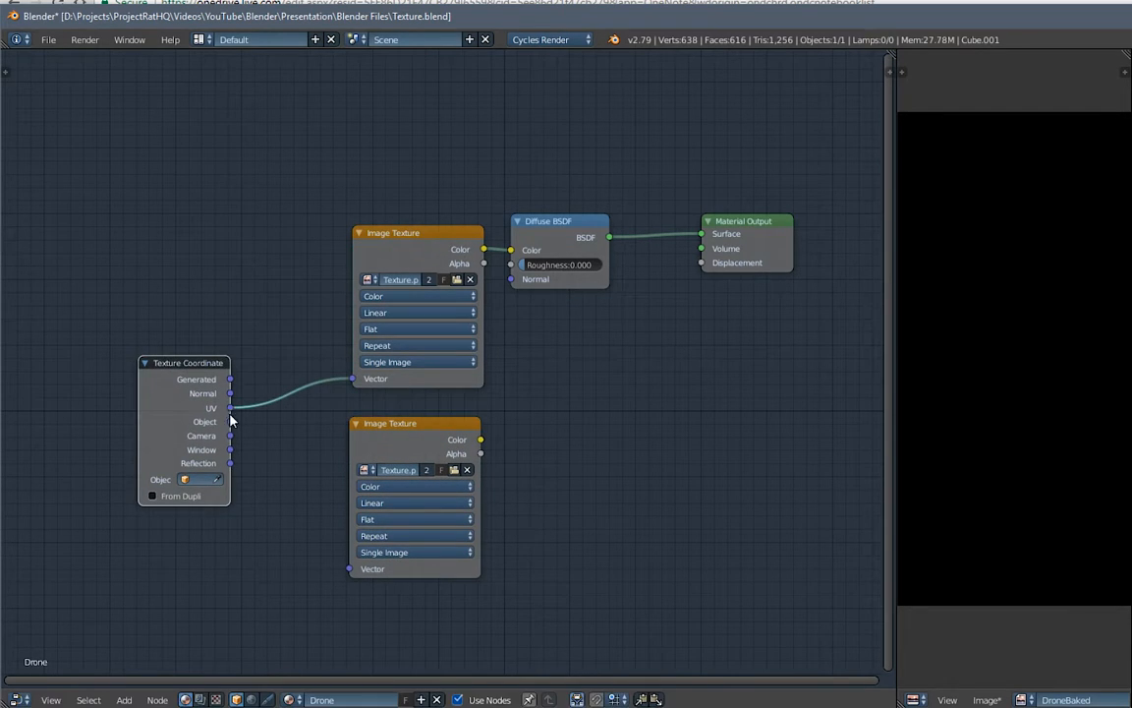
drag(231, 408, 350, 568)
click(368, 472)
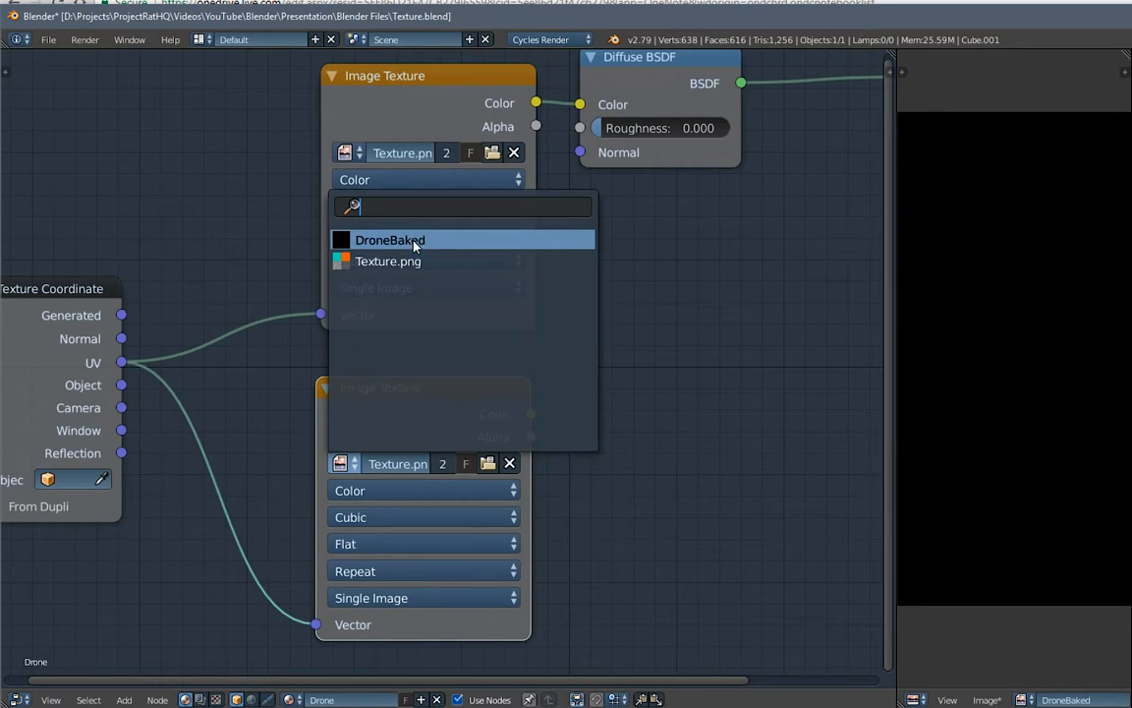
click(415, 245)
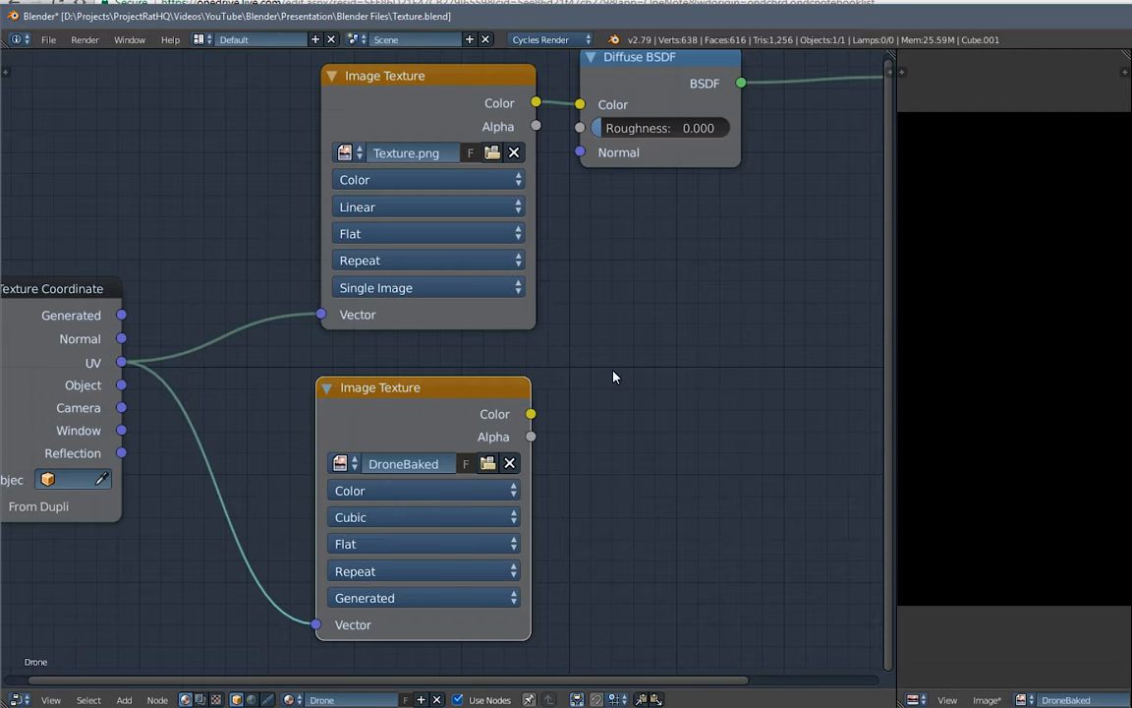
middle_drag(635, 369, 586, 415)
scroll(462, 438, down, 2)
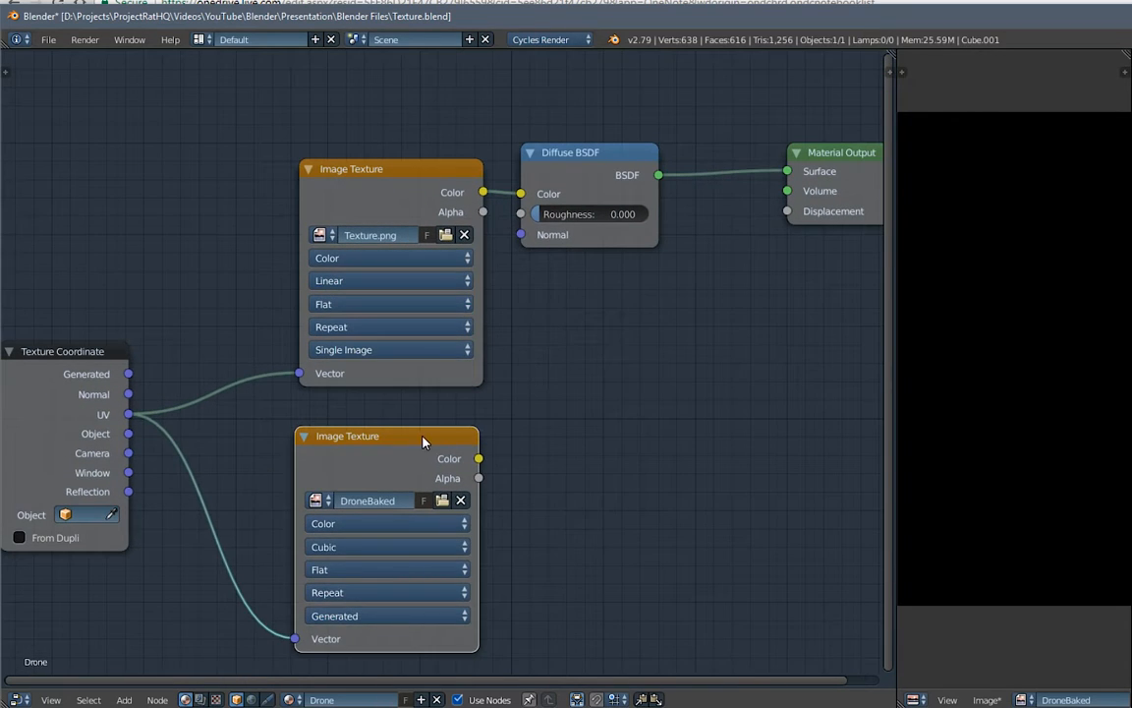
mouse_move(422, 442)
mouse_down()
mouse_move(447, 420)
mouse_move(417, 440)
mouse_up()
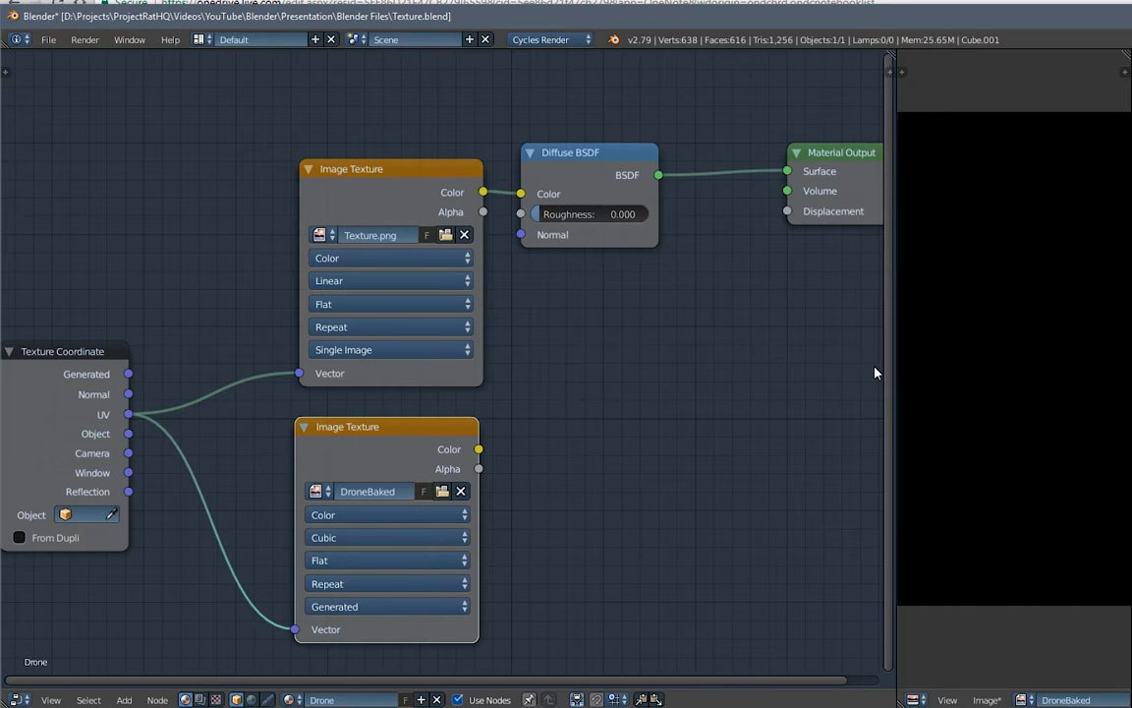
drag(889, 372, 616, 376)
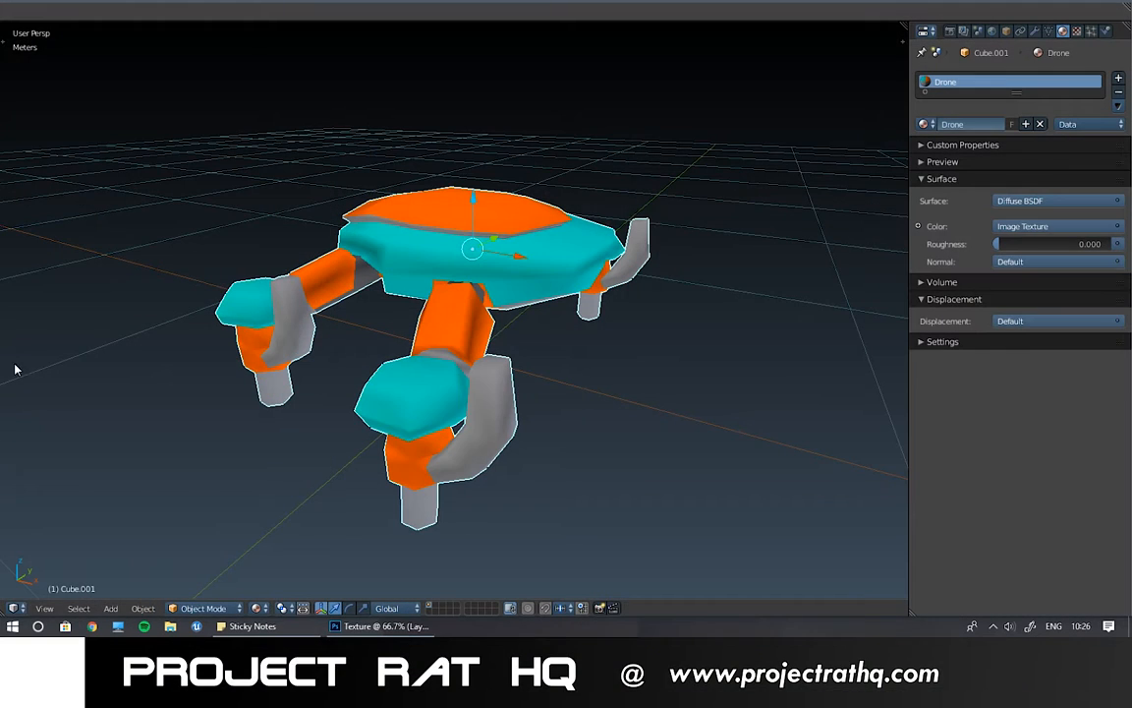
- Preview the robot in rendered shading from another side, and return to the previous viewport shading
middle_drag(15, 367, 408, 374)
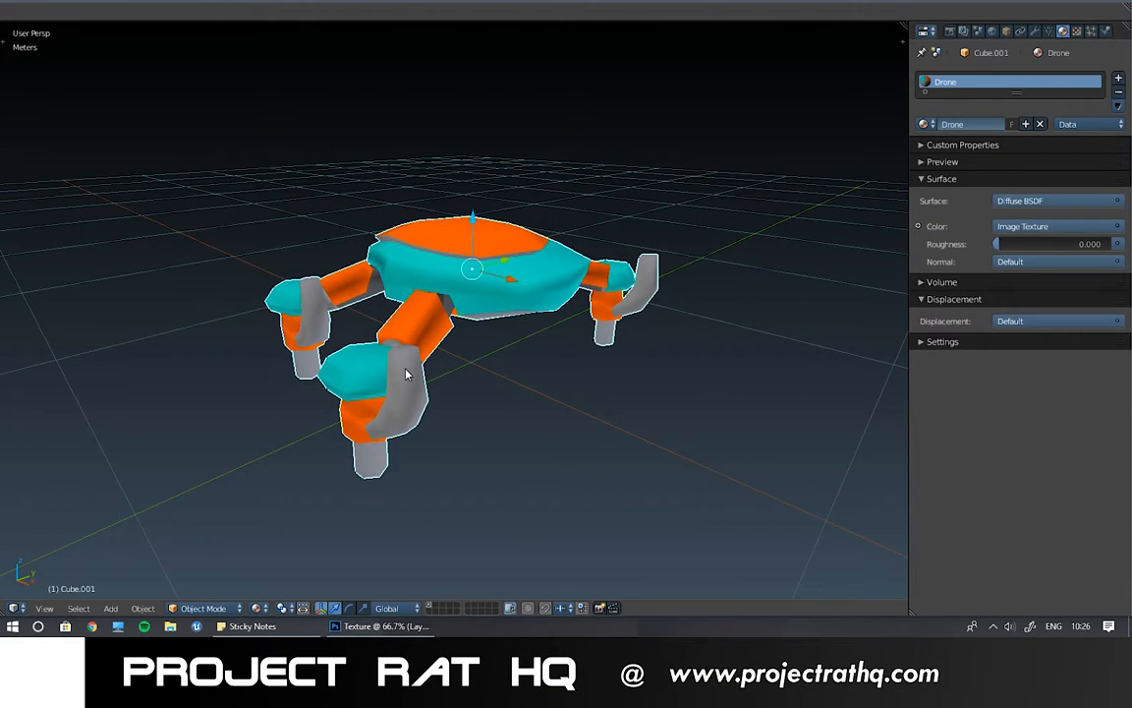
key(shift+z)
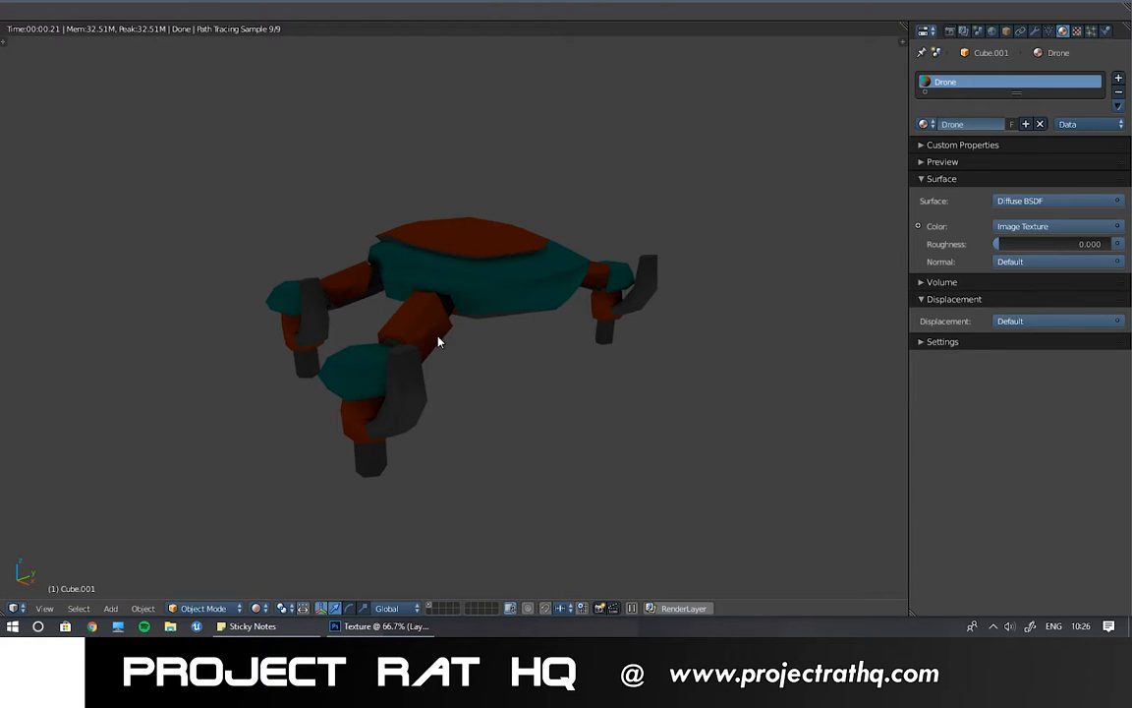
middle_drag(420, 331, 367, 329)
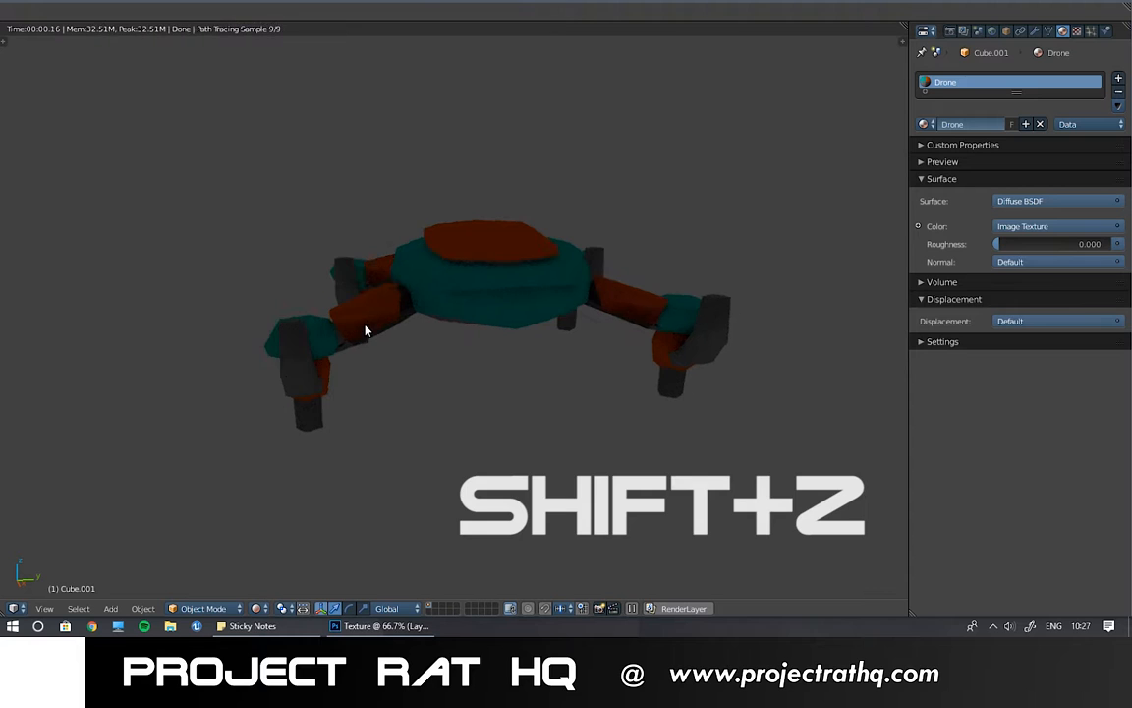
key(shift+z)
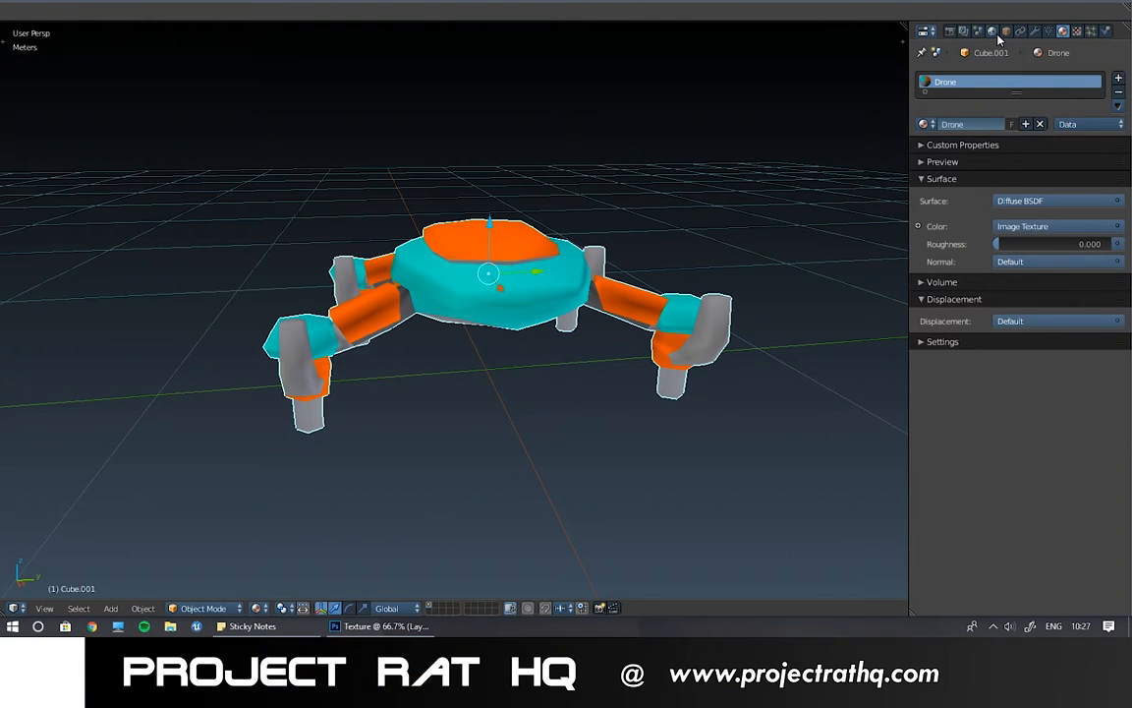
- Enable nodes for the World surface and show the world's node tree in the node editor
click(993, 31)
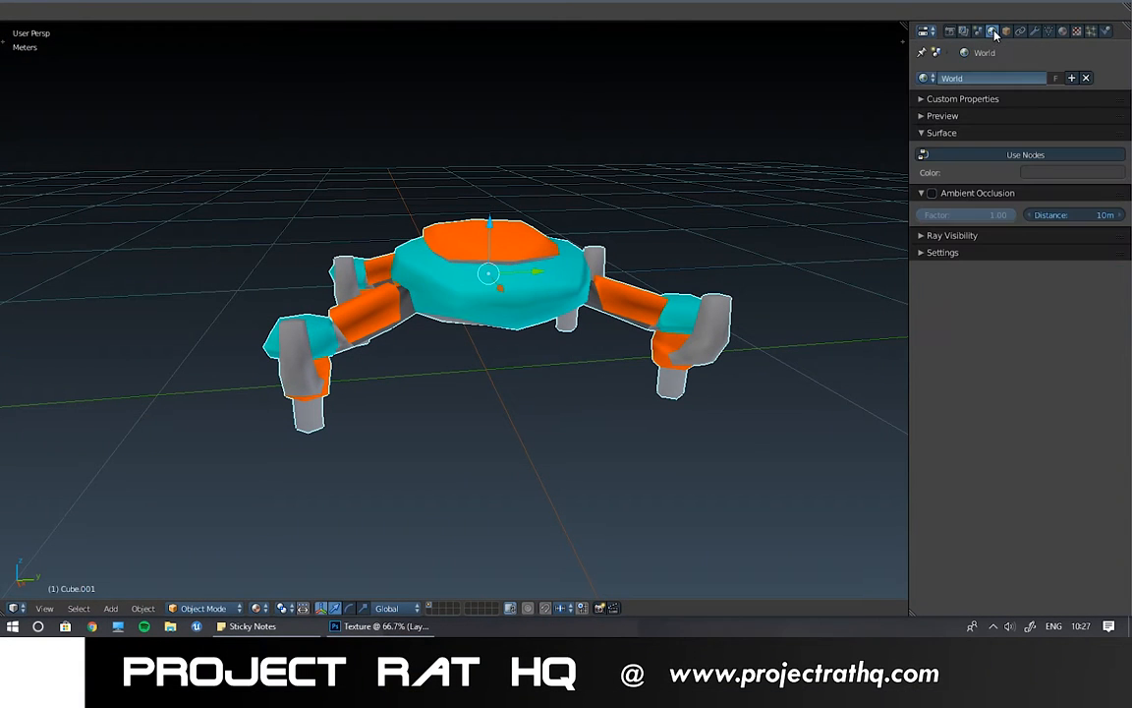
click(1010, 158)
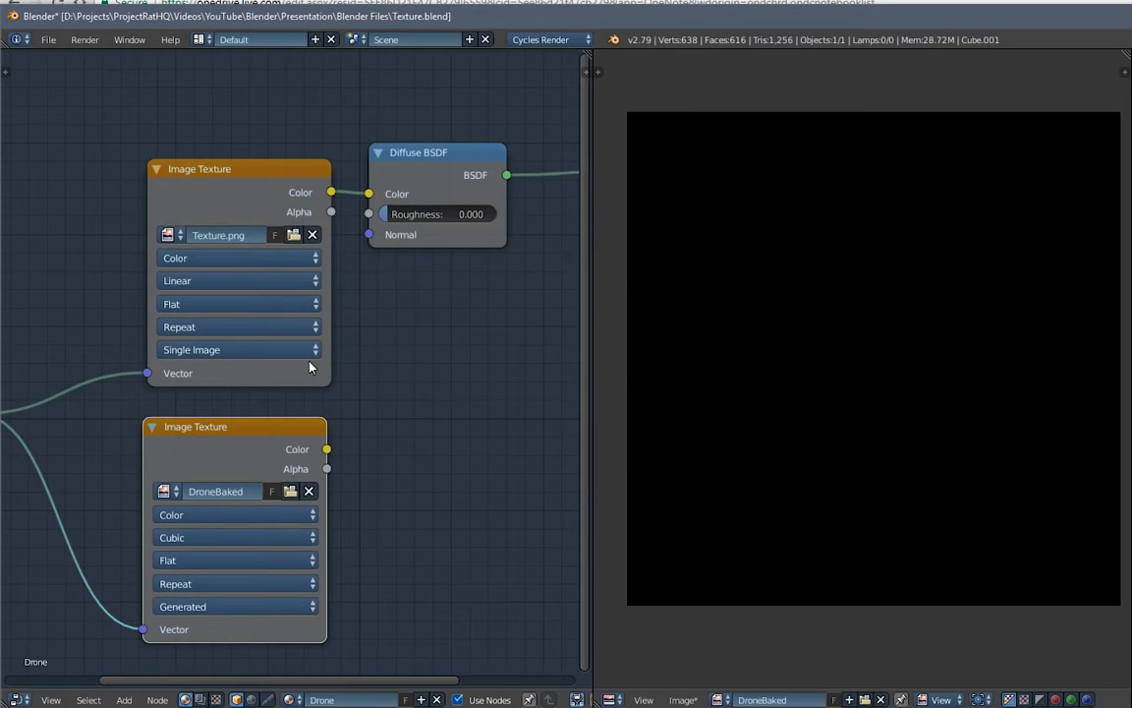
scroll(361, 358, down, 2)
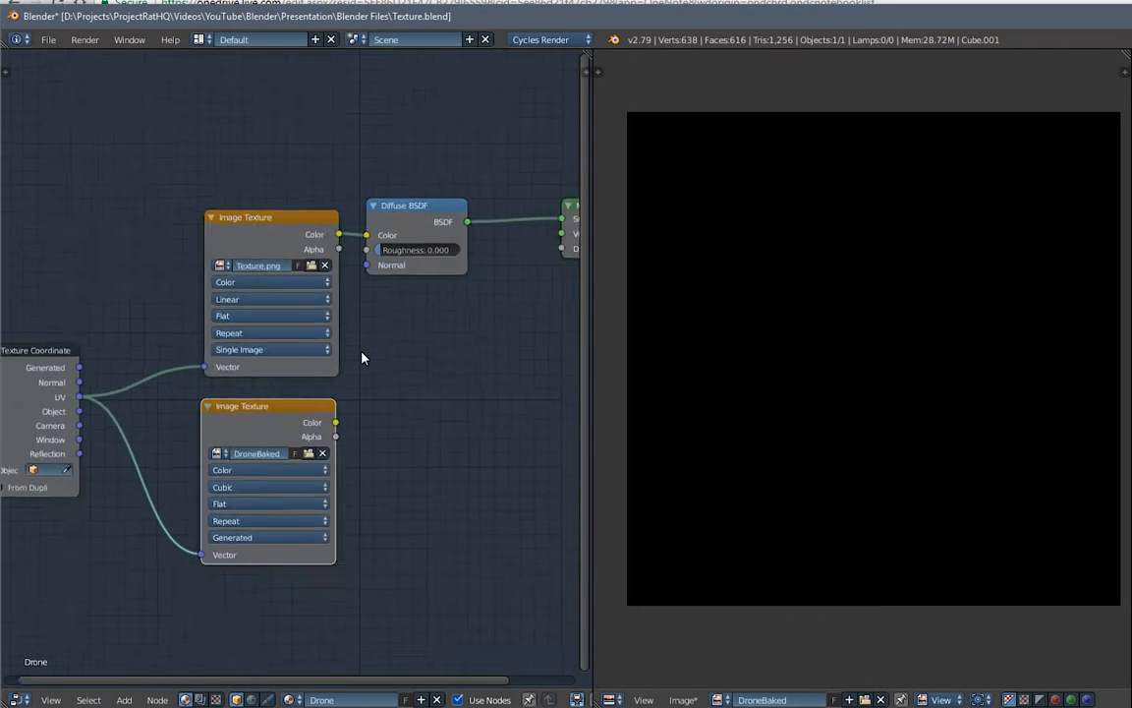
scroll(361, 358, down, 1)
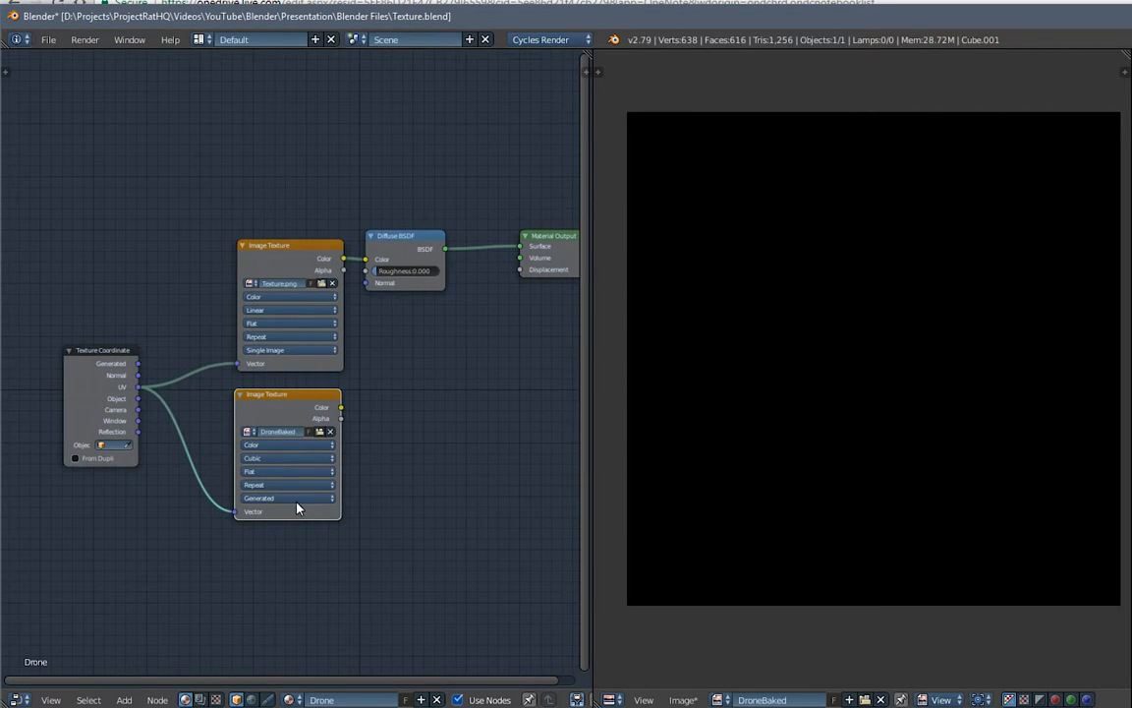
click(251, 700)
middle_drag(451, 422, 296, 484)
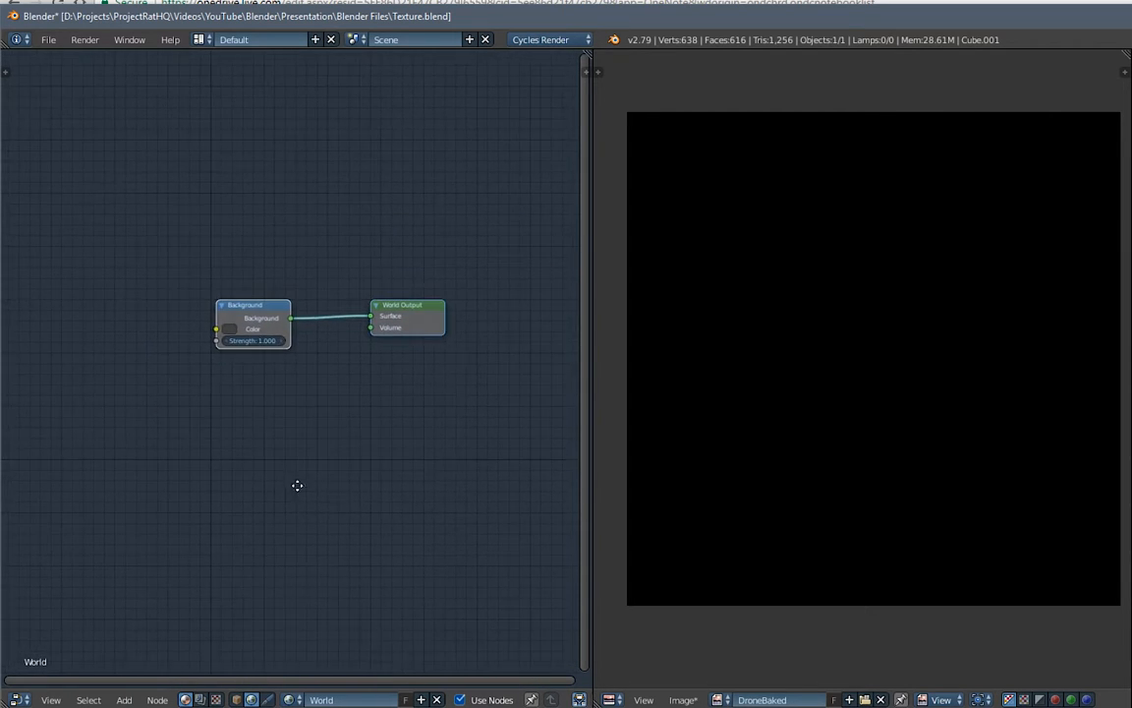
scroll(221, 432, up, 3)
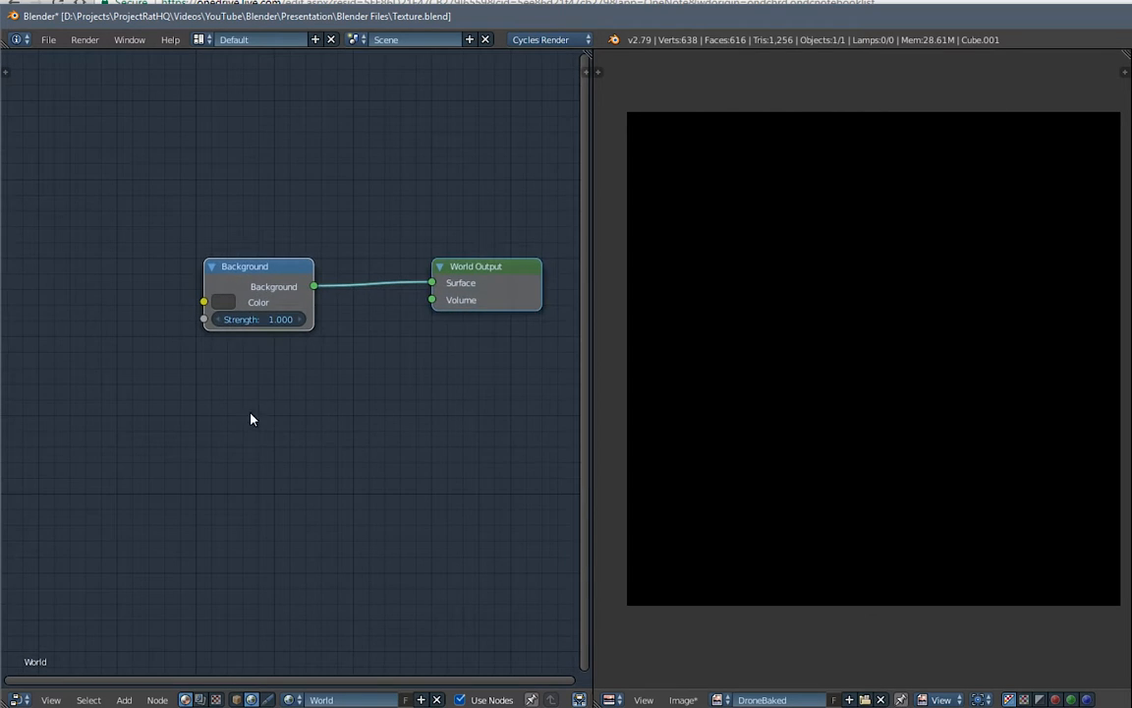
middle_drag(209, 399, 337, 393)
middle_drag(248, 386, 274, 402)
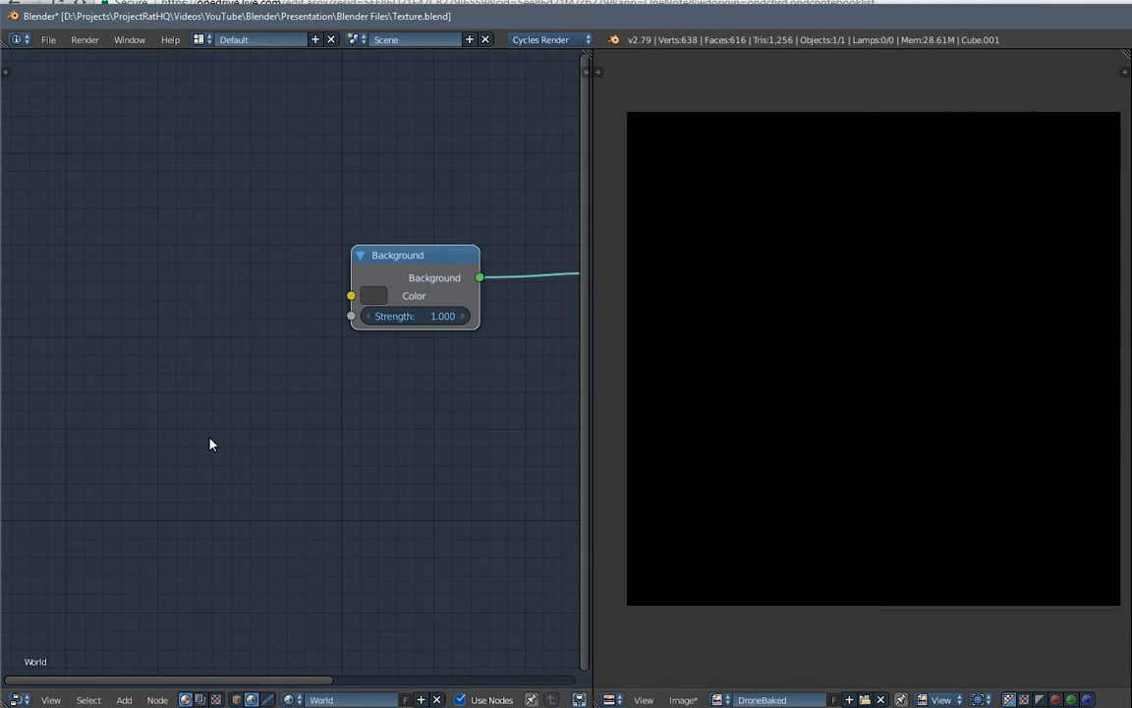
- Add an Environment Texture node and connect its Color output to the Background node's Color input
middle_drag(212, 423, 223, 417)
key(shift+a)
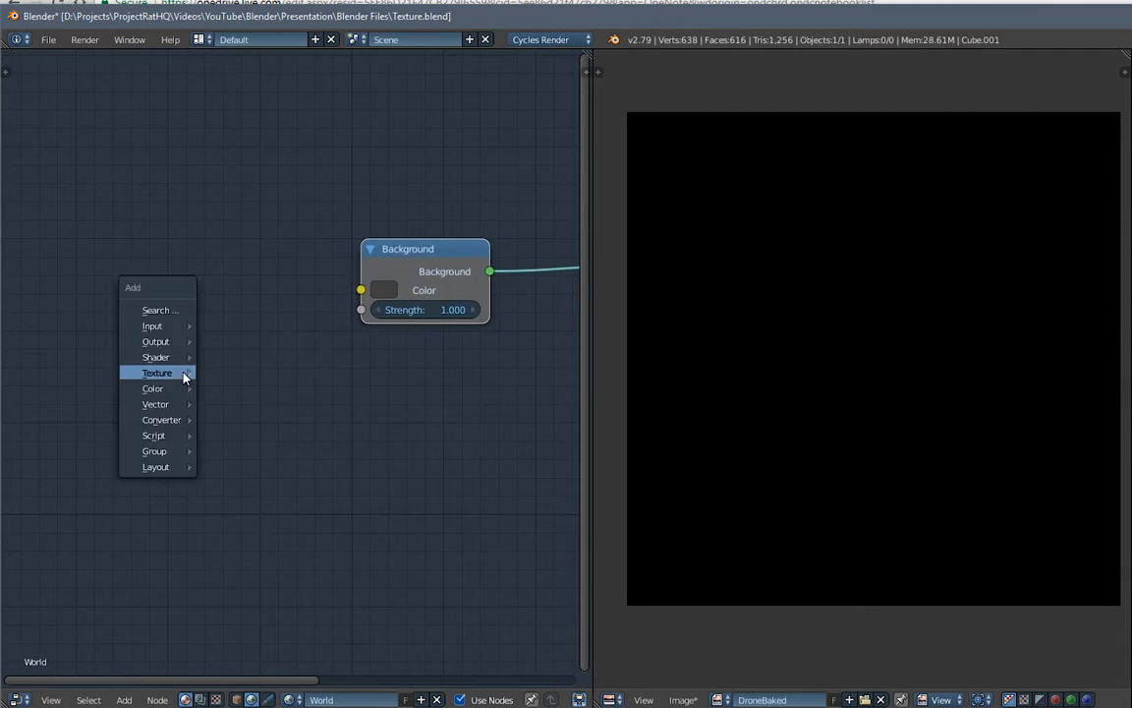
mouse_move(184, 374)
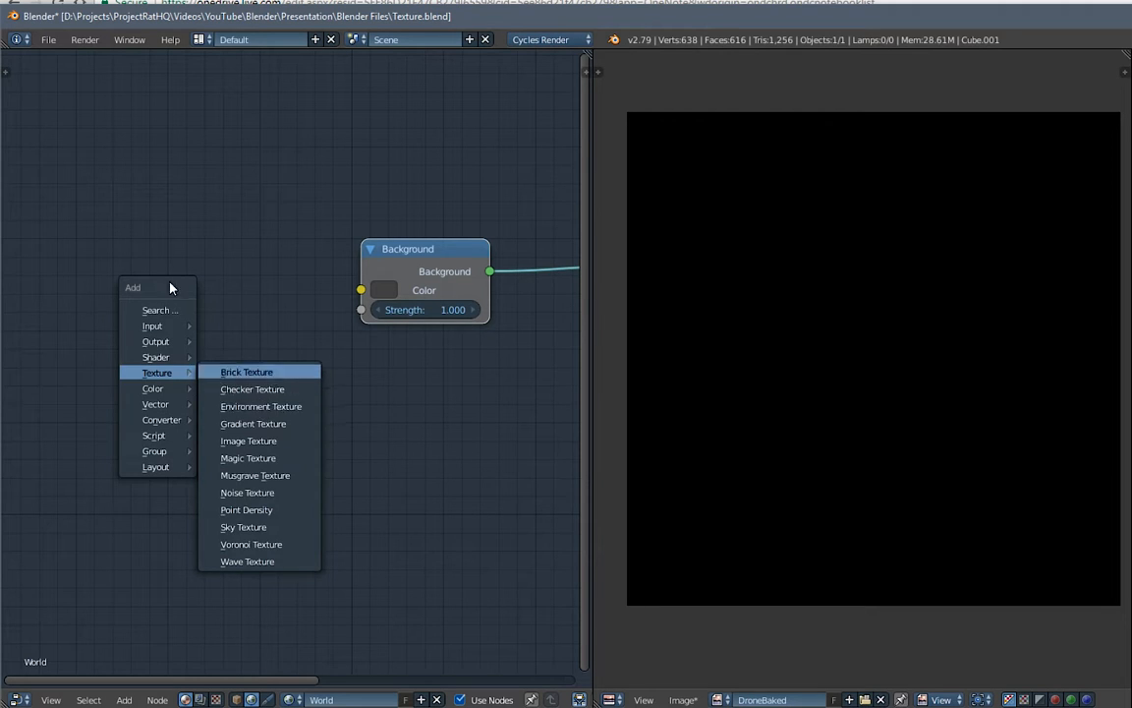
click(251, 406)
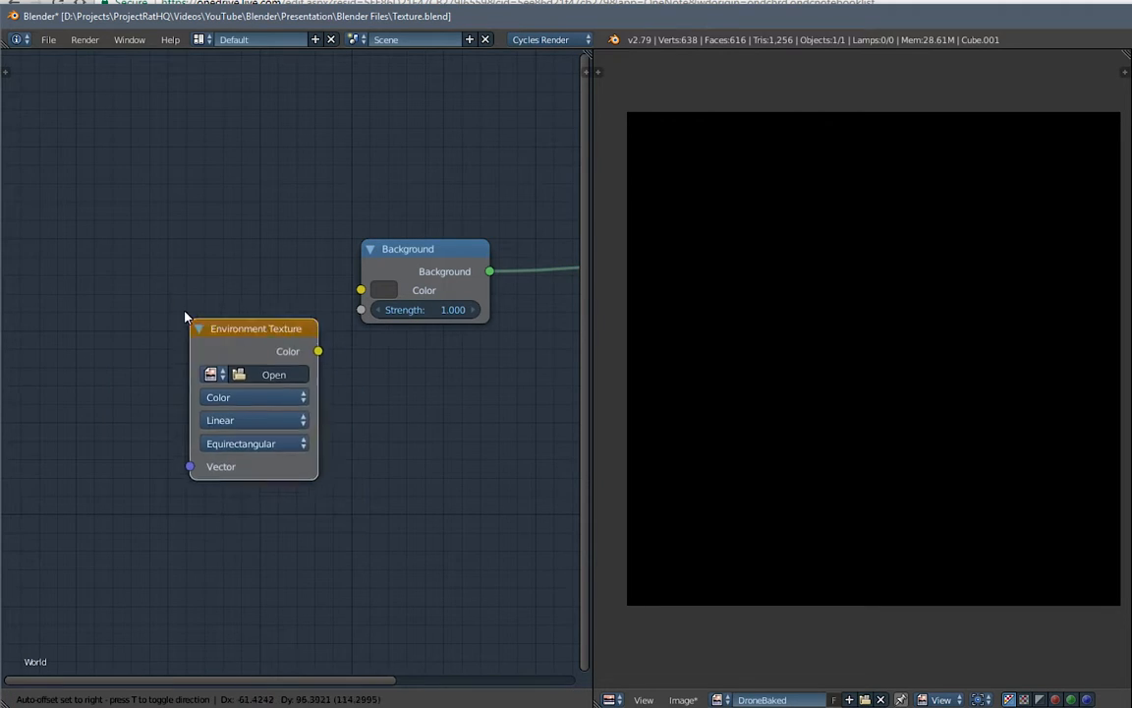
click(151, 266)
drag(286, 302, 360, 290)
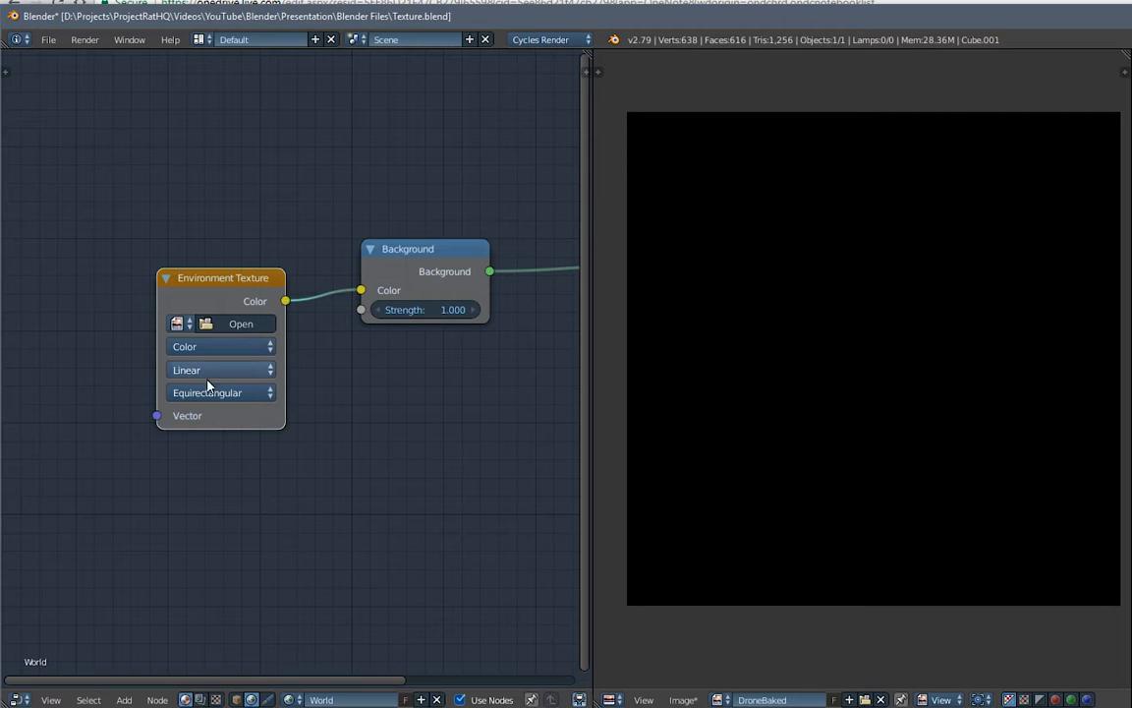
- Load a studio environment image into the Environment Texture node and widen the node
click(254, 332)
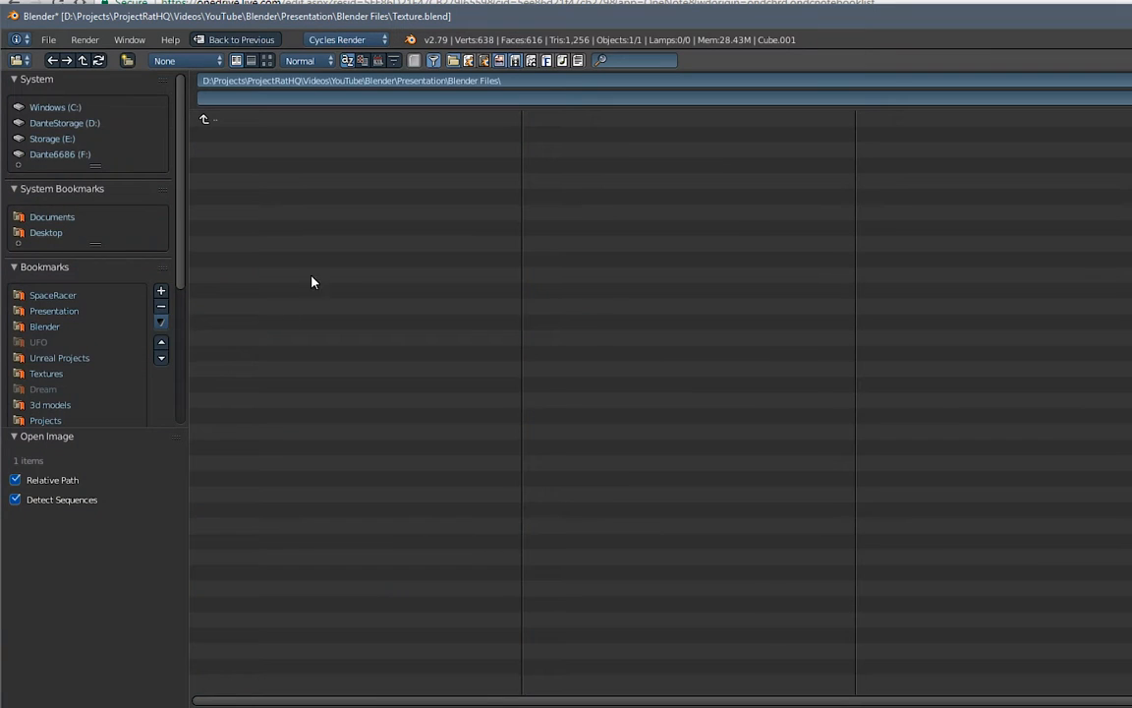
click(46, 373)
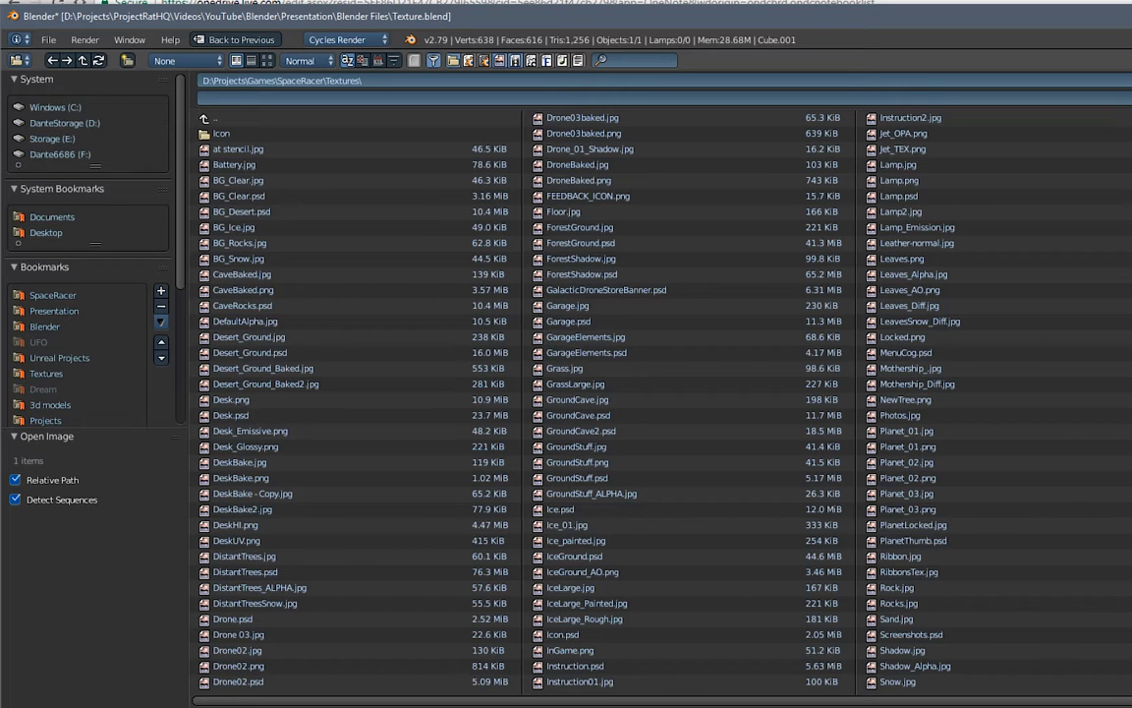
key(Escape)
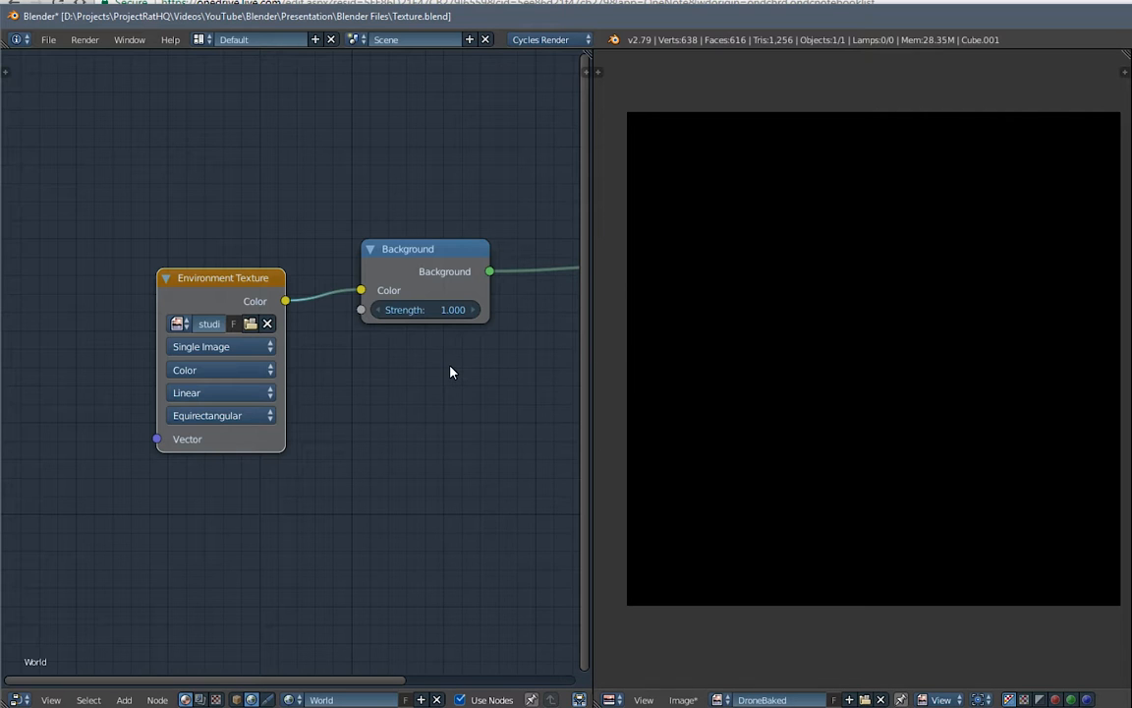
drag(157, 279, 108, 276)
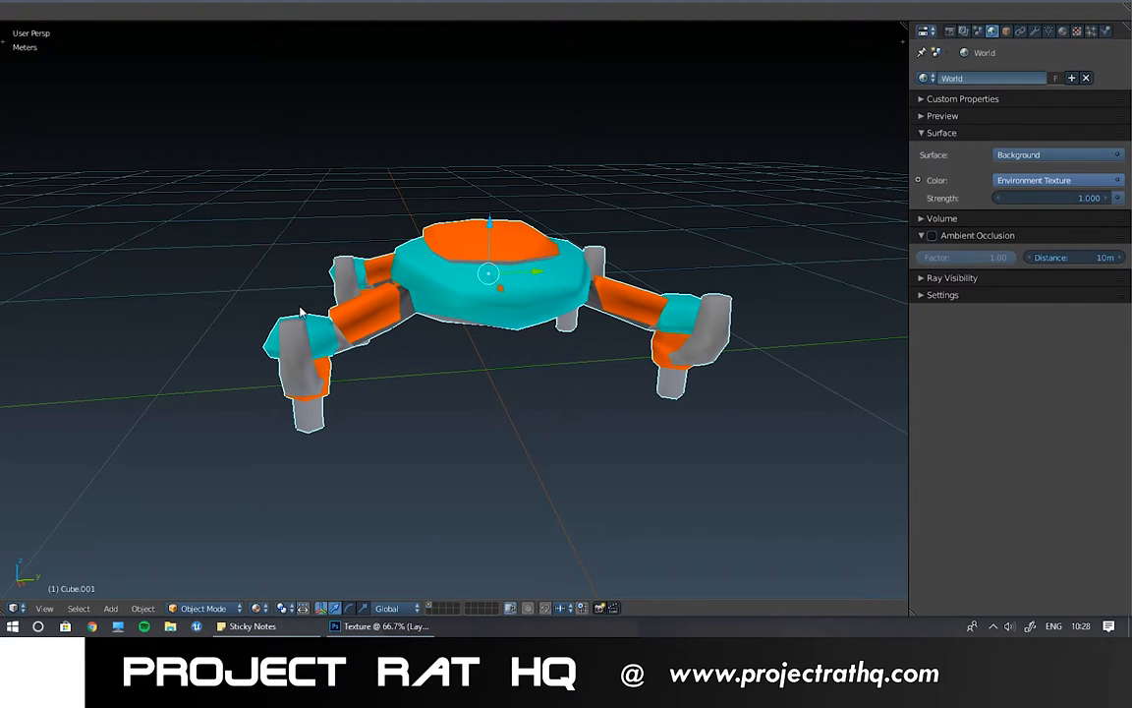
- Examine the robot in rendered shading with the environment image lighting it
key(shift+z)
mouse_move(363, 326)
middle_down()
mouse_move(460, 251)
mouse_move(561, 222)
mouse_move(637, 238)
mouse_move(478, 246)
mouse_move(503, 295)
mouse_move(424, 283)
mouse_move(462, 196)
mouse_move(576, 240)
mouse_move(652, 295)
mouse_move(455, 288)
mouse_move(535, 333)
middle_up()
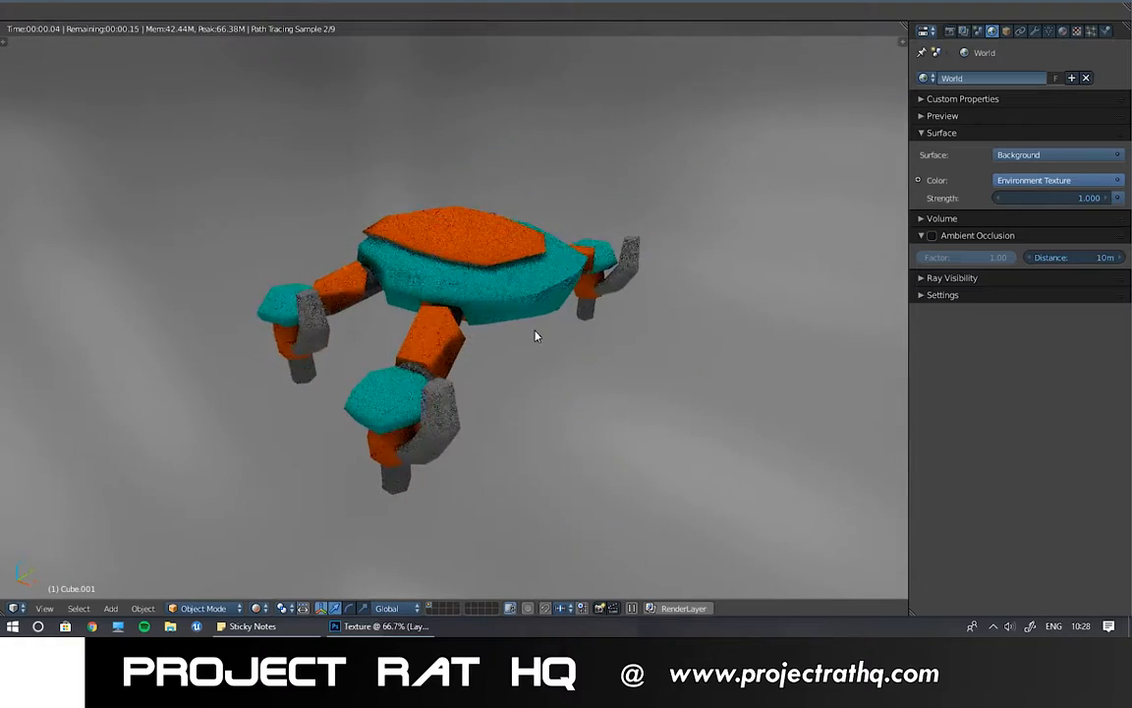
- Enable Ambient Occlusion for the World and set its factor to 0.46
mouse_move(429, 321)
middle_down()
mouse_move(627, 217)
mouse_move(639, 190)
middle_up()
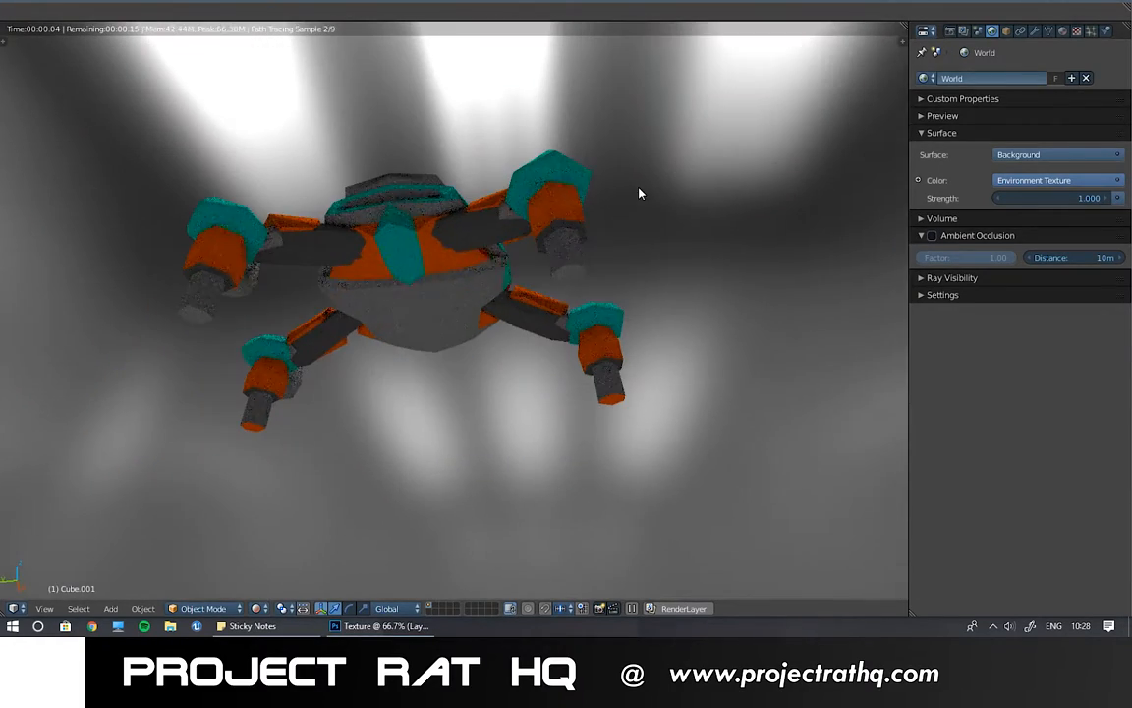
mouse_move(501, 235)
middle_down()
mouse_move(357, 312)
mouse_move(495, 309)
mouse_move(434, 321)
mouse_move(545, 298)
mouse_move(536, 318)
mouse_move(554, 298)
mouse_move(626, 278)
mouse_move(513, 293)
mouse_move(508, 308)
mouse_move(403, 335)
middle_up()
scroll(428, 325, down, 2)
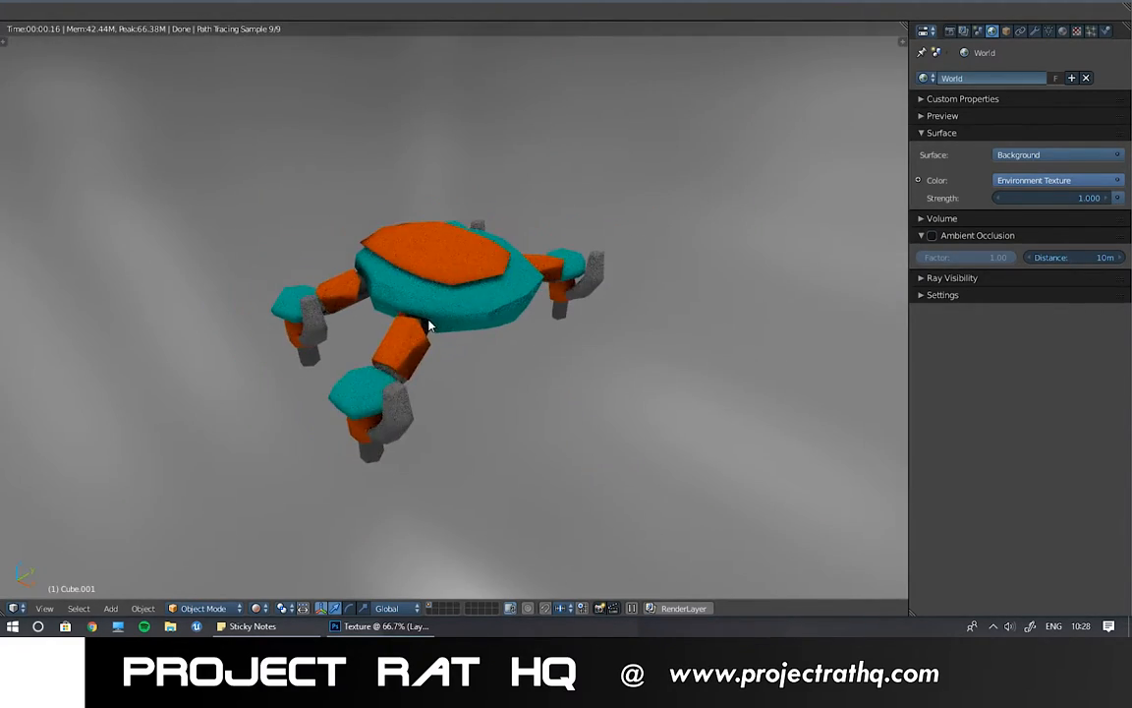
click(933, 236)
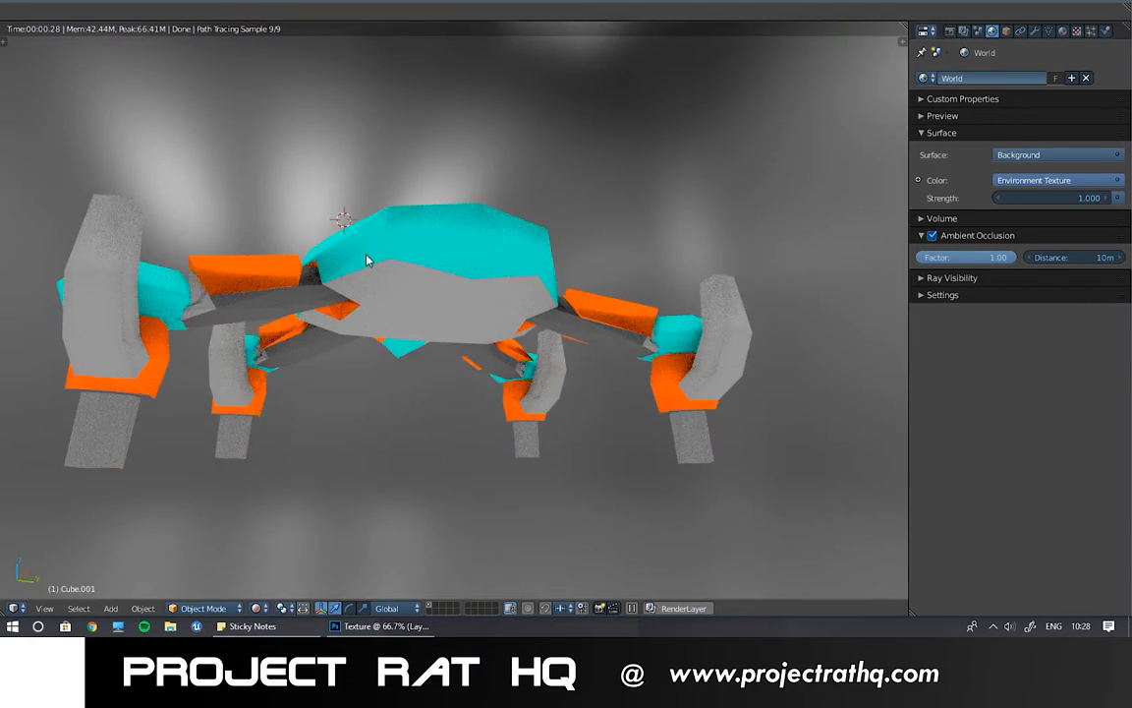
middle_drag(366, 255, 508, 314)
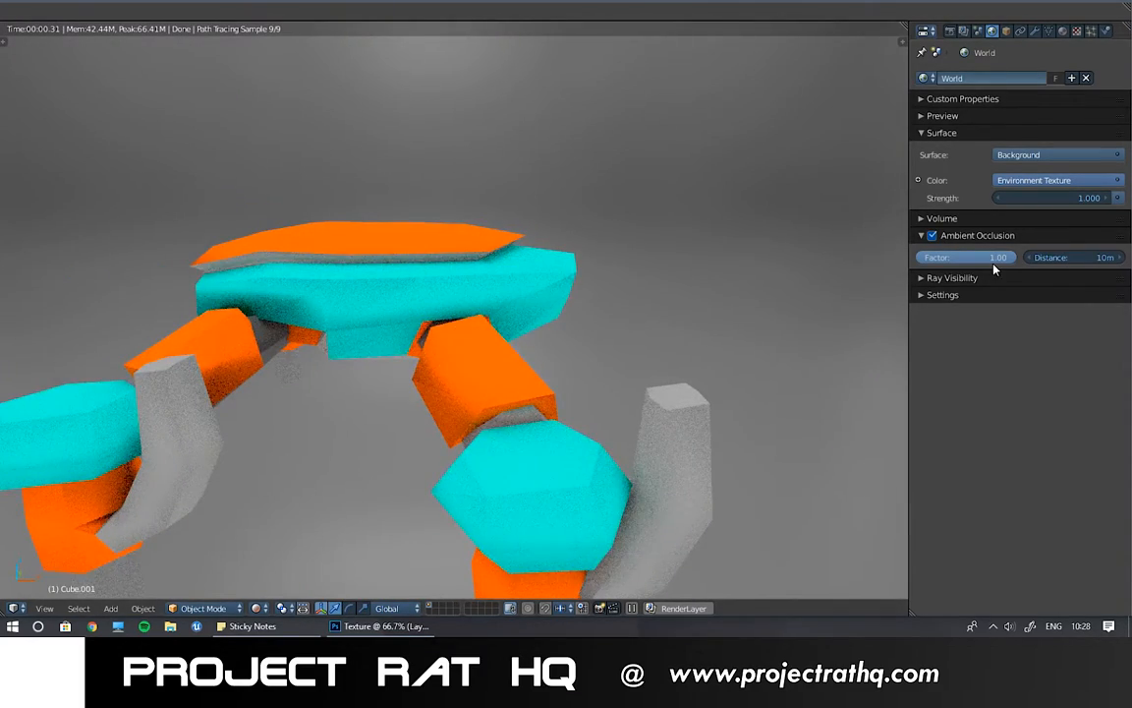
scroll(539, 296, down, 2)
drag(934, 261, 841, 236)
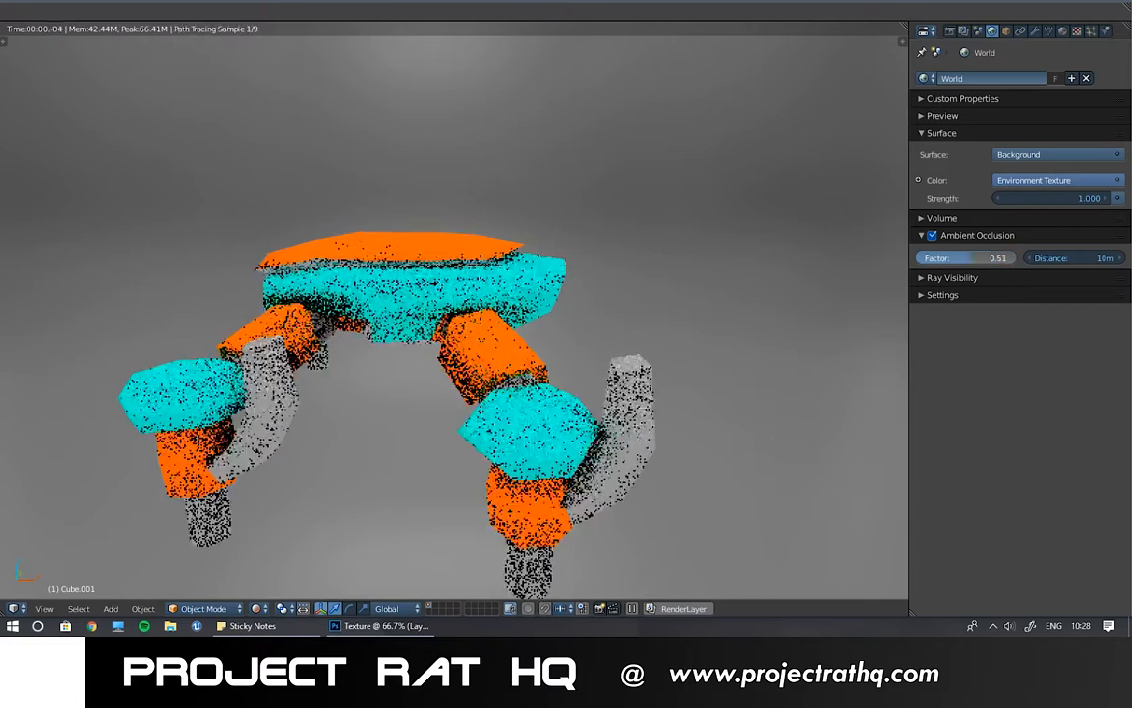
drag(918, 258, 965, 258)
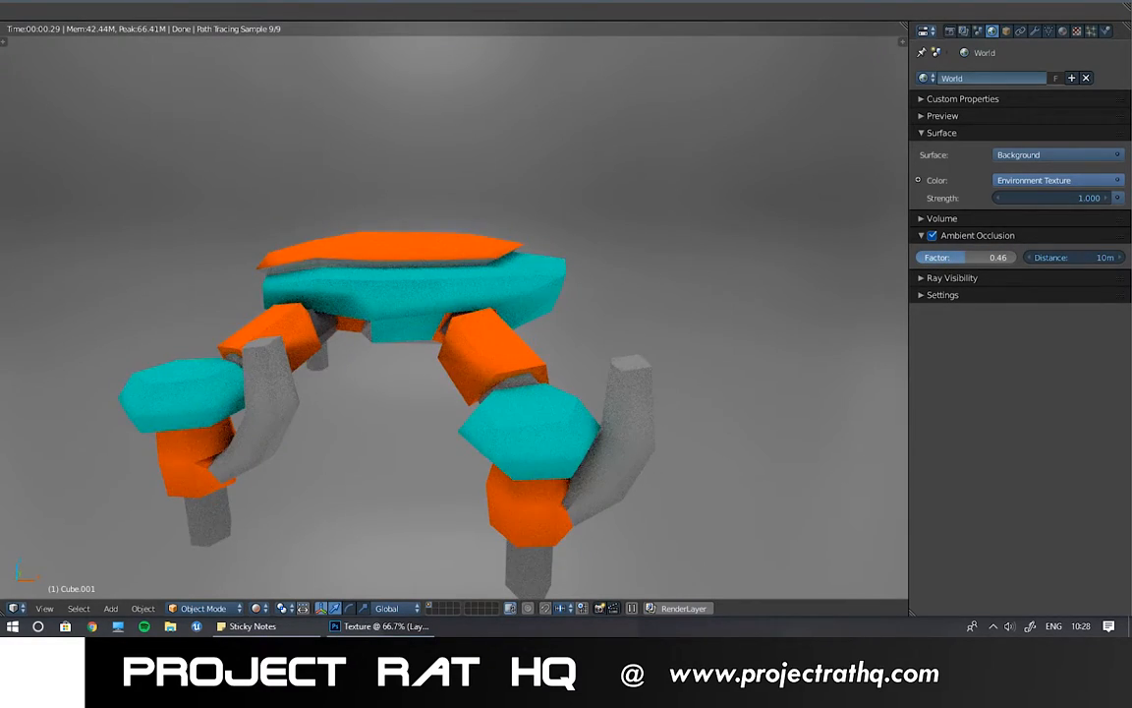
mouse_move(551, 333)
middle_down()
mouse_move(436, 347)
mouse_move(444, 351)
mouse_move(455, 253)
mouse_move(457, 316)
mouse_move(491, 236)
mouse_move(345, 205)
mouse_move(475, 228)
mouse_move(485, 260)
mouse_move(367, 309)
mouse_move(403, 308)
mouse_move(478, 236)
mouse_move(511, 241)
mouse_move(344, 352)
middle_up()
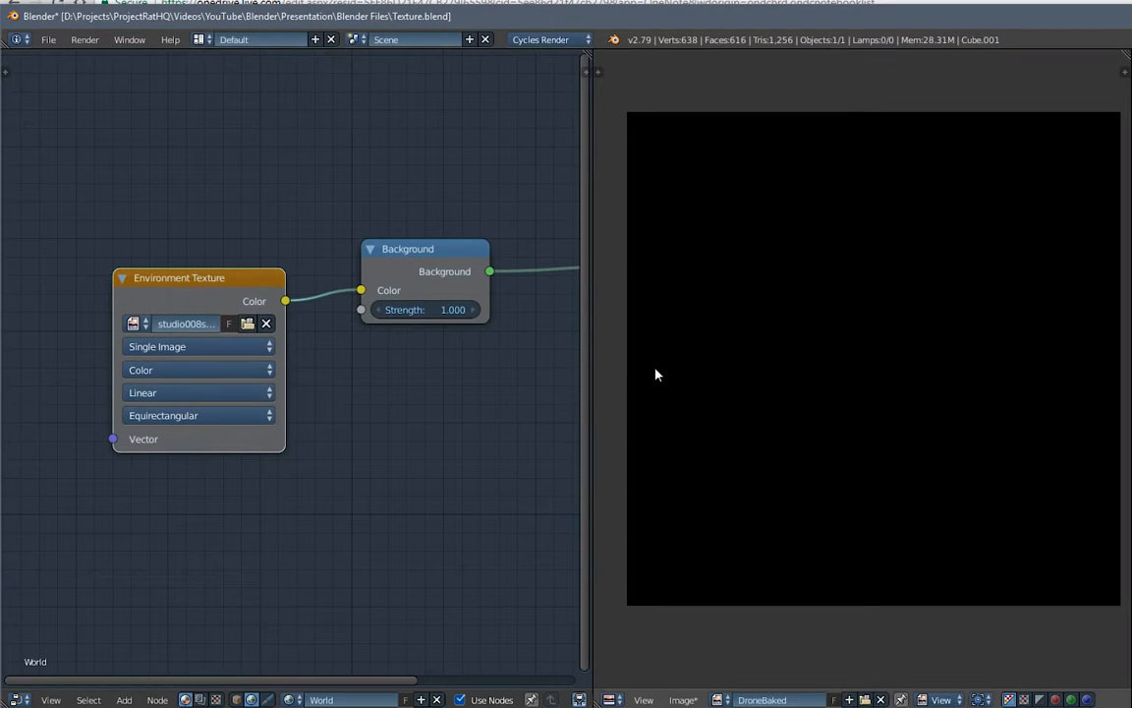
- Move the Environment Texture node away from the Background node to make room between them
middle_drag(182, 289, 260, 276)
drag(275, 266, 9, 232)
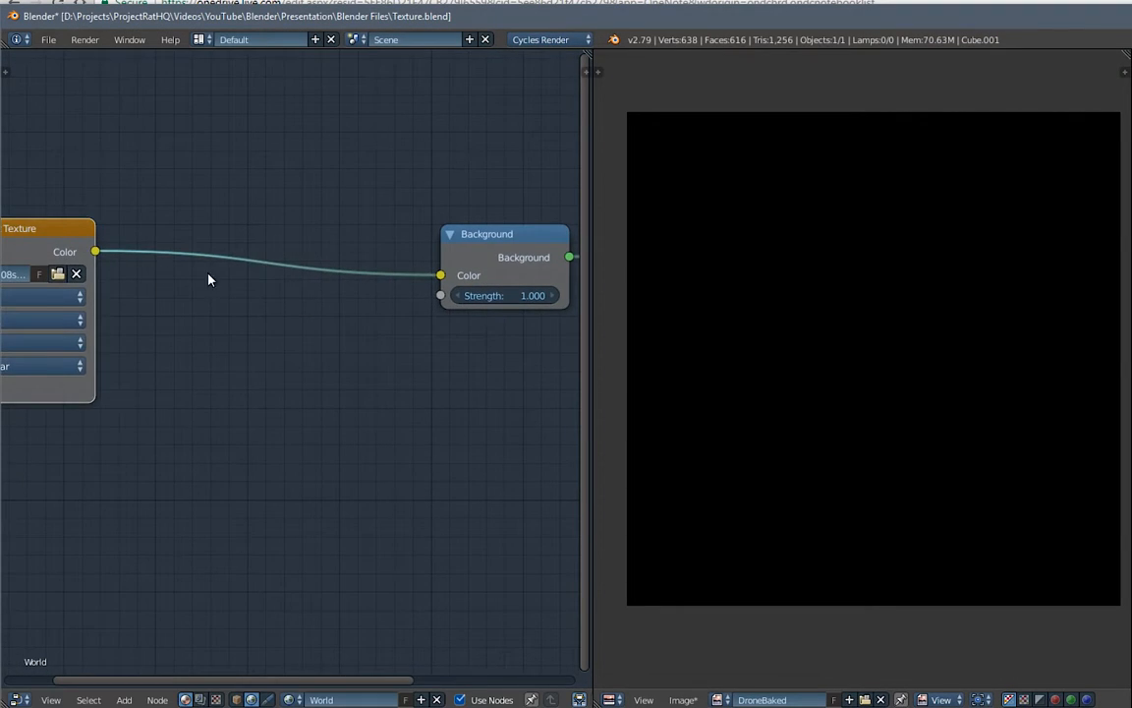
middle_drag(209, 278, 315, 286)
drag(142, 236, 19, 236)
scroll(245, 367, down, 8)
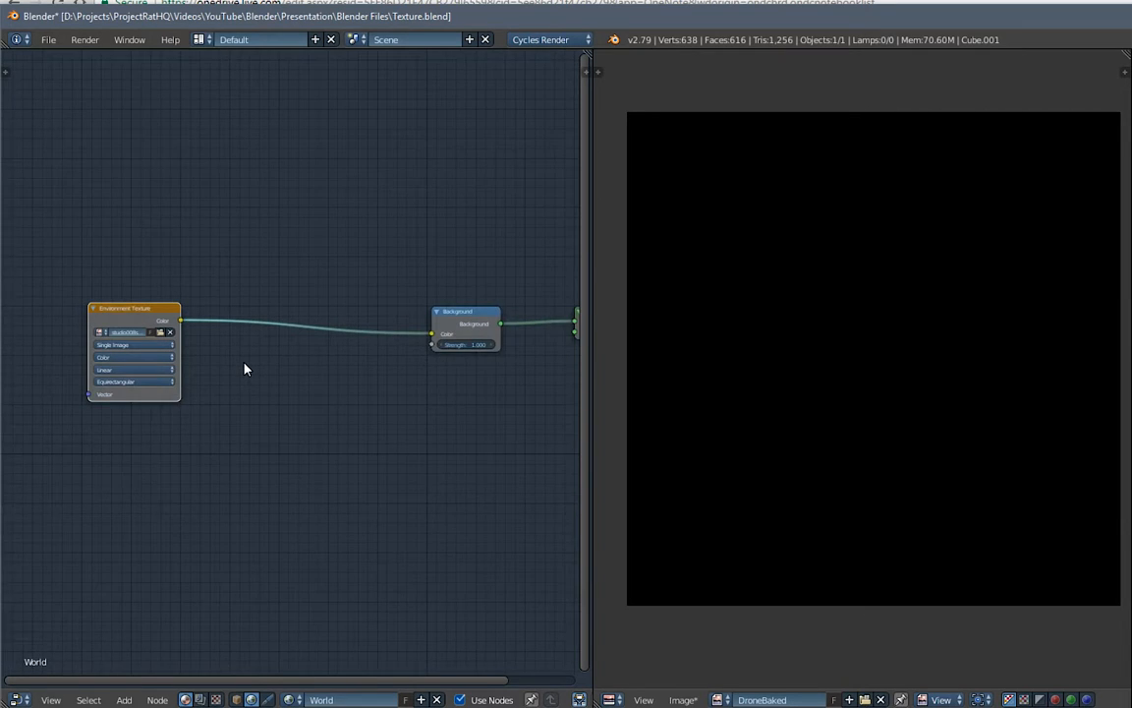
- Insert a ColorRamp node on the link between the Environment Texture and Background nodes
scroll(245, 368, up, 1)
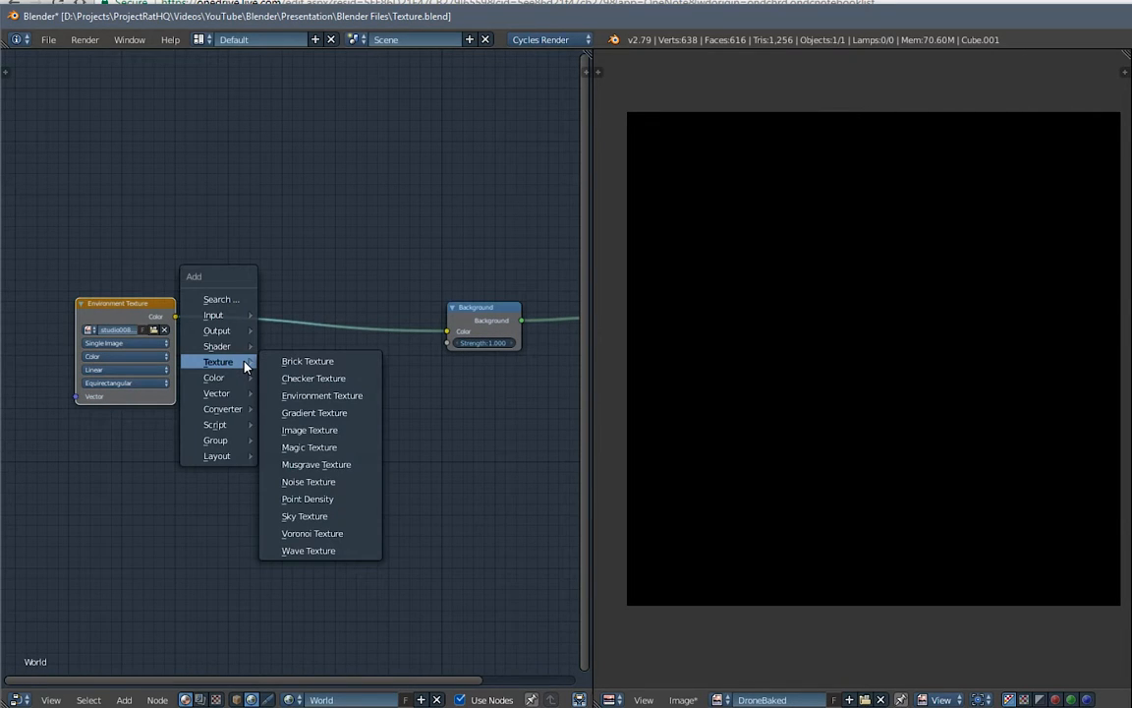
mouse_move(239, 398)
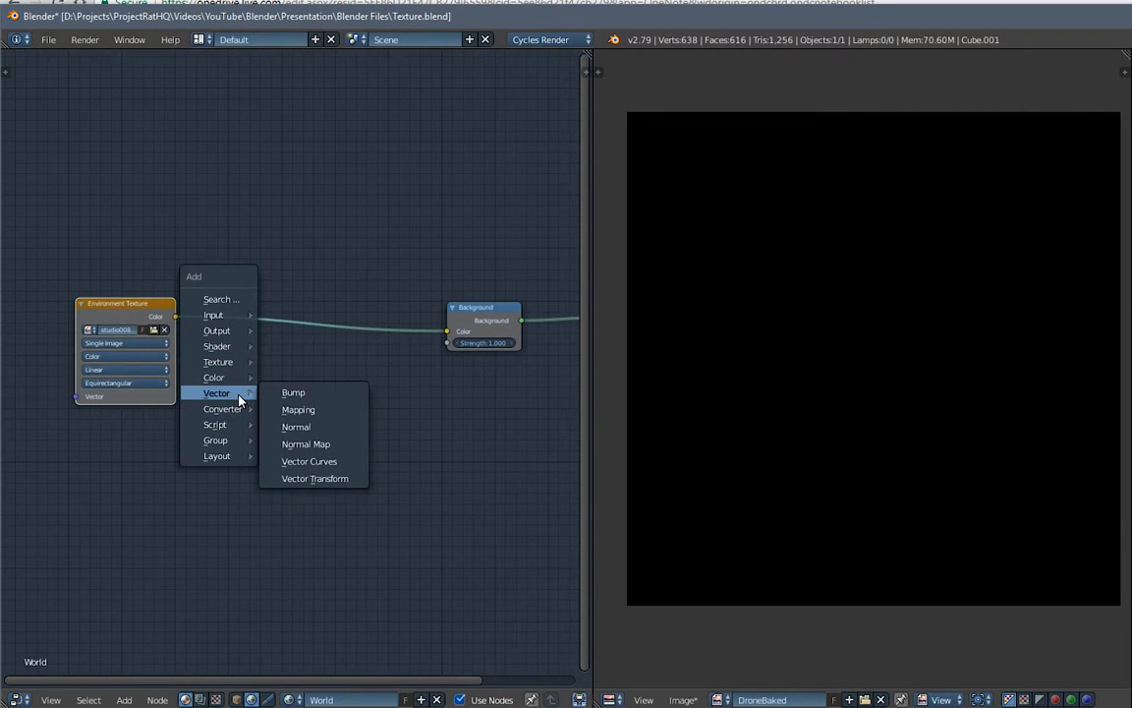
mouse_move(213, 377)
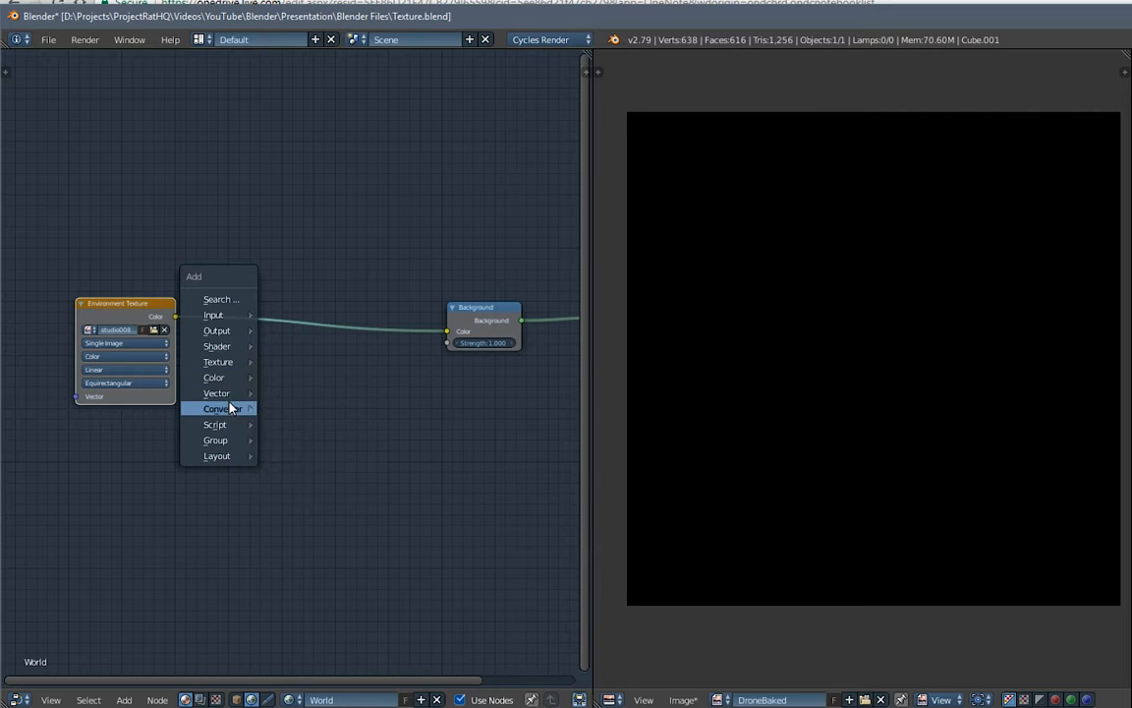
click(303, 430)
click(224, 275)
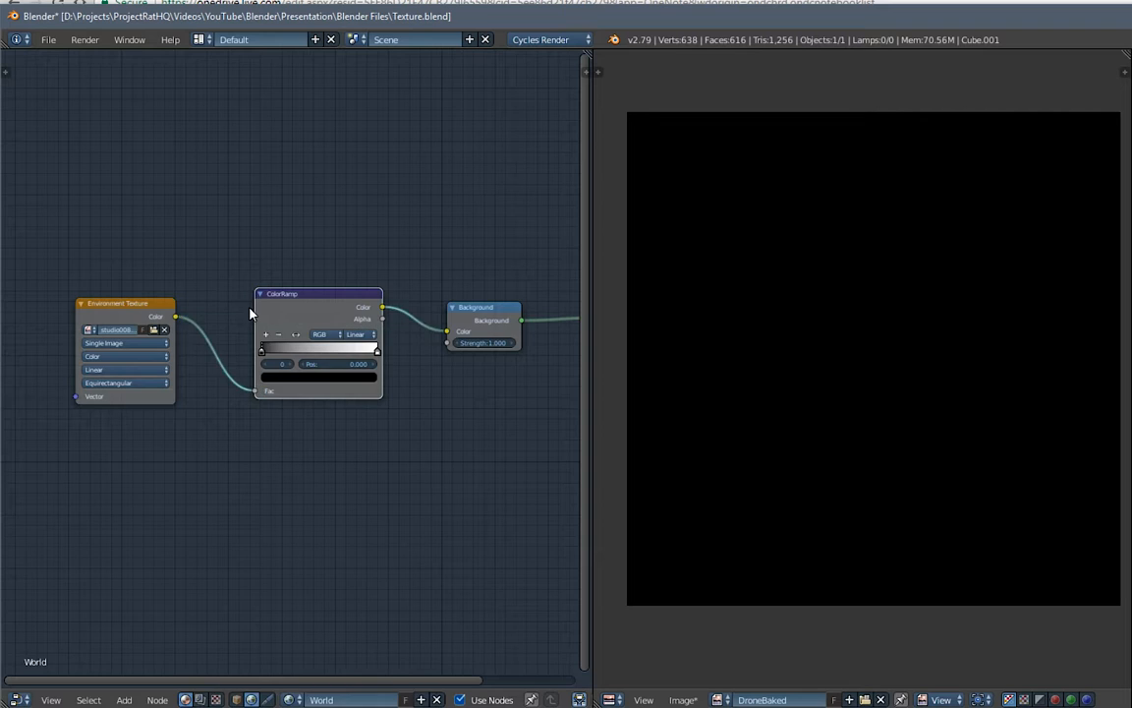
- Change the ColorRamp's black stop to a muted blue-grey of about half brightness
scroll(262, 354, up, 3)
click(335, 391)
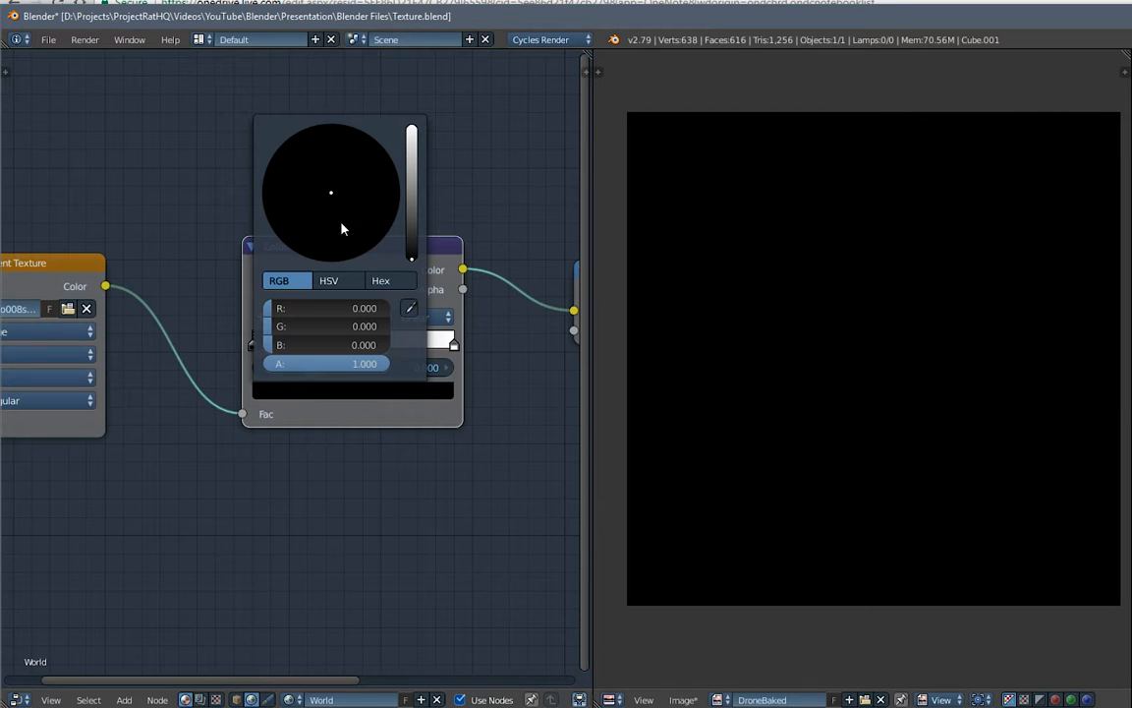
click(328, 280)
click(412, 197)
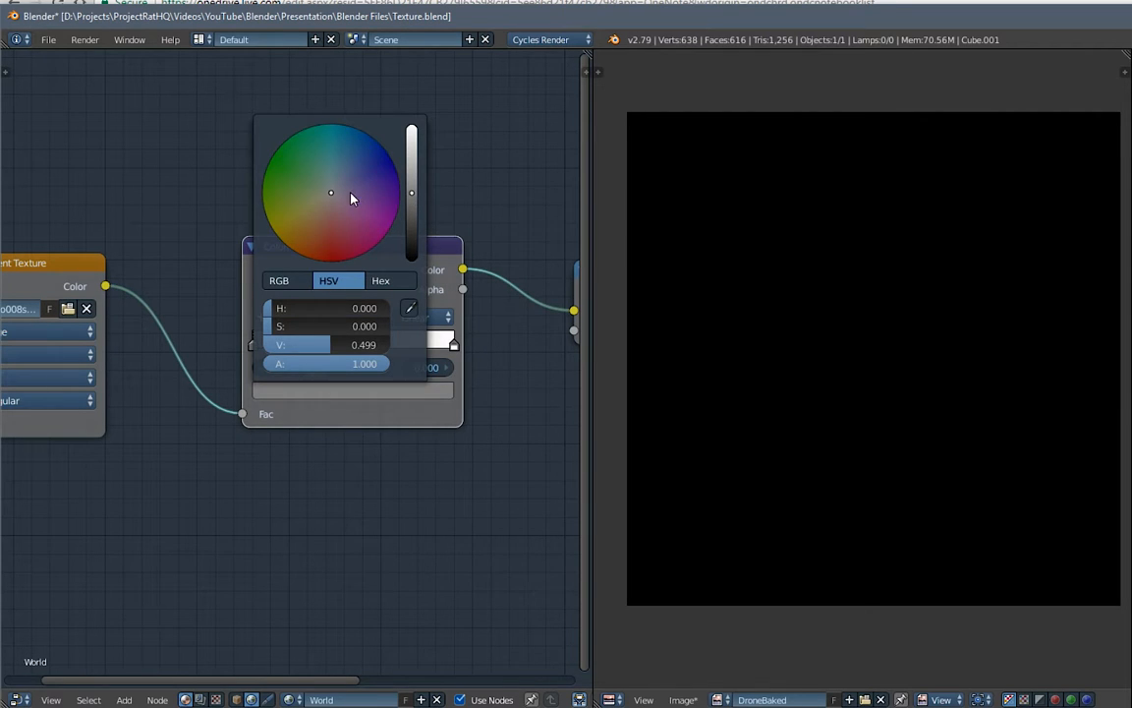
drag(352, 198, 338, 172)
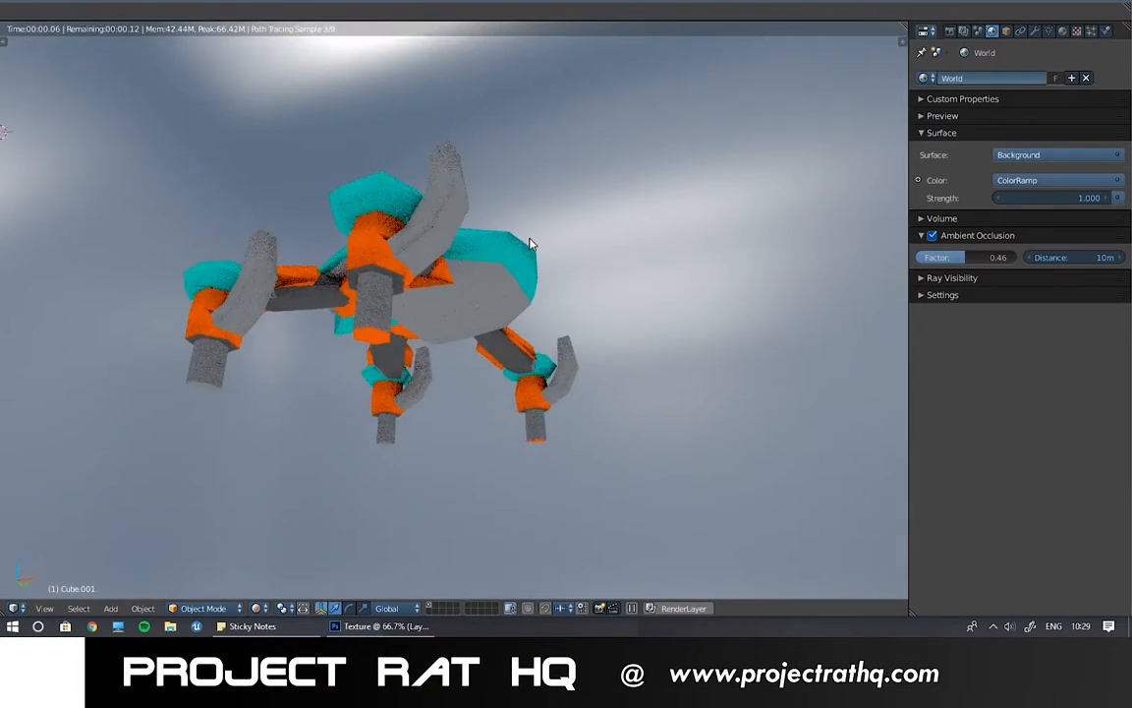
- Examine the robot from several angles under the blue-tinted environment light and leave rendered shading
middle_drag(530, 239, 508, 263)
scroll(499, 305, down, 9)
middle_drag(551, 227, 224, 310)
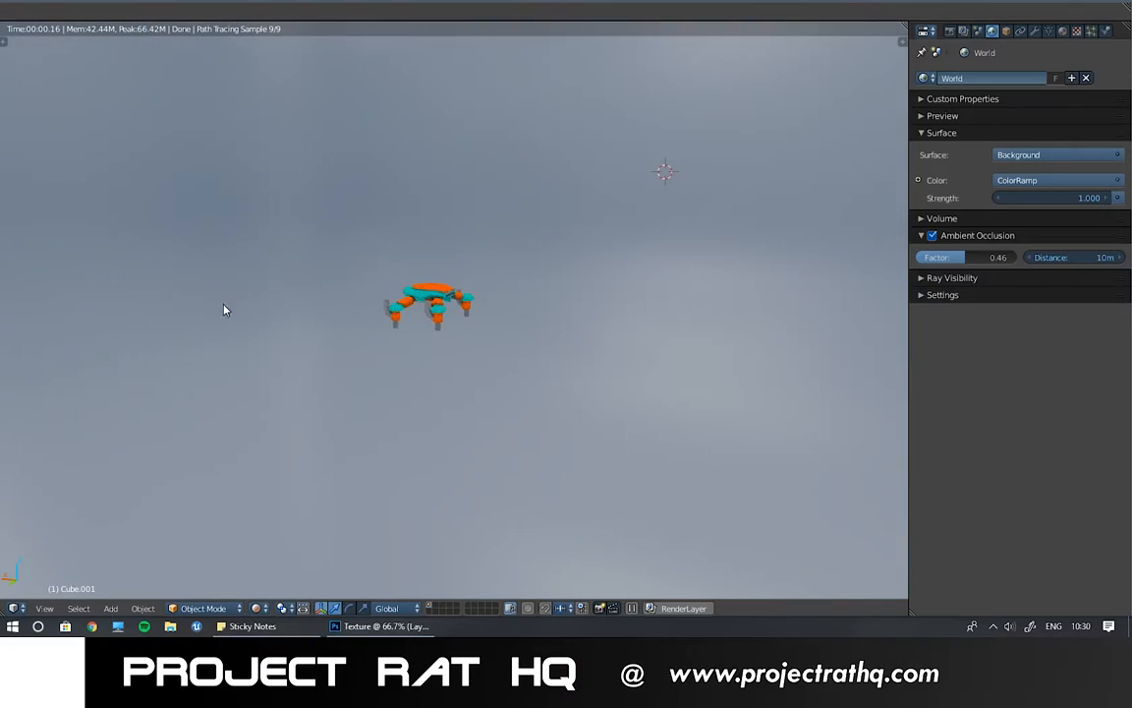
scroll(429, 322, up, 7)
scroll(423, 325, up, 3)
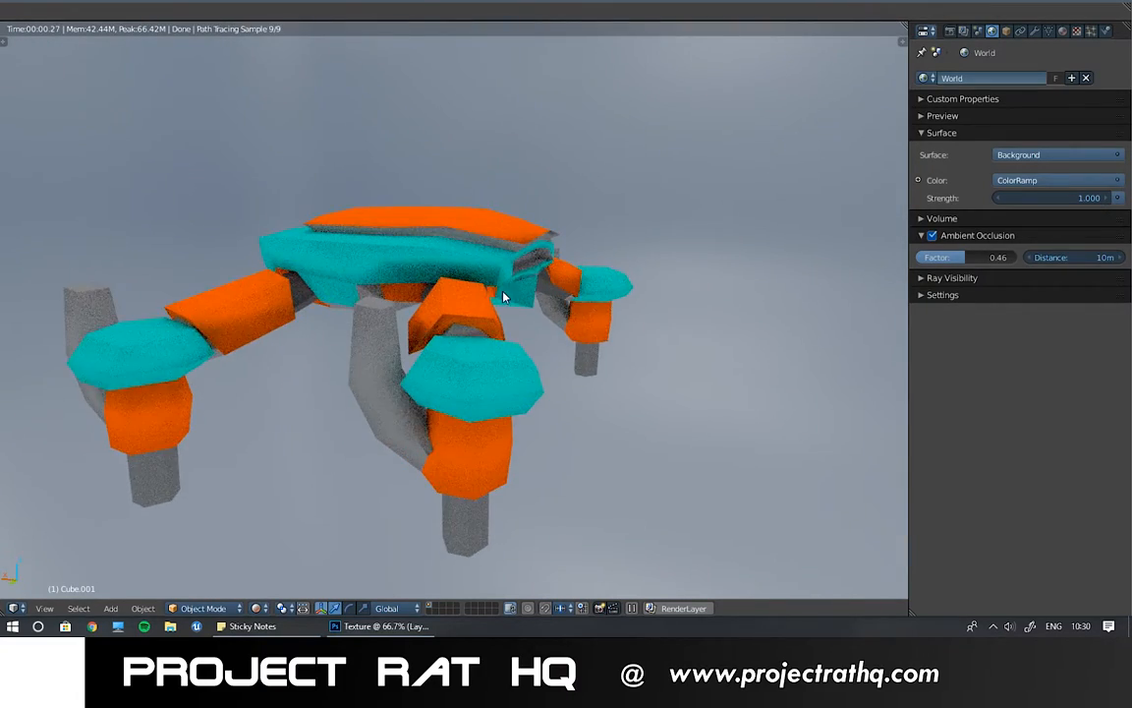
middle_drag(503, 297, 470, 364)
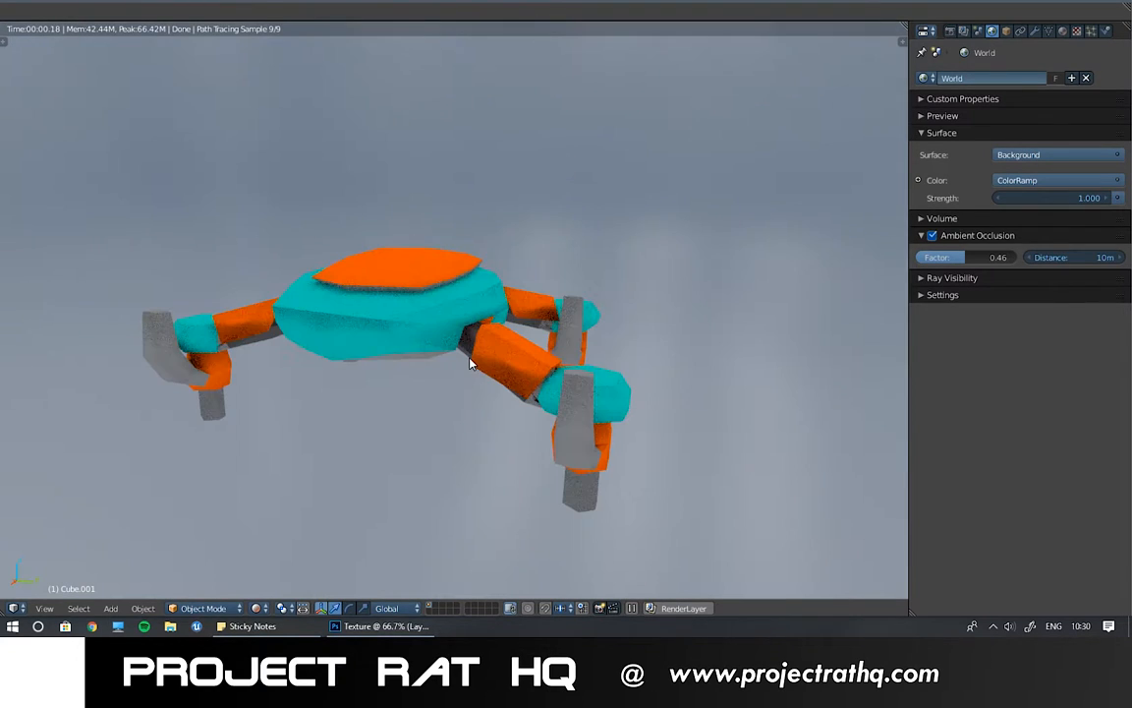
key(shift+z)
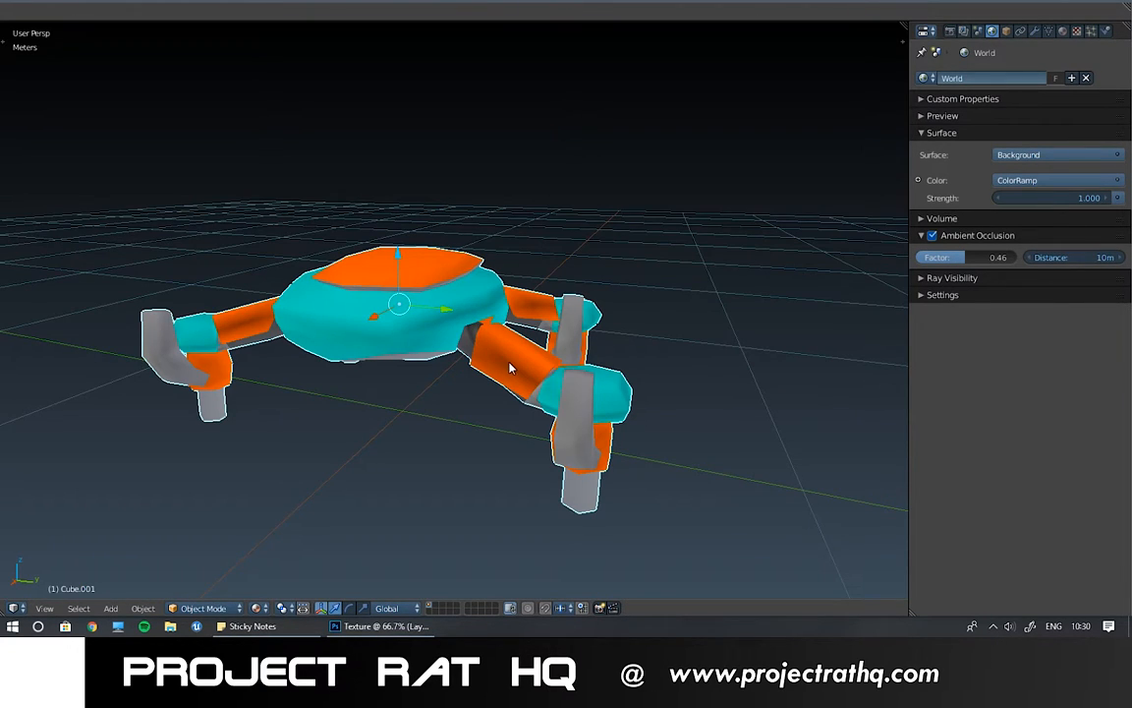
- Bring up the render settings and select the DroneBaked Image Texture node in the Drone material's node tree
click(949, 31)
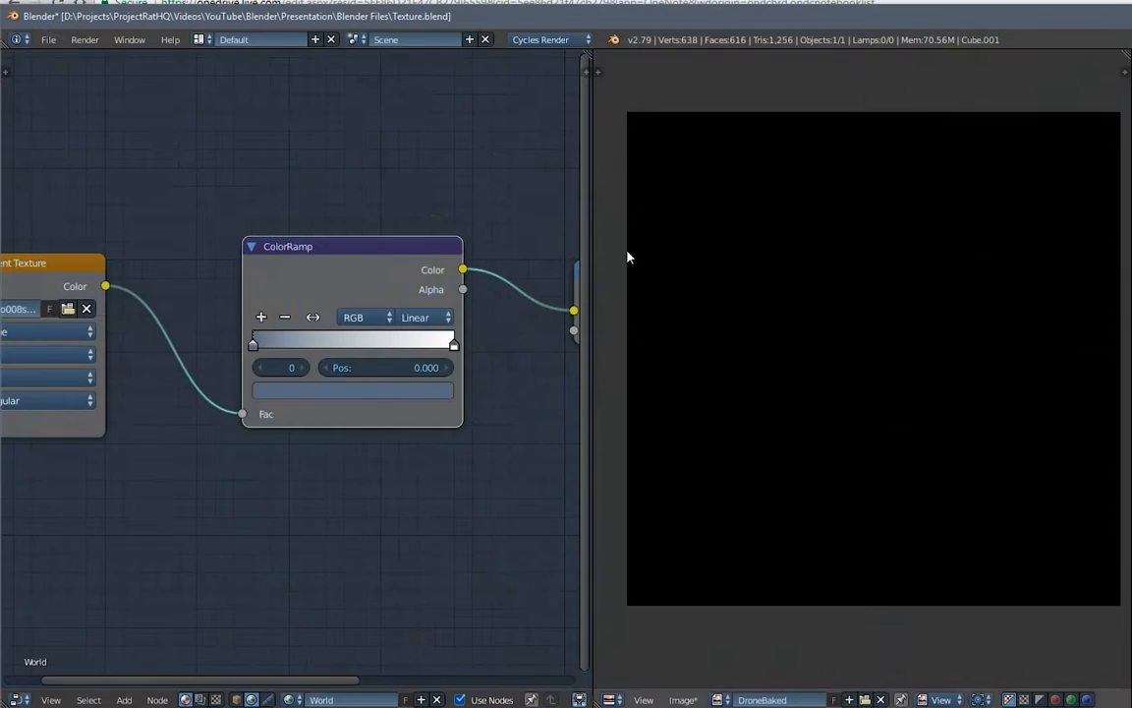
scroll(202, 217, down, 2)
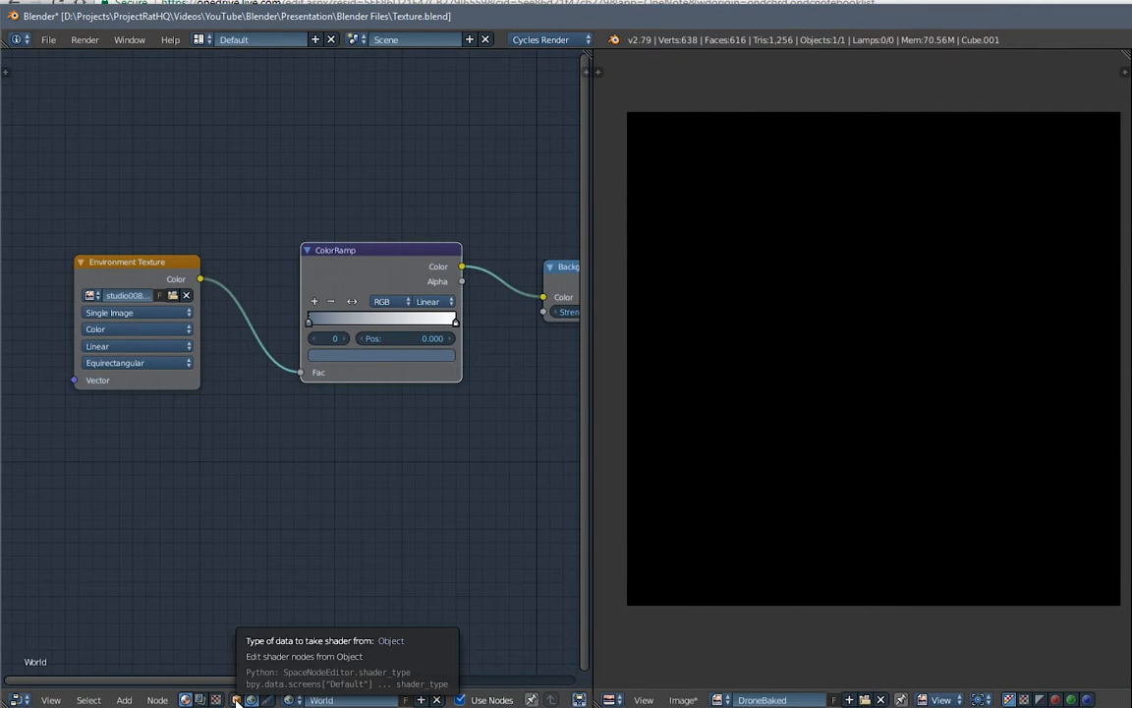
click(236, 700)
middle_drag(452, 218, 262, 132)
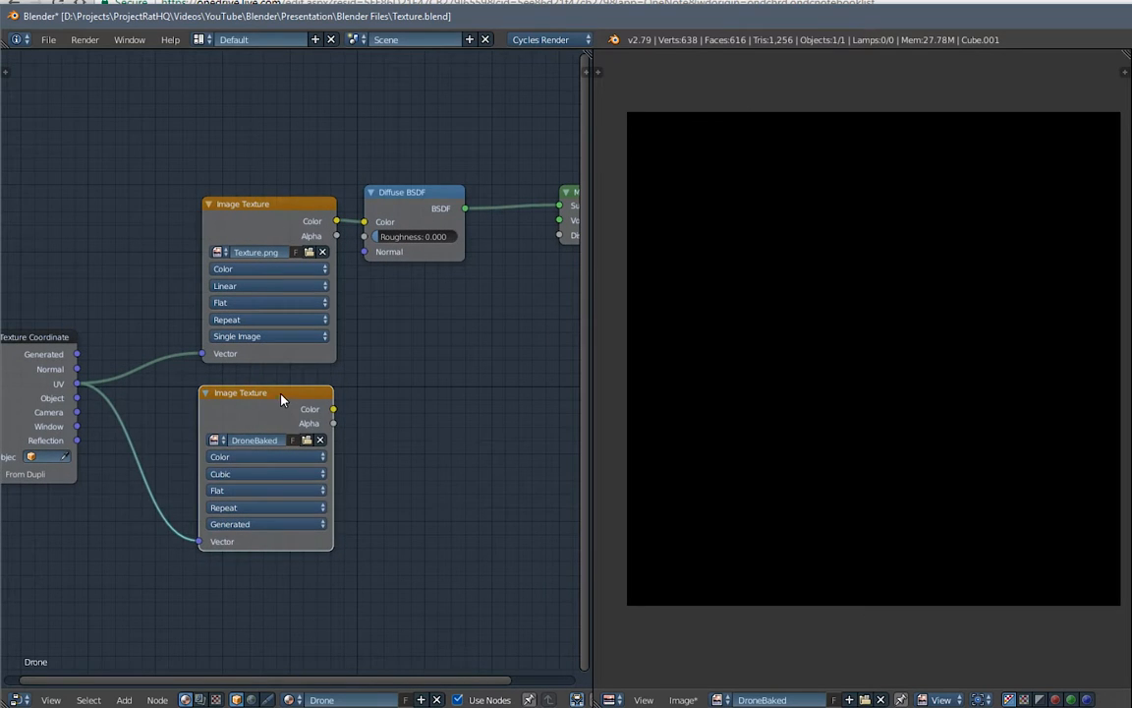
drag(281, 398, 283, 399)
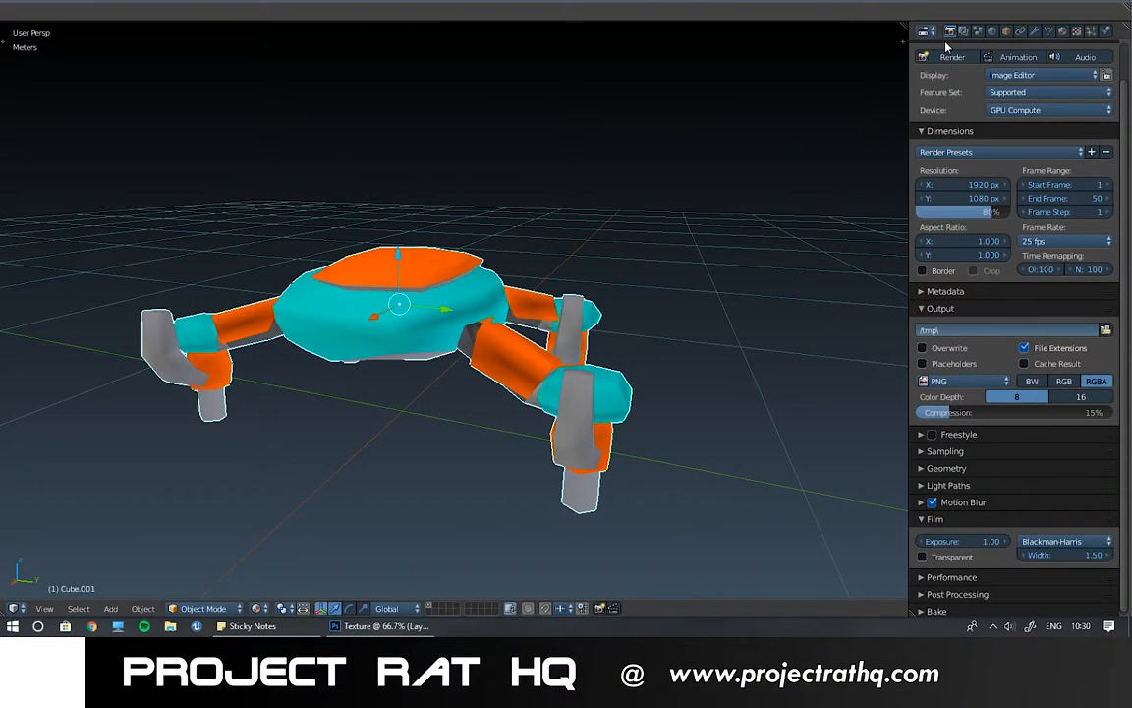
- Set up a Combined bake with Glossy, Subsurface and Transmission excluded
scroll(1030, 378, down, 1)
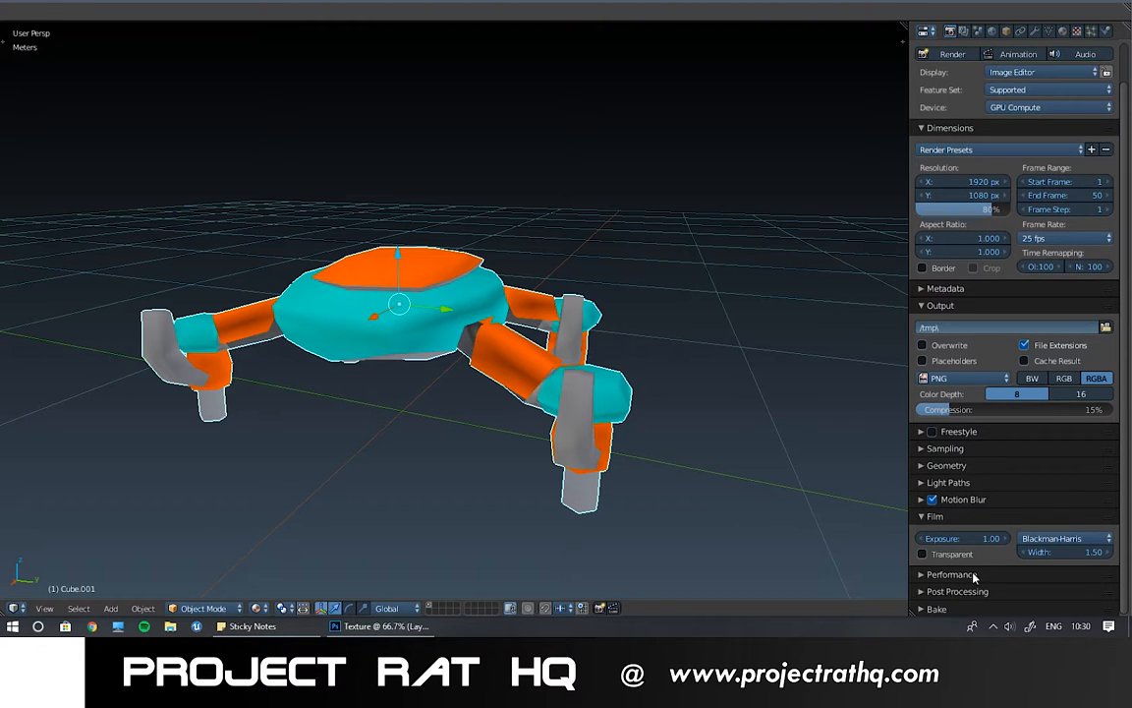
click(923, 610)
scroll(963, 487, down, 4)
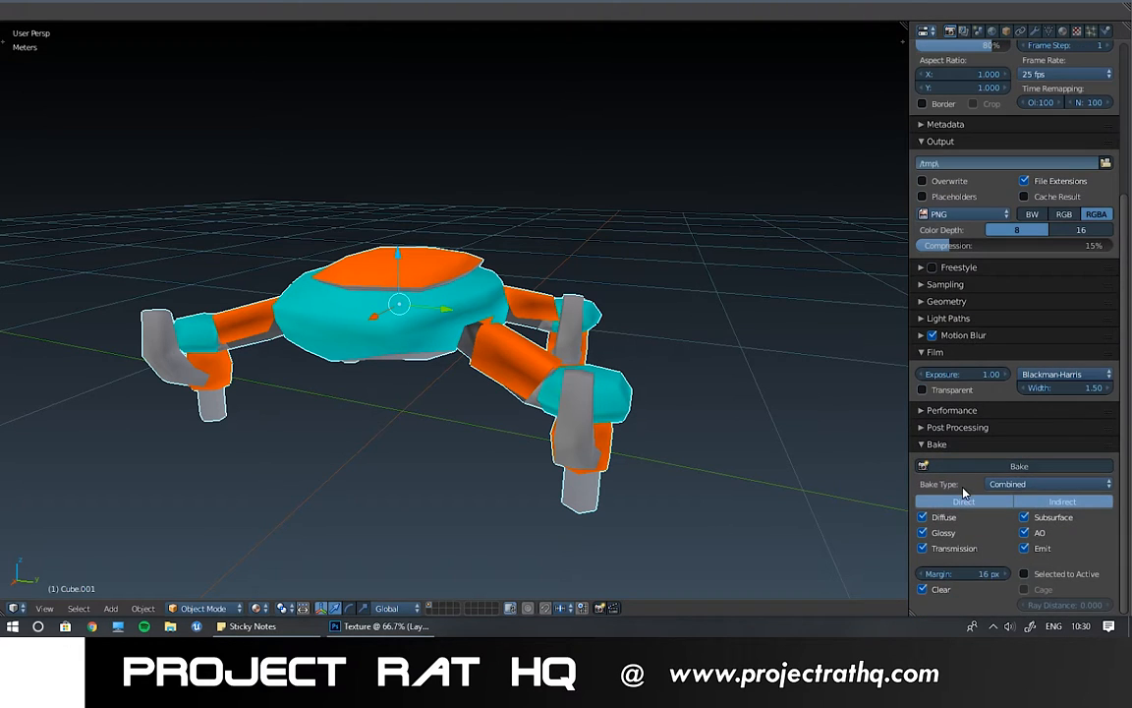
click(1016, 486)
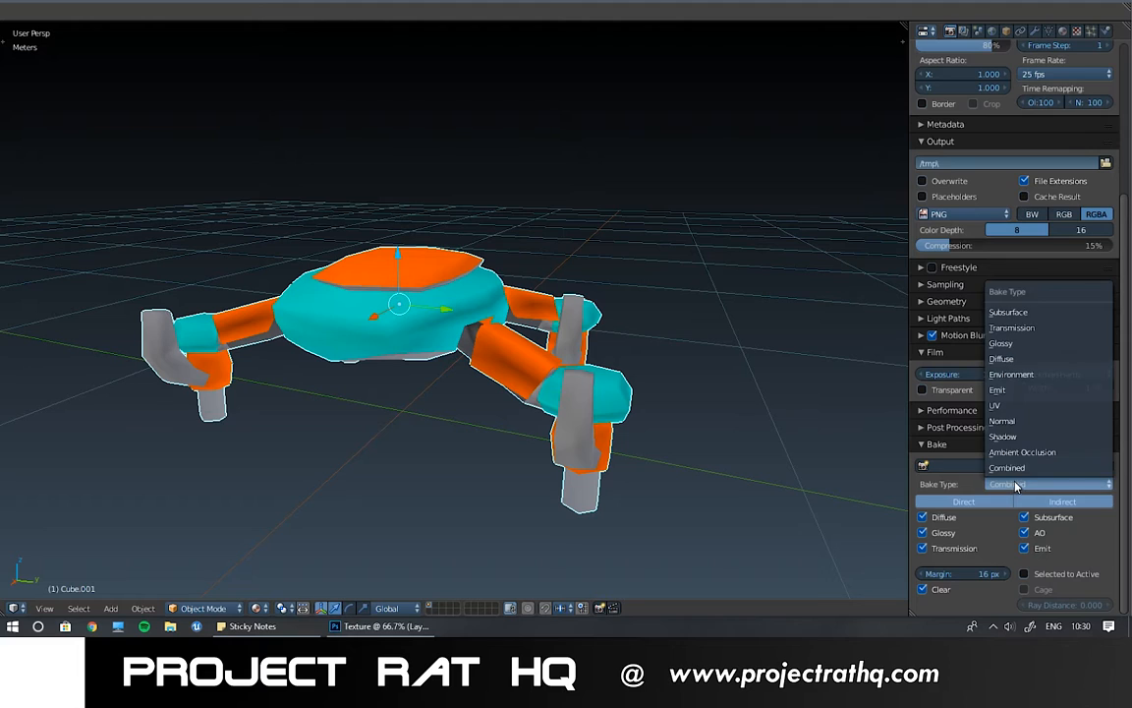
click(1016, 480)
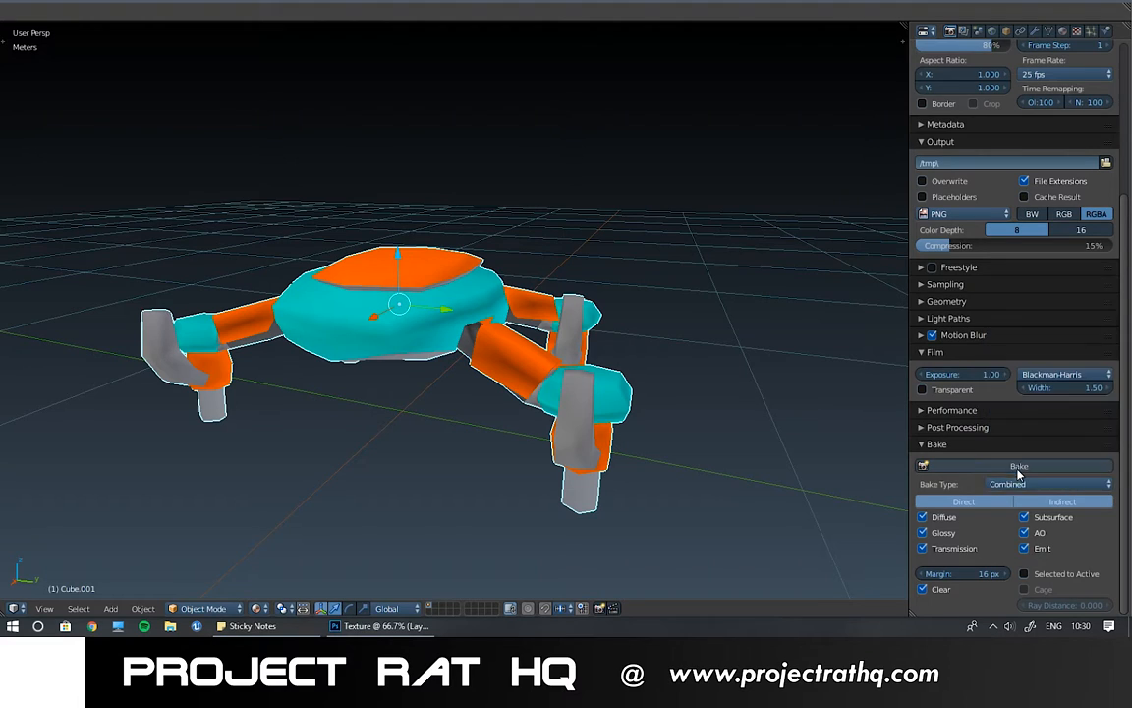
click(922, 533)
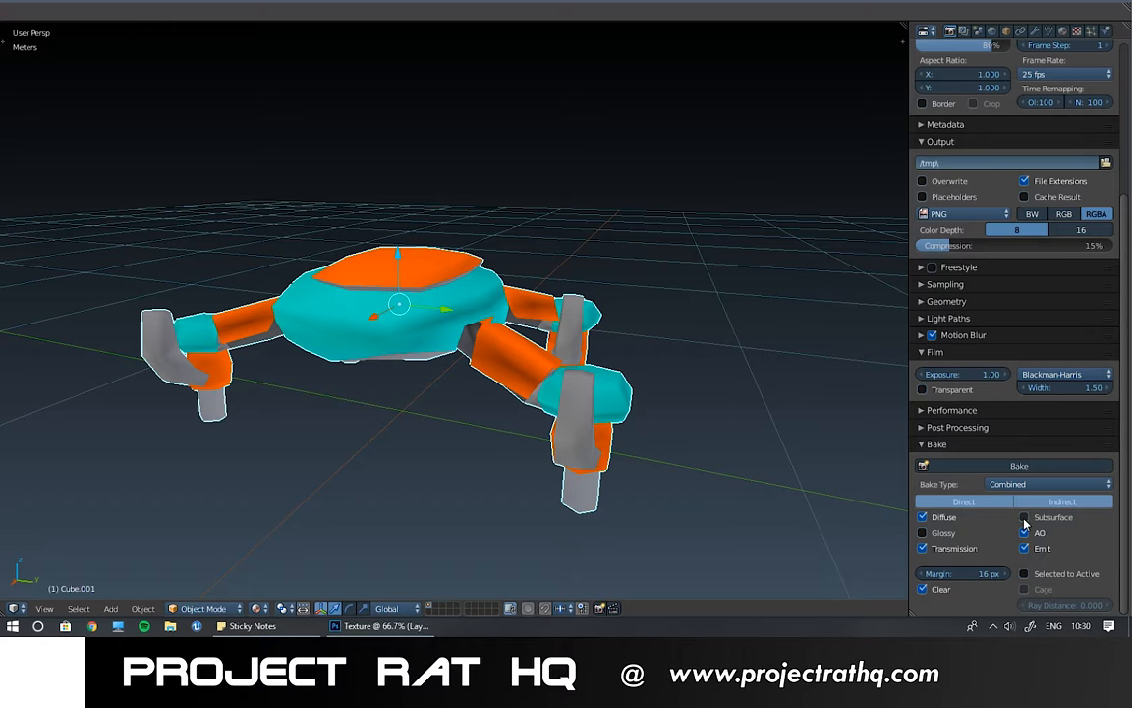
middle_drag(664, 318, 540, 272)
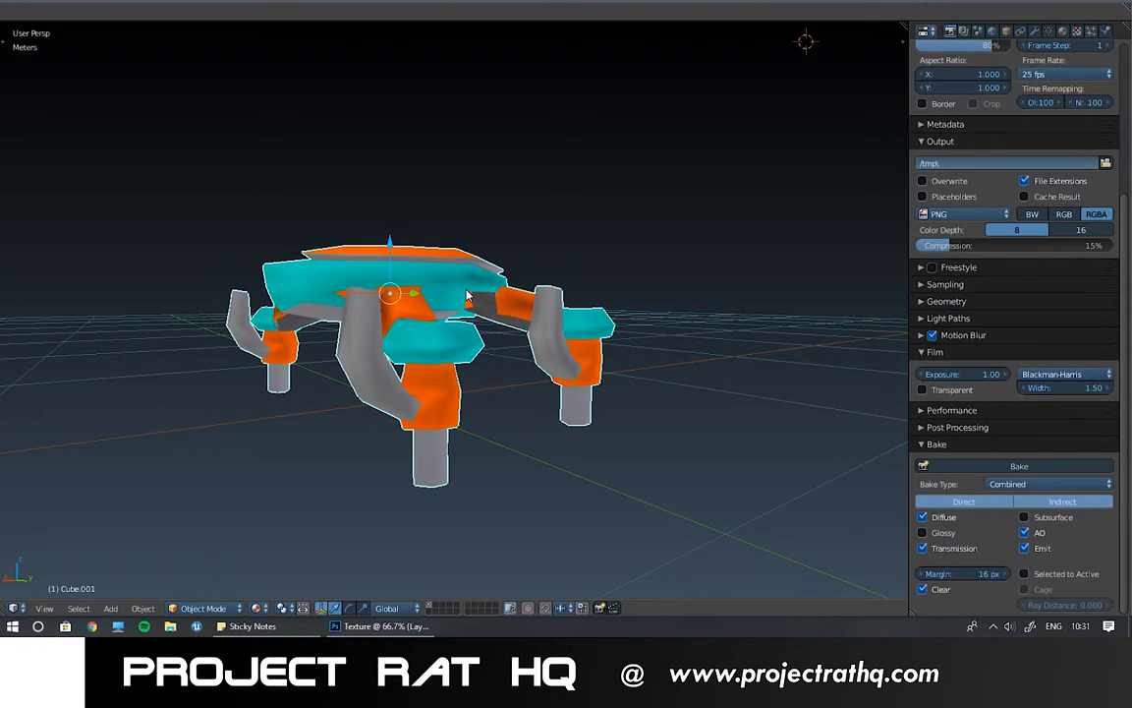
click(923, 549)
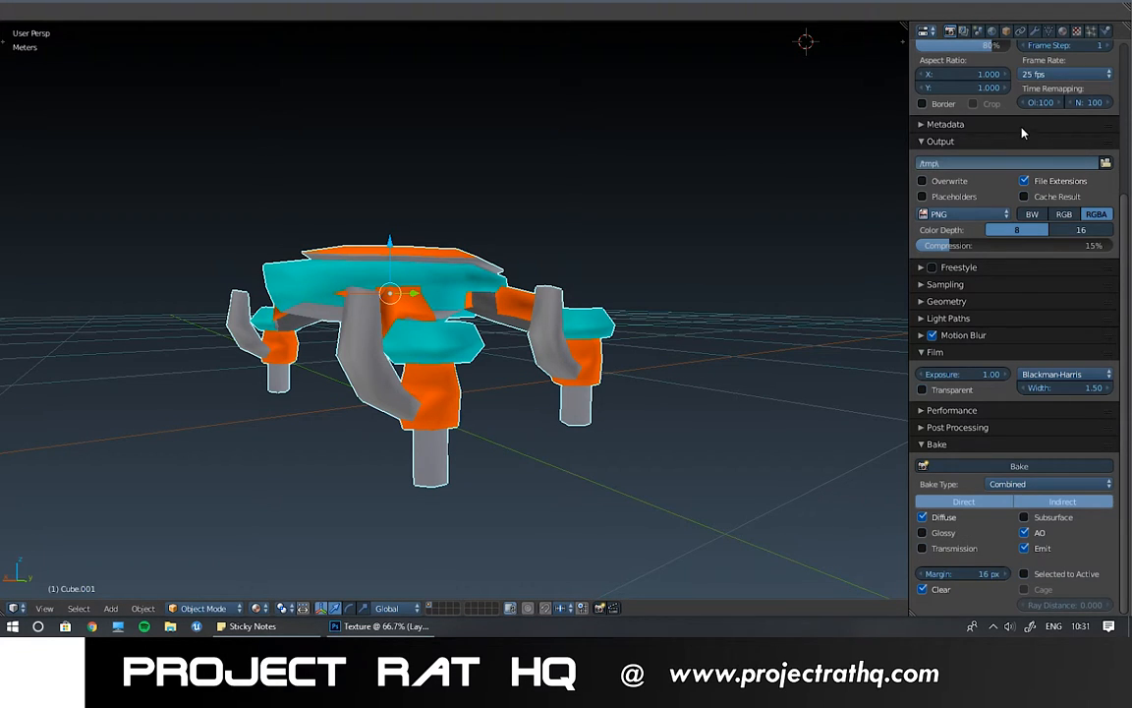
- Set the render resolution percentage to 100% and reveal the Sampling settings
scroll(1022, 132, up, 5)
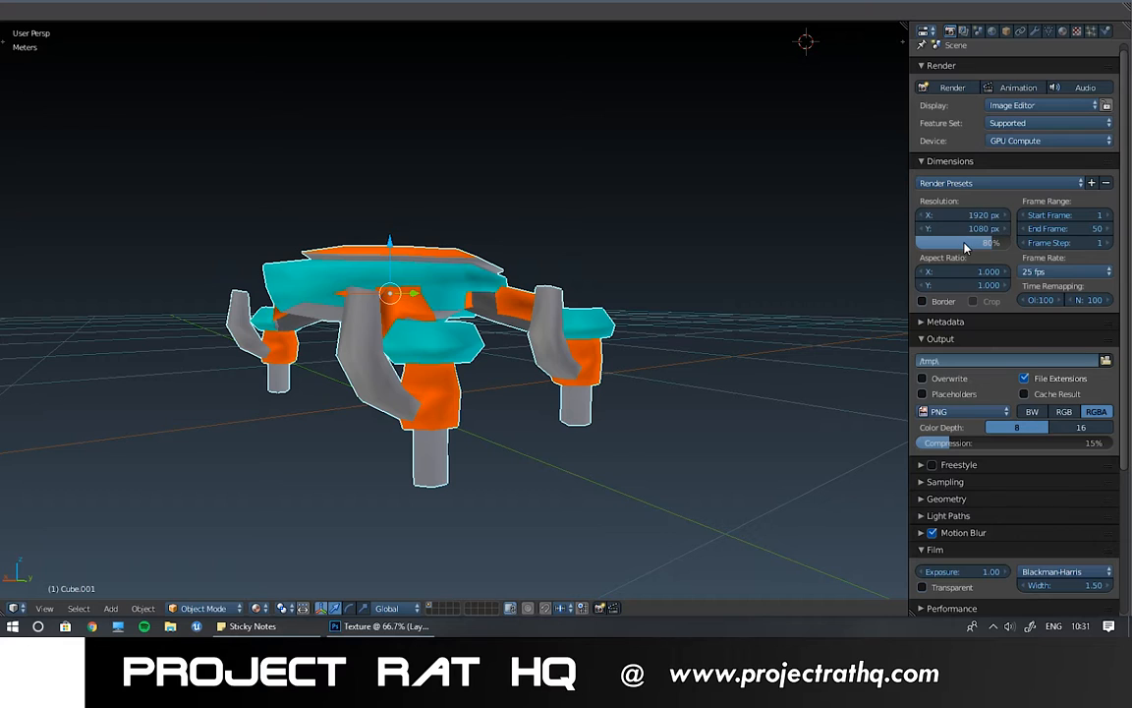
drag(965, 241, 1012, 248)
click(929, 482)
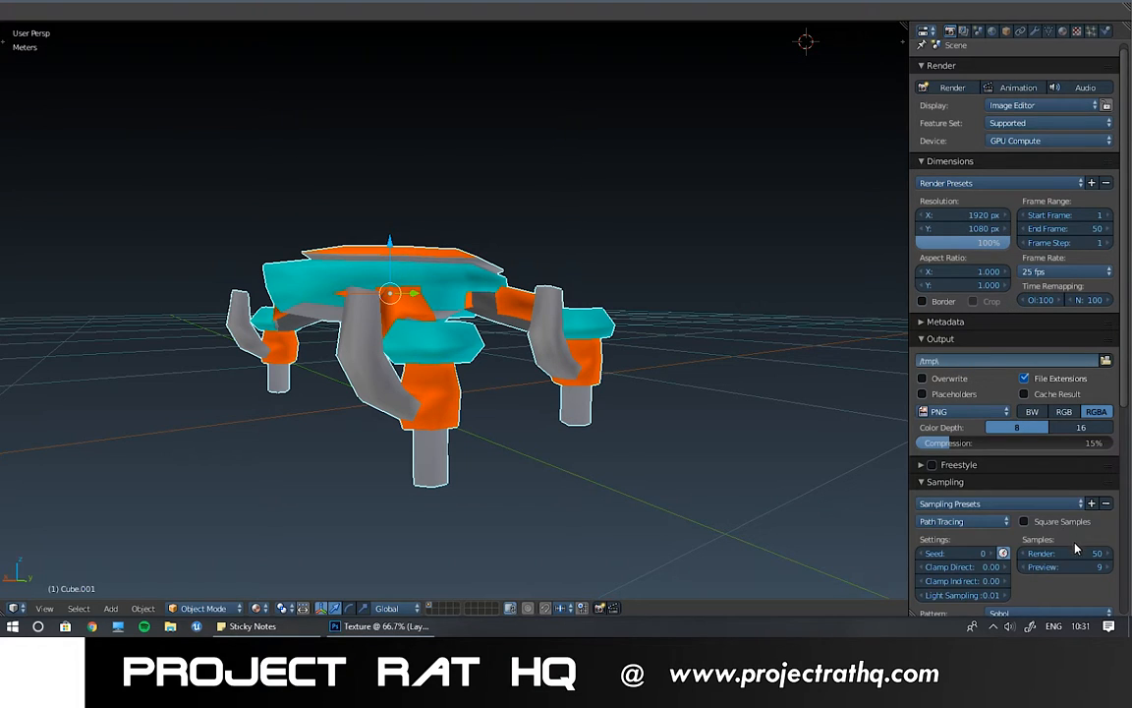
click(1024, 520)
scroll(992, 472, down, 3)
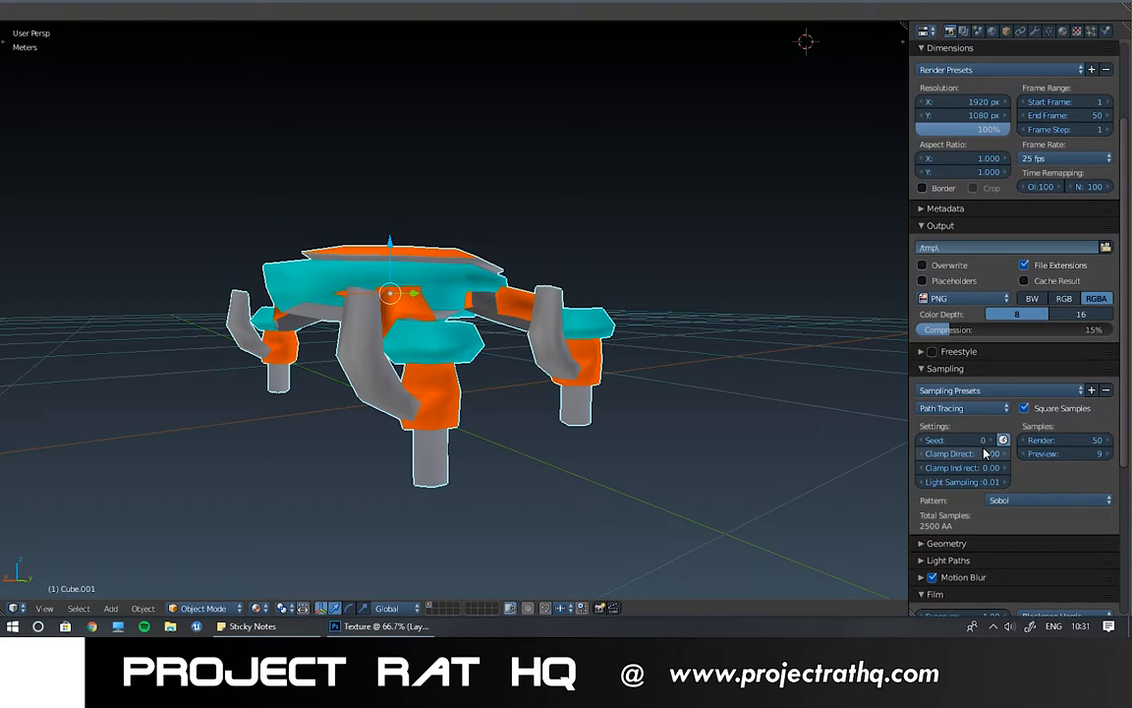
click(1024, 408)
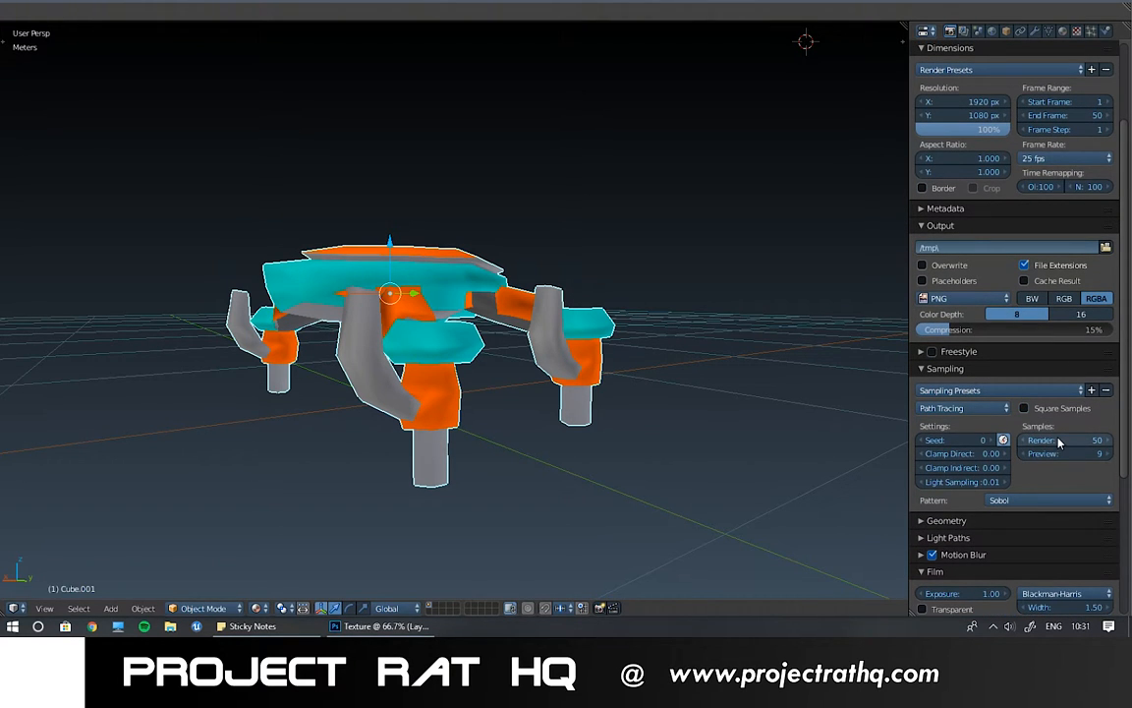
- Enable Square Samples, try 100 render samples, and settle on 50 render samples for the bake
click(1056, 443)
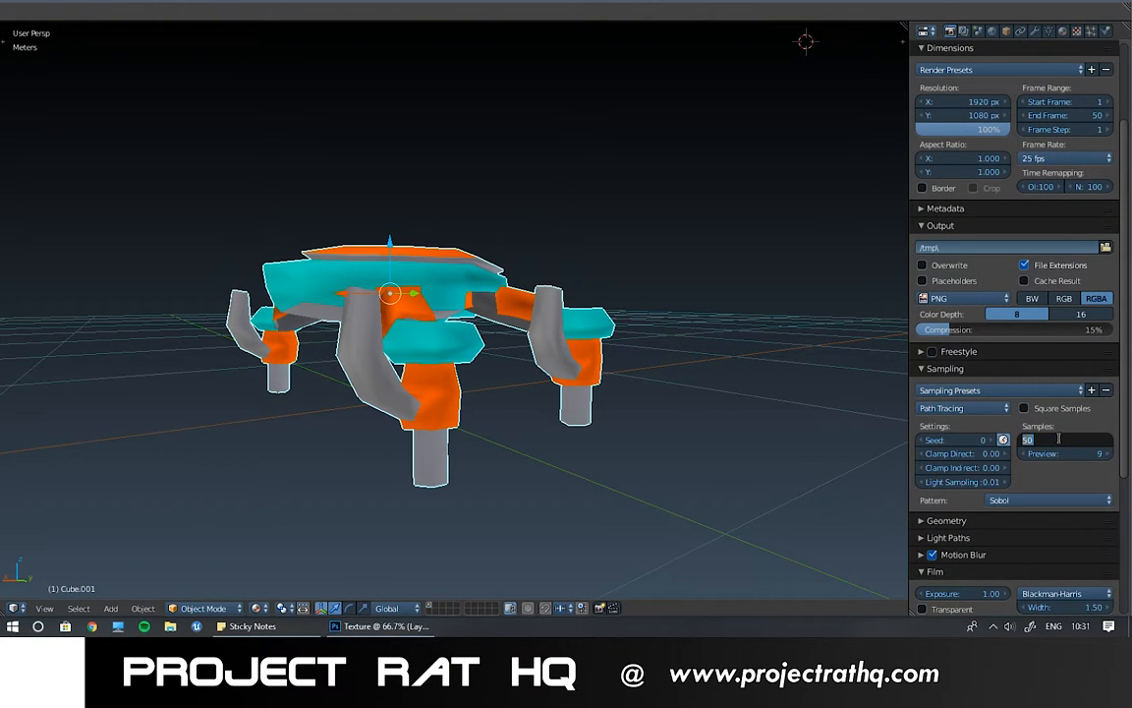
key(Return)
click(1024, 407)
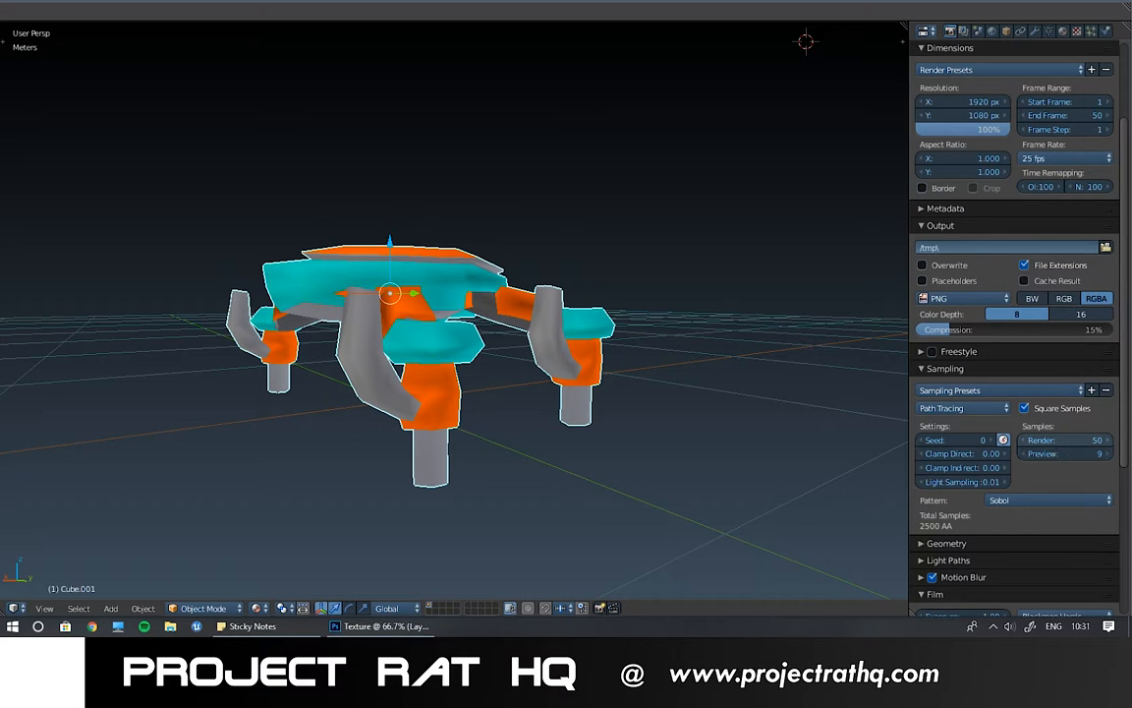
click(1061, 440)
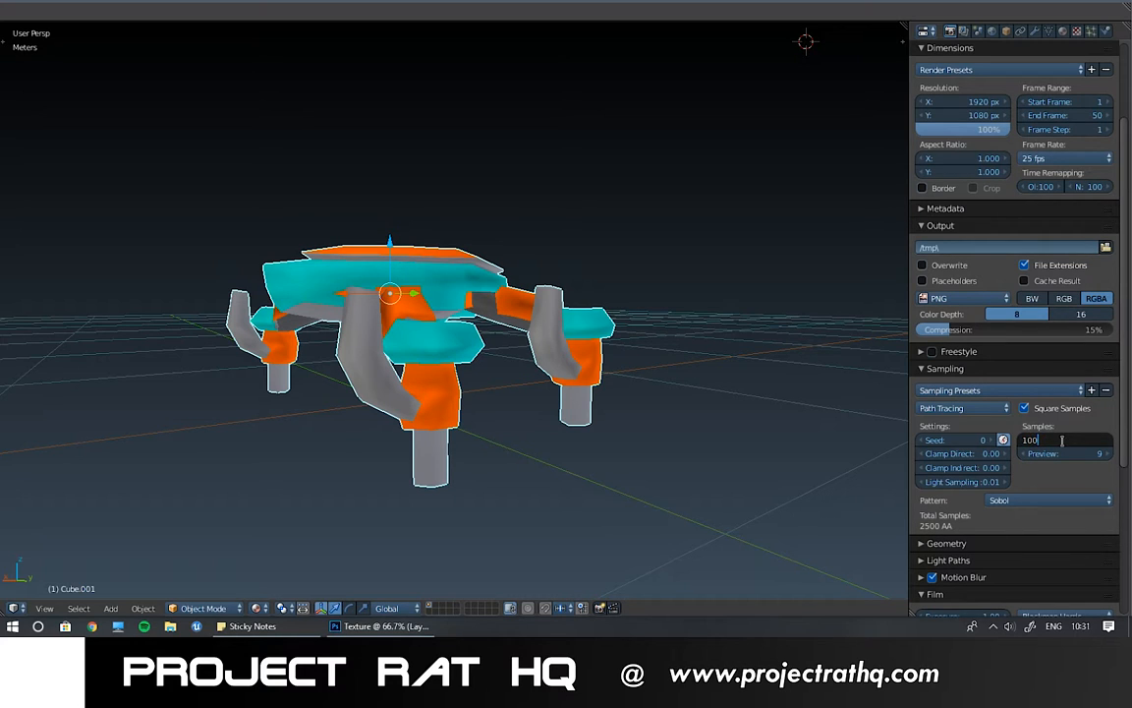
key(Return)
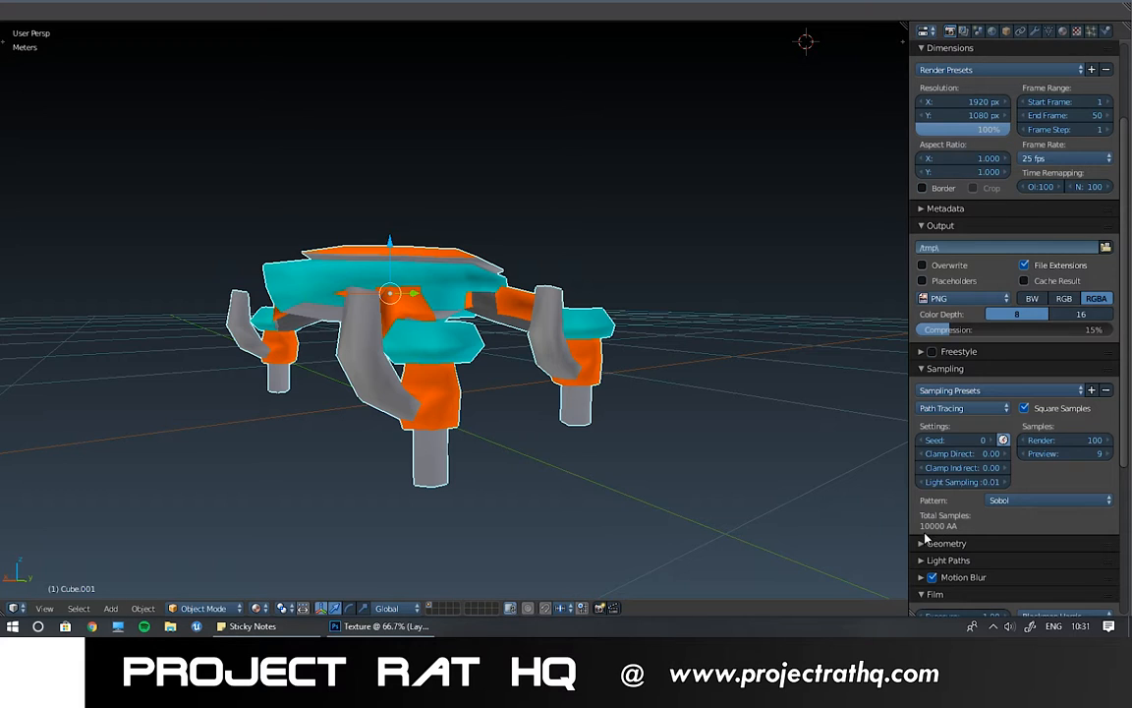
click(1055, 441)
text(50)
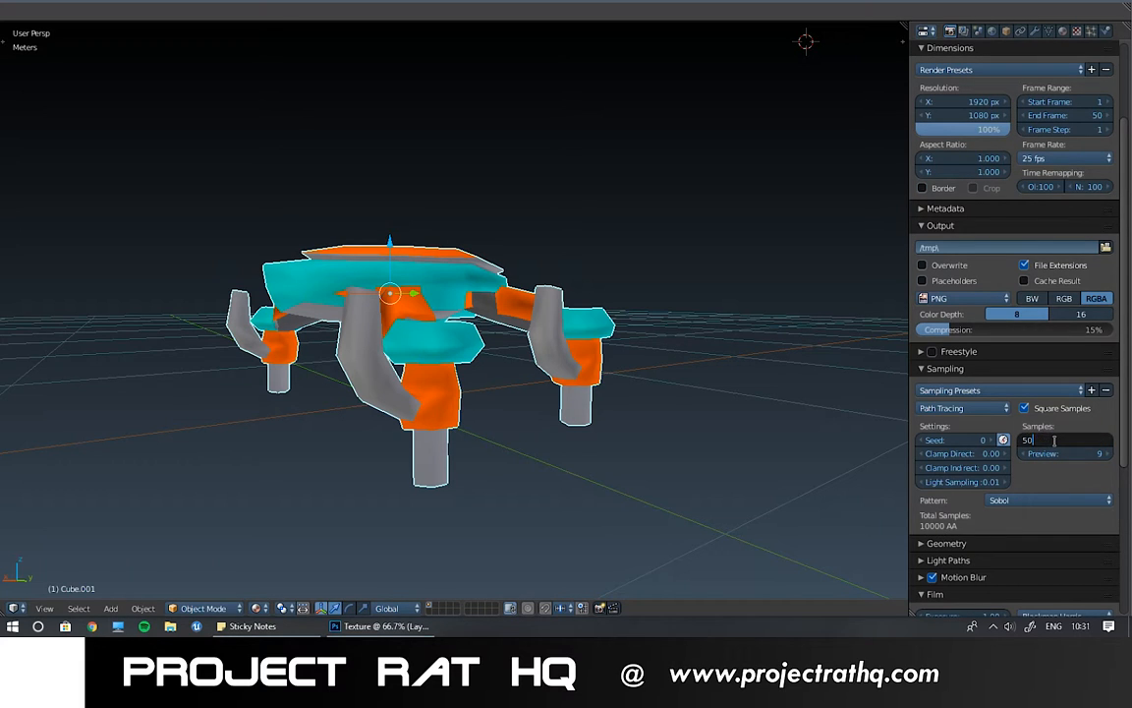
key(Return)
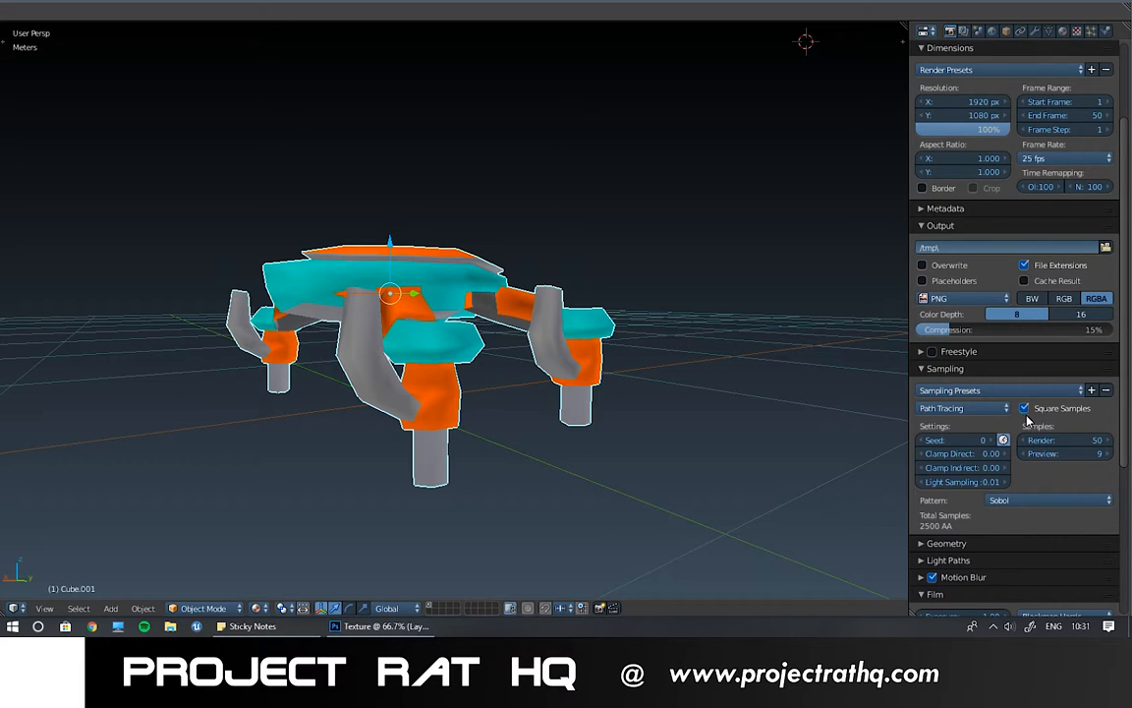
- Apply the Full Global Illumination preset to the Light Paths settings and collapse that section
scroll(1027, 420, down, 5)
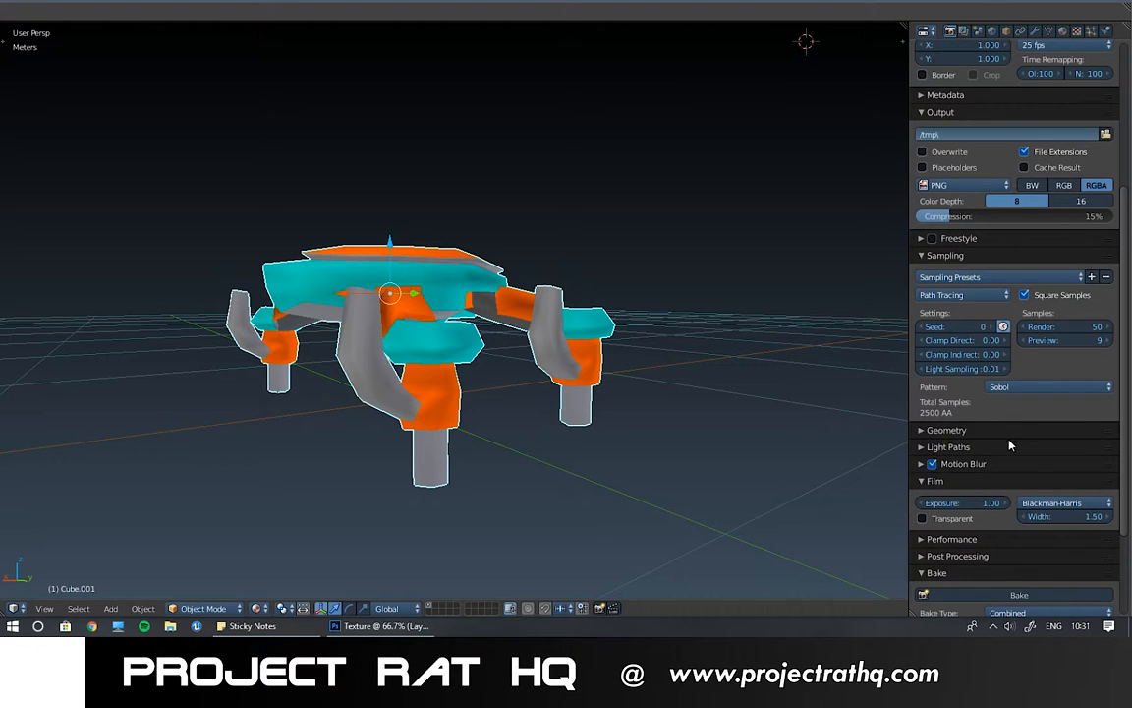
click(922, 447)
click(963, 469)
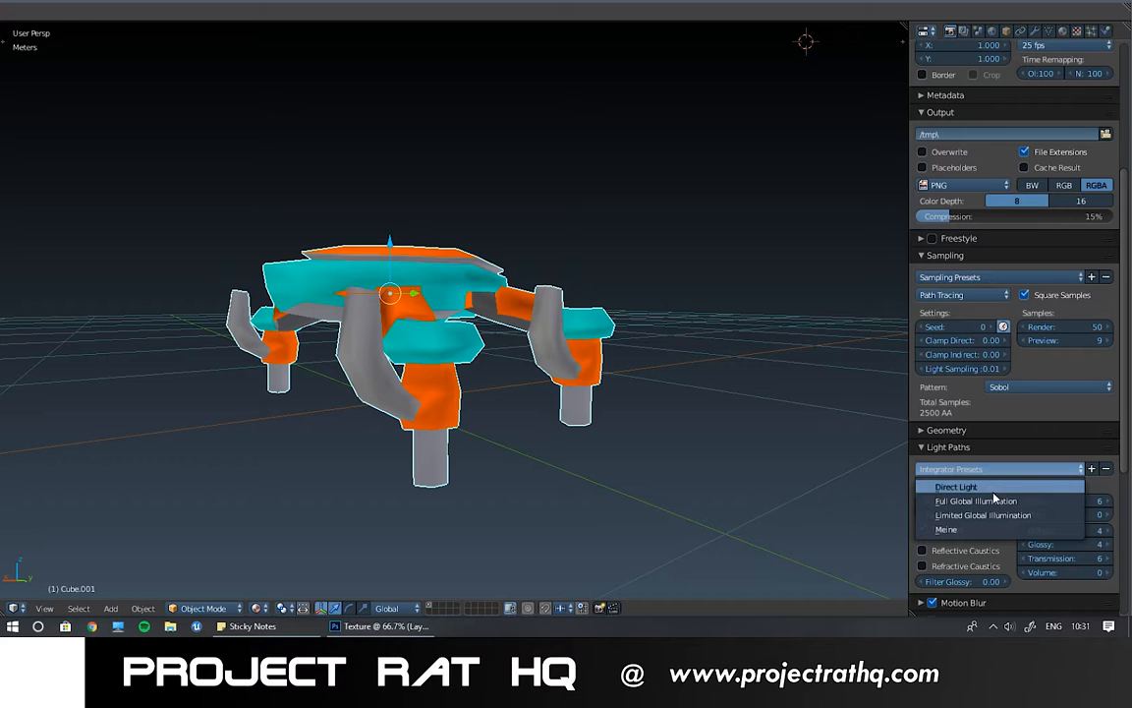
click(994, 501)
click(988, 447)
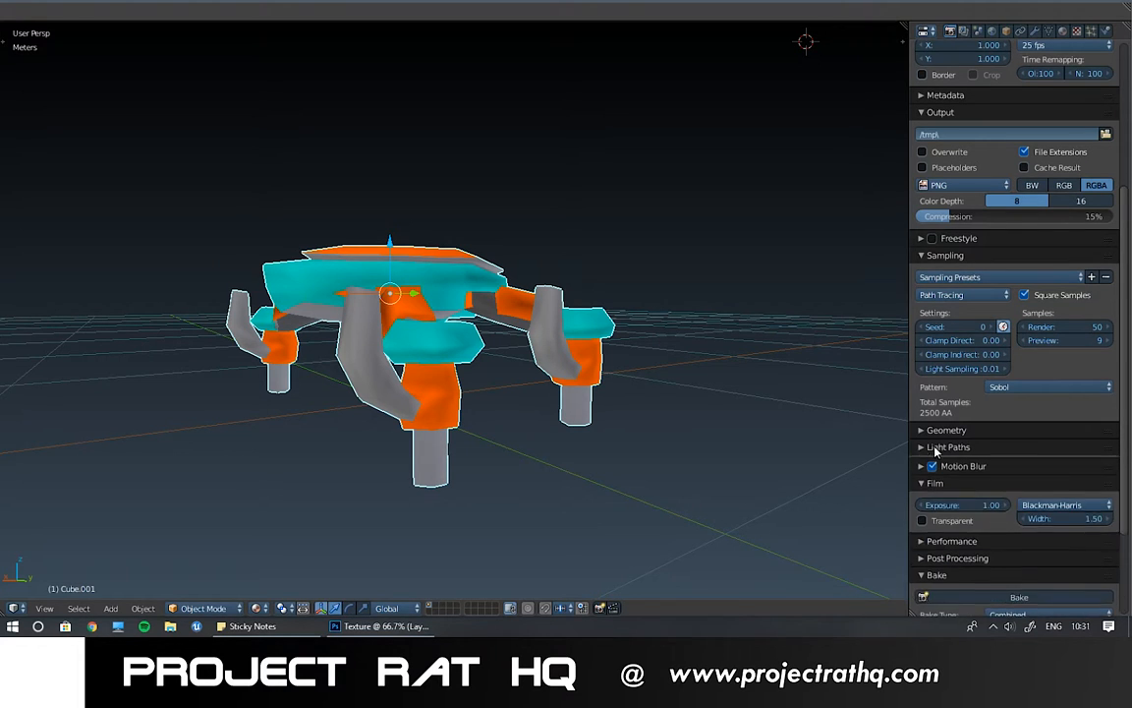
- Set the render tile size to 512 by 512 in the Performance settings and collapse that section
scroll(987, 437, down, 5)
click(936, 429)
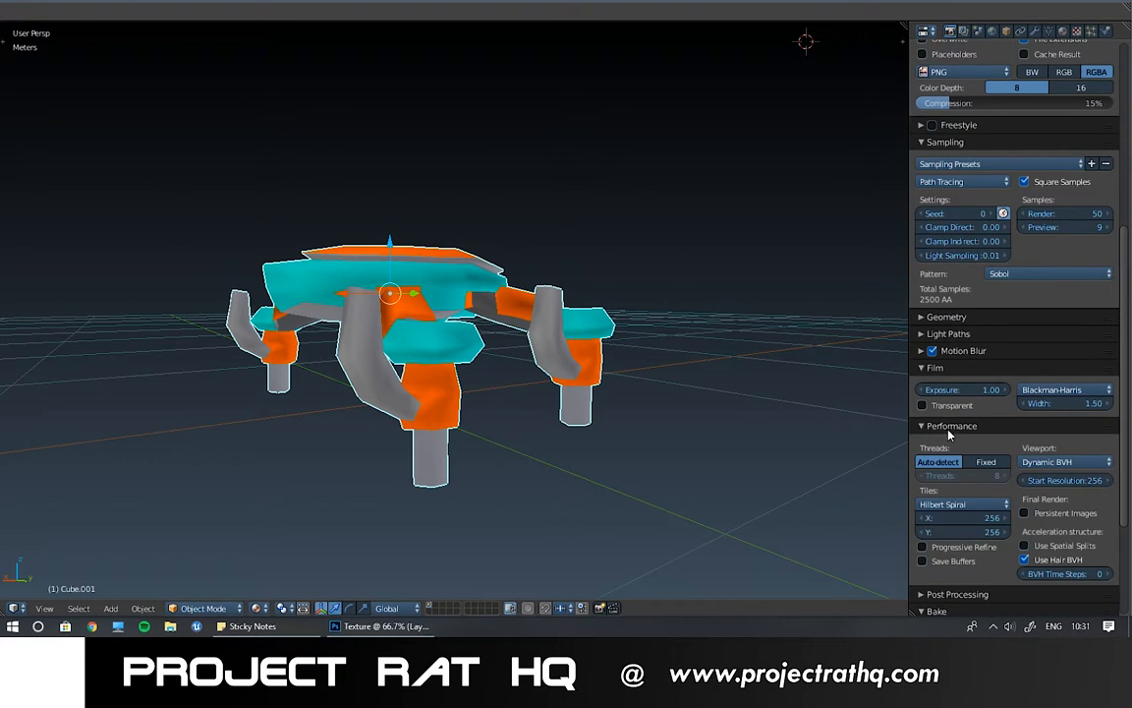
scroll(1025, 453, up, 13)
scroll(1025, 453, up, 2)
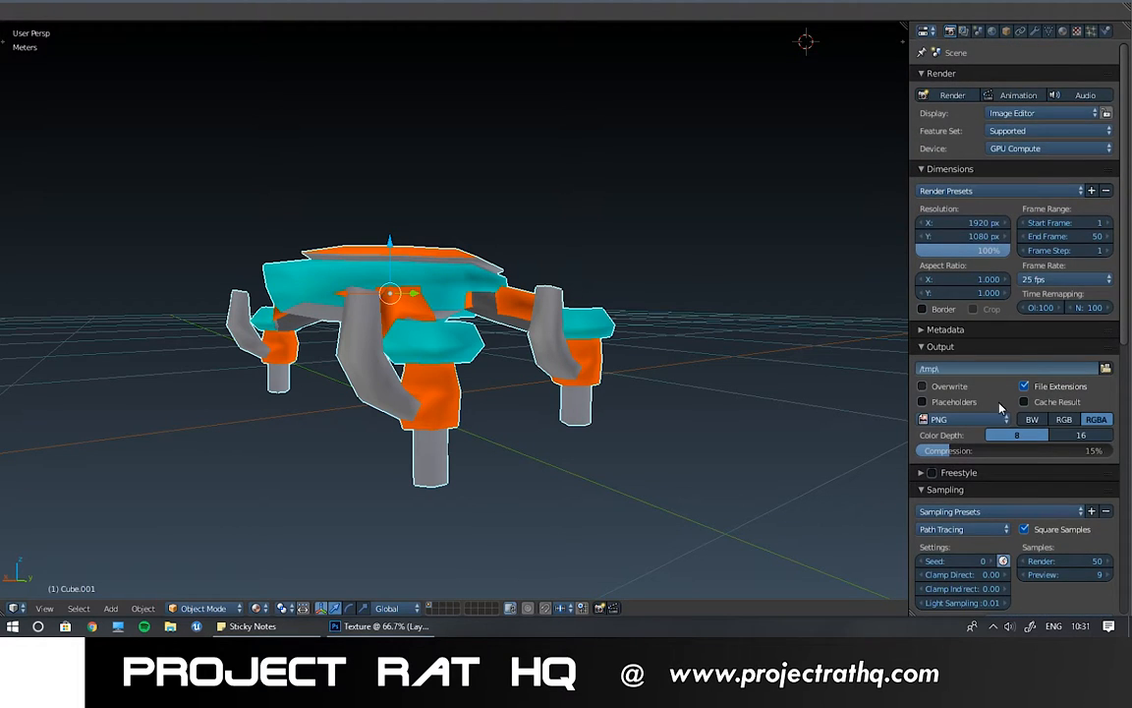
scroll(1019, 493, down, 12)
scroll(1019, 493, down, 10)
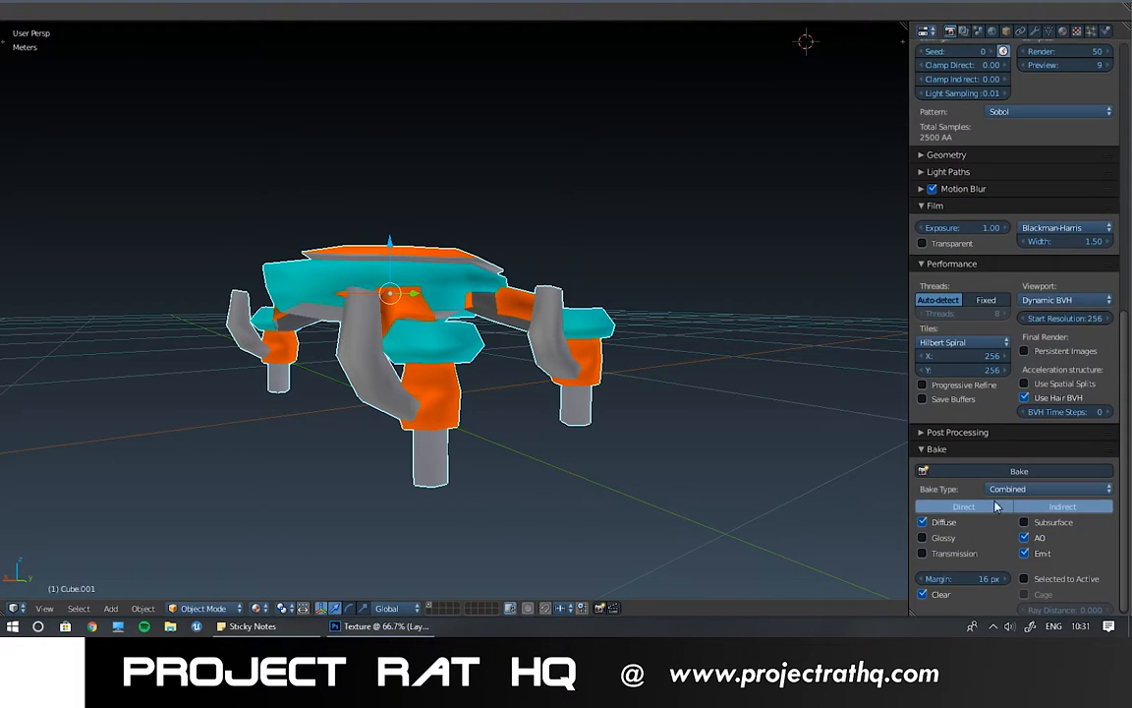
click(964, 356)
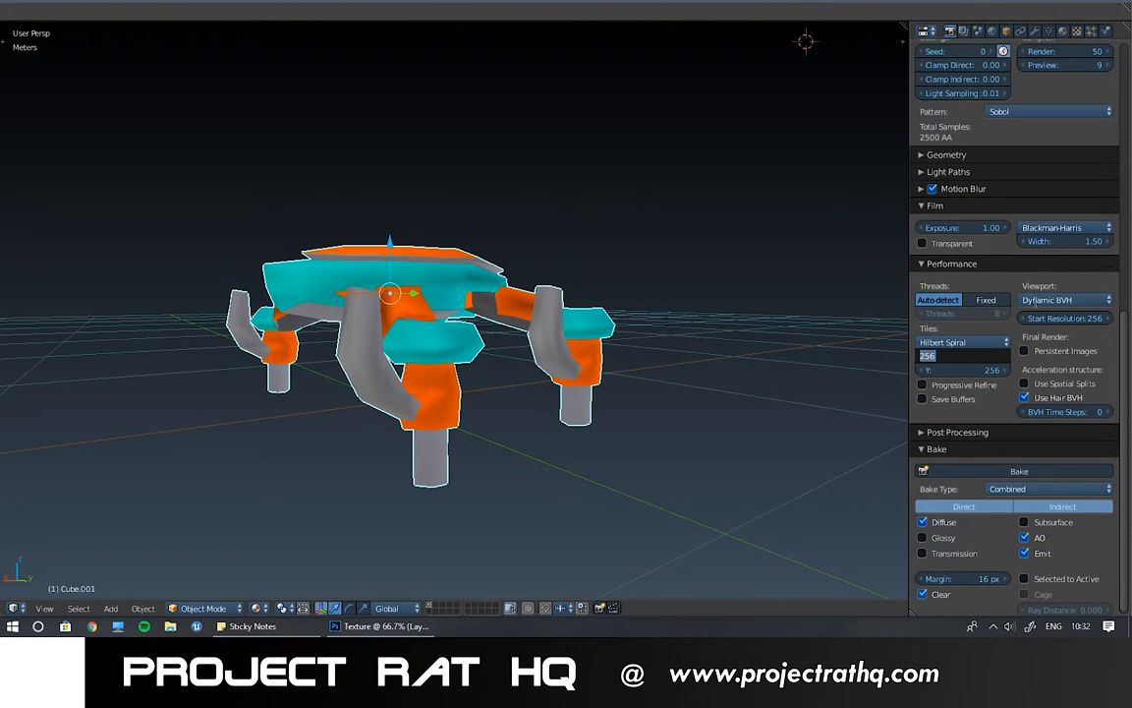
text(512)
key(Tab)
text(512)
key(Tab)
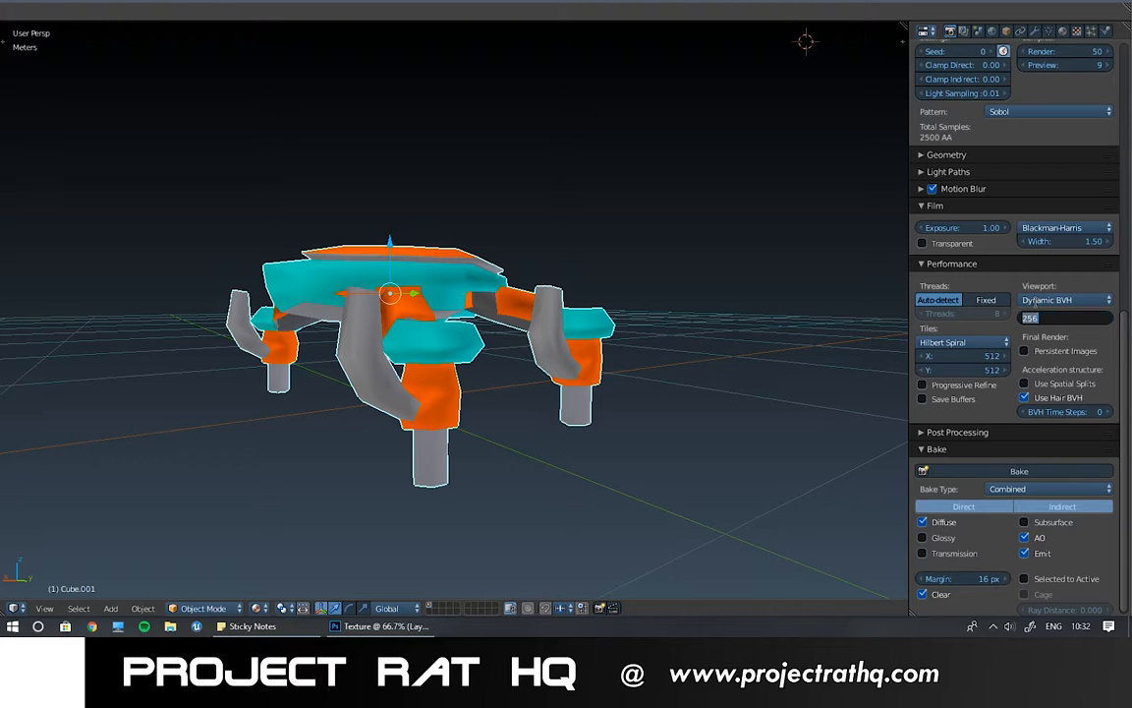
key(Return)
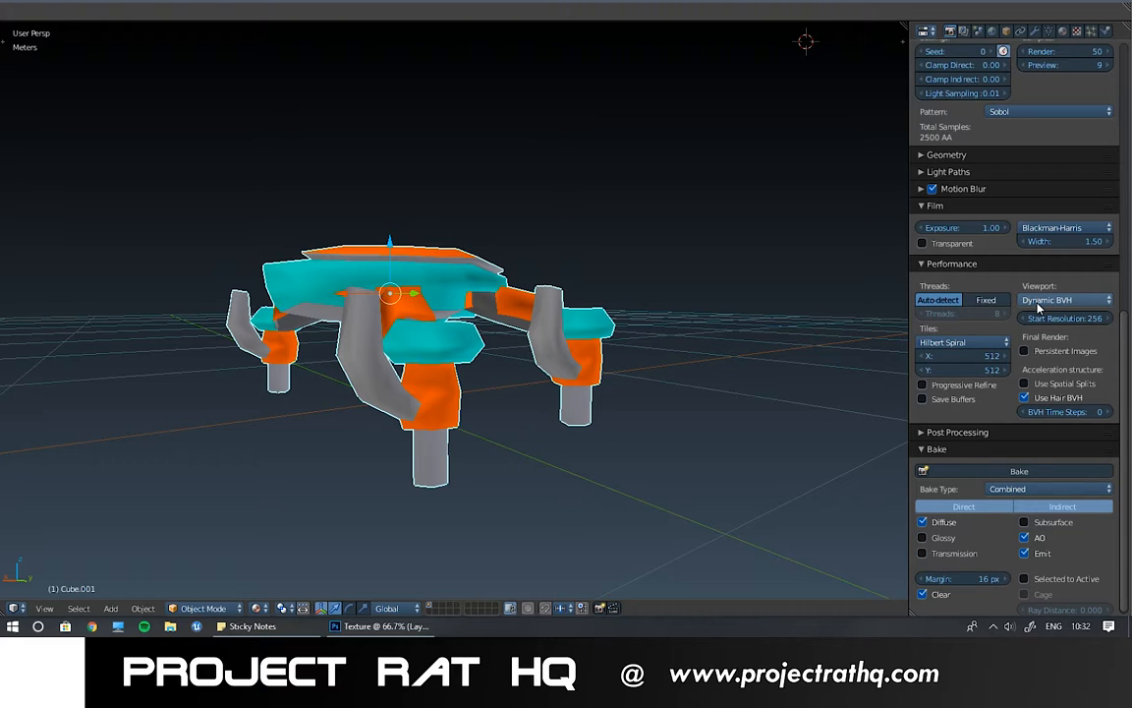
click(924, 263)
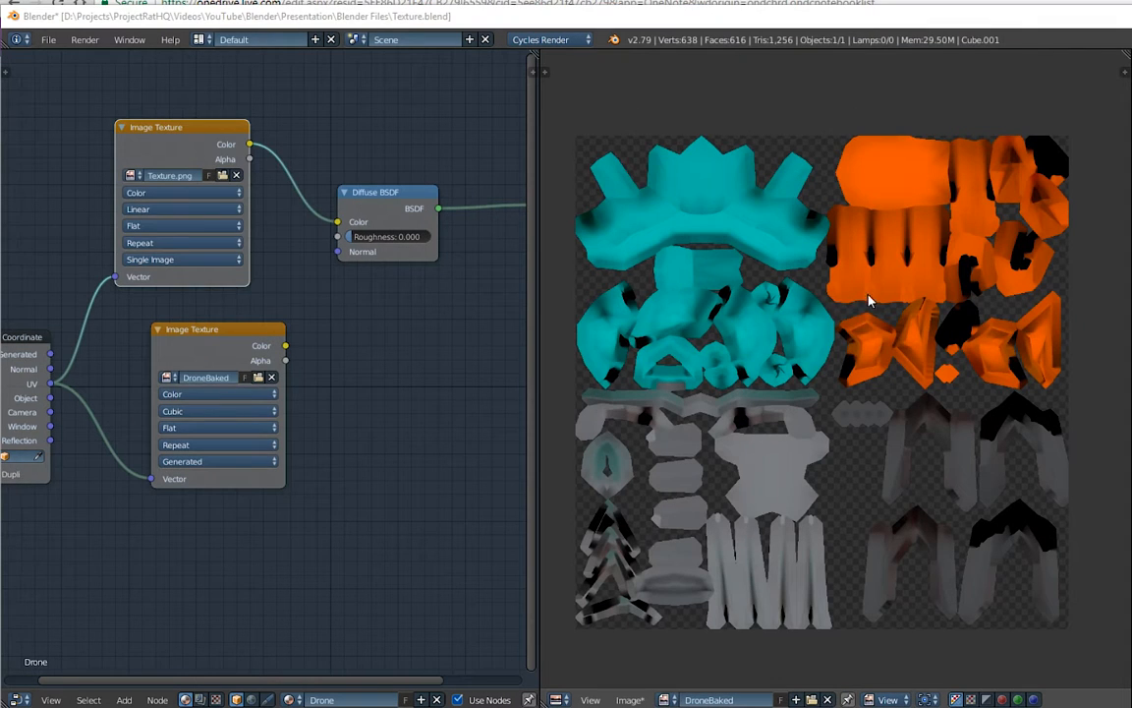
- Compare the original Texture.png palette with the baked DroneBaked image in the image editor
click(665, 698)
click(723, 571)
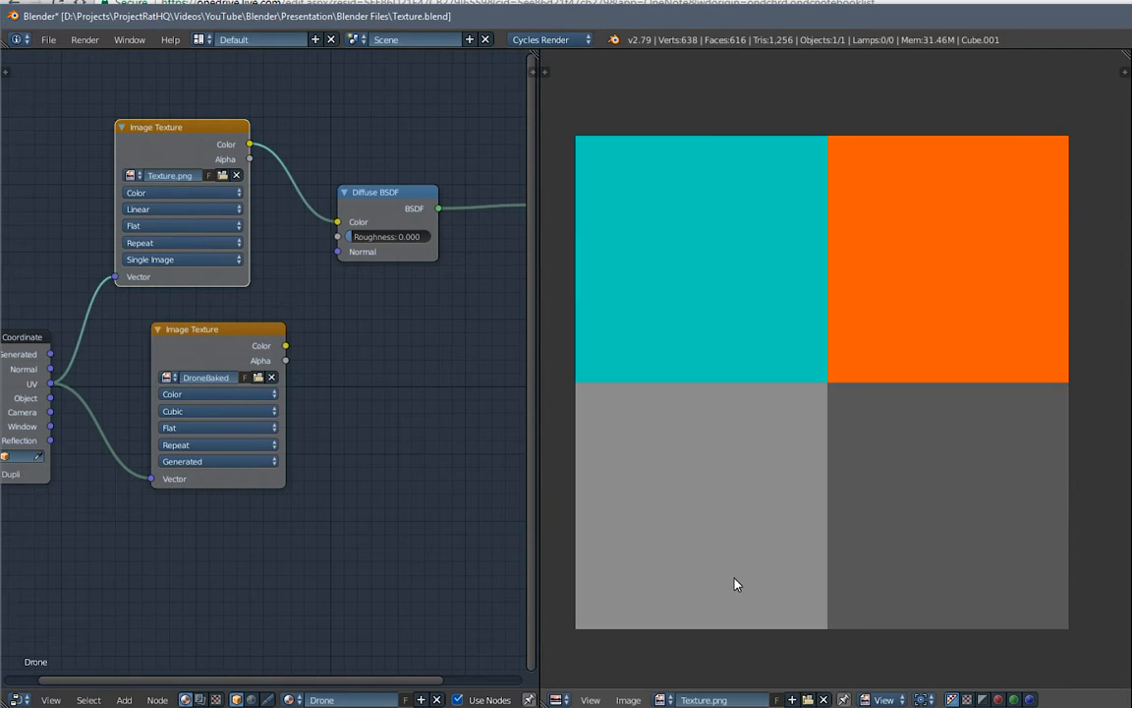
click(660, 700)
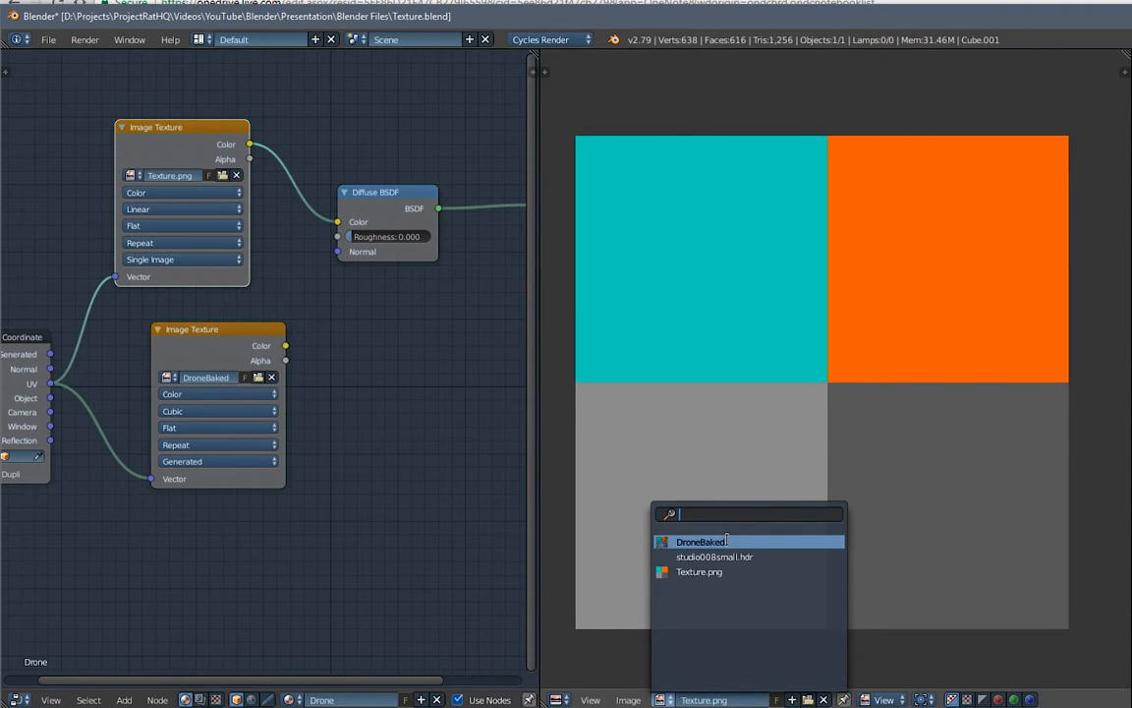
click(726, 541)
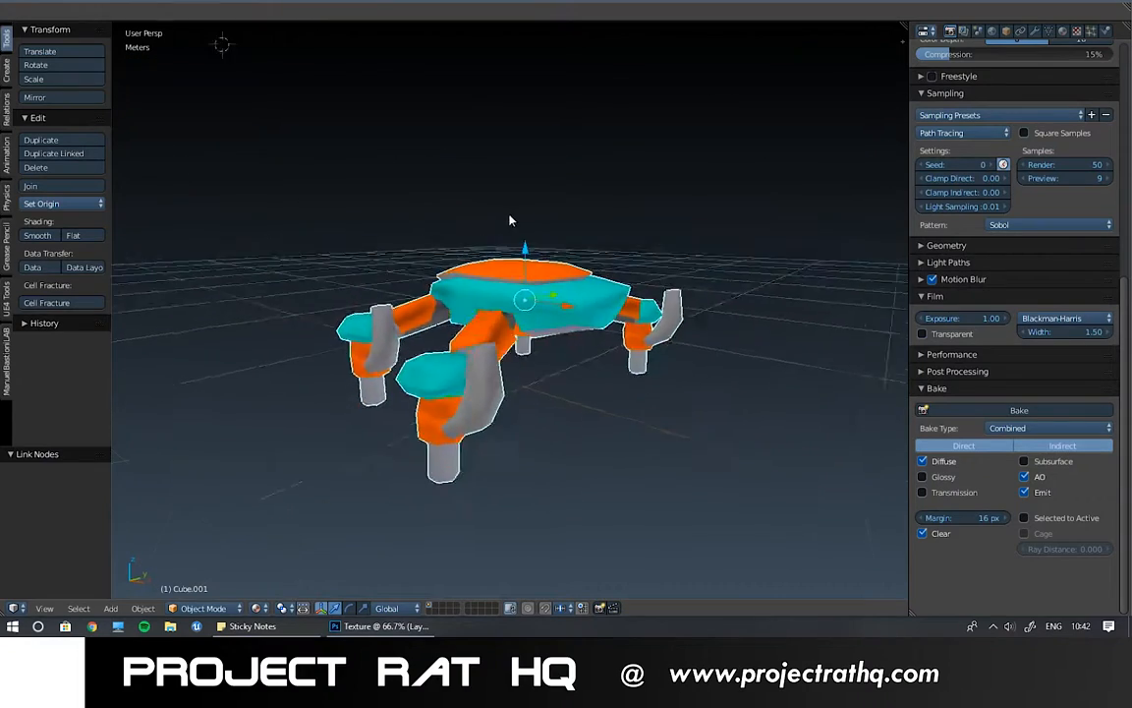
- Examine the robot from several angles, including in rendered shading, before applying the baked texture
middle_drag(509, 220, 557, 261)
mouse_move(488, 266)
middle_down()
mouse_move(581, 284)
mouse_move(598, 243)
mouse_move(599, 280)
mouse_move(532, 291)
mouse_move(582, 254)
mouse_move(596, 222)
mouse_move(548, 290)
middle_up()
key(shift+z)
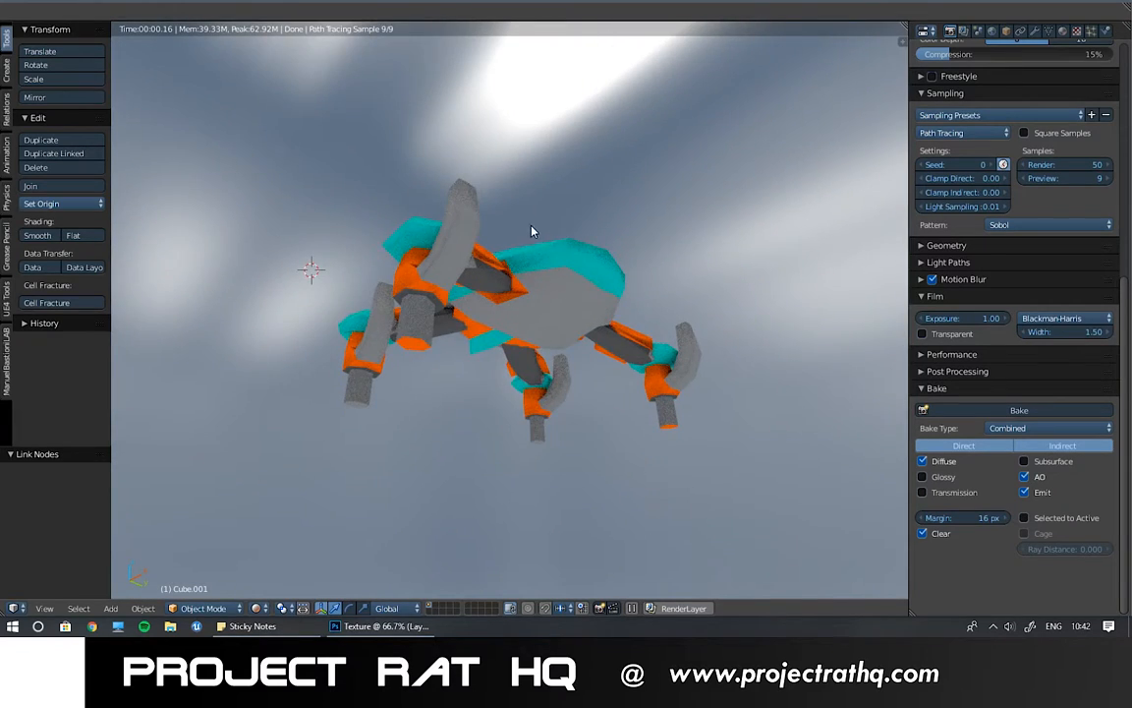
mouse_move(531, 231)
middle_down()
mouse_move(610, 271)
mouse_move(551, 315)
middle_up()
key(shift+z)
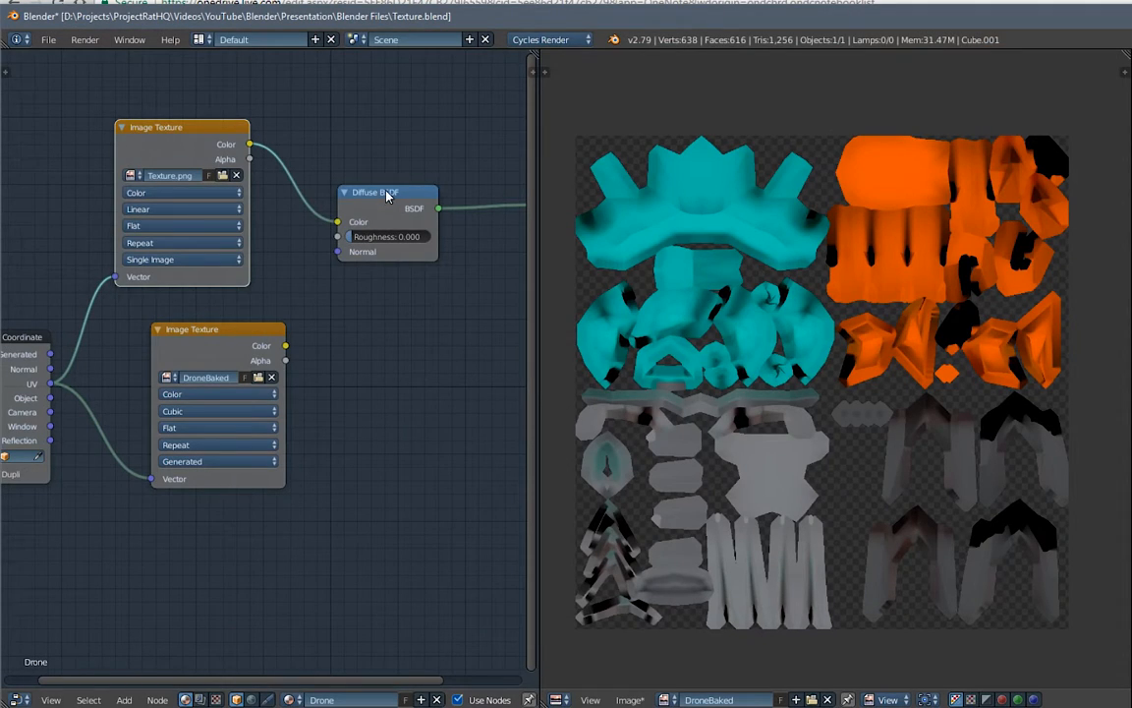
- Connect the DroneBaked Image Texture's Color output to the Diffuse BSDF's Color input and inspect the robot from several sides
drag(387, 193, 428, 198)
drag(286, 346, 378, 228)
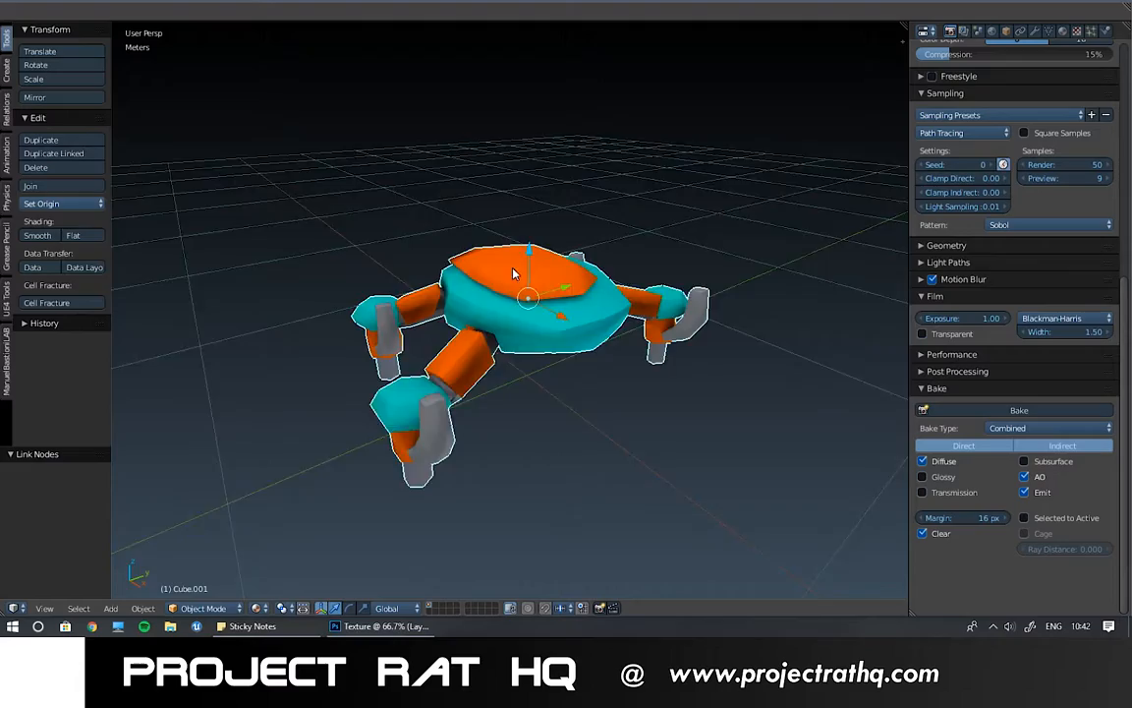
middle_drag(512, 274, 698, 295)
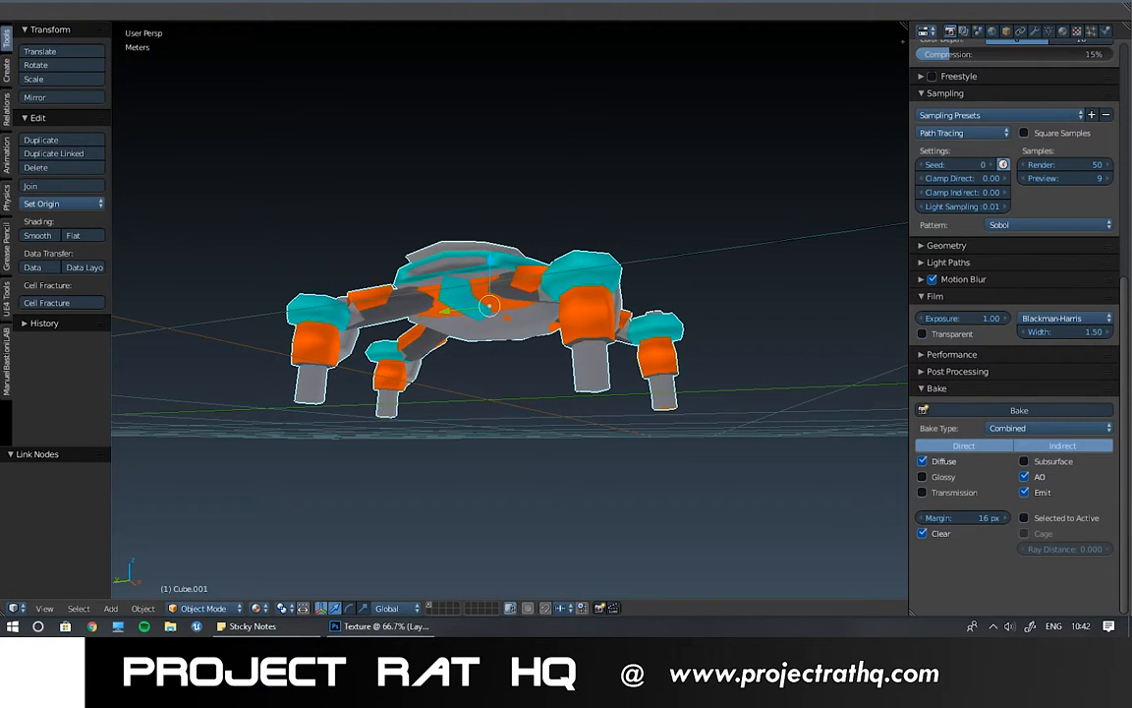
key(ctrl+shift+z)
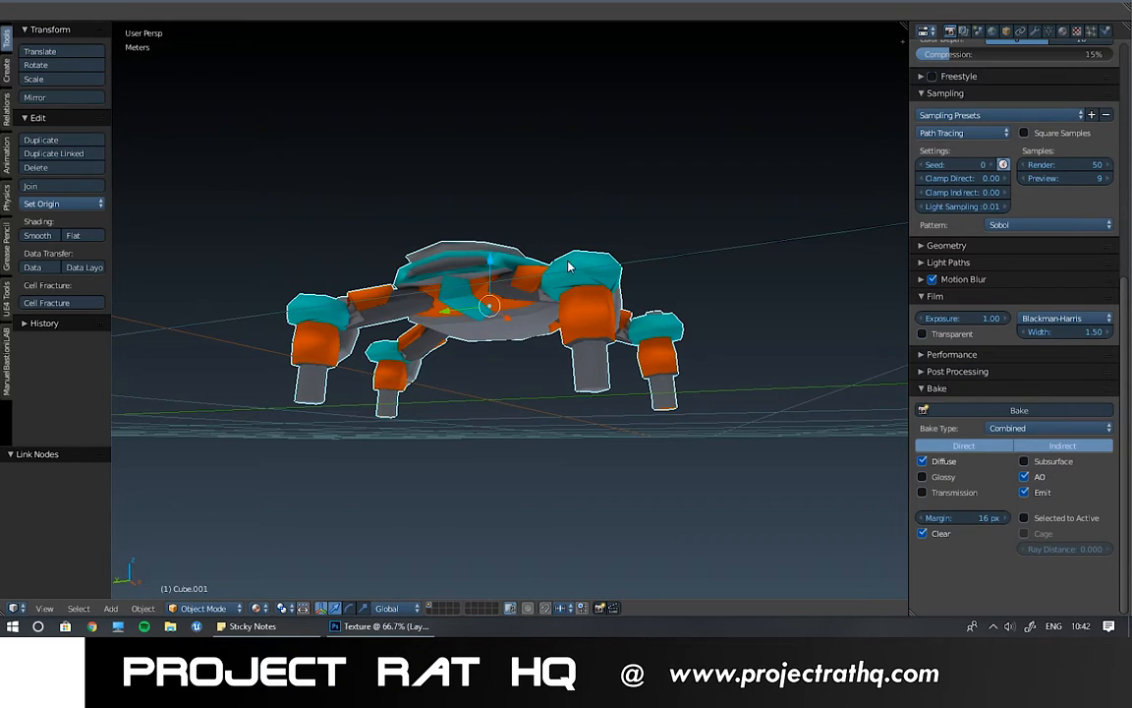
middle_drag(573, 263, 473, 313)
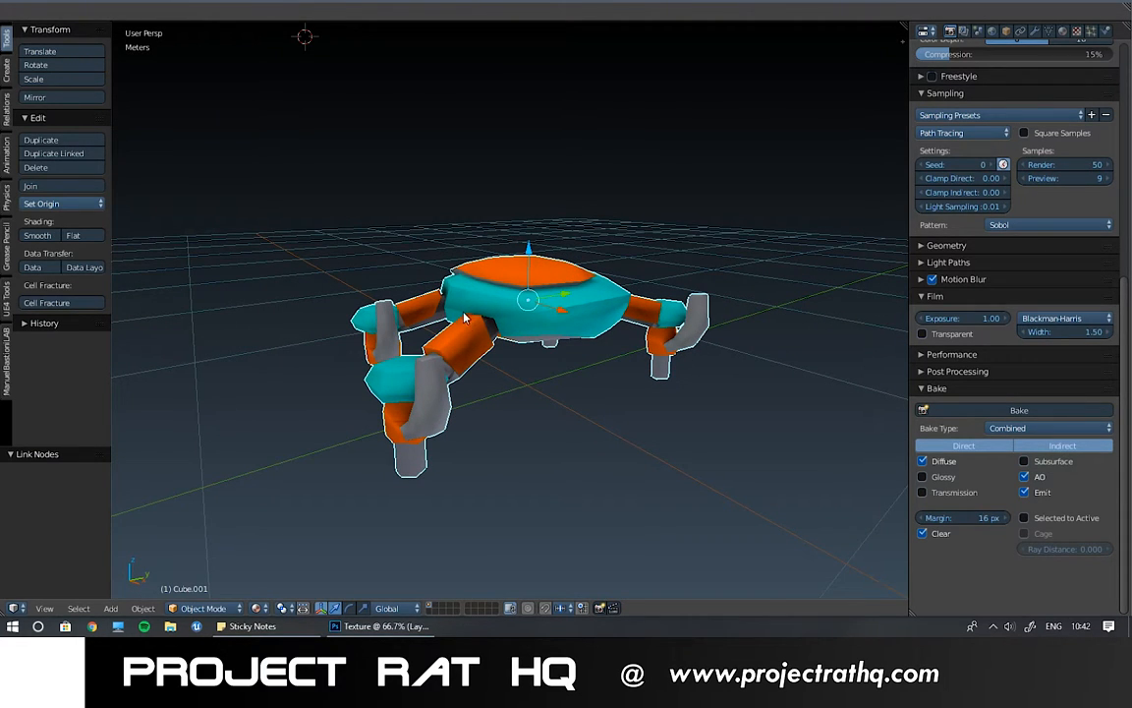
- Switch the robot to Texture Paint mode, try a brush stroke on its upper body, and undo the stroke
middle_drag(466, 317, 473, 421)
click(228, 605)
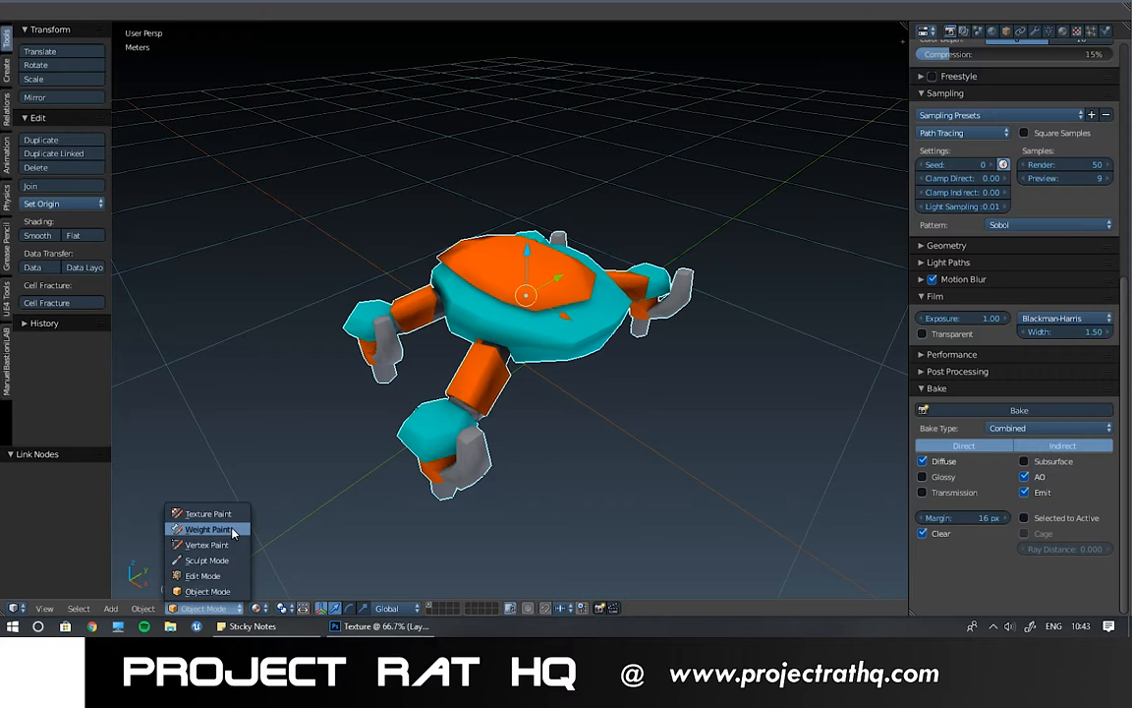
click(209, 513)
mouse_move(548, 287)
mouse_down()
mouse_move(540, 269)
mouse_move(561, 283)
mouse_move(520, 379)
mouse_move(513, 306)
mouse_move(555, 270)
mouse_move(548, 295)
mouse_up()
key(ctrl+z)
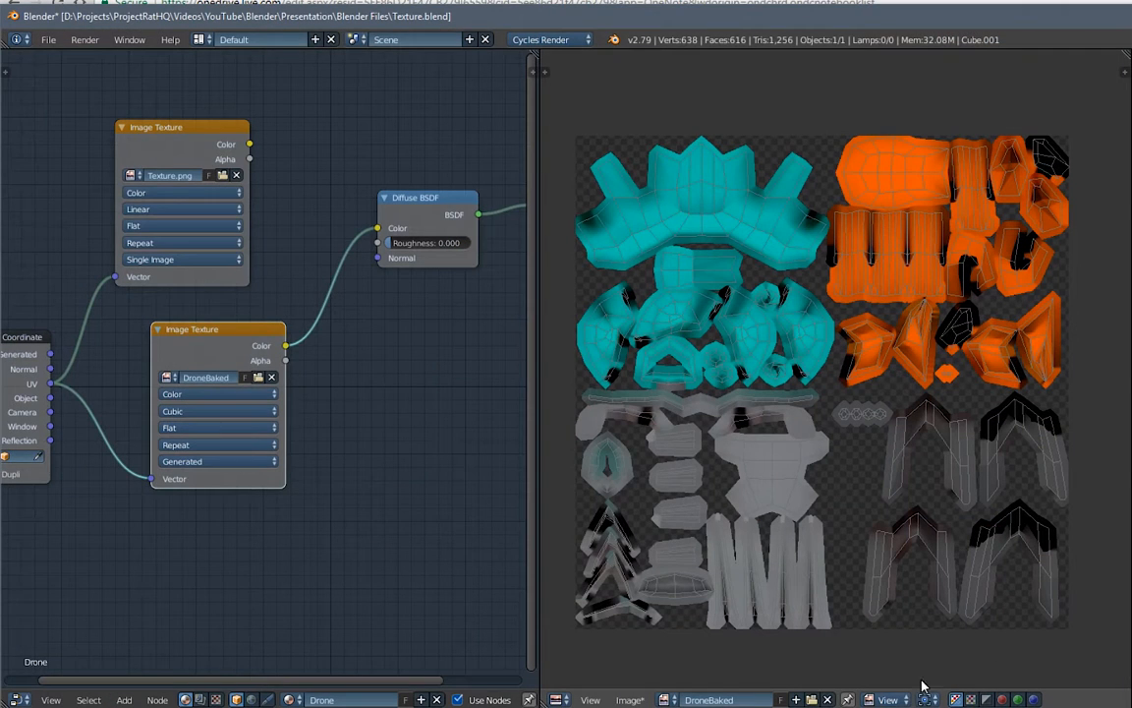
- Put the image editor in Paint mode, enlarge it, and paint a white test stroke across the DroneBaked image
click(891, 704)
click(896, 668)
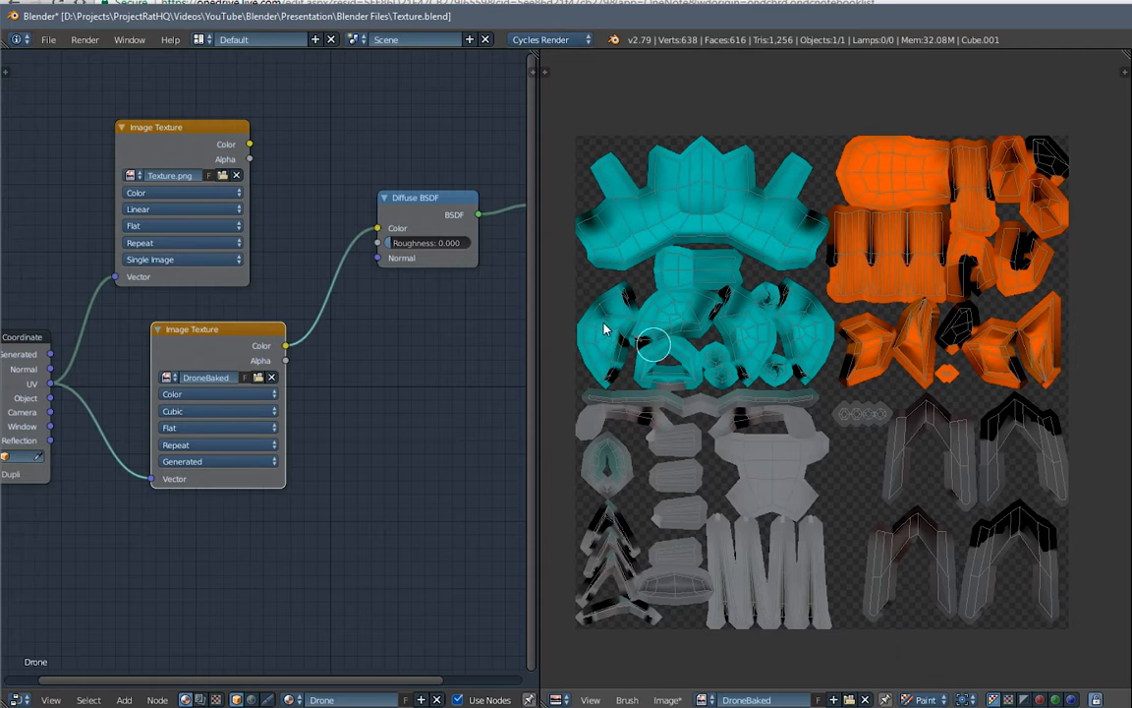
drag(529, 309, 305, 309)
scroll(736, 317, up, 1)
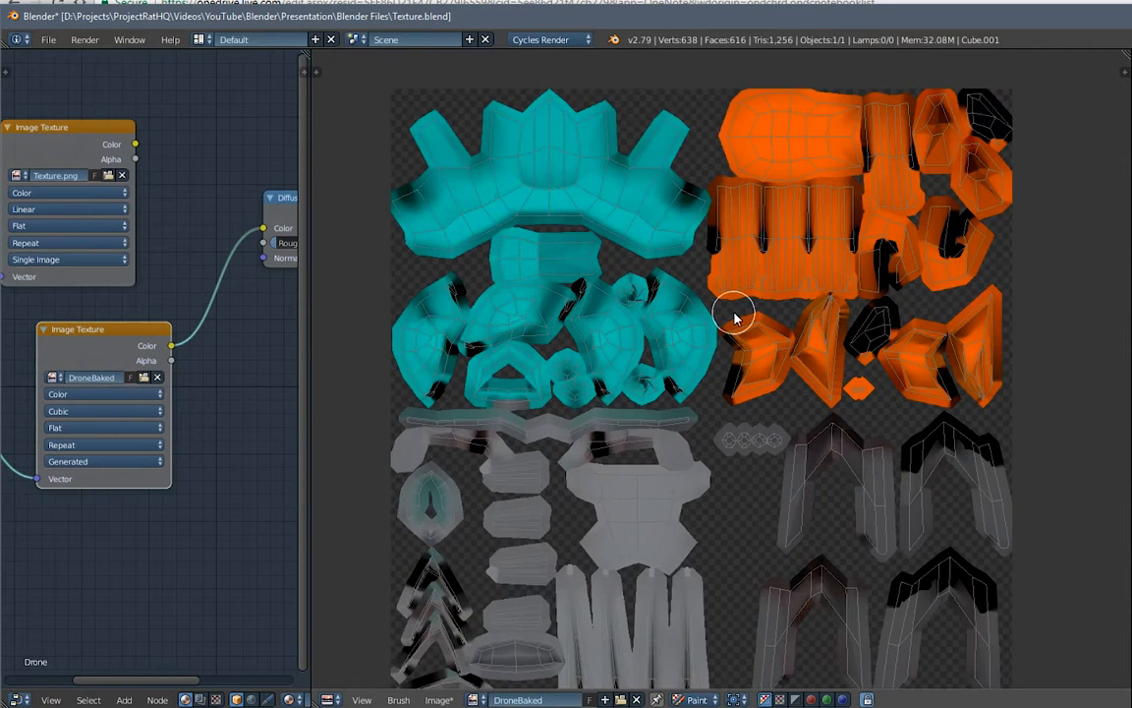
mouse_move(814, 145)
mouse_down()
mouse_move(496, 339)
mouse_move(804, 393)
mouse_up()
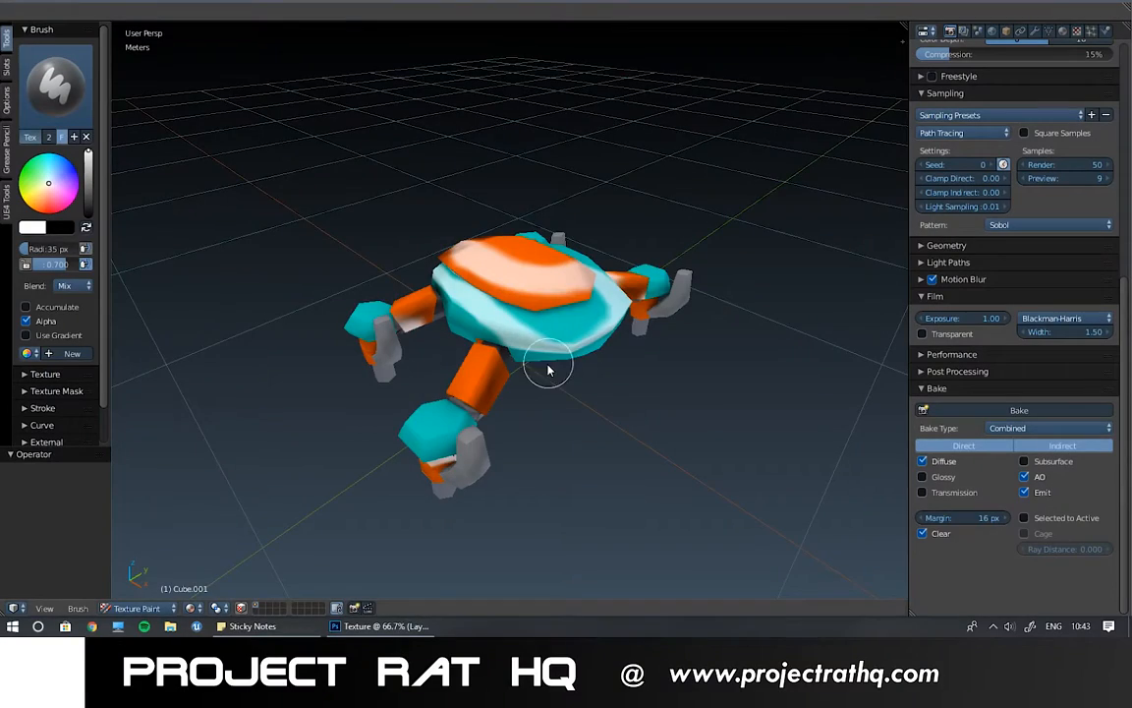
mouse_move(543, 366)
middle_down()
mouse_move(614, 321)
mouse_move(513, 296)
mouse_move(648, 276)
mouse_move(522, 280)
middle_up()
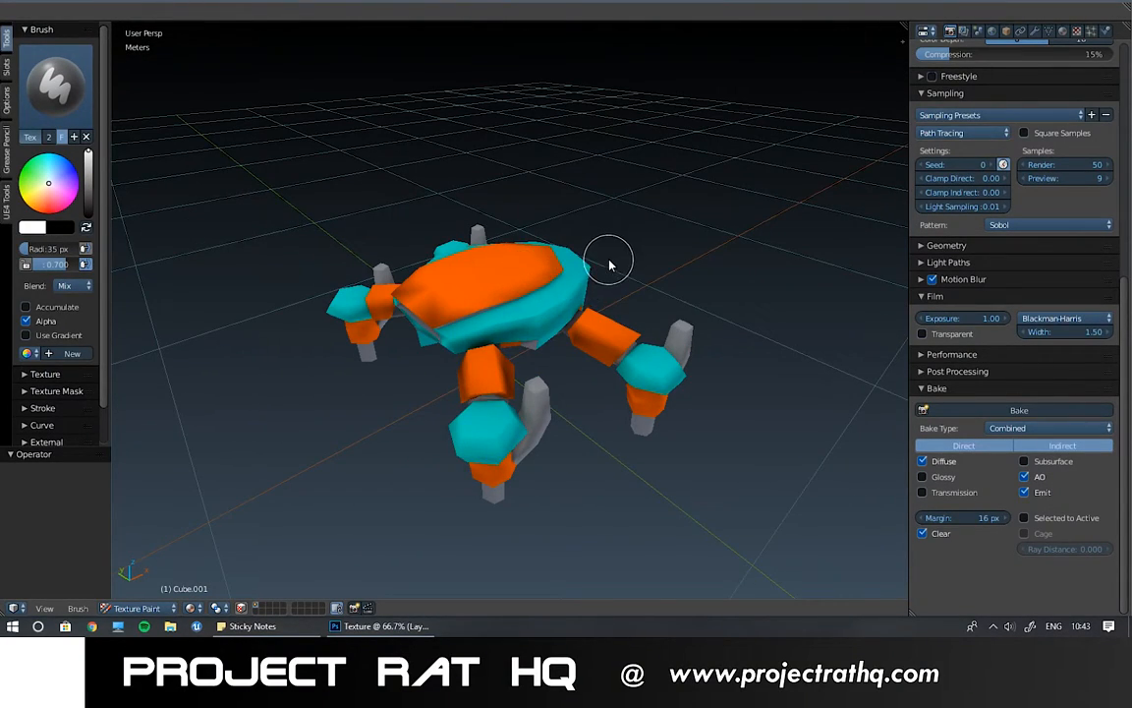
- Sample the teal rim and orange top plate of the robot as brush colours, ending with orange active
middle_drag(479, 256, 539, 275)
scroll(494, 284, up, 3)
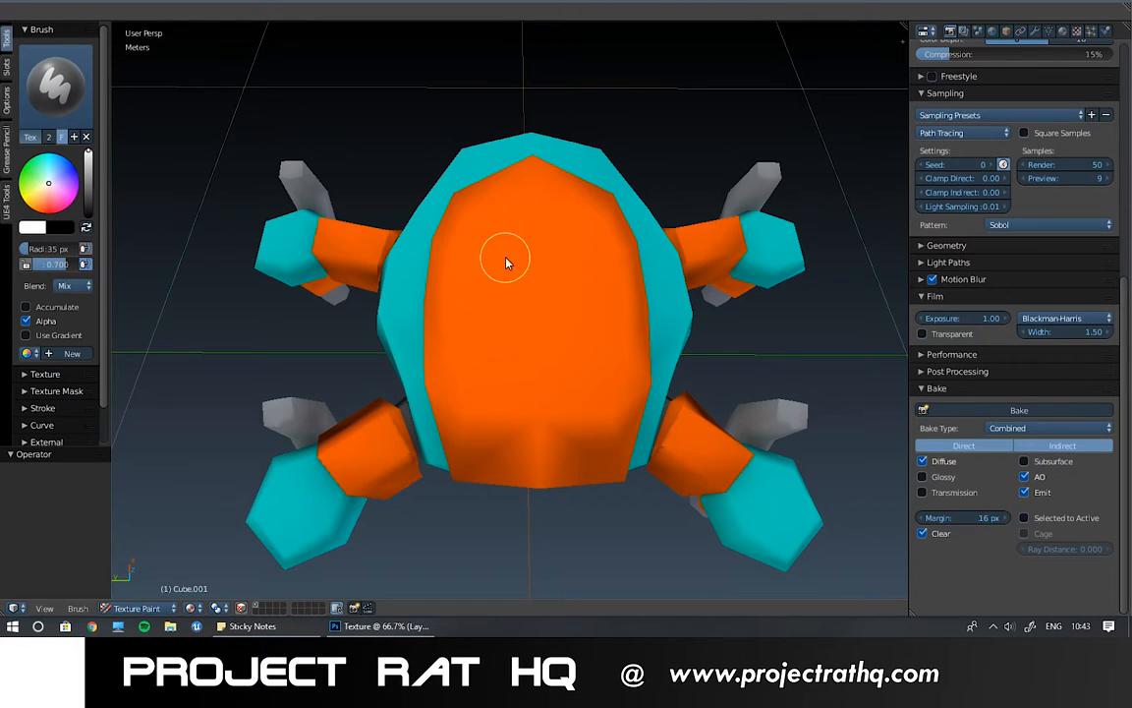
key(s)
click(547, 282)
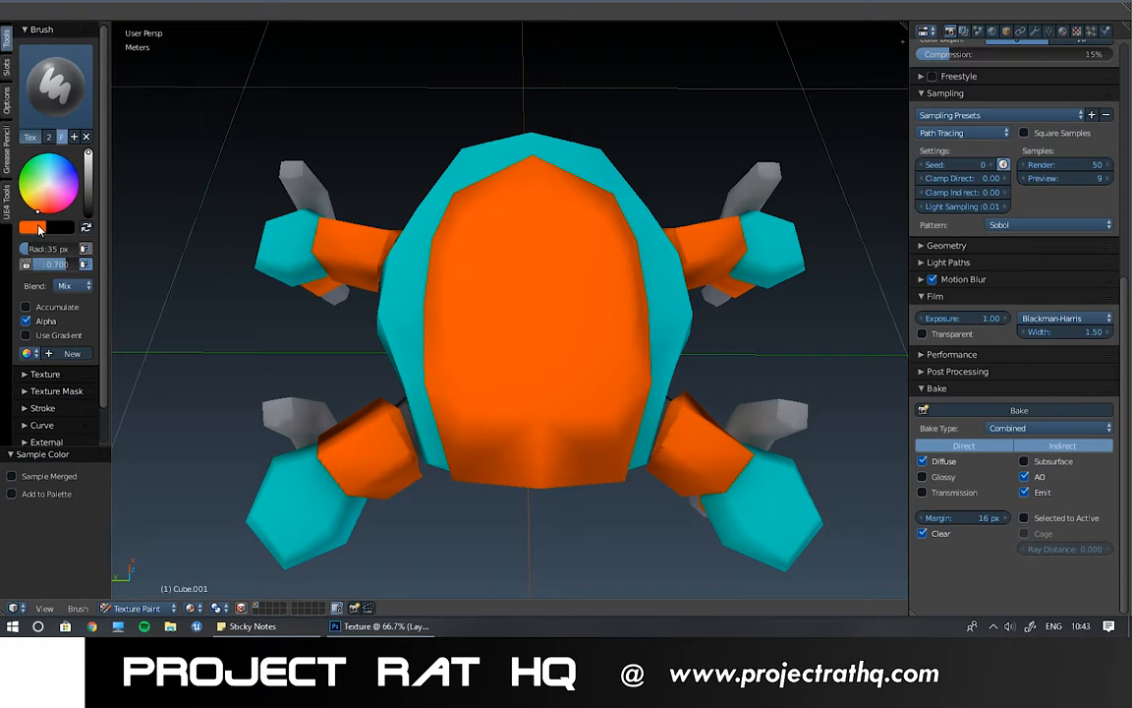
key(s)
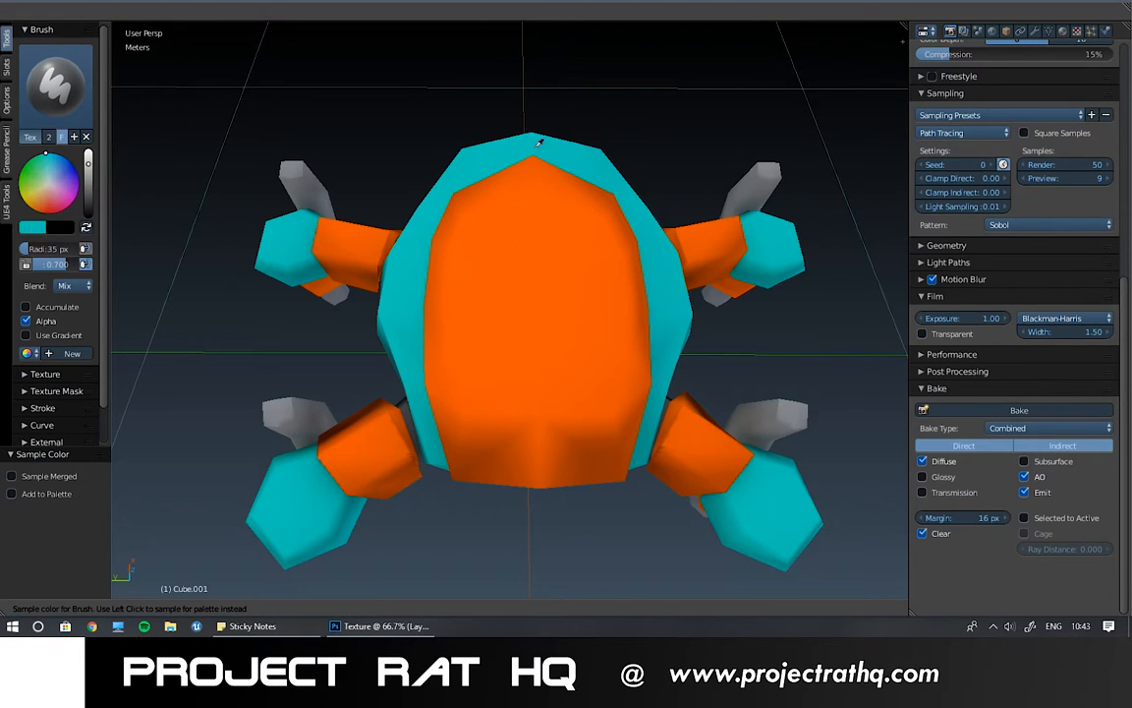
click(540, 289)
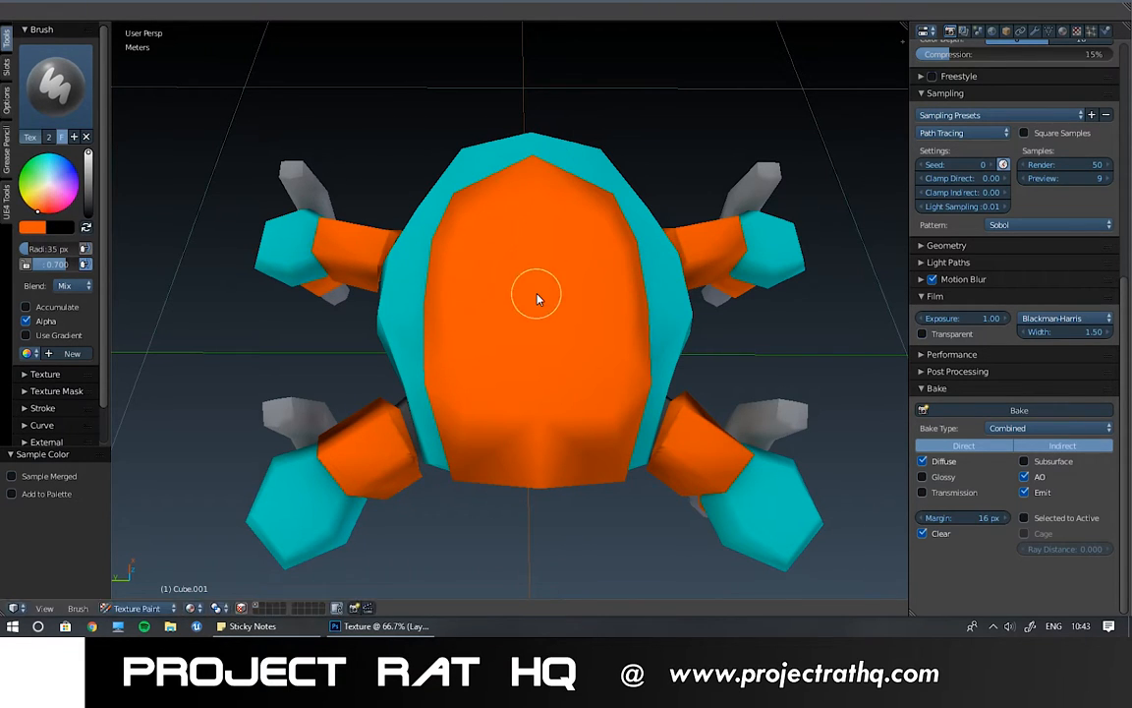
- Raise the orange brush colour's V value to 1.000 and set the brush blend mode to Add
drag(111, 204, 142, 204)
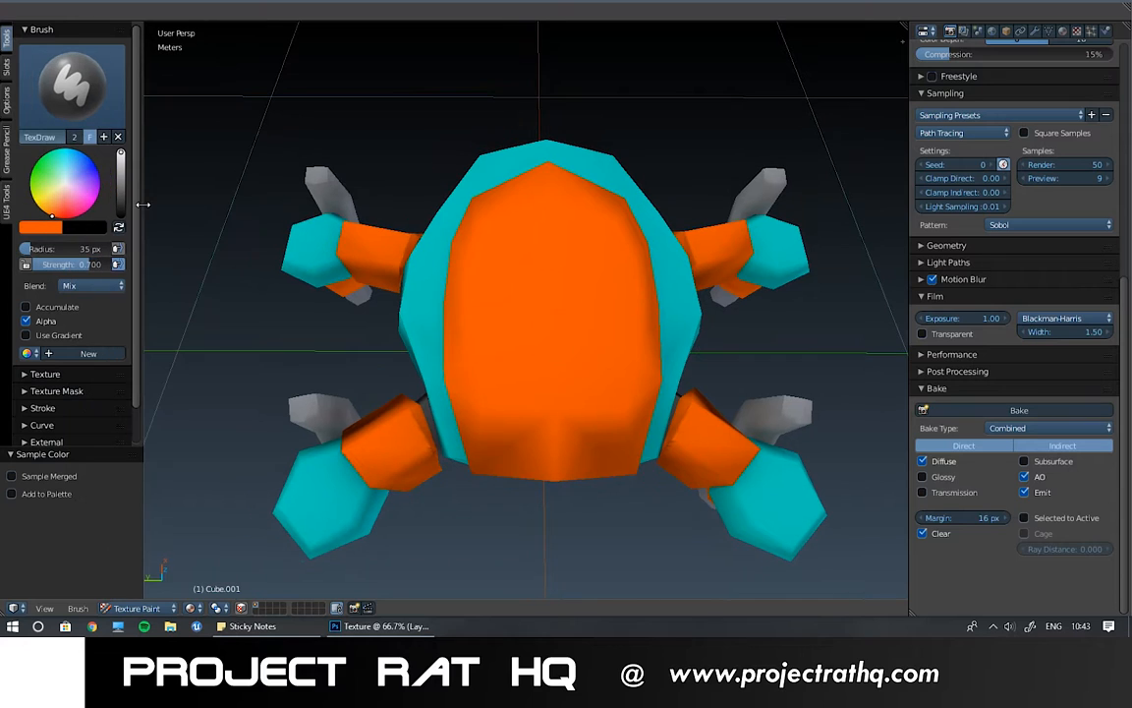
click(55, 228)
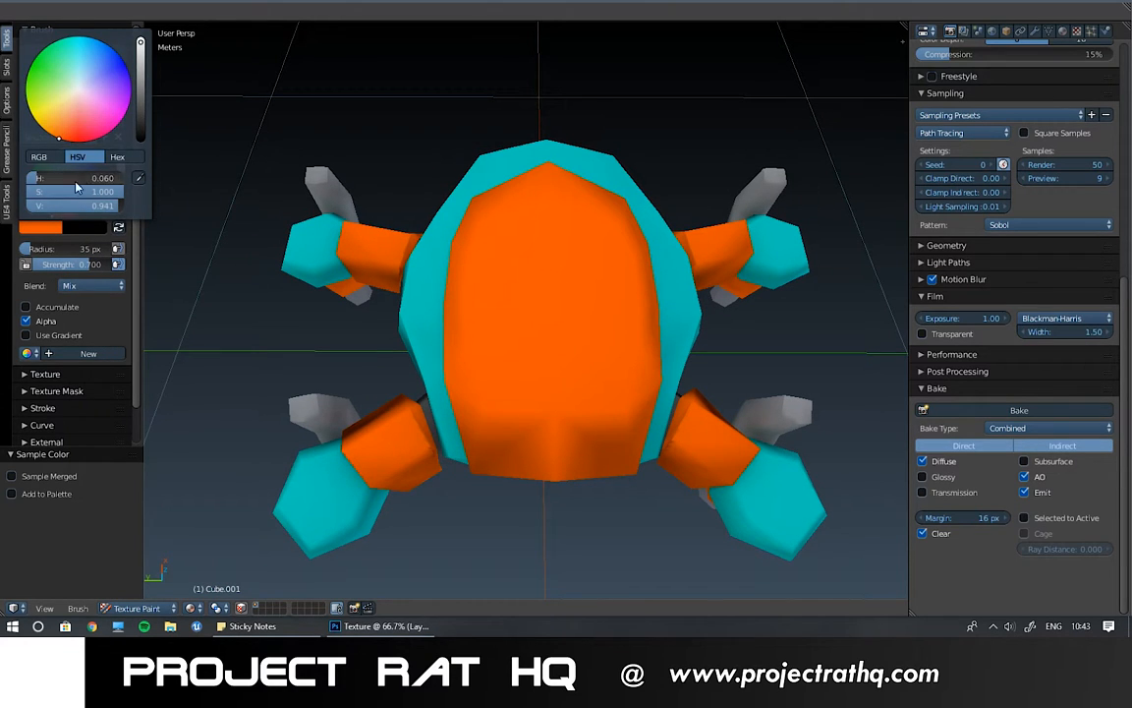
drag(79, 208, 84, 207)
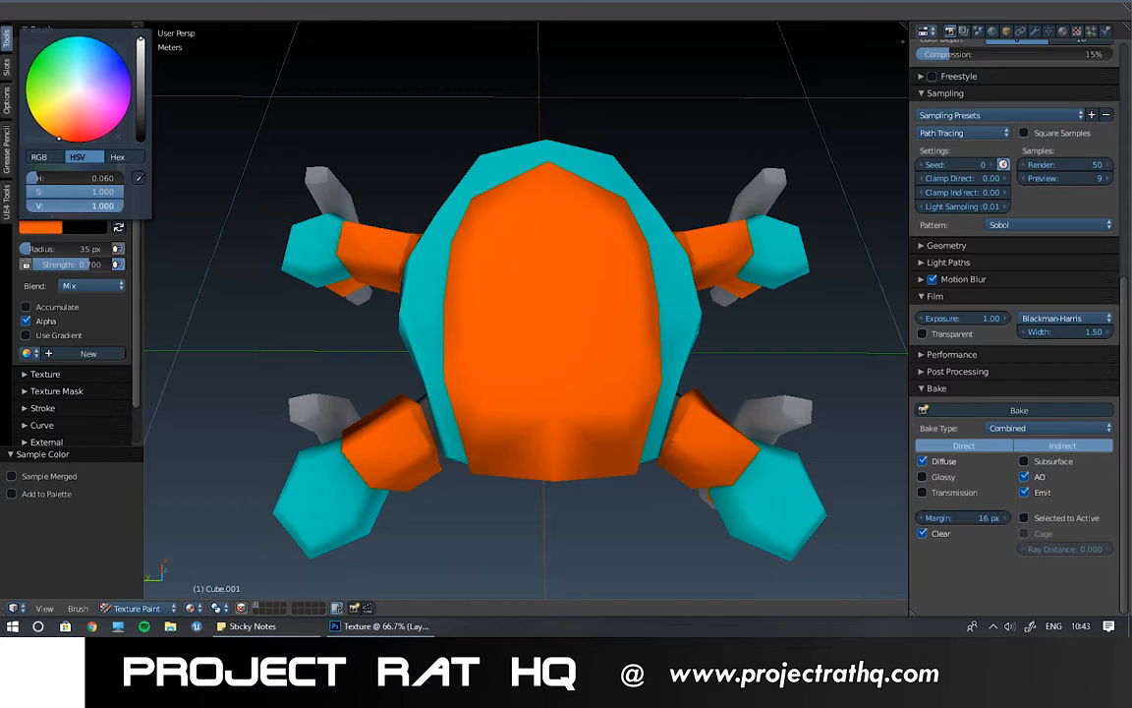
click(78, 284)
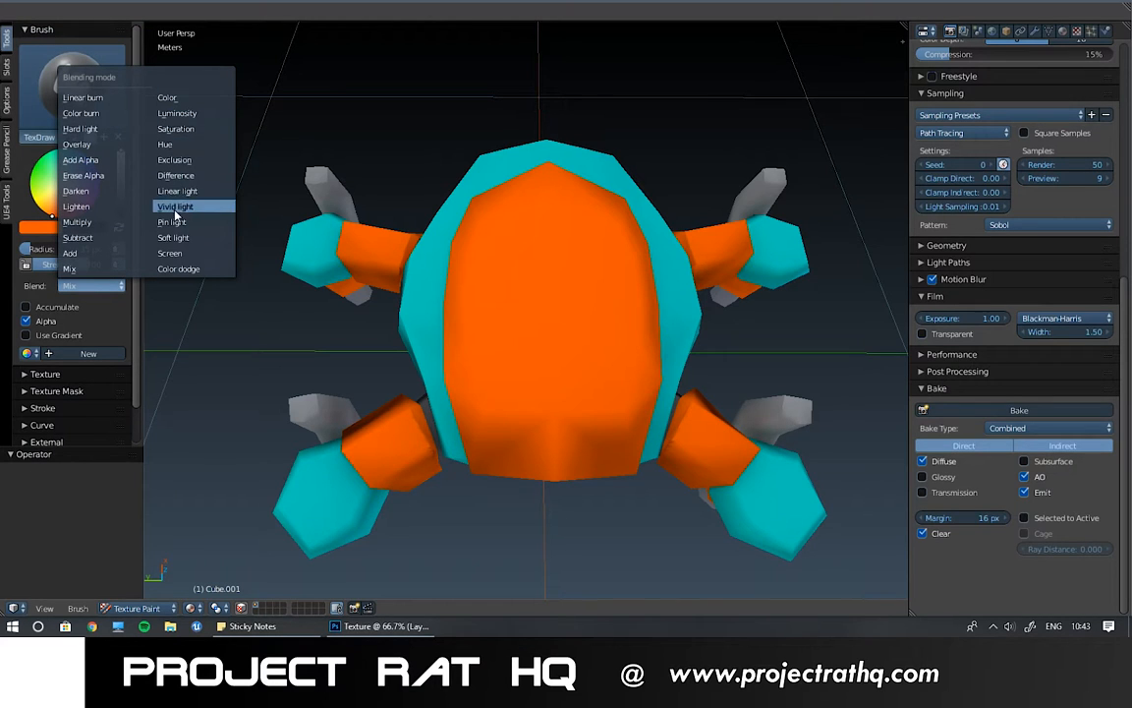
click(101, 253)
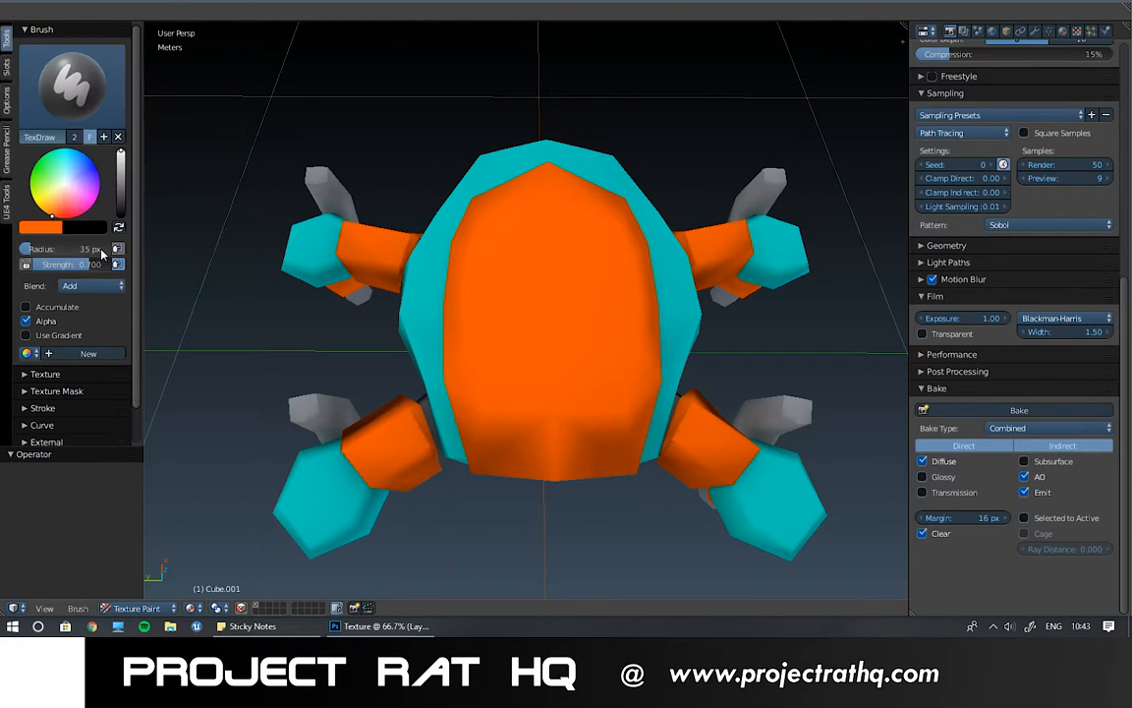
- Set the brush strength to 0.141 and radius to 93 px, and brighten the centre of the orange top plate
drag(496, 231, 550, 318)
key(ctrl+z)
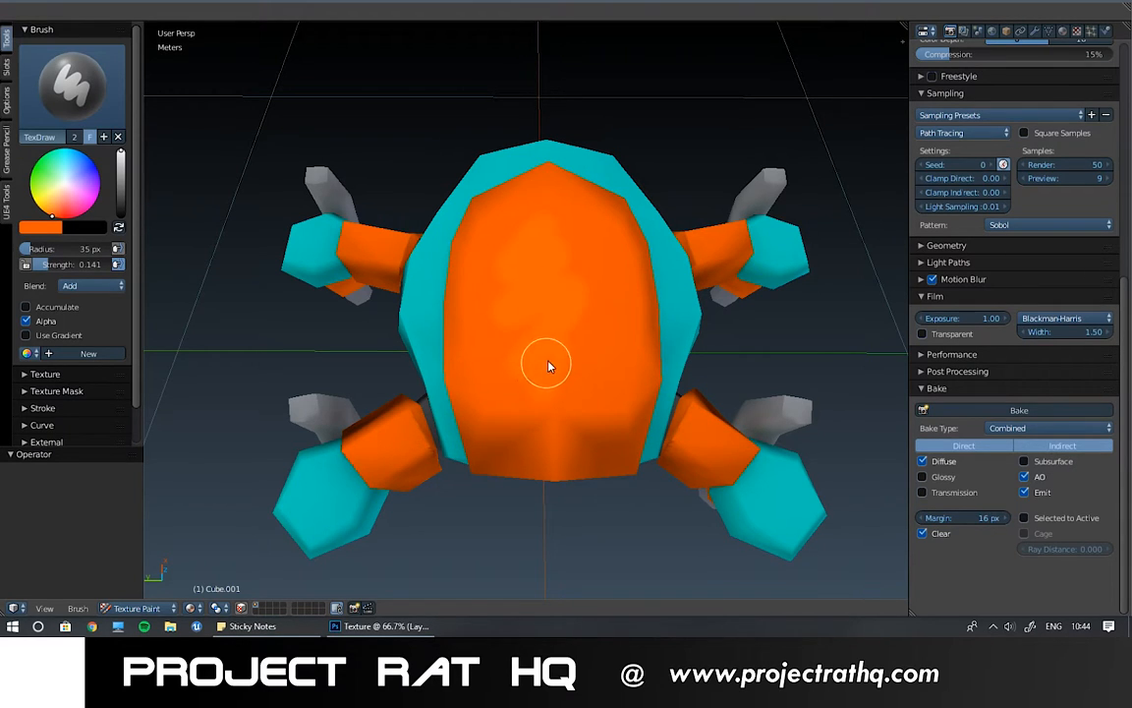
key(ctrl+z)
key(f)
click(595, 286)
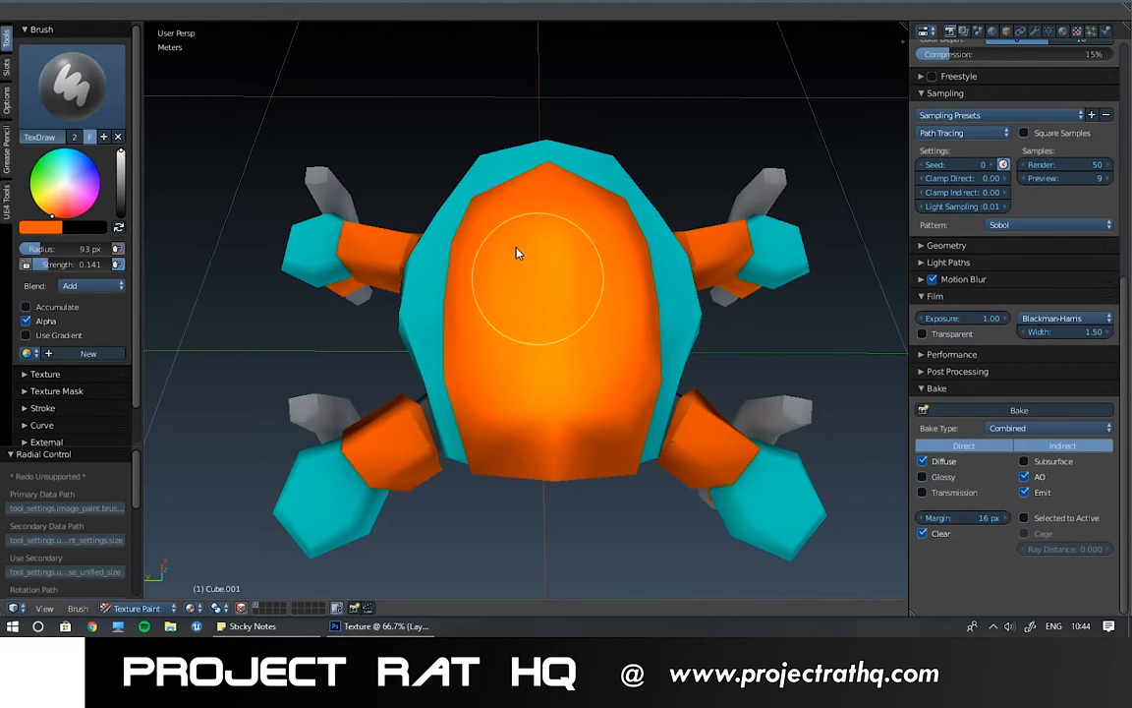
- Sample the teal on the front of the robot's body as the brush colour
mouse_move(516, 240)
middle_down()
mouse_move(624, 181)
mouse_move(488, 246)
mouse_move(594, 270)
middle_up()
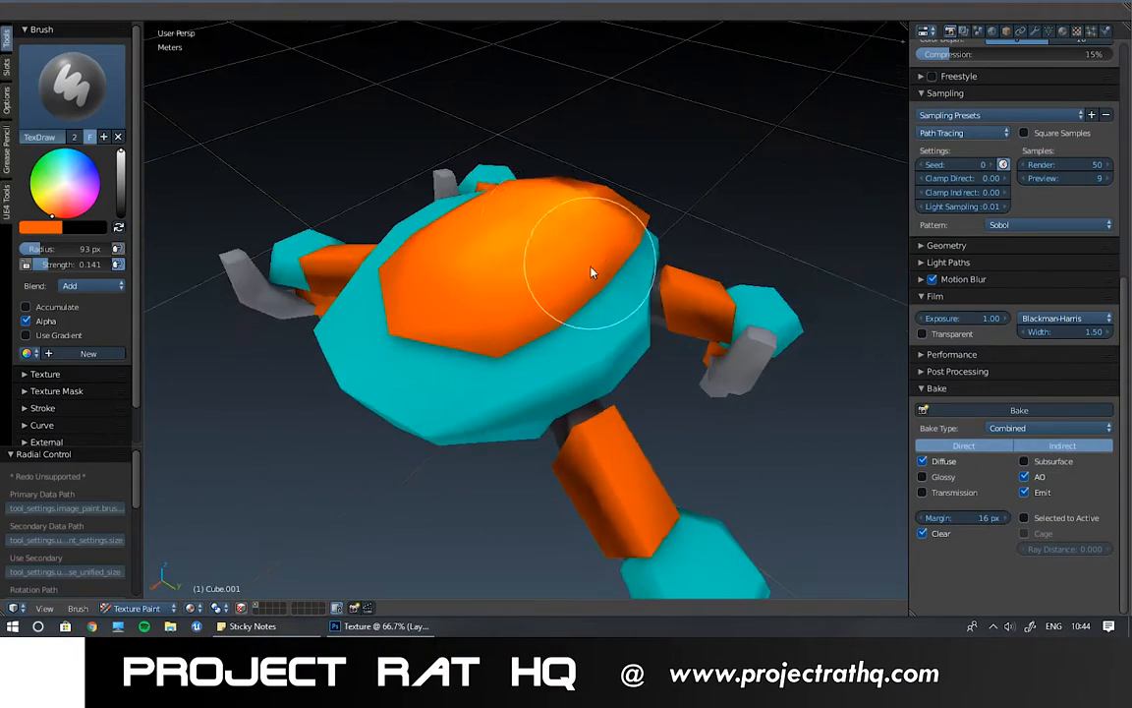
mouse_move(550, 233)
middle_down()
mouse_move(523, 247)
mouse_move(539, 236)
middle_up()
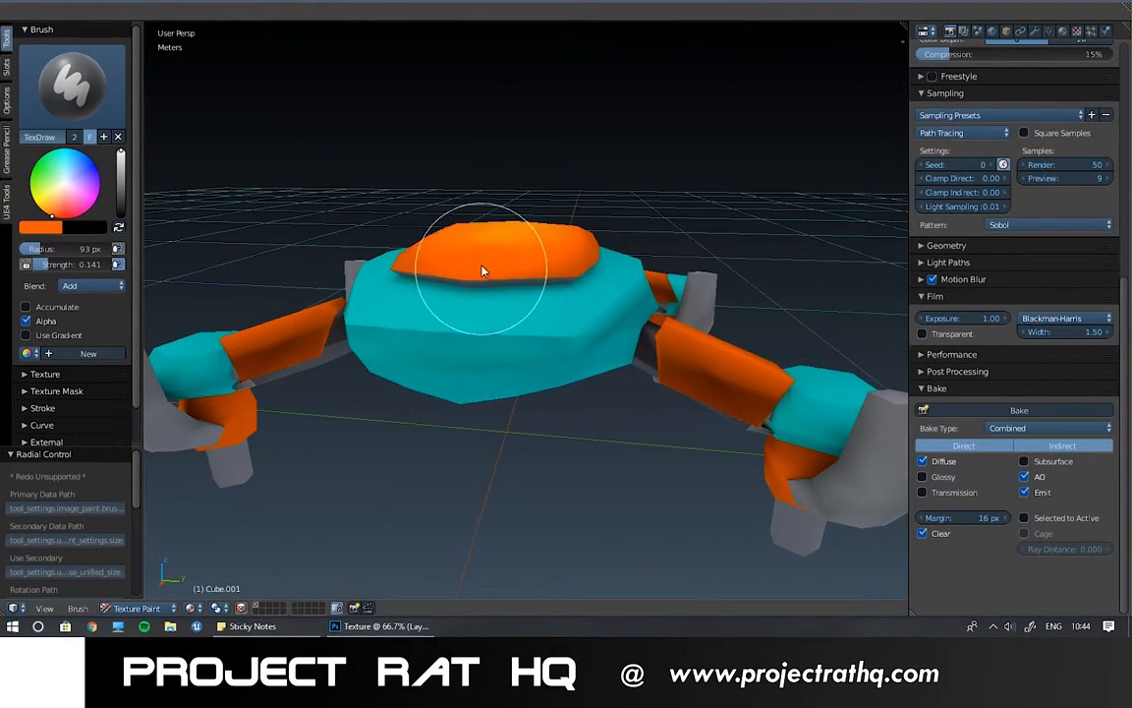
mouse_move(465, 265)
middle_down()
mouse_move(487, 273)
mouse_move(500, 245)
middle_up()
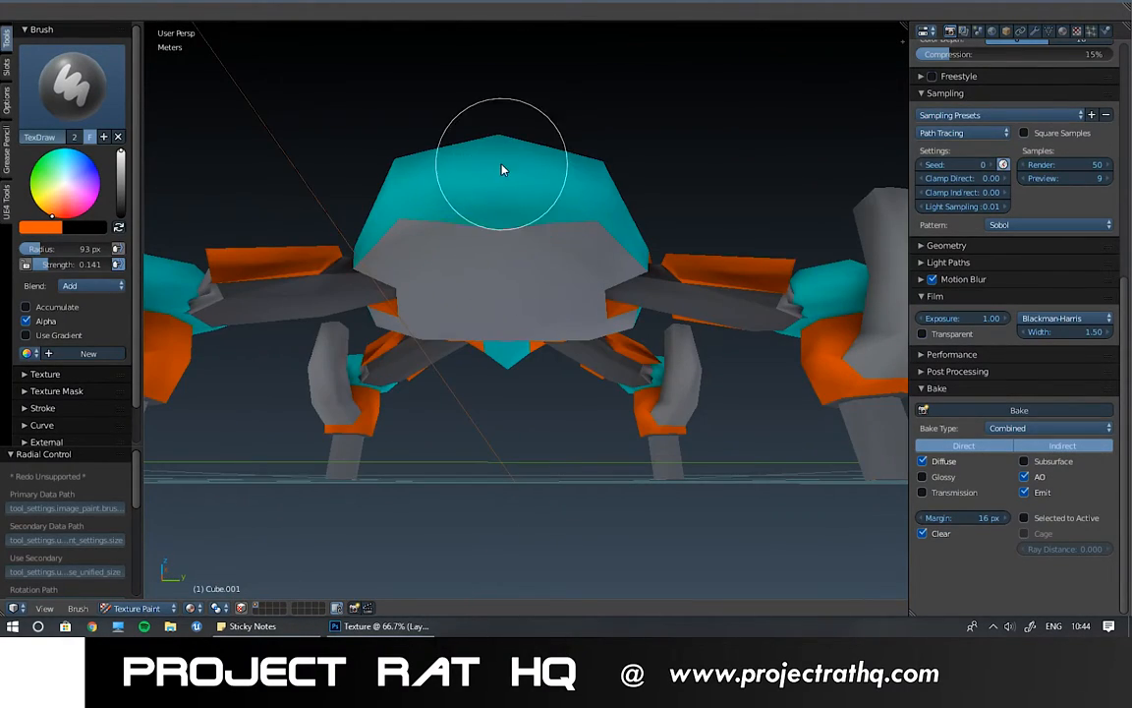
key(s)
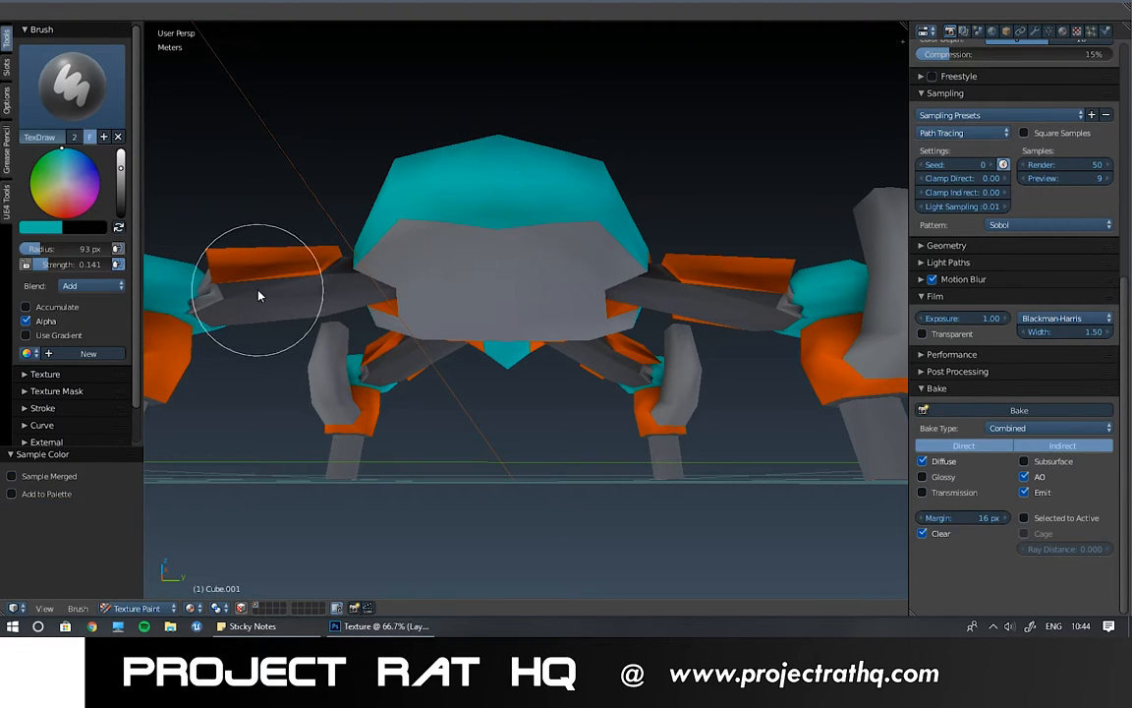
- Paint an additive teal highlight across the front of the robot's body
mouse_move(543, 174)
mouse_down()
mouse_move(457, 167)
mouse_move(473, 151)
mouse_move(545, 151)
mouse_up()
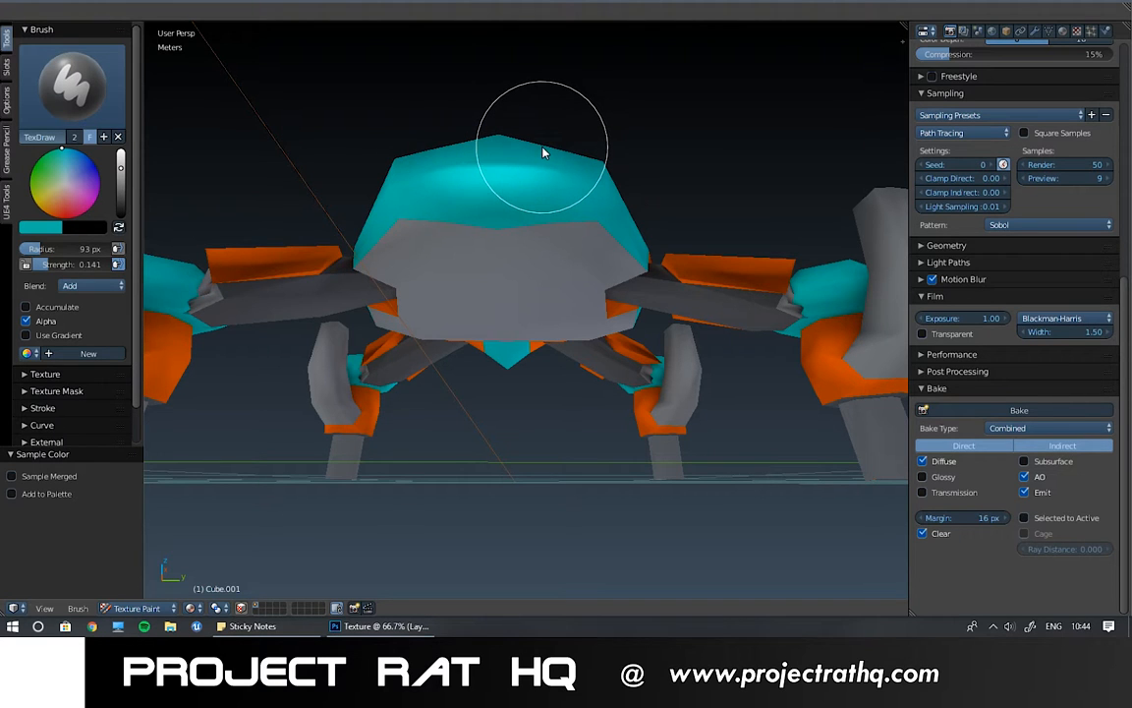
mouse_move(576, 221)
middle_down()
mouse_move(497, 260)
mouse_move(467, 260)
mouse_move(505, 263)
mouse_move(509, 214)
mouse_move(489, 220)
mouse_move(523, 245)
mouse_move(609, 251)
mouse_move(522, 252)
mouse_move(543, 195)
mouse_move(603, 238)
mouse_move(464, 228)
middle_up()
key(ctrl+z)
key(ctrl+shift+z)
mouse_move(464, 228)
mouse_down()
mouse_move(586, 231)
mouse_move(554, 261)
mouse_move(602, 235)
mouse_move(552, 252)
mouse_move(487, 207)
mouse_move(621, 233)
mouse_move(417, 255)
mouse_move(412, 240)
mouse_move(596, 245)
mouse_up()
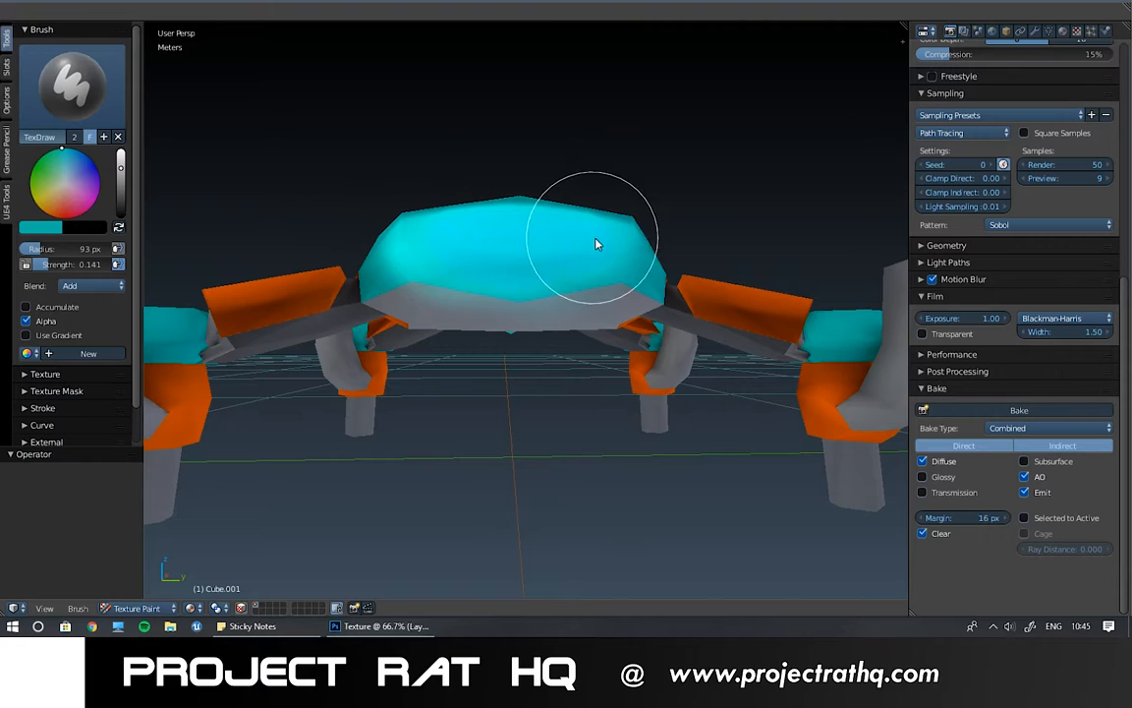
- Inspect the brightened teal front from farther away and undo its highlight strokes
mouse_move(563, 177)
middle_down()
mouse_move(447, 204)
mouse_move(528, 209)
mouse_move(553, 245)
mouse_move(529, 243)
mouse_move(536, 195)
mouse_move(590, 373)
middle_up()
scroll(551, 258, down, 7)
scroll(590, 373, up, 3)
scroll(522, 204, down, 1)
scroll(522, 231, up, 3)
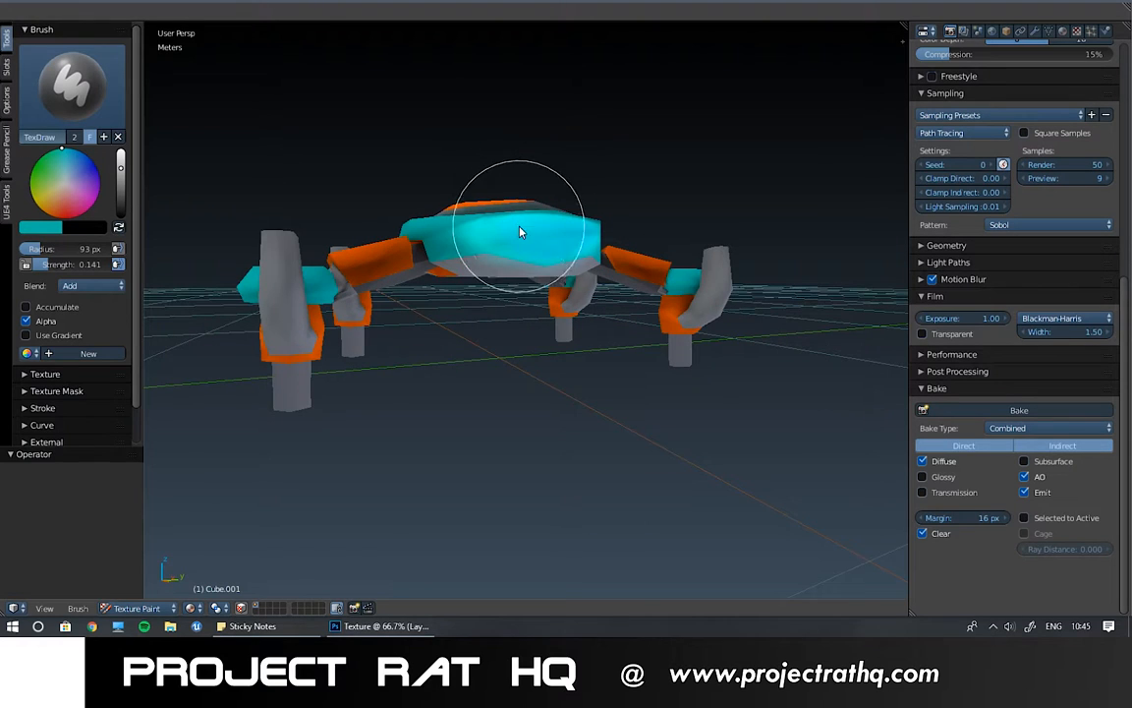
scroll(547, 232, up, 1)
key(ctrl+z)
key(ctrl+z)
key(ctrl+z)
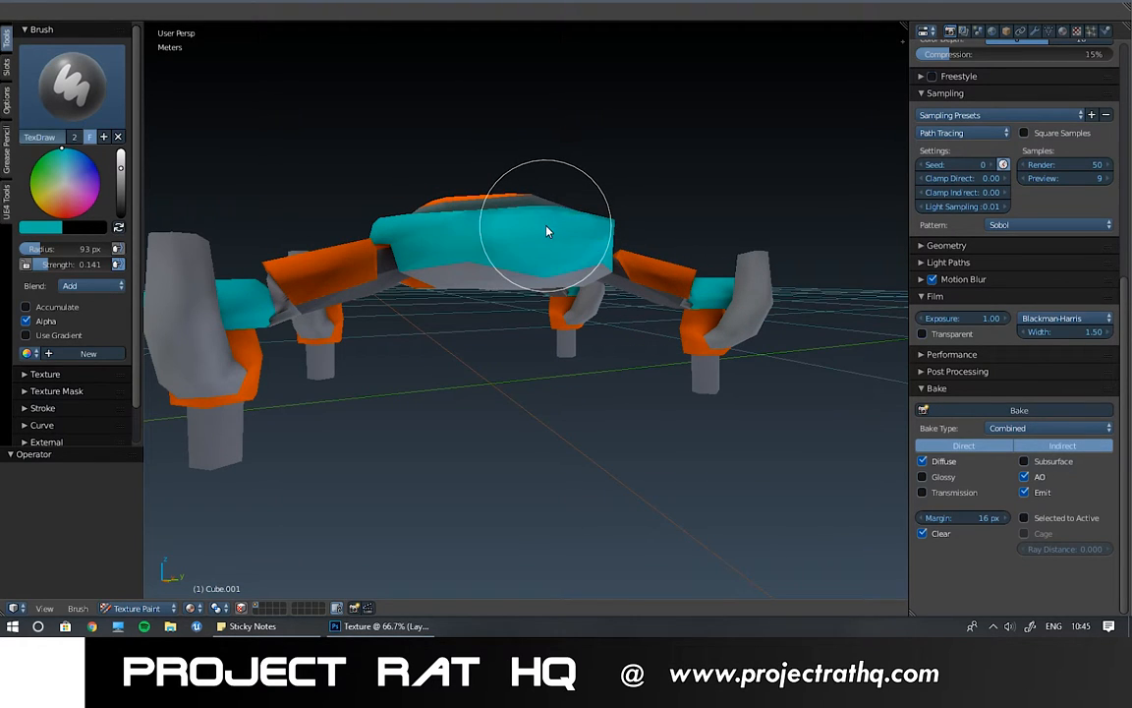
- Enable face selection masking for painting and switch the robot to Edit Mode
middle_drag(608, 258, 580, 263)
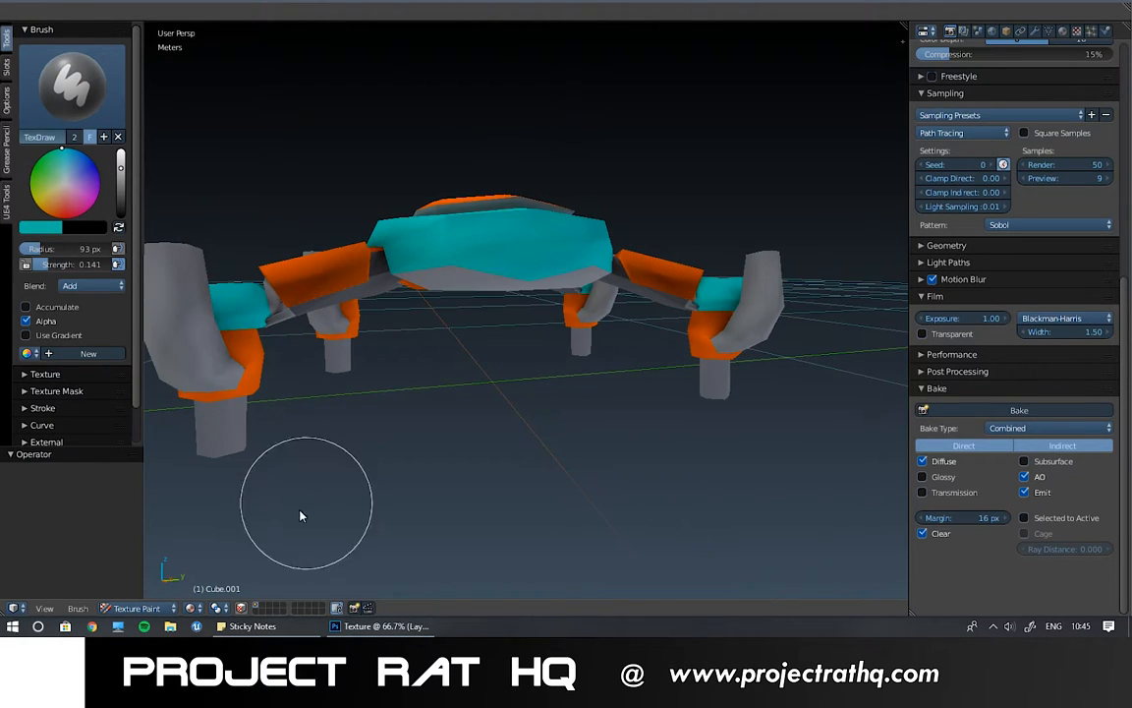
click(242, 609)
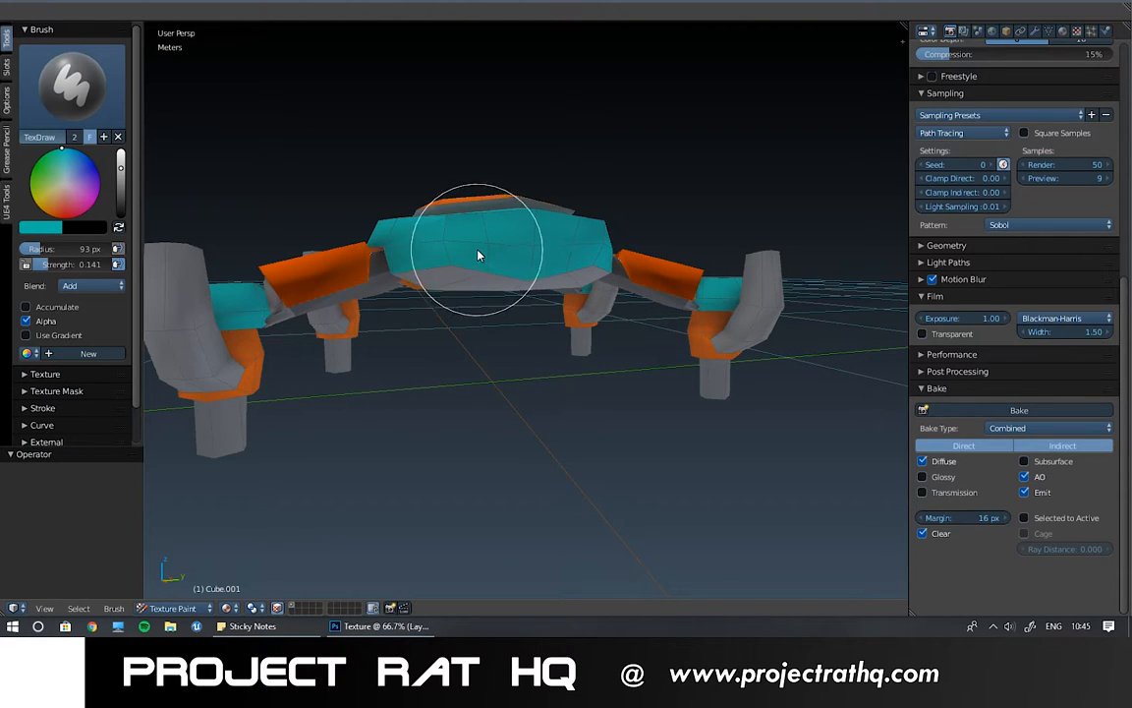
key(Tab)
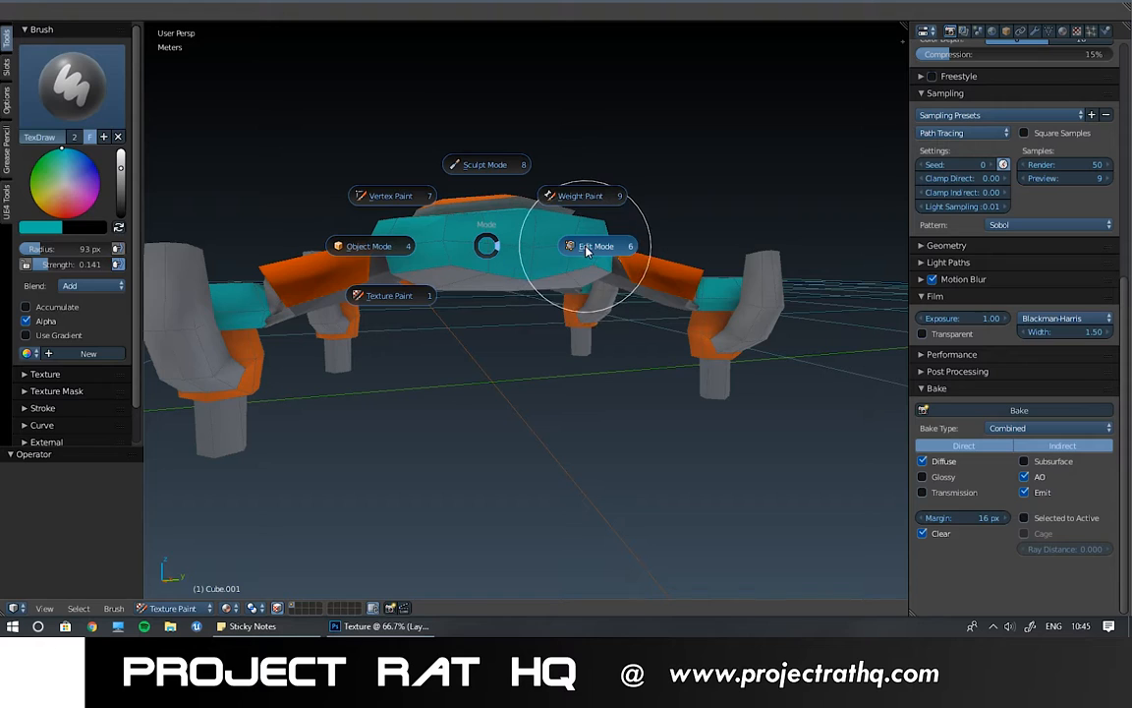
click(580, 263)
- Select the two rows of teal faces on the front of the robot's body
right_click(479, 236)
shift+right_click(528, 228)
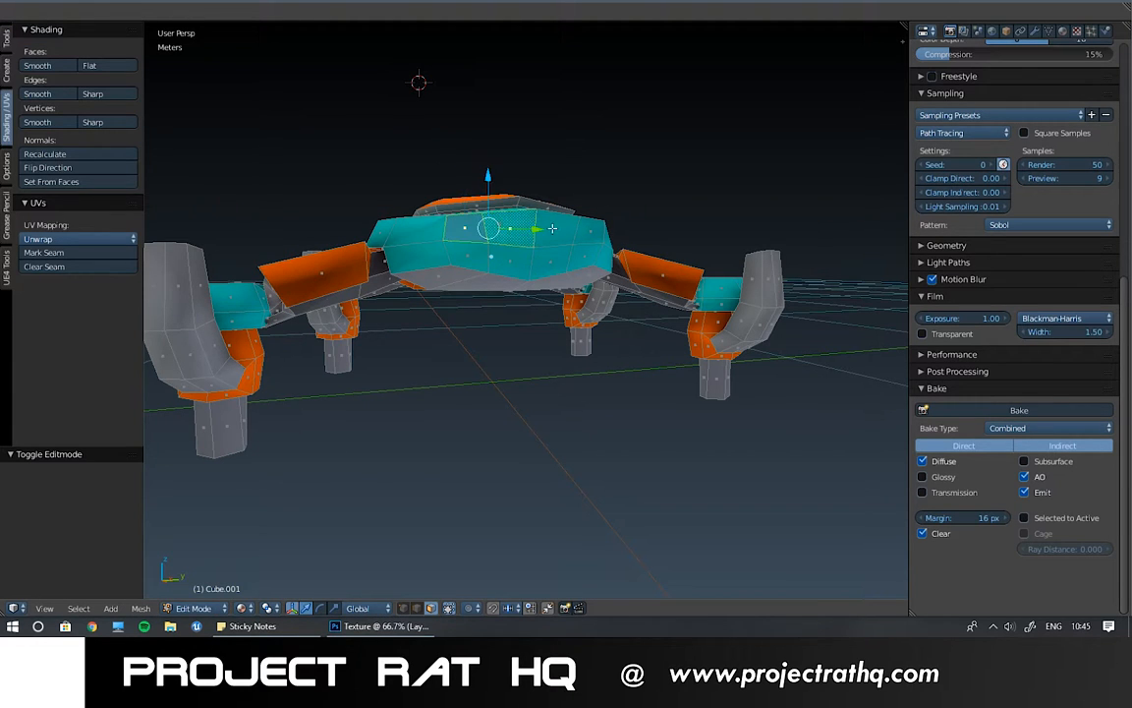
shift+right_click(560, 232)
shift+right_click(600, 233)
shift+right_click(571, 252)
shift+right_click(513, 258)
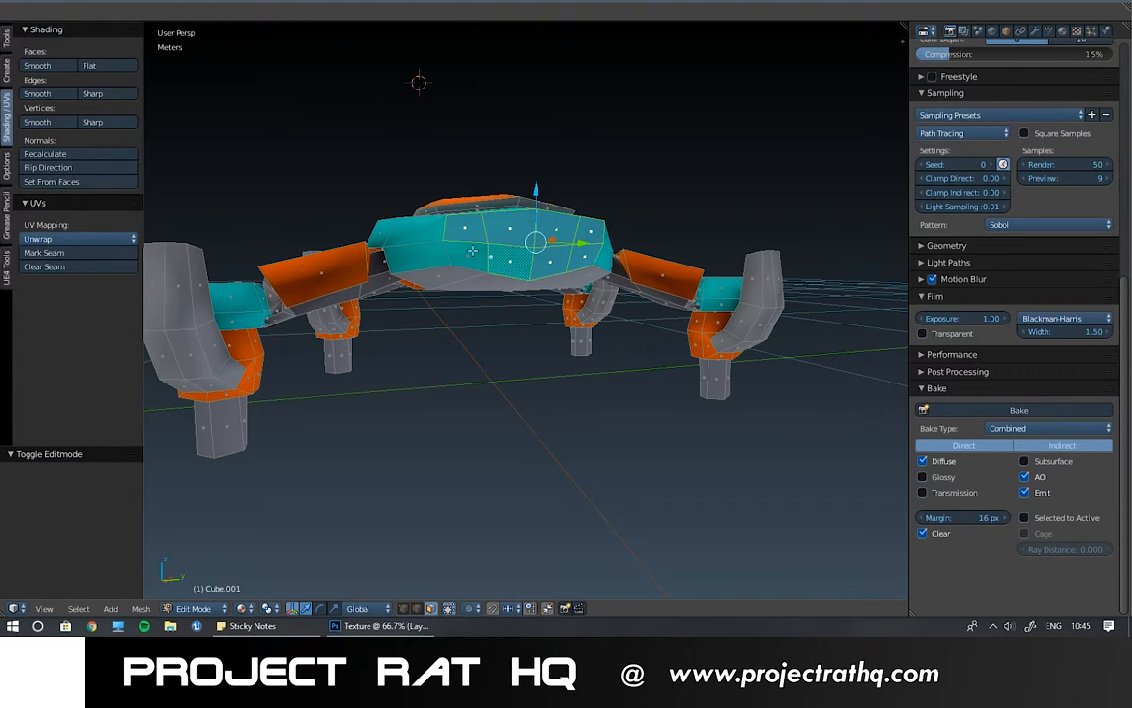
- Return the robot to Texture Paint mode and restrict painting to the selected front faces with the face selection mask
key(ctrl+Tab)
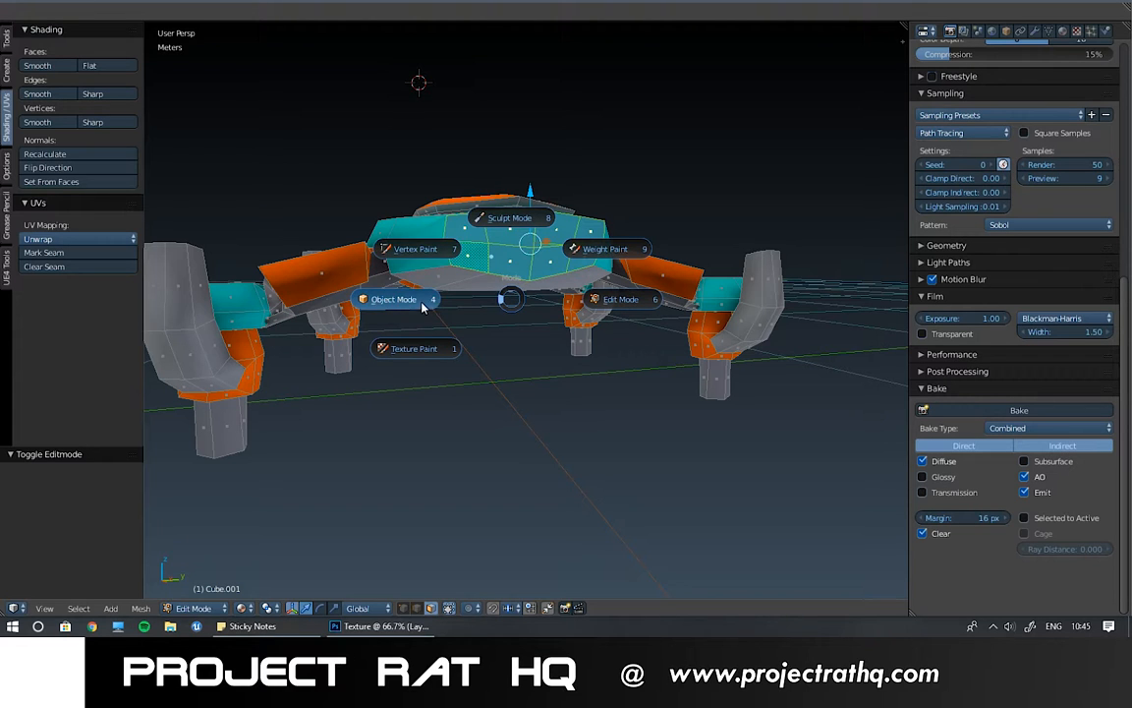
click(417, 350)
click(172, 608)
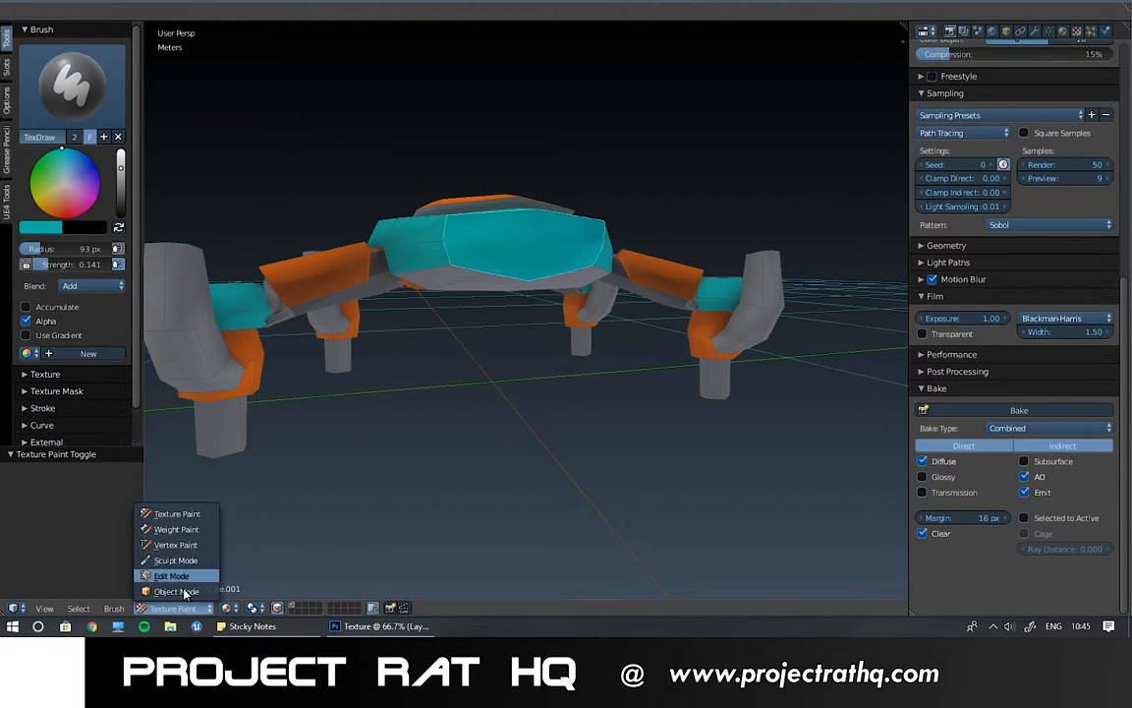
click(176, 514)
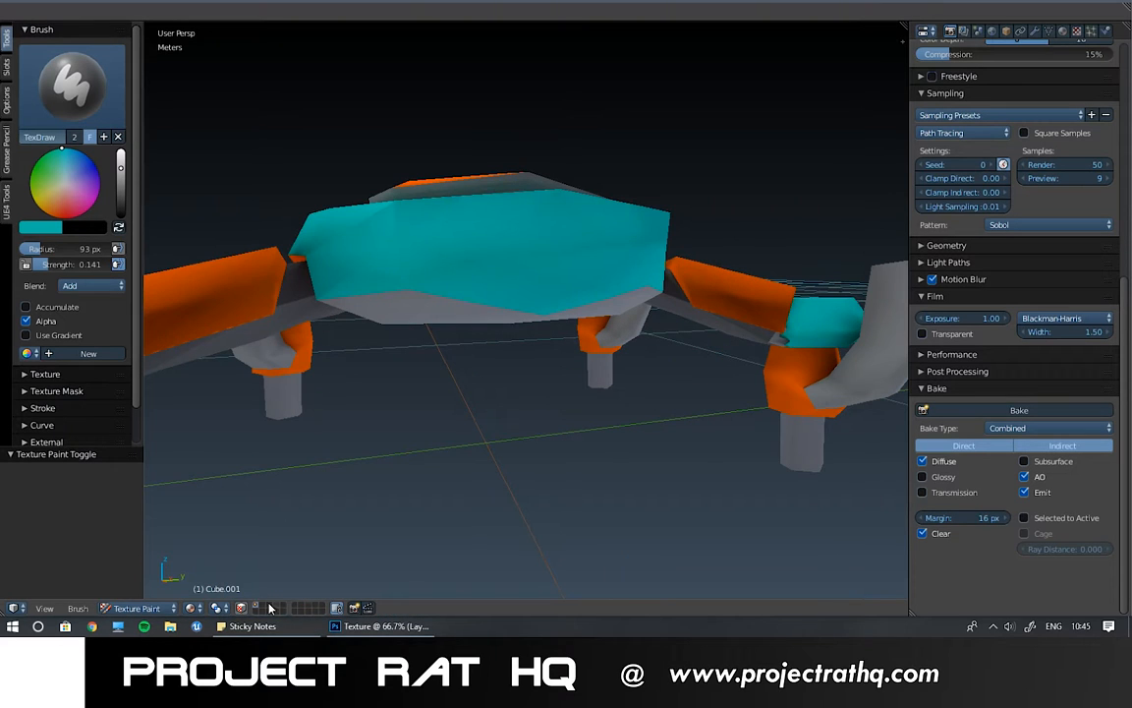
click(241, 607)
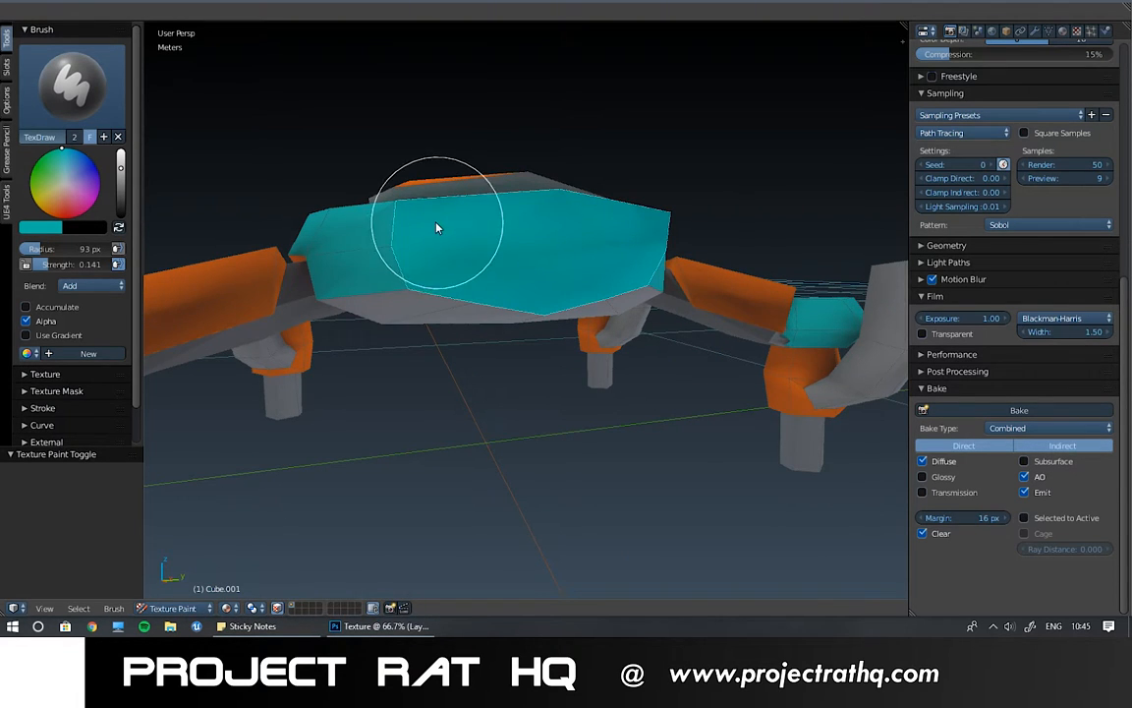
- Test a teal stroke across the edge of the masked front faces and undo it
mouse_move(447, 235)
middle_down()
mouse_move(467, 228)
mouse_move(395, 222)
mouse_move(578, 263)
mouse_move(523, 238)
mouse_move(590, 316)
middle_up()
mouse_move(590, 316)
mouse_down()
mouse_move(539, 275)
mouse_move(548, 236)
mouse_move(573, 248)
mouse_move(555, 268)
mouse_up()
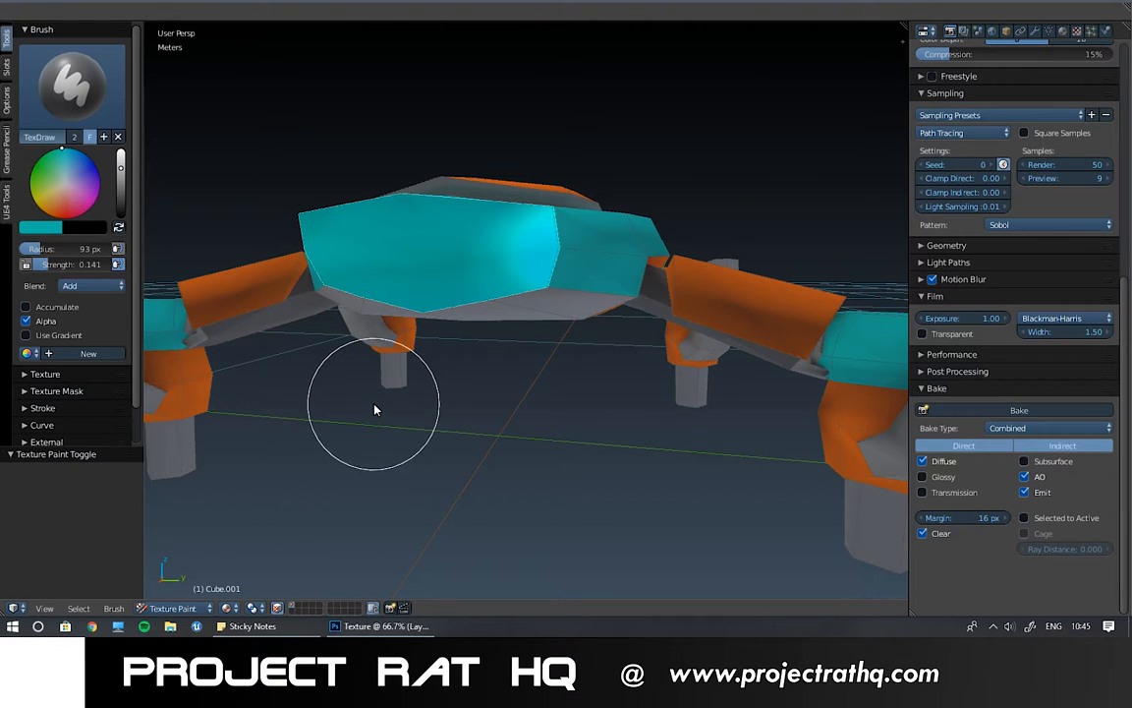
key(ctrl+z)
key(ctrl+z)
key(ctrl+z)
key(ctrl+z)
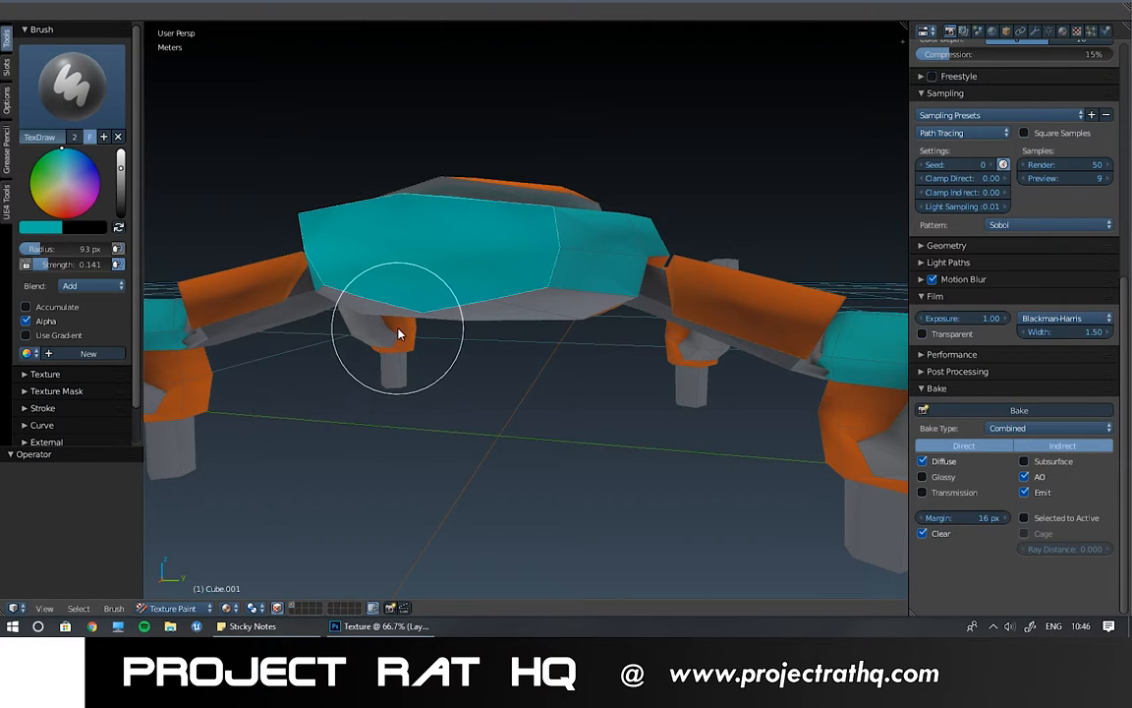
- Brighten the masked front faces of the body with additive teal strokes
mouse_move(384, 244)
middle_down()
mouse_move(497, 202)
mouse_move(558, 253)
middle_up()
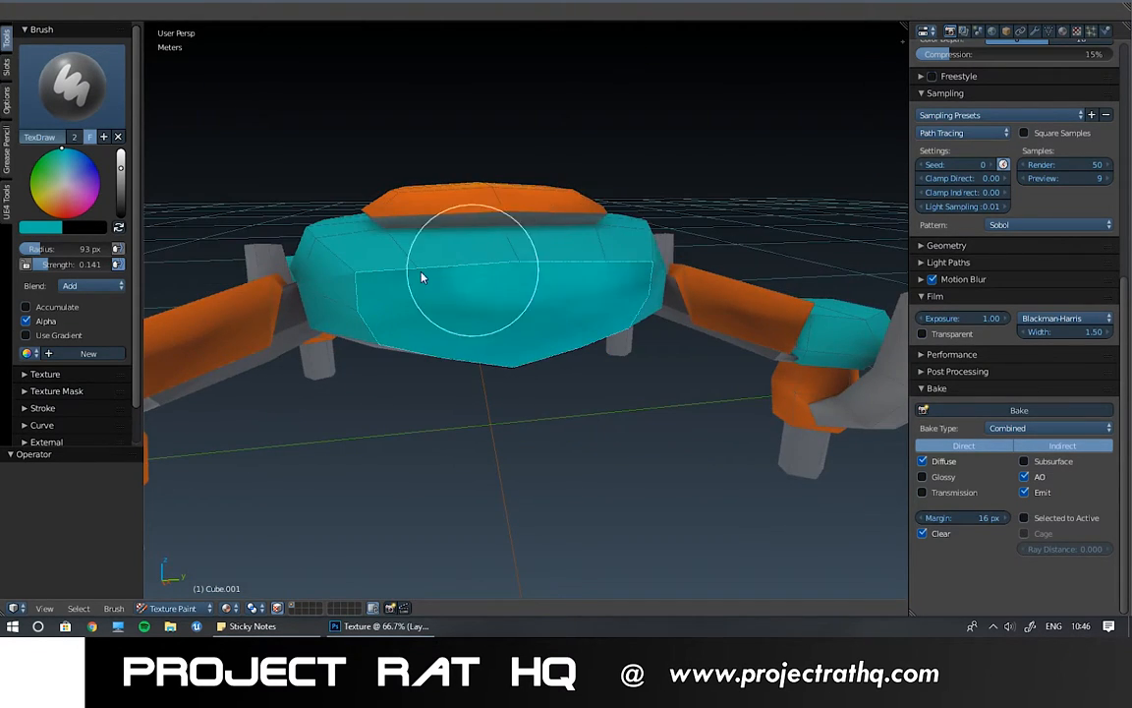
drag(577, 286, 375, 291)
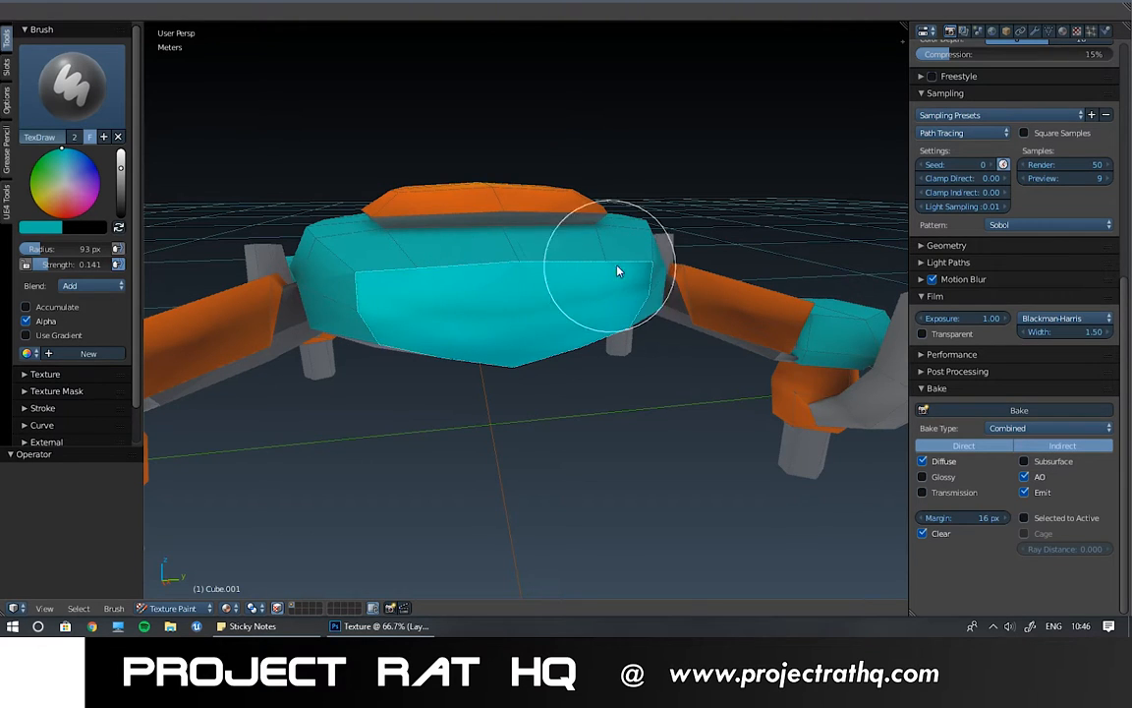
drag(606, 286, 474, 306)
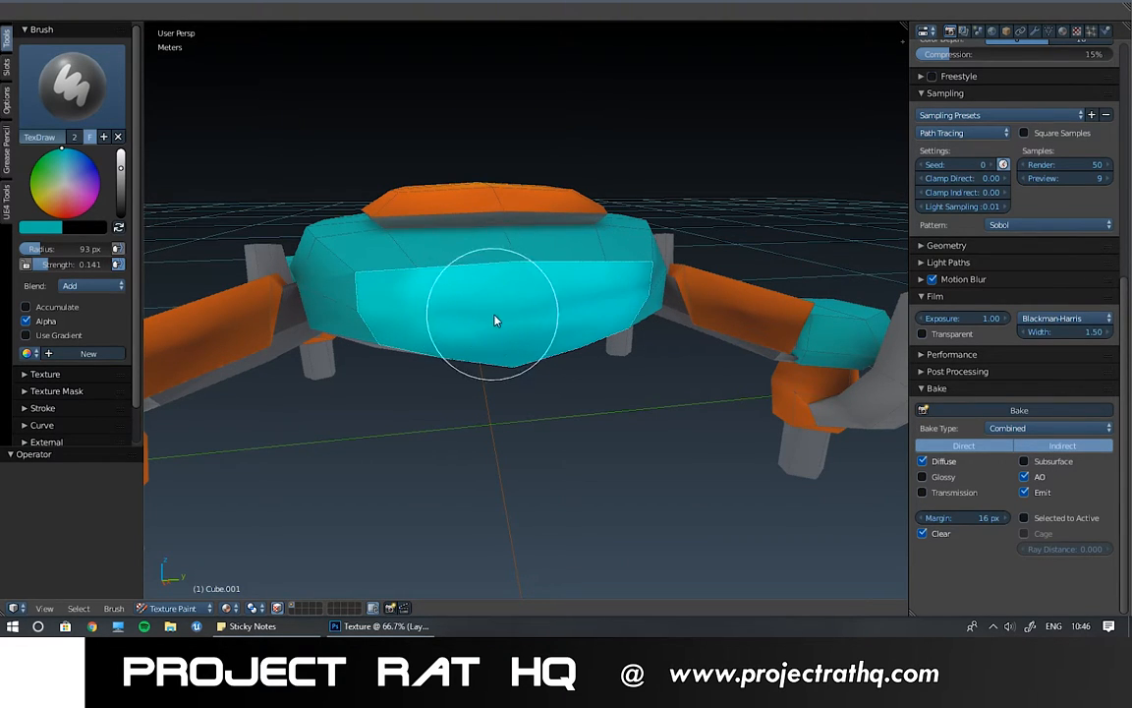
middle_drag(497, 318, 486, 268)
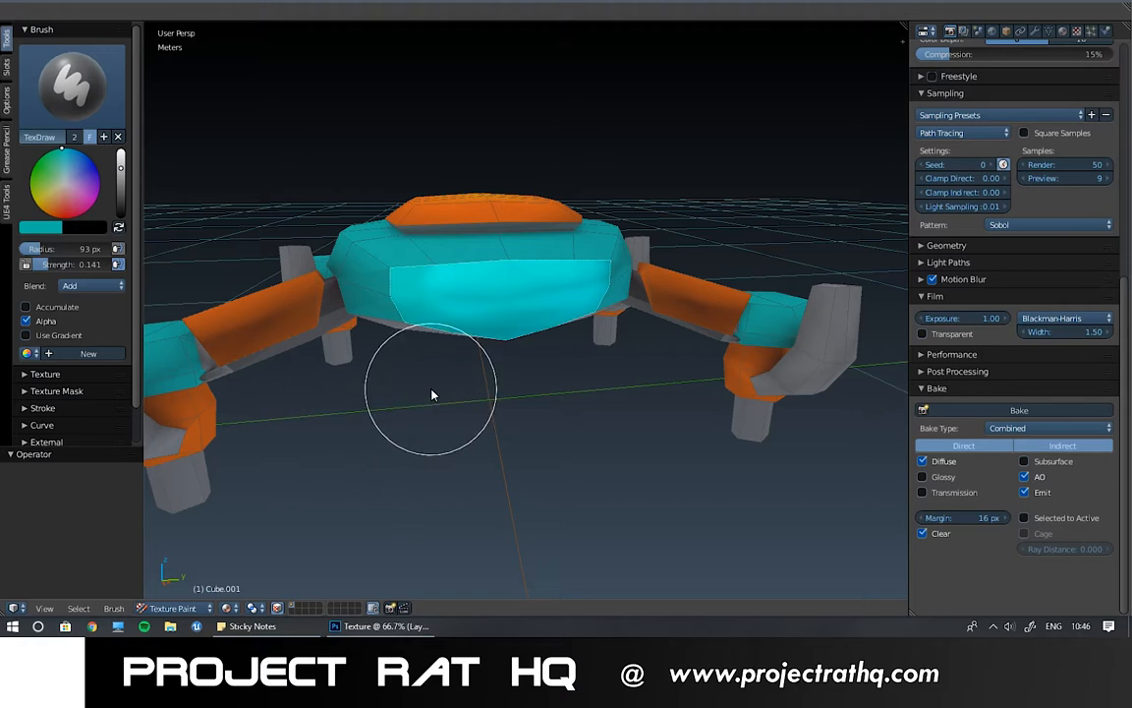
- Switch the robot to Object Mode to view it without the mask, and enter Edit Mode
key(ctrl+Tab)
click(344, 393)
middle_drag(344, 393, 450, 344)
key(ctrl+Tab)
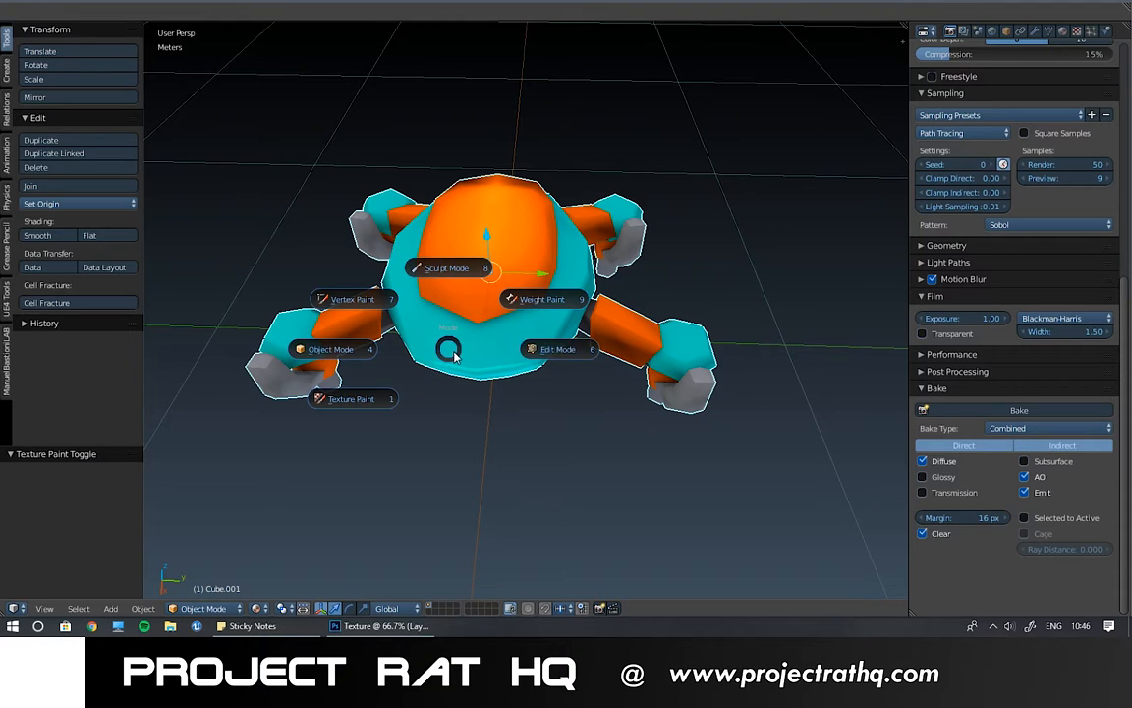
click(552, 354)
- Replace the selection with two teal faces in front of the orange plate, and extend it with Select Linked Flat Faces at 37.1° sharpness
middle_drag(421, 305, 399, 286)
key(a)
right_click(436, 316)
shift+right_click(482, 335)
scroll(484, 342, up, 2)
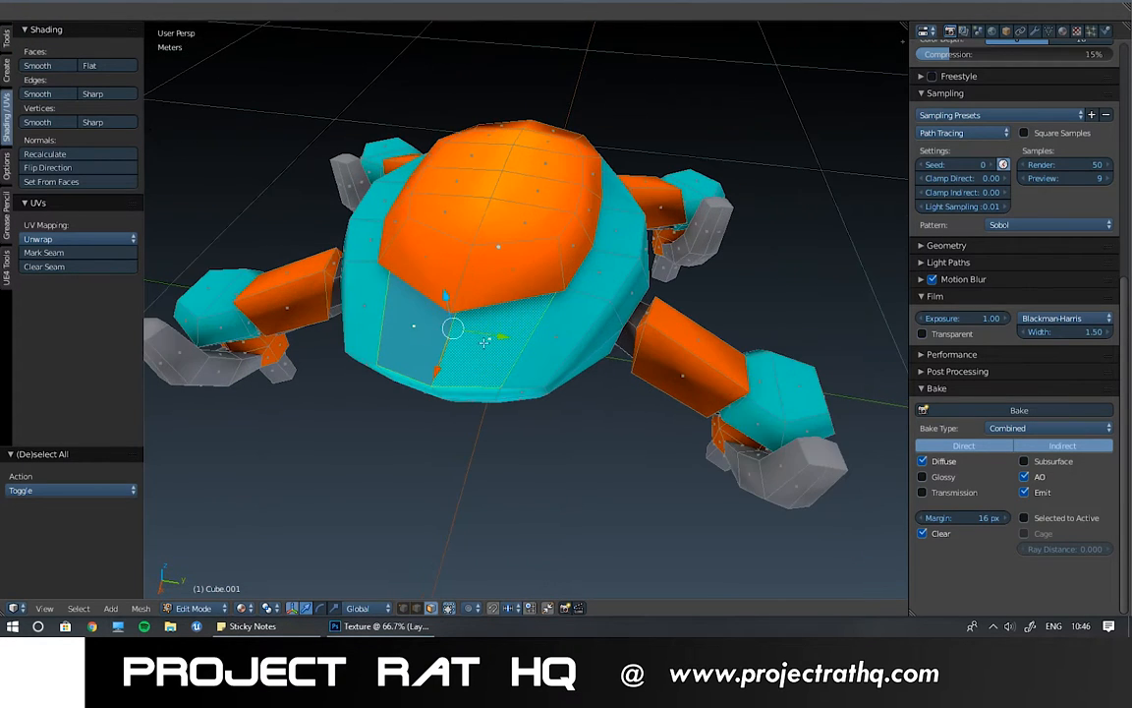
middle_drag(561, 260, 538, 297)
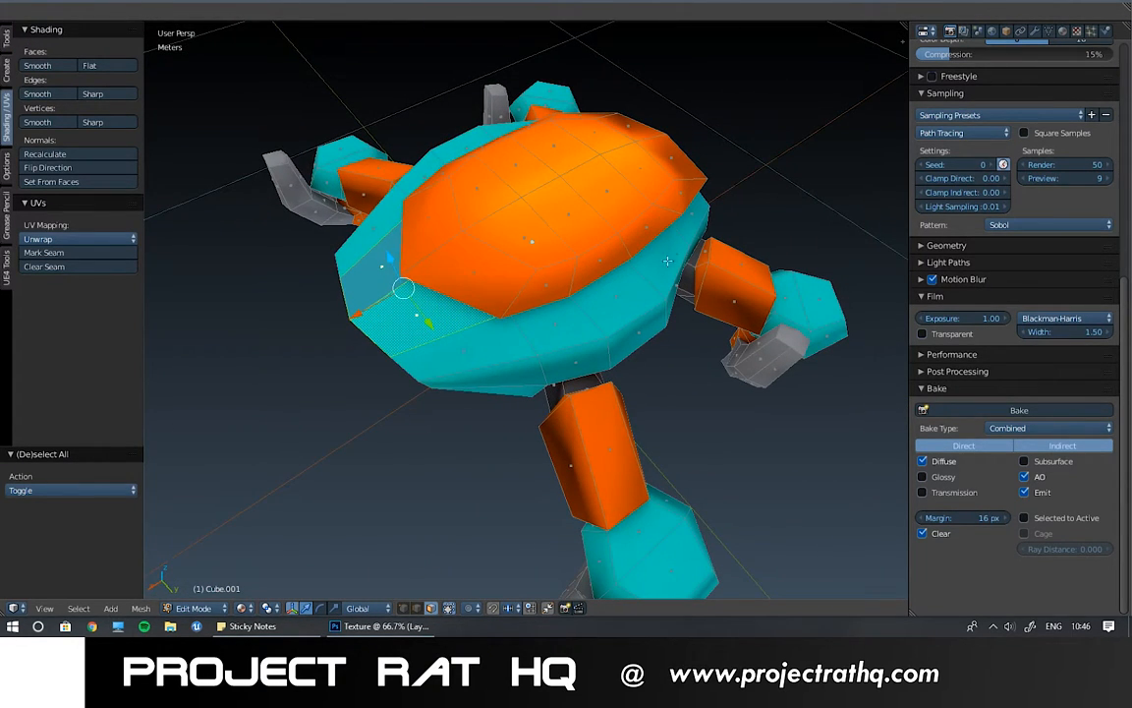
middle_drag(381, 293, 470, 273)
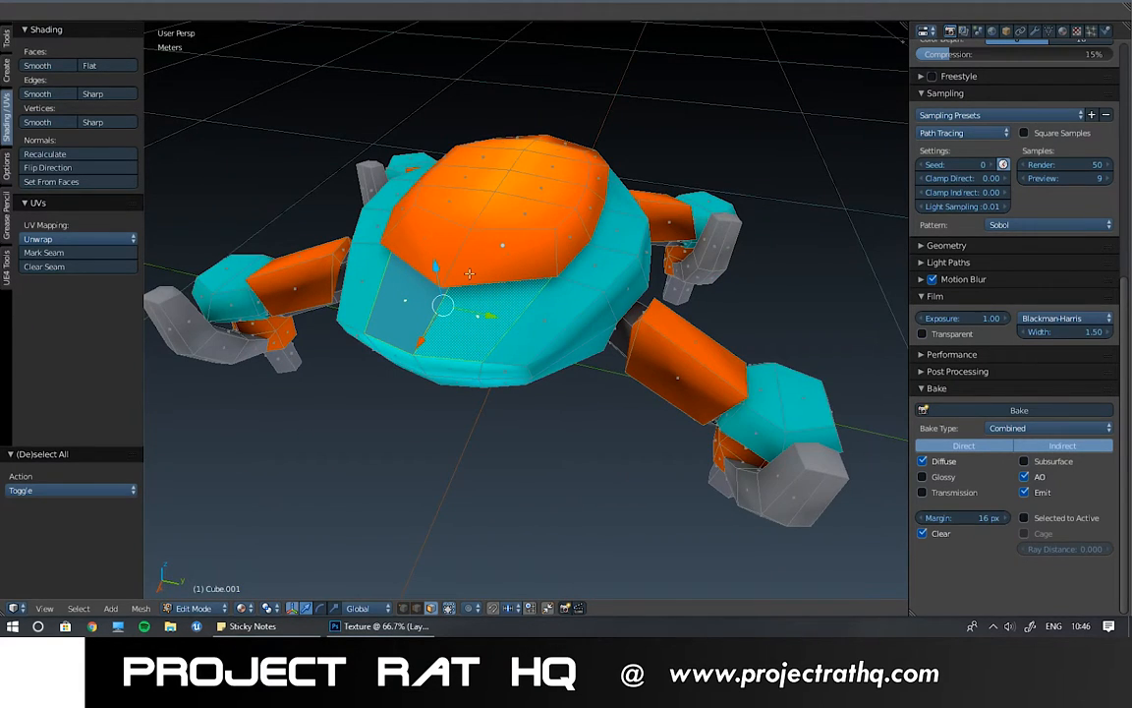
key(ctrl+shift+alt+f)
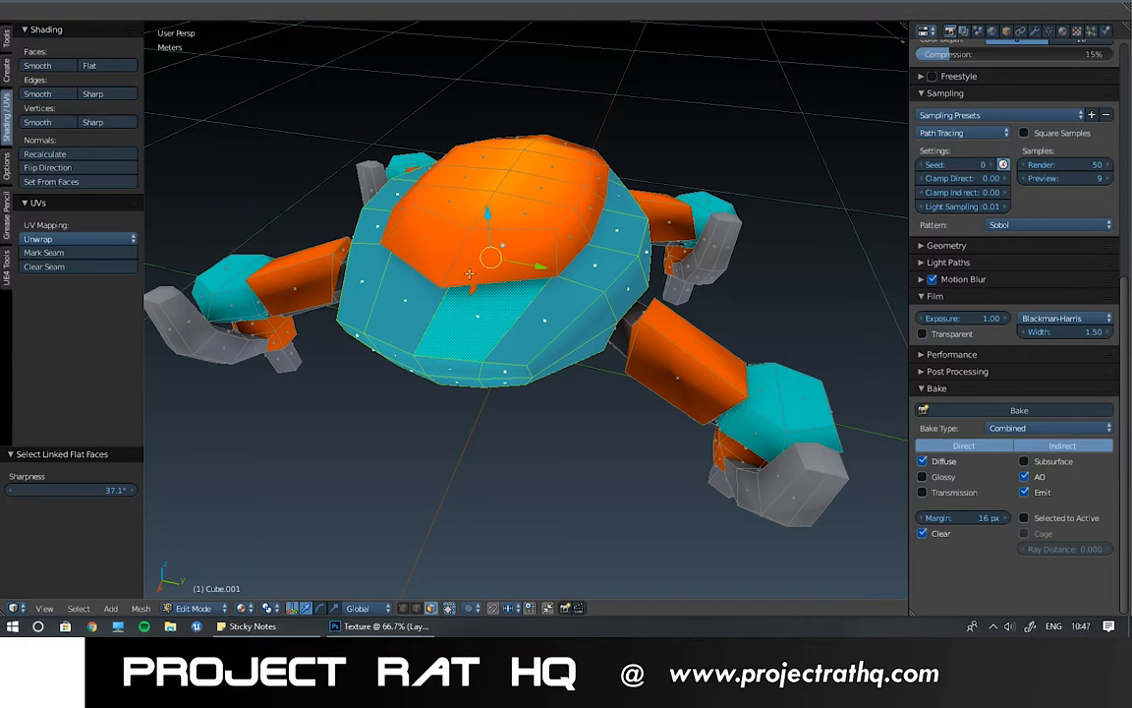
- Set the Select Linked Flat Faces sharpness to 33.9° so only the body's upper teal faces around the orange plate are selected
middle_drag(395, 274, 472, 263)
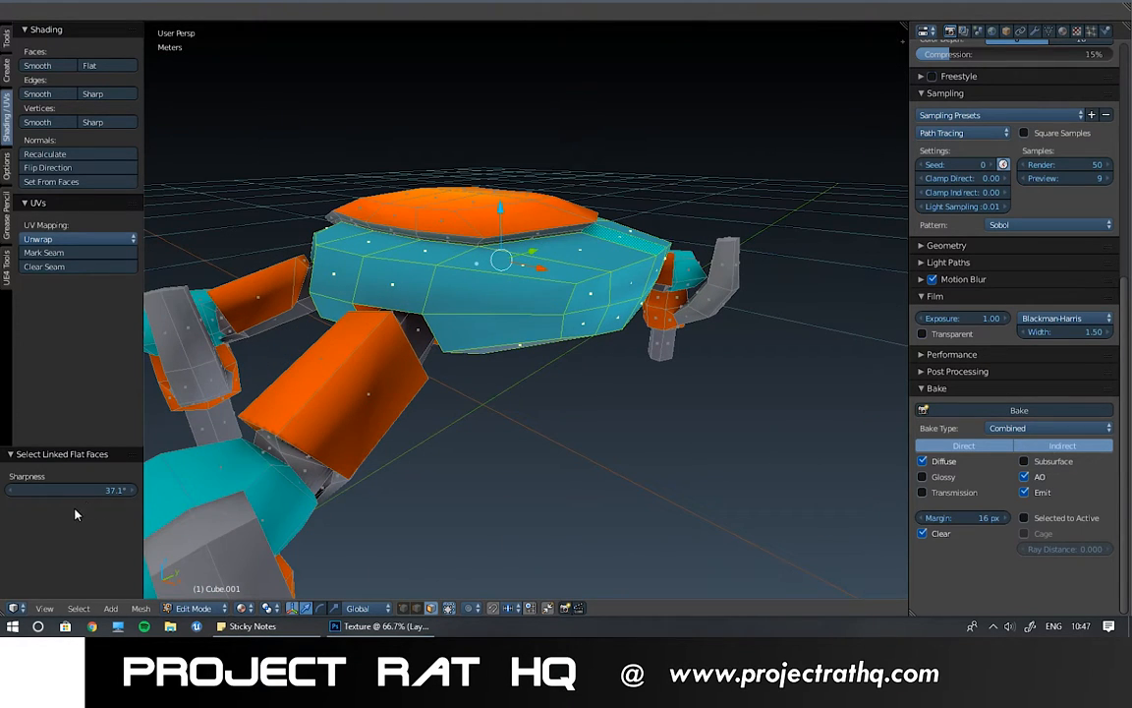
drag(101, 490, 92, 489)
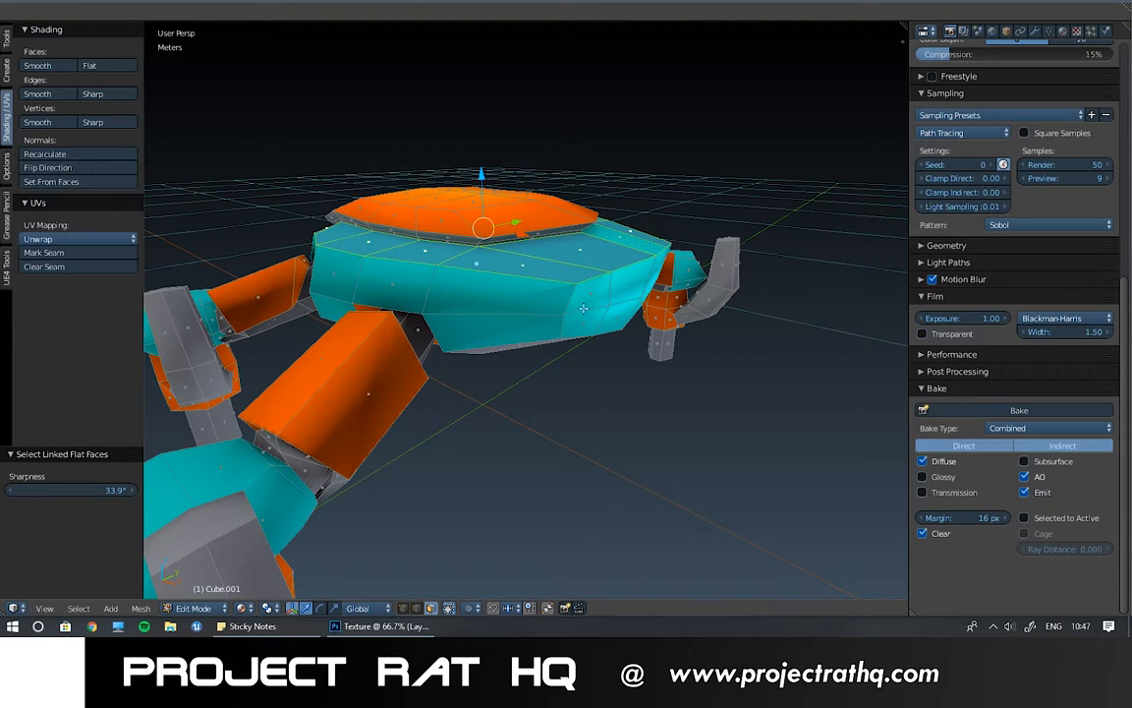
middle_drag(615, 201, 500, 315)
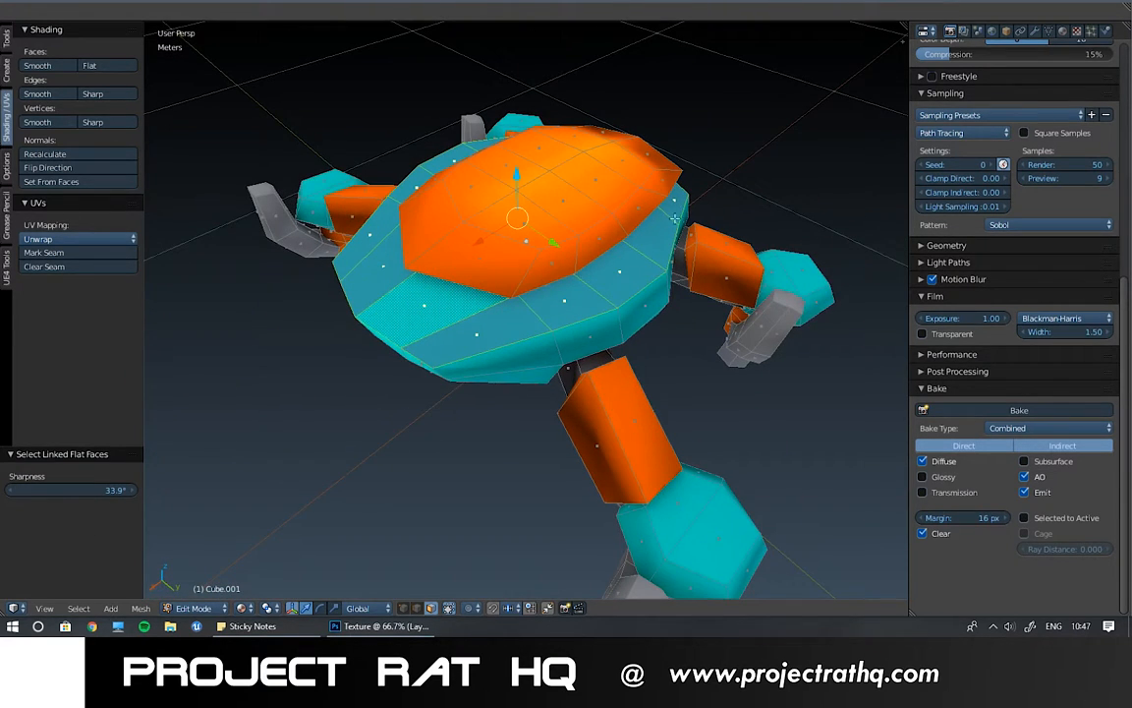
middle_drag(391, 284, 518, 203)
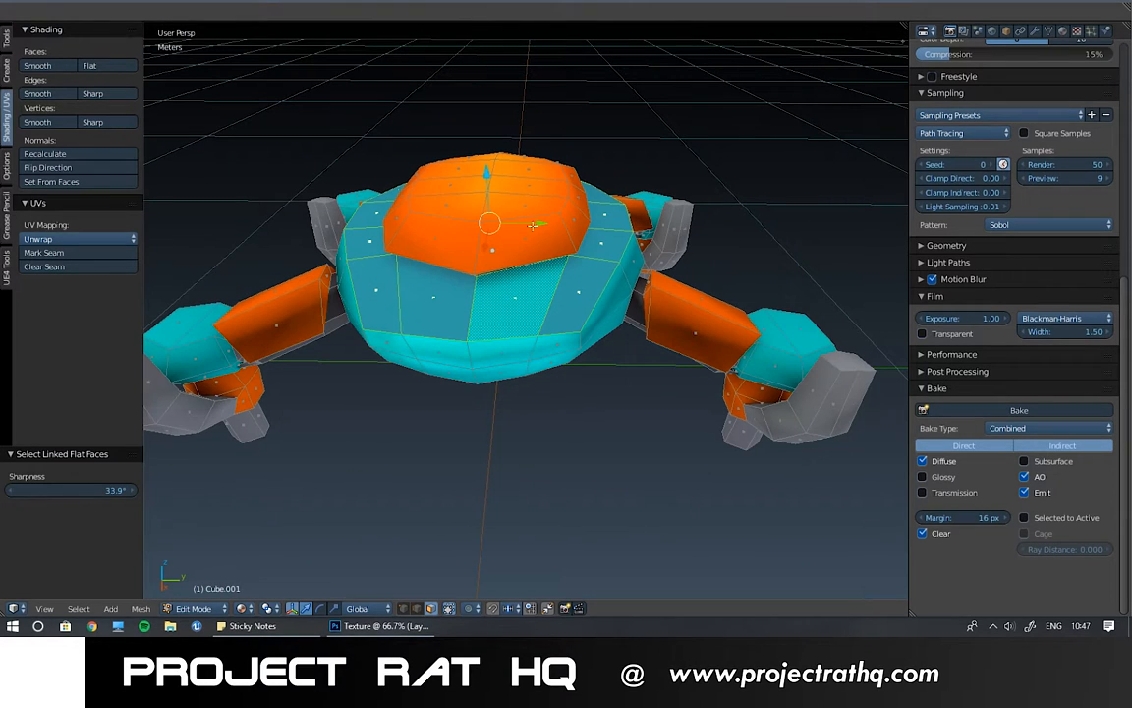
- Switch the robot to Texture Paint and brighten the masked teal faces around the orange plate with additive strokes
click(218, 608)
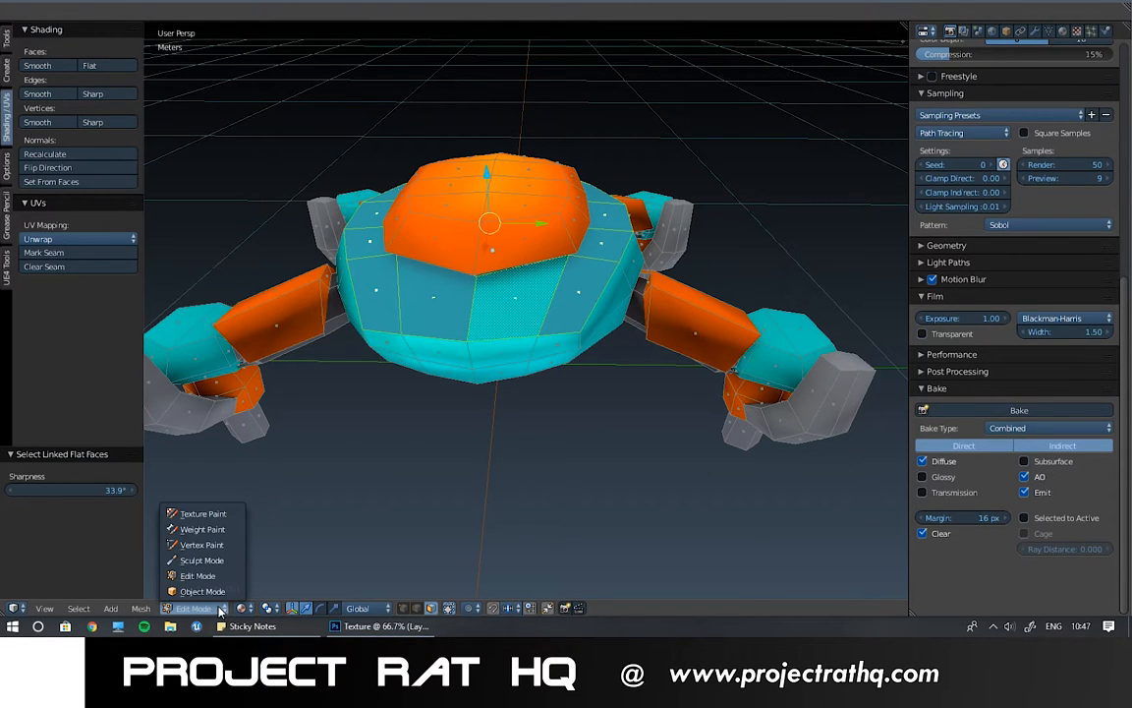
click(206, 513)
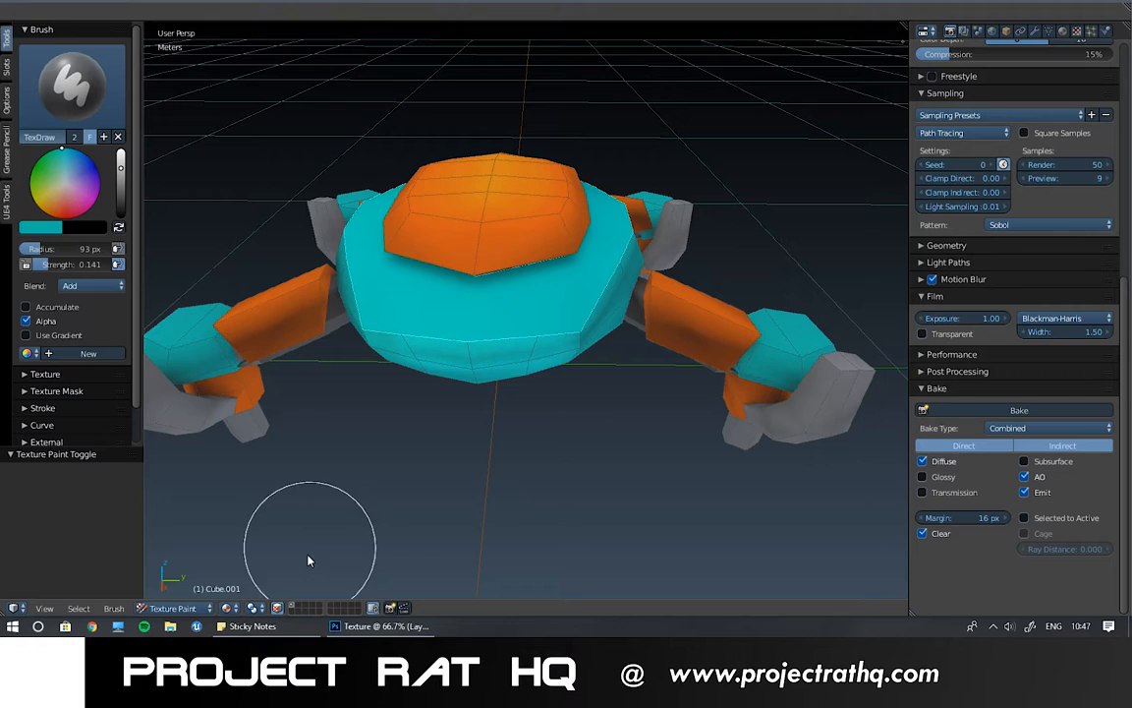
click(242, 608)
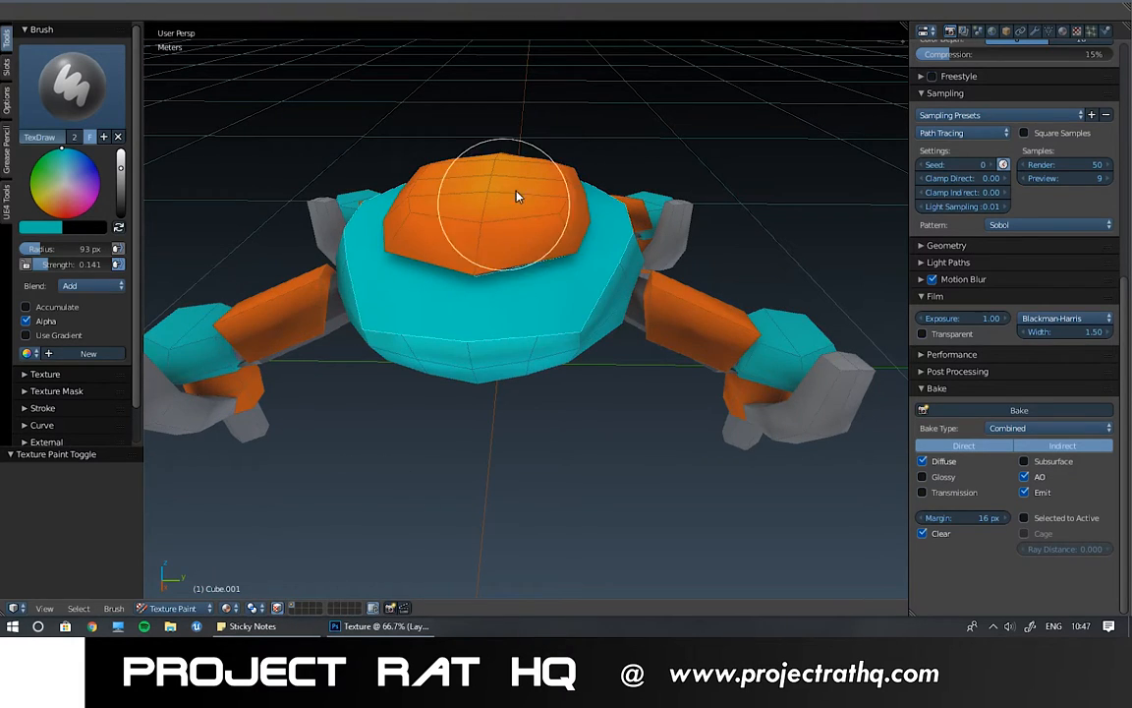
mouse_move(575, 165)
middle_down()
mouse_move(526, 199)
mouse_move(627, 323)
middle_up()
mouse_move(645, 222)
middle_down()
mouse_move(516, 177)
mouse_move(607, 192)
mouse_move(599, 280)
middle_up()
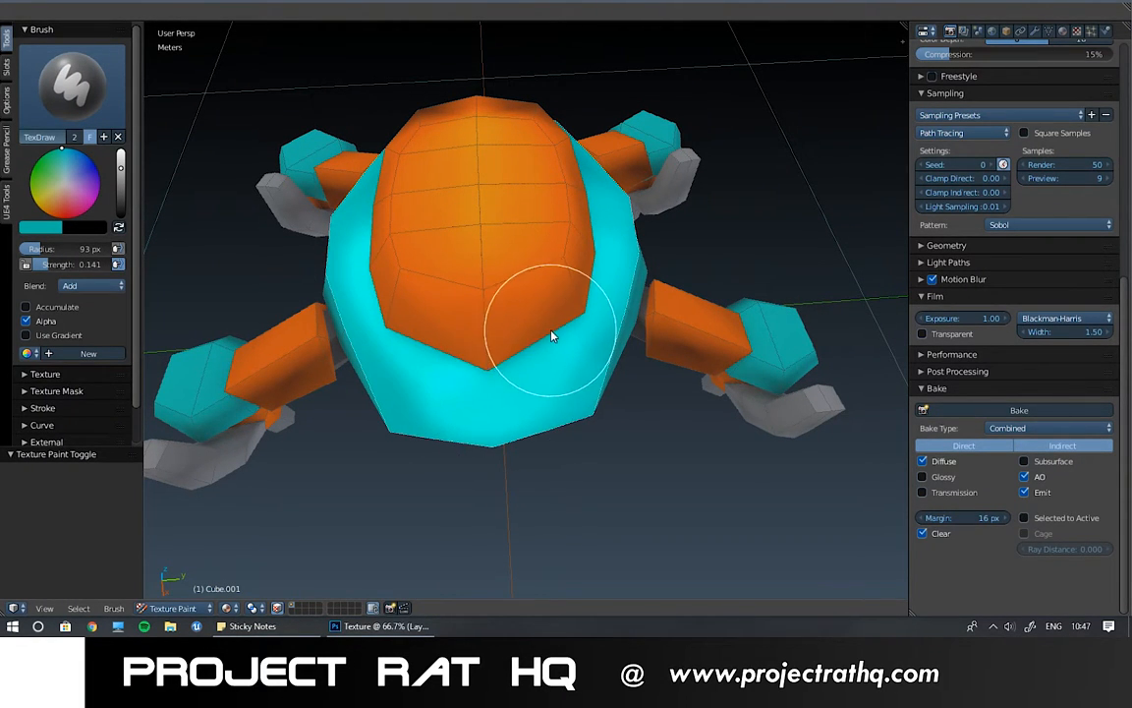
- Reduce the brush radius to 33 px, add a teal highlight in front of the orange plate, and turn off face selection masking
key(f)
click(508, 337)
drag(553, 394, 445, 408)
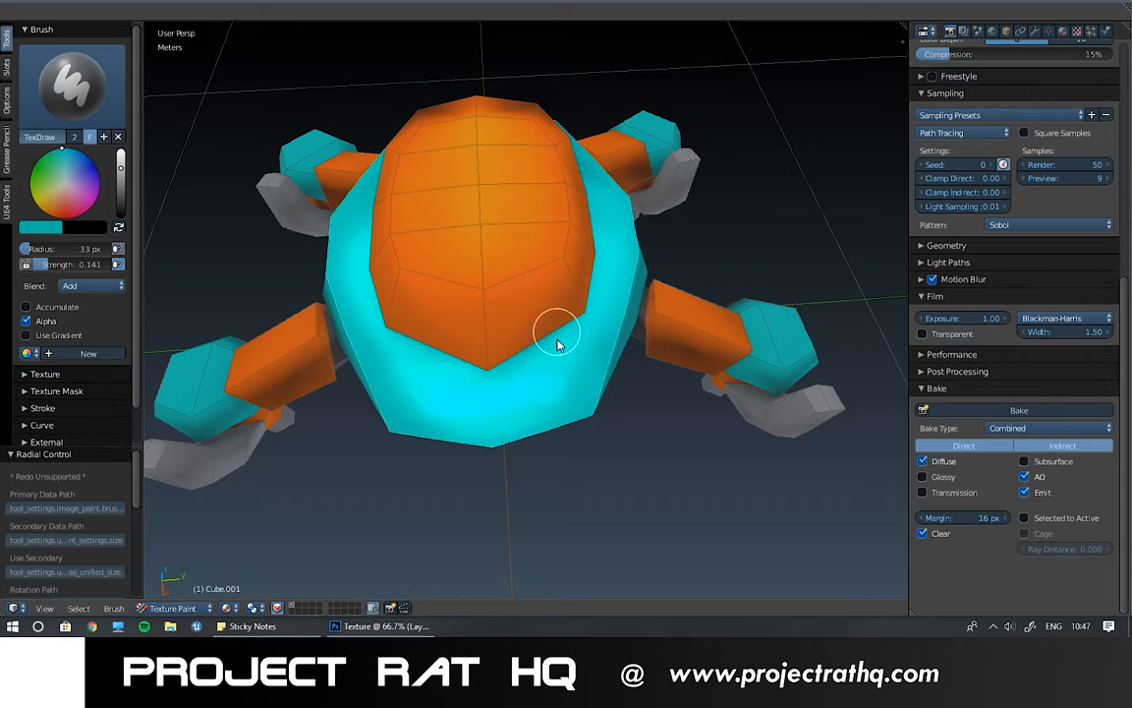
middle_drag(459, 405, 576, 361)
click(265, 608)
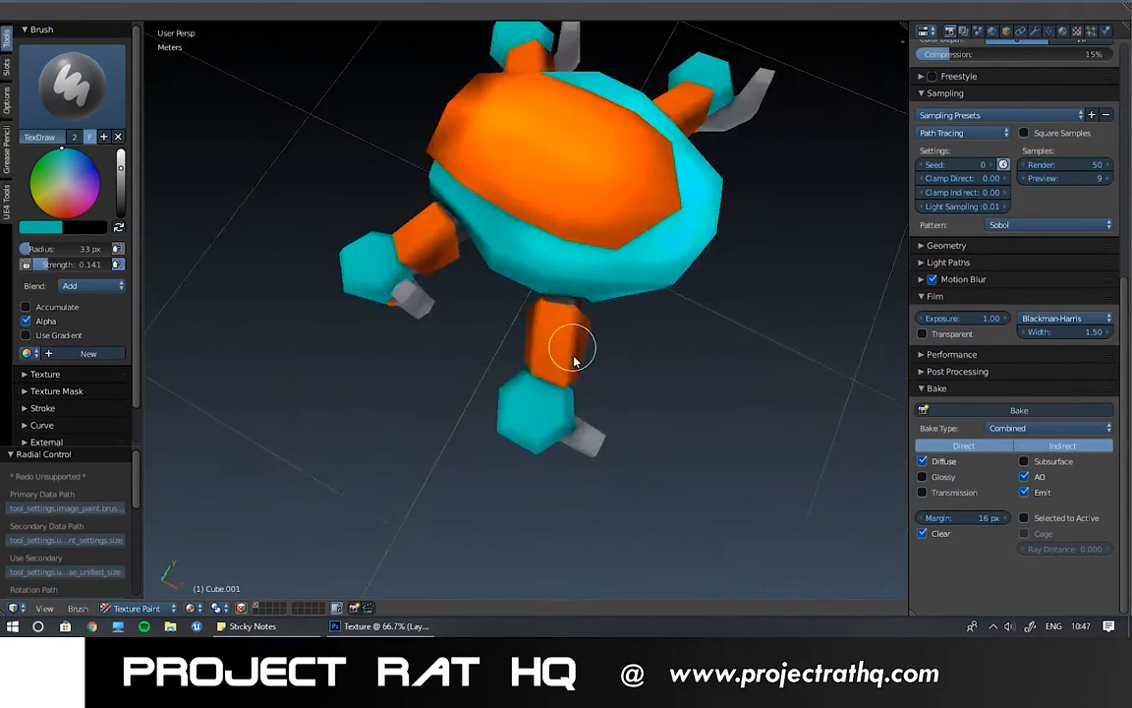
- Sample orange from an upper leg segment and paint additive highlights on the orange upper leg segments
key(s)
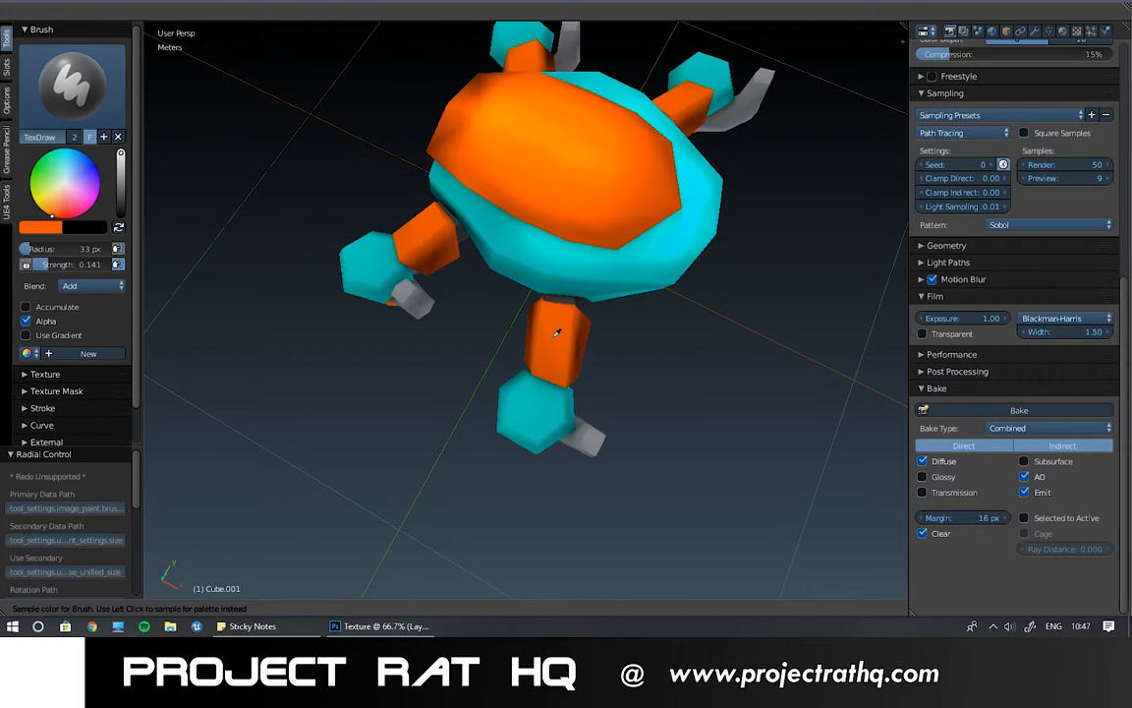
click(557, 334)
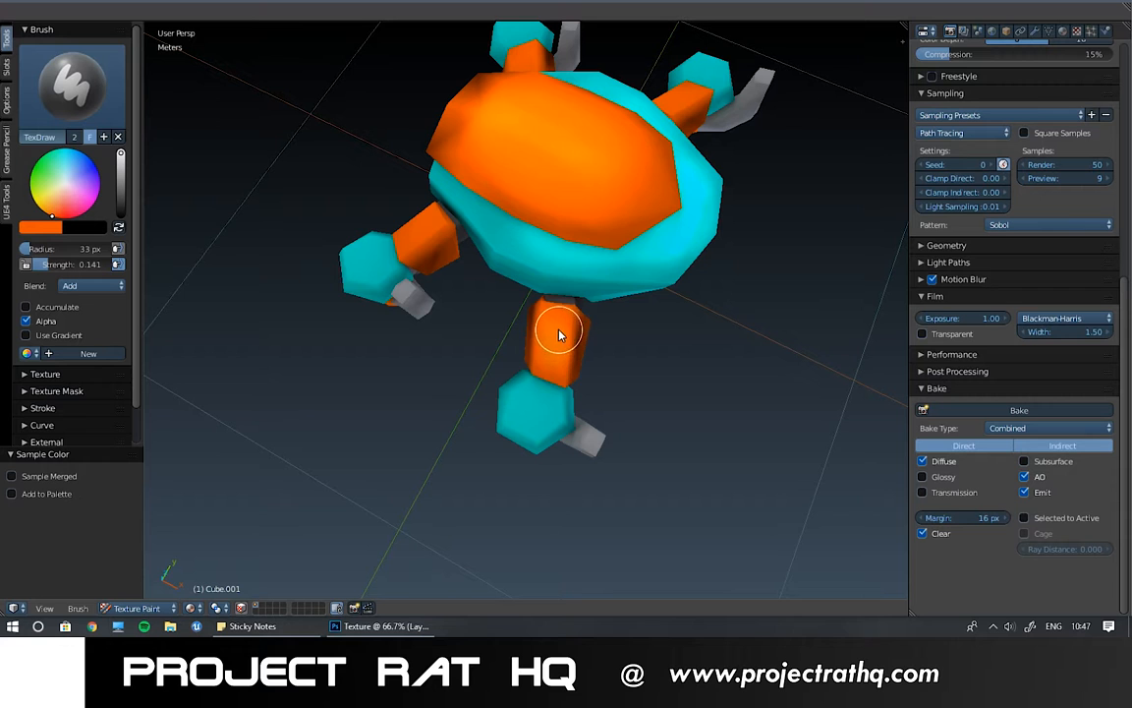
scroll(576, 312, up, 5)
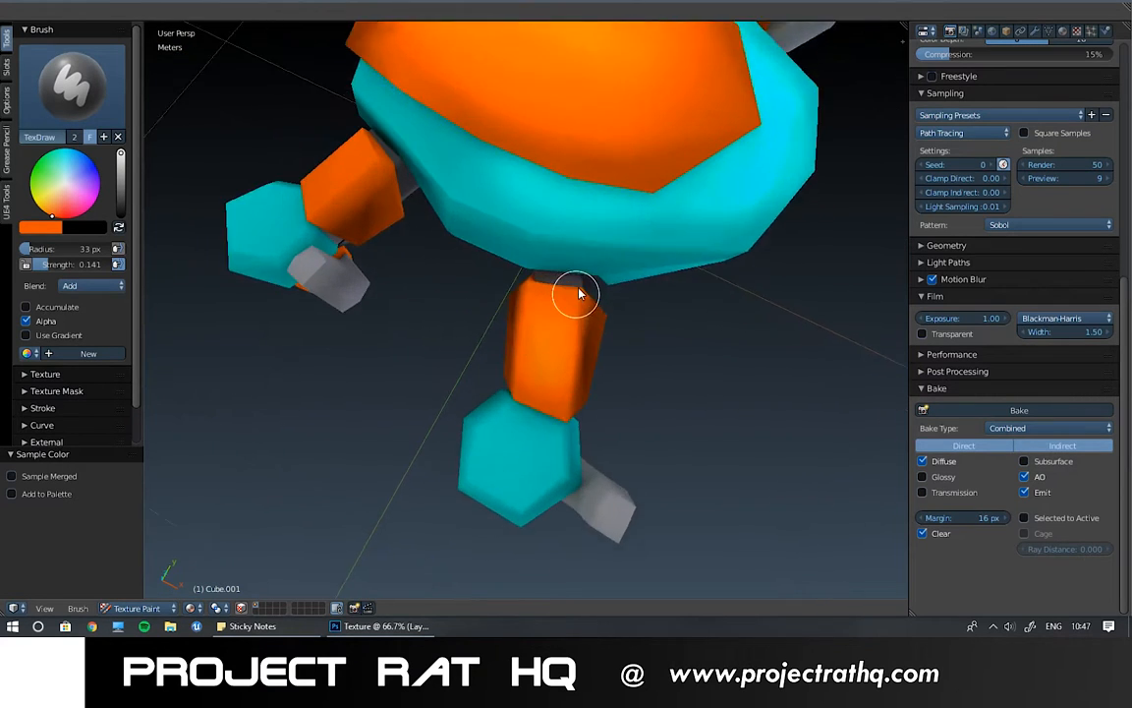
middle_drag(549, 395, 590, 332)
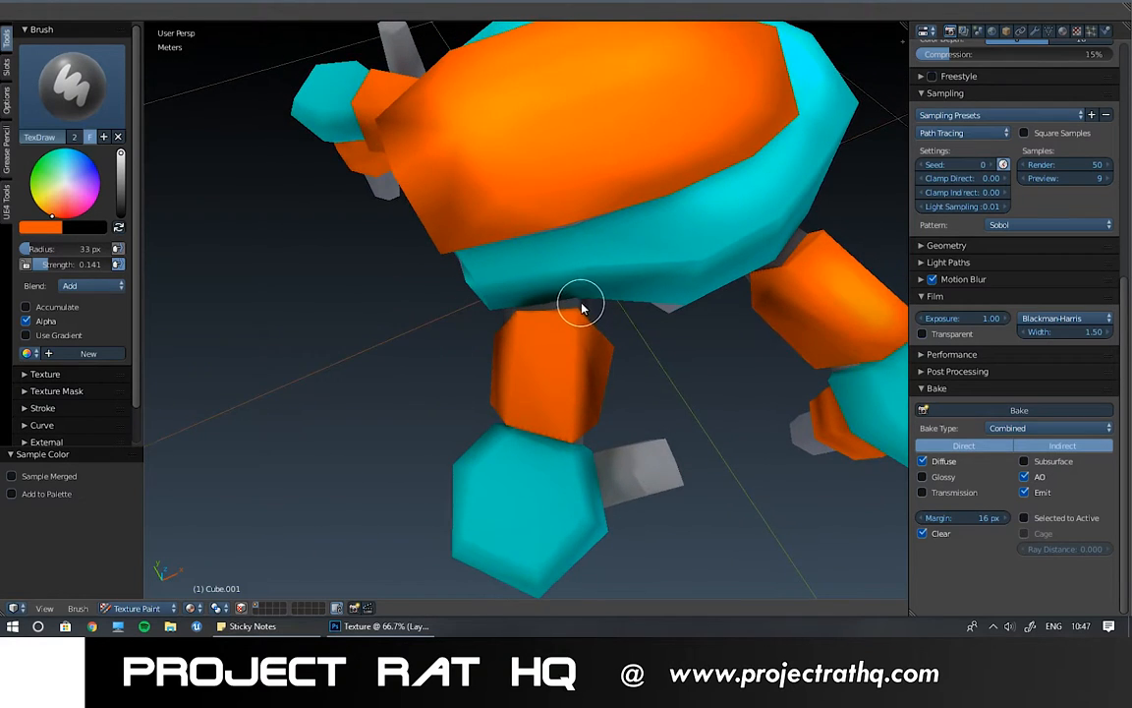
scroll(580, 315, down, 2)
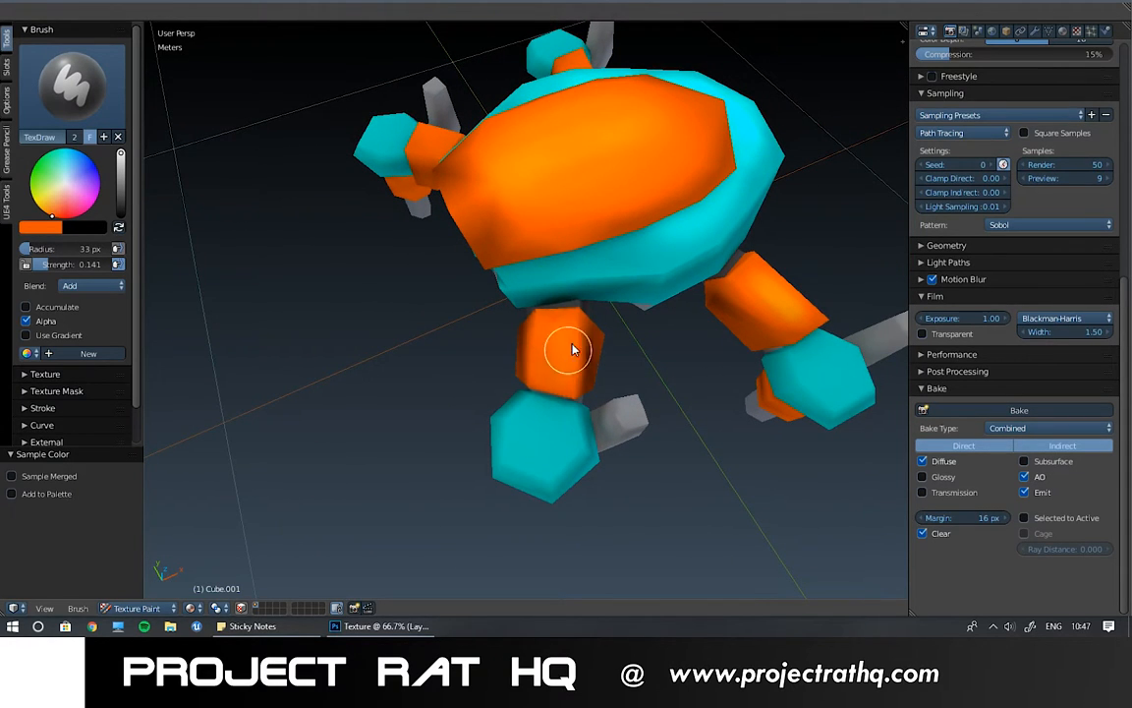
middle_drag(570, 346, 605, 315)
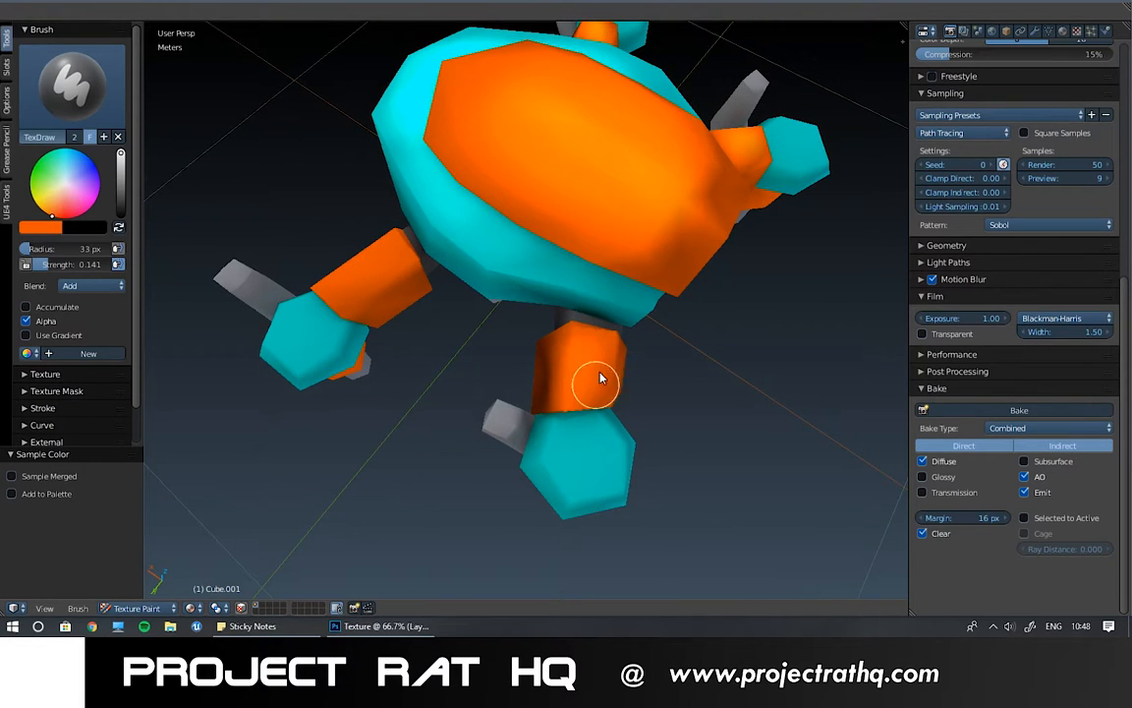
middle_drag(594, 362, 508, 356)
drag(508, 356, 536, 381)
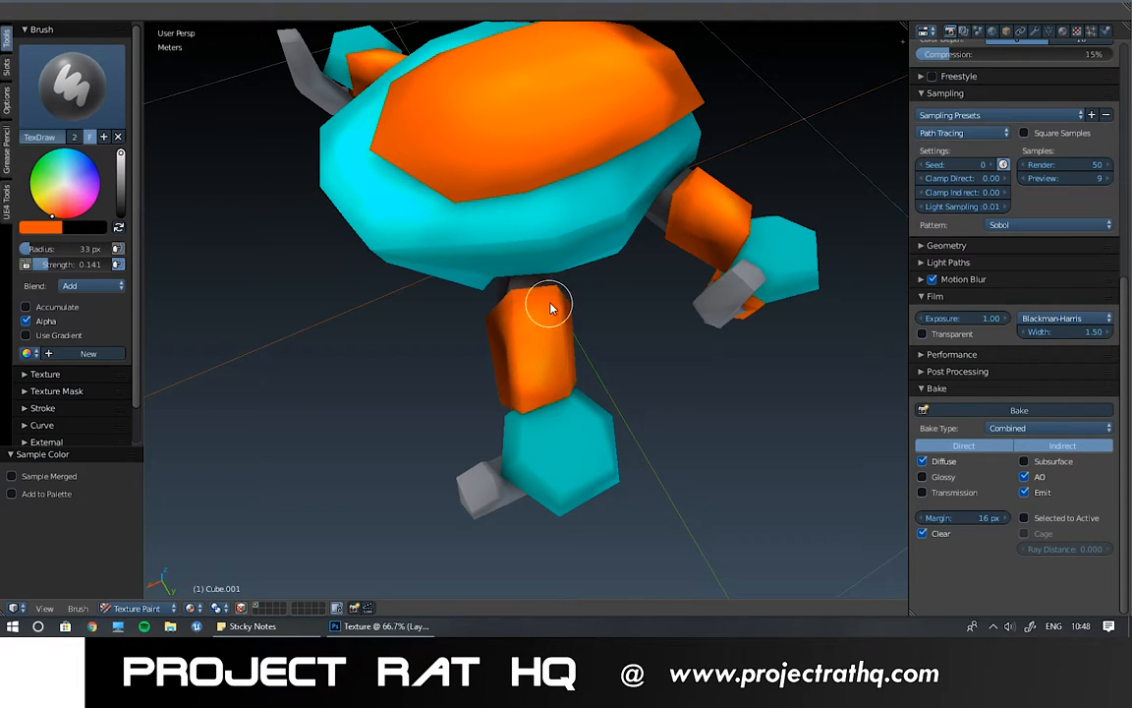
- Sample teal from a knee joint and paint additive highlights on the tops of the robot's teal knee joints
key(s)
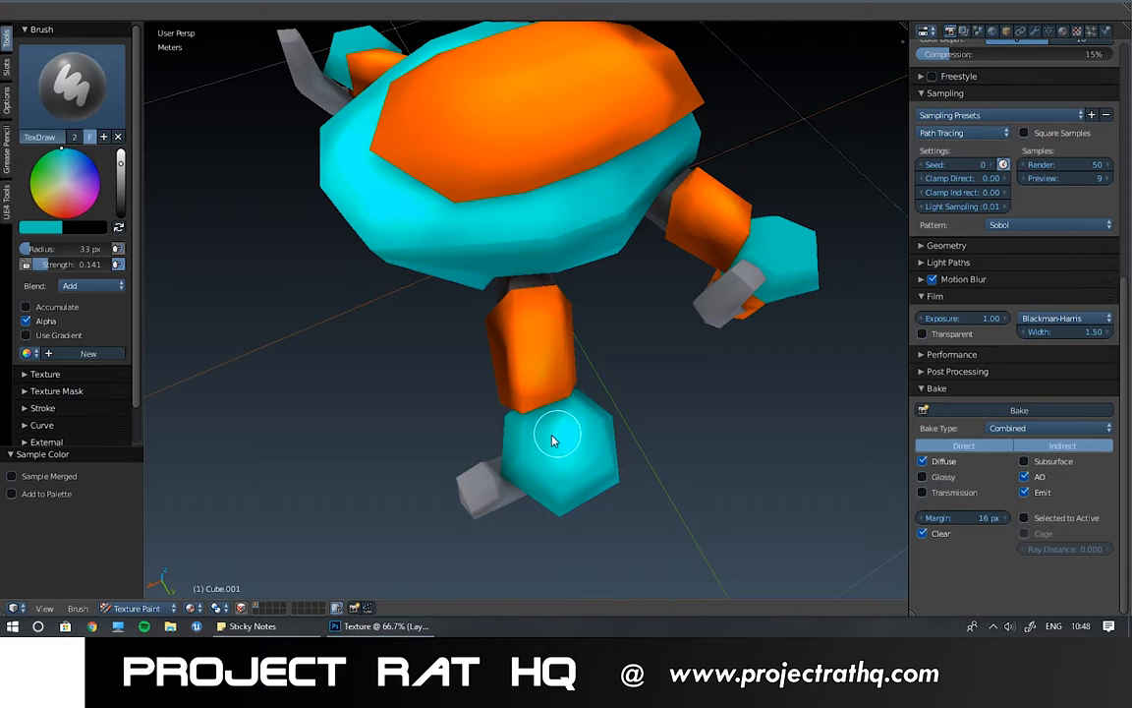
mouse_move(669, 361)
middle_down()
mouse_move(505, 384)
mouse_move(576, 332)
mouse_move(544, 379)
middle_up()
mouse_move(545, 407)
mouse_down()
mouse_move(558, 371)
mouse_move(547, 390)
mouse_up()
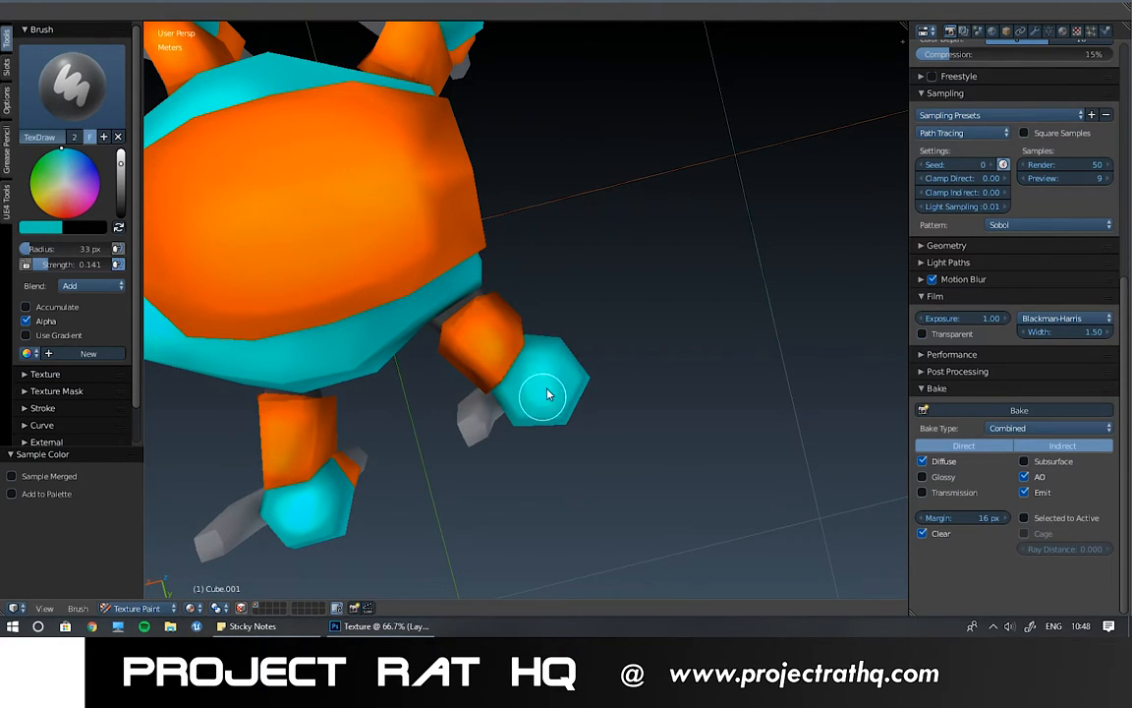
mouse_move(576, 282)
middle_down()
mouse_move(572, 445)
mouse_move(557, 328)
mouse_move(576, 286)
middle_up()
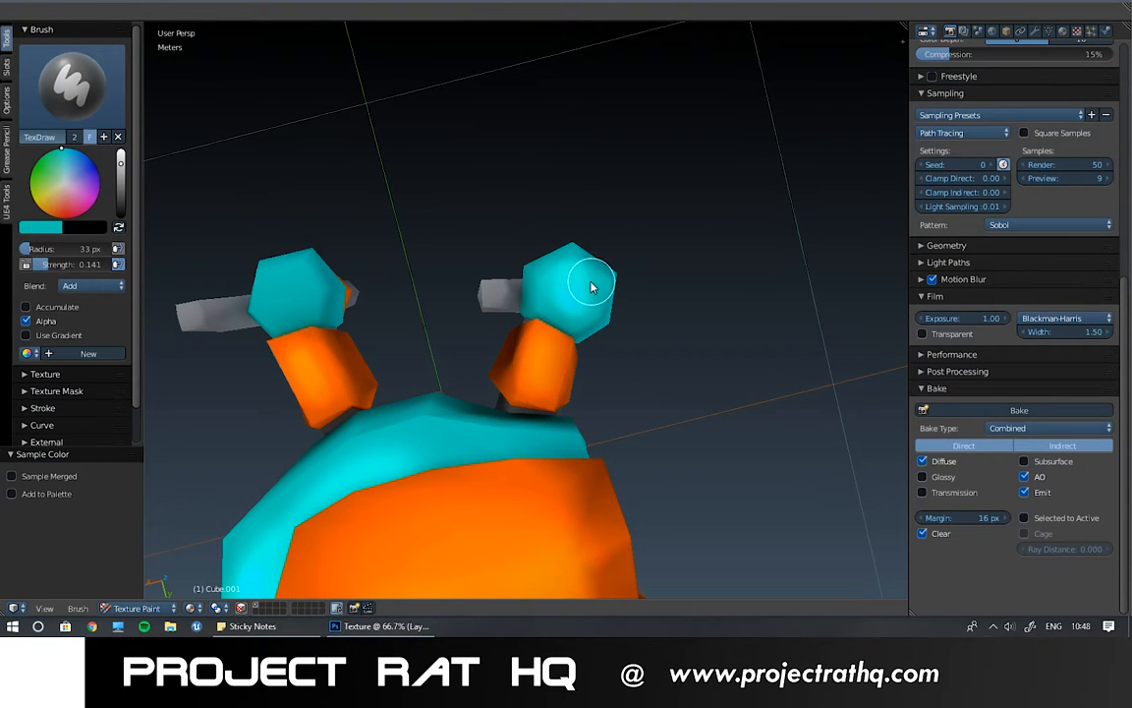
middle_drag(448, 298, 566, 260)
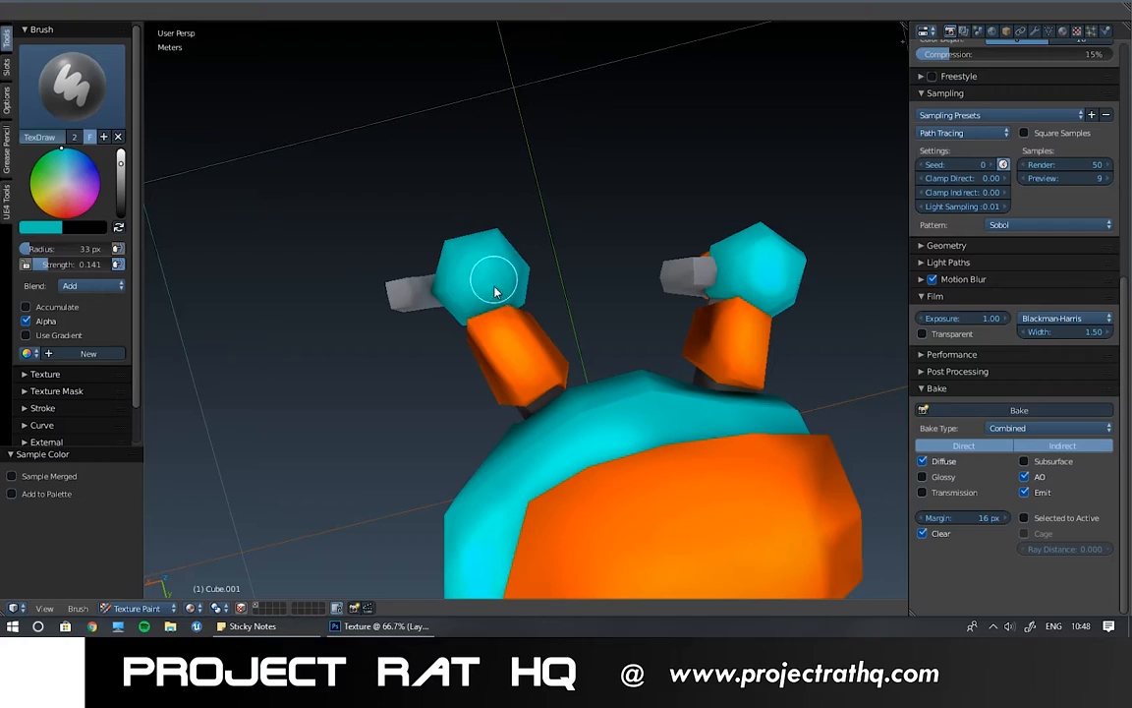
middle_drag(482, 292, 568, 266)
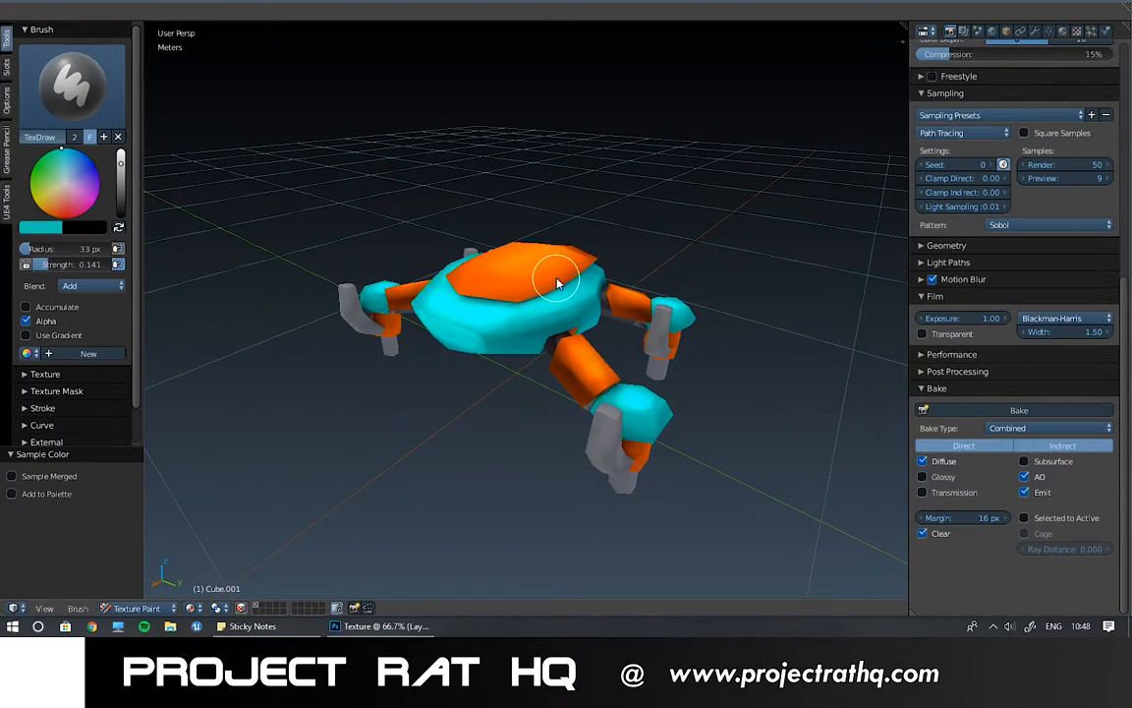
- Review the painted DroneBaked texture and save it as the image DroneBaked.png in the Blender Files folder
middle_drag(566, 377, 694, 319)
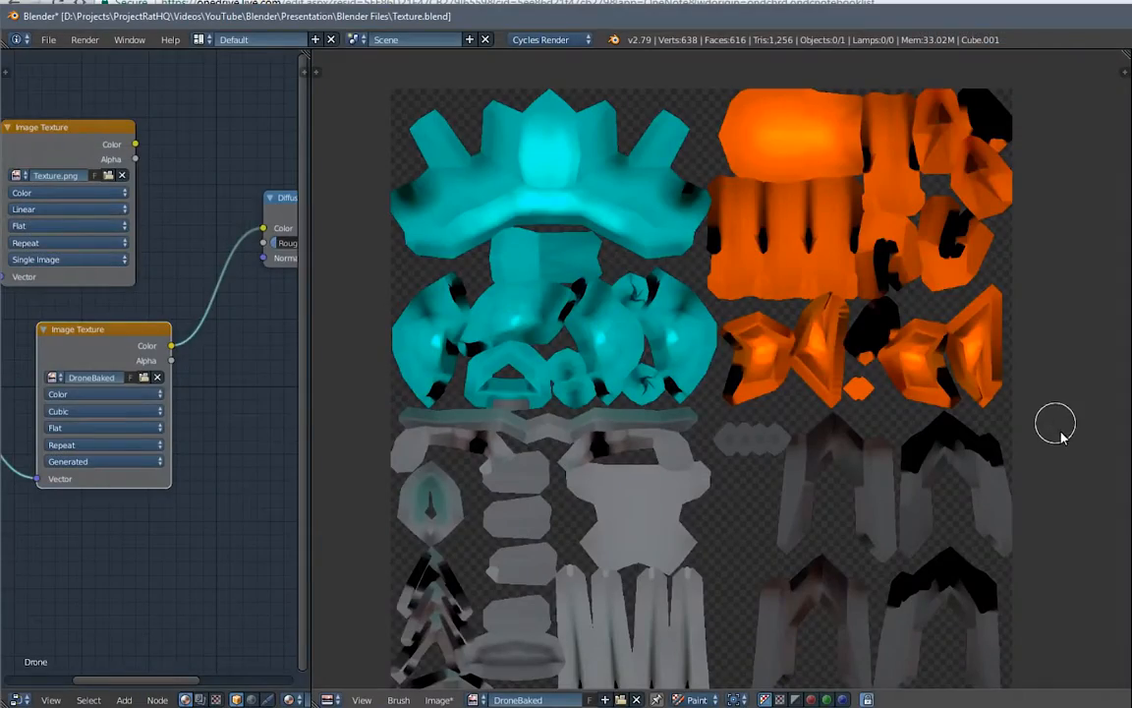
scroll(766, 157, up, 3)
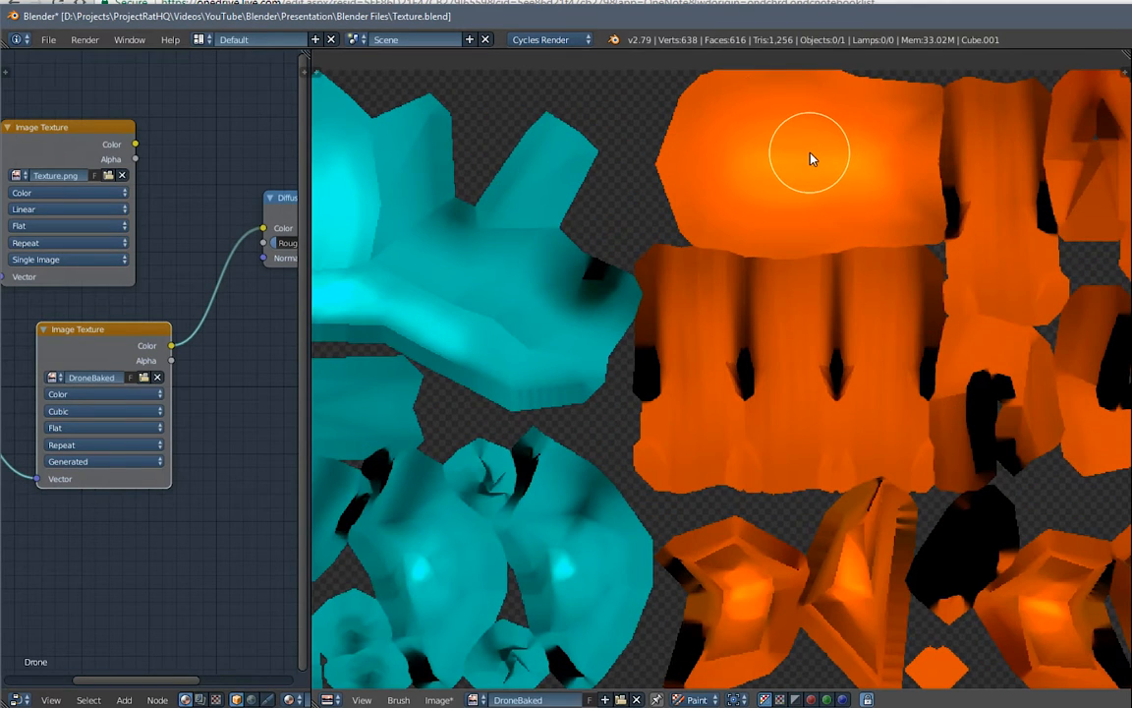
scroll(777, 163, down, 1)
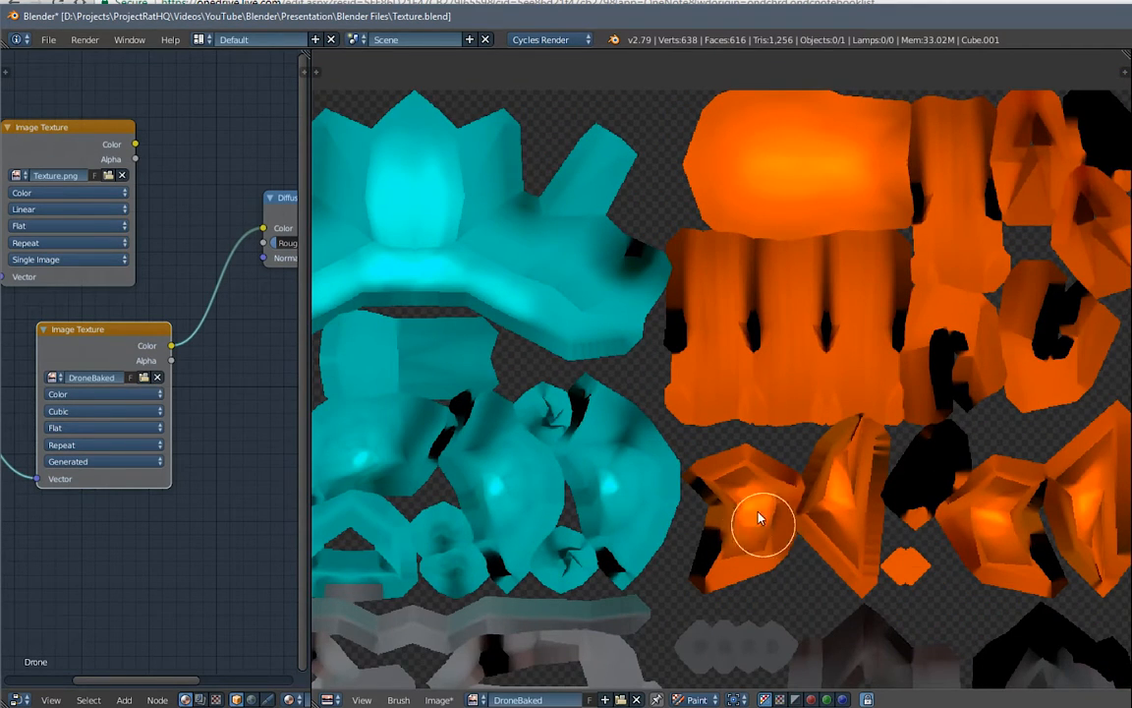
scroll(759, 518, down, 4)
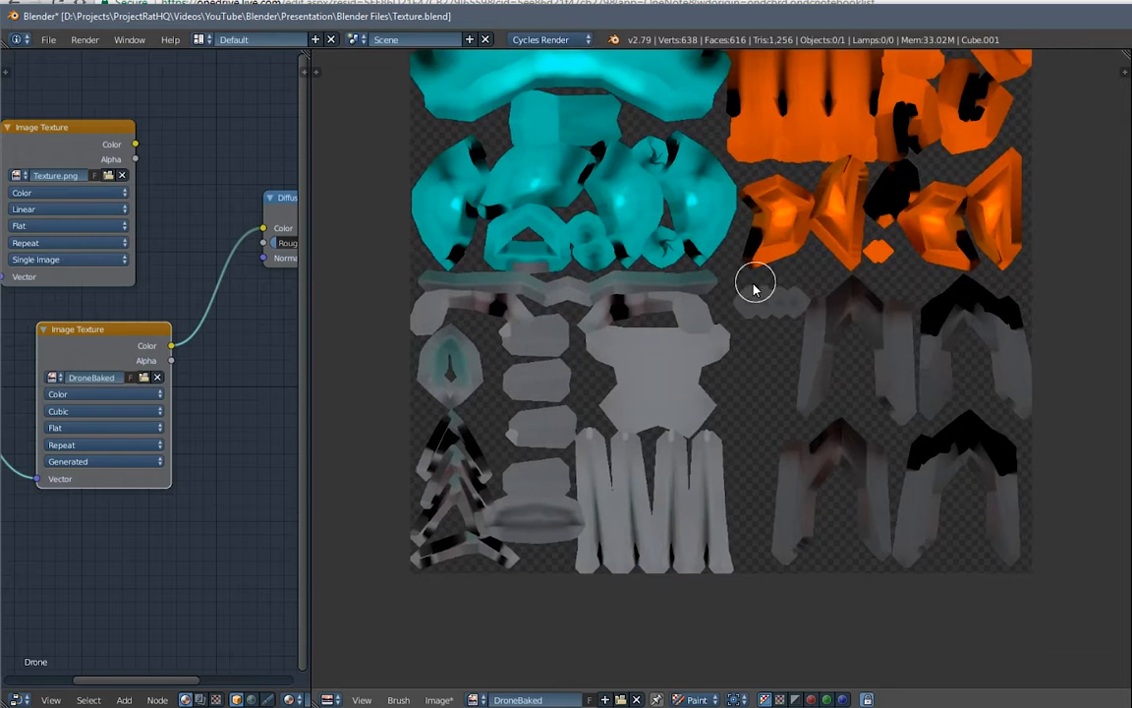
middle_drag(754, 287, 762, 397)
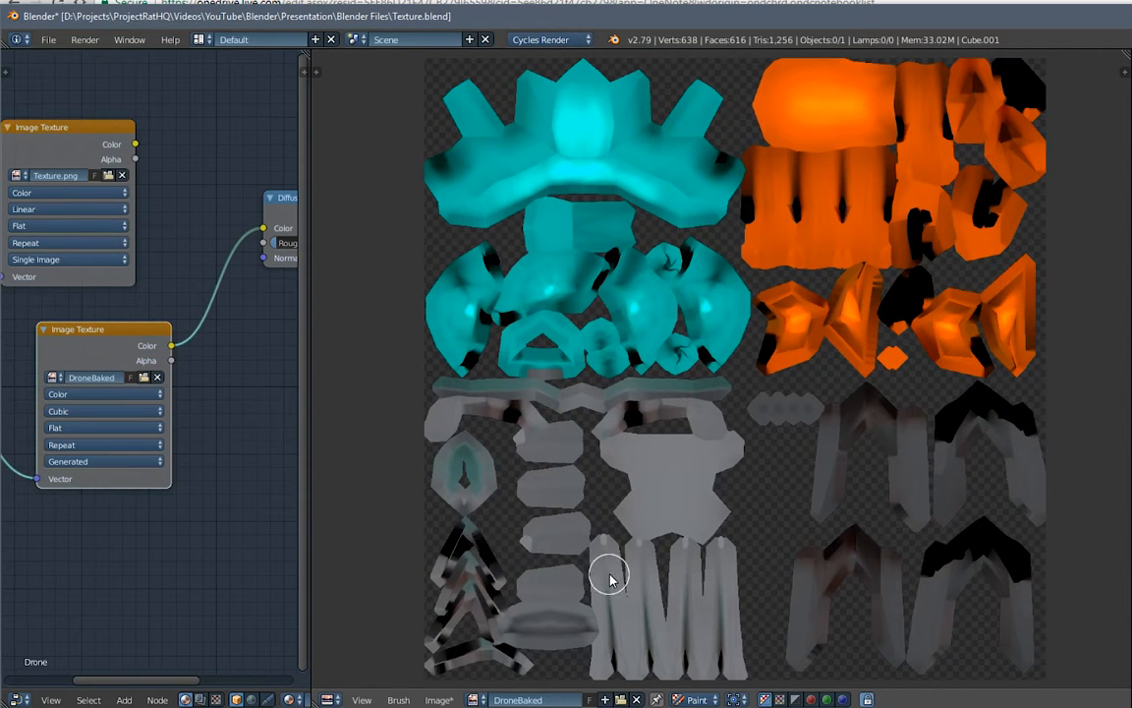
click(440, 700)
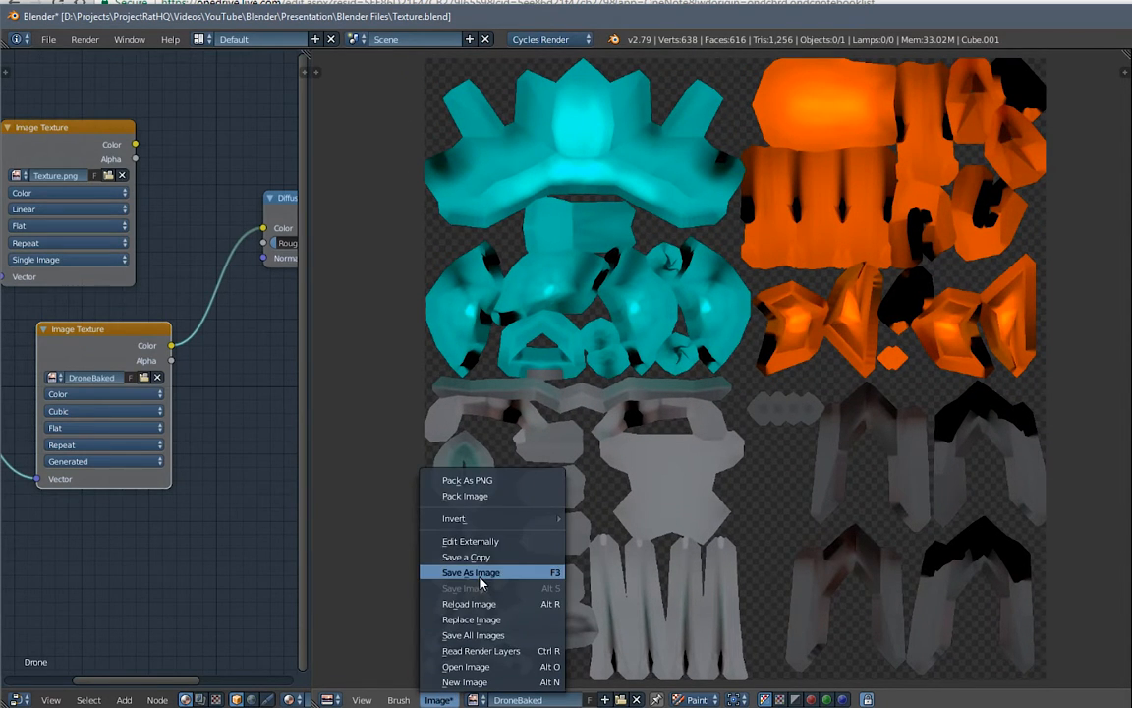
click(444, 568)
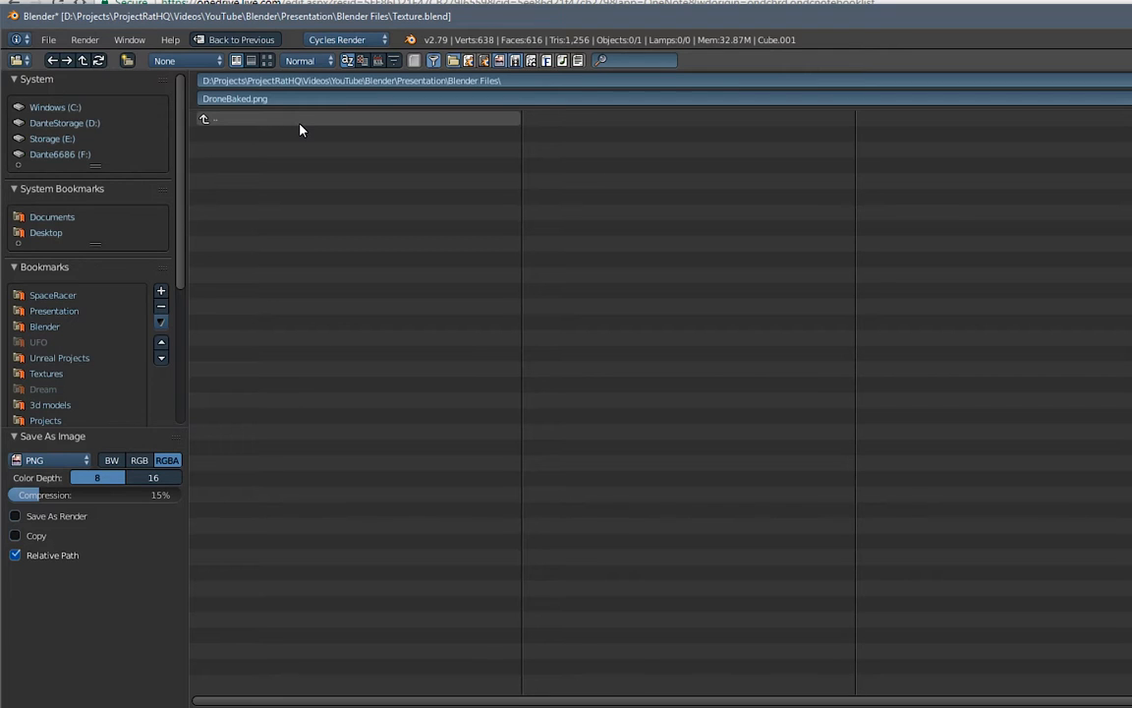
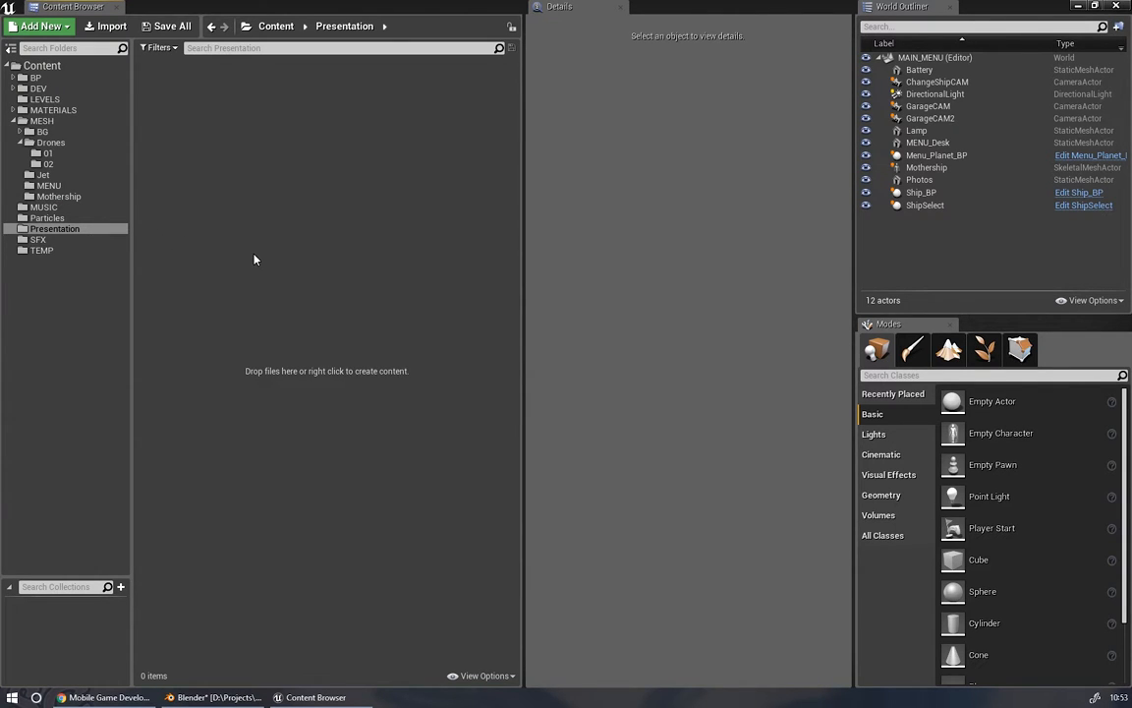
- In Unreal Engine, import Drone02.fbx into the Presentation folder as a static mesh without importing materials
click(120, 29)
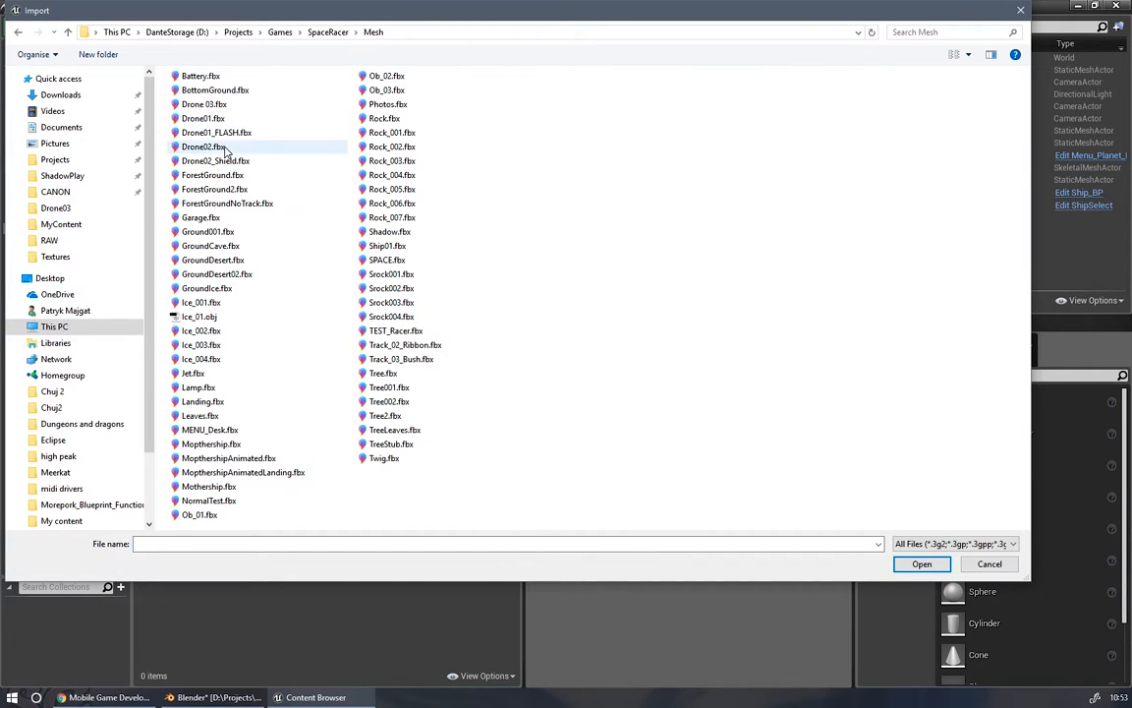
double_click(205, 144)
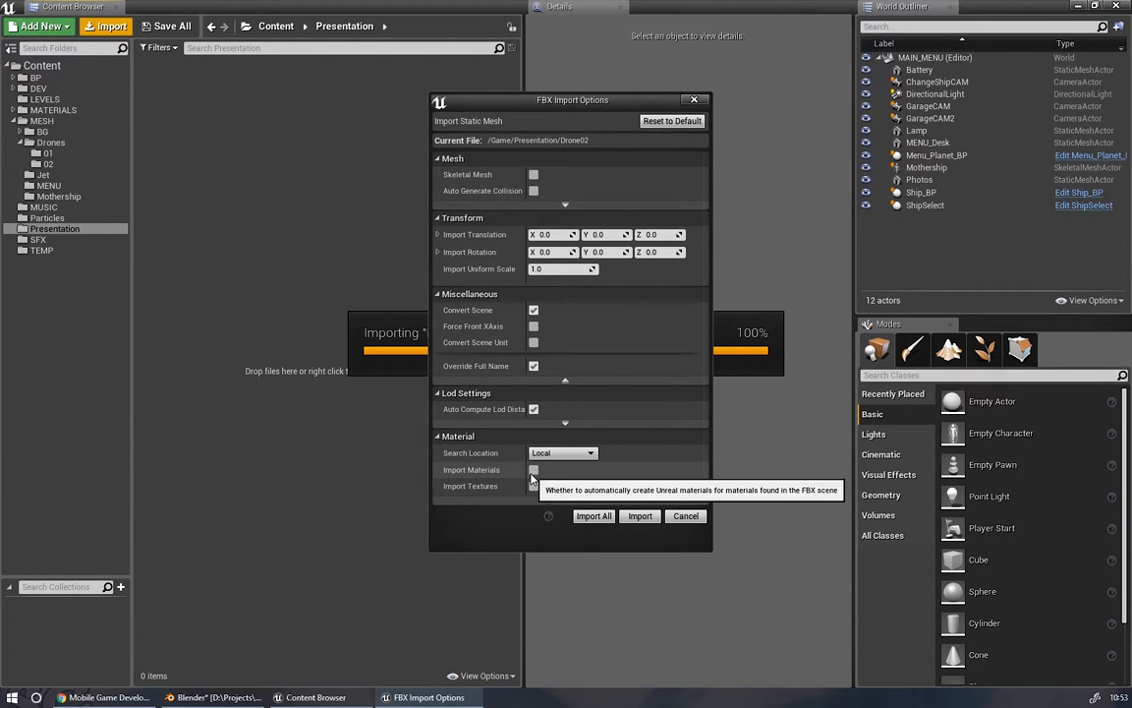
click(594, 517)
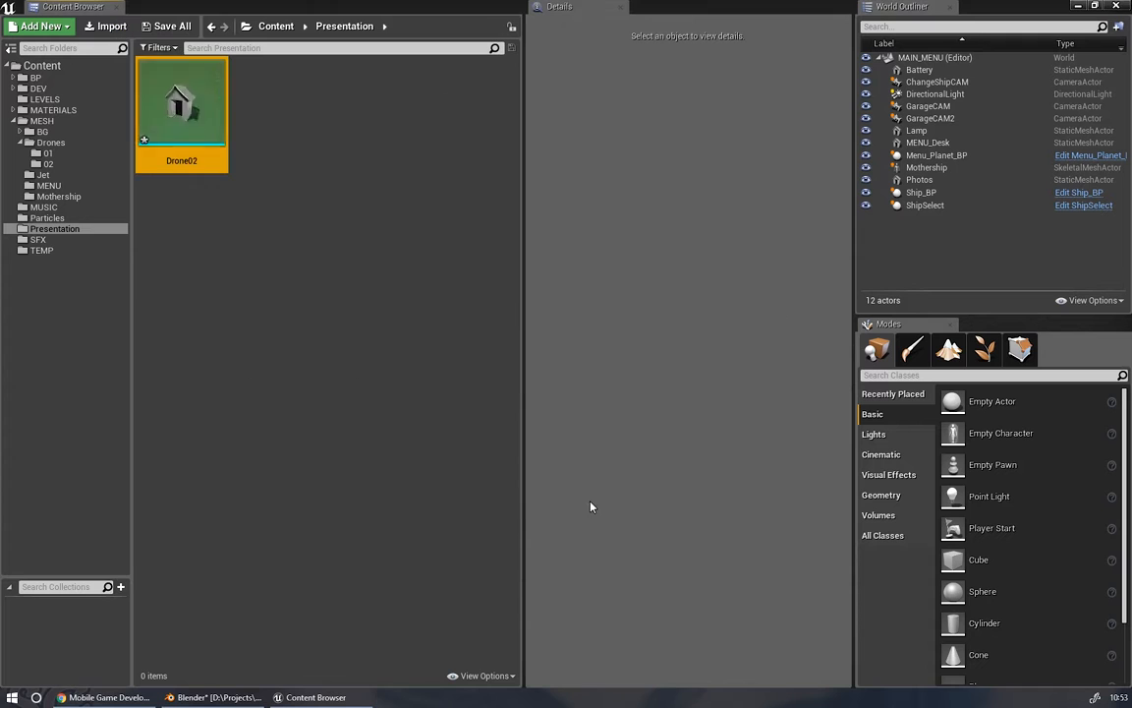
- Open the imported Drone02 mesh in the Static Mesh Editor and examine it up close
double_click(177, 111)
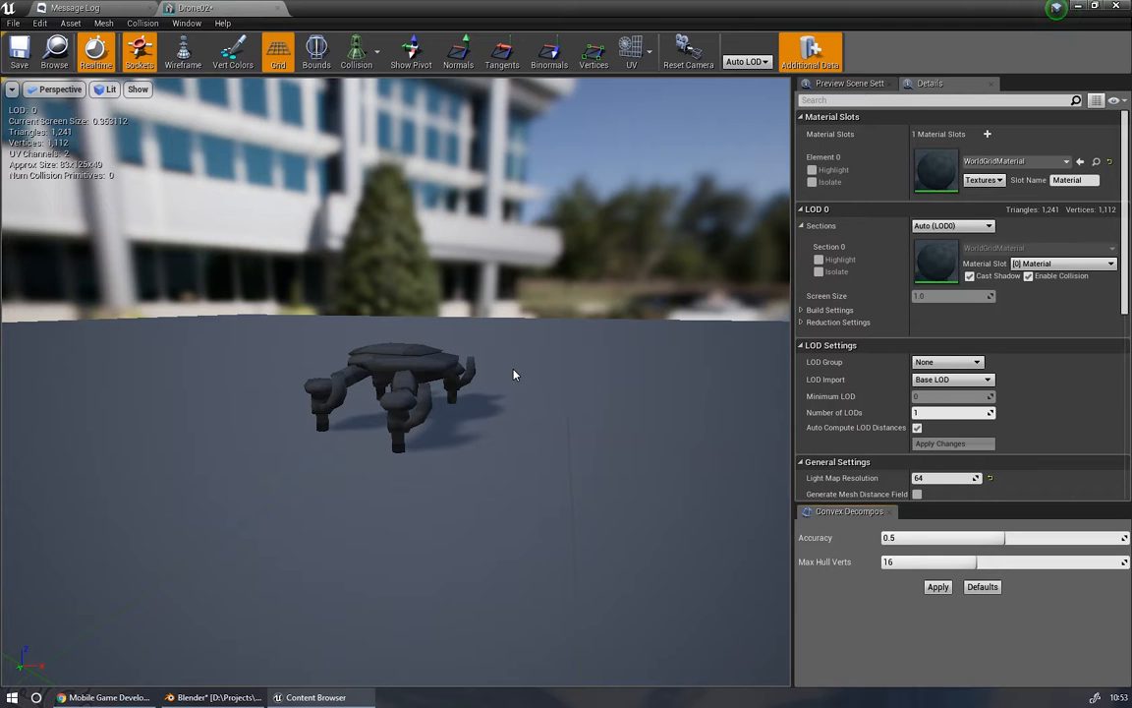
scroll(546, 351, up, 5)
scroll(561, 353, down, 6)
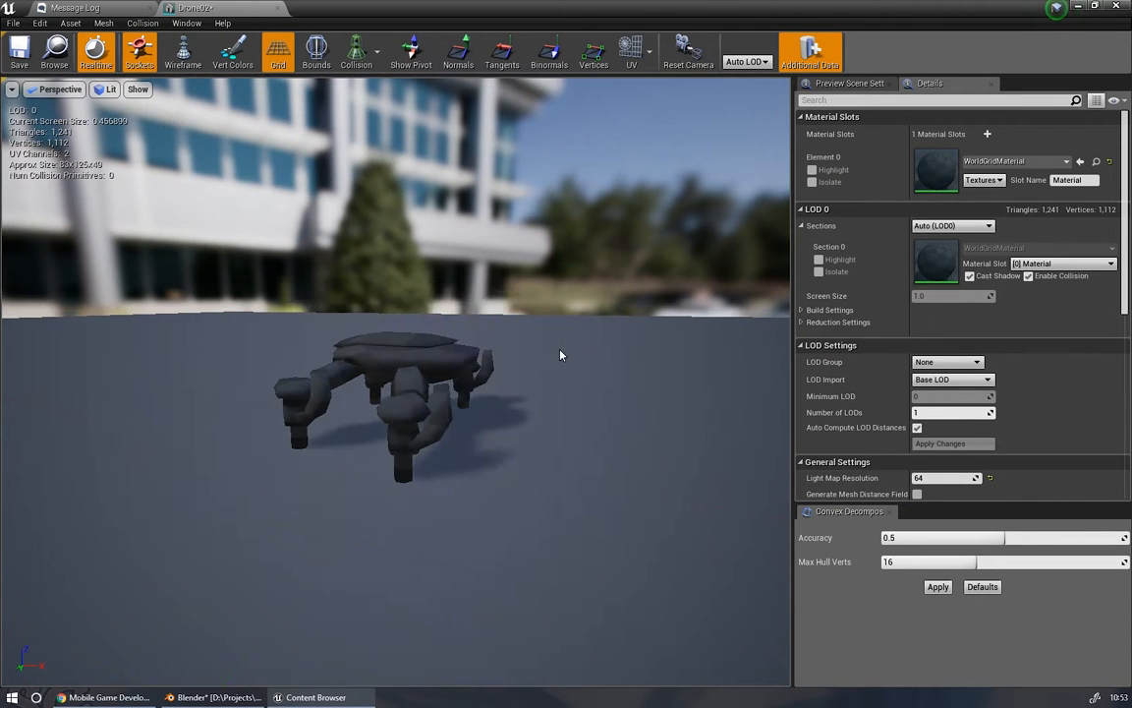
- Return to the Presentation folder and create a new material there named Drone_MAT
alt+drag(561, 354, 558, 311)
alt+right_drag(559, 311, 558, 336)
click(1076, 6)
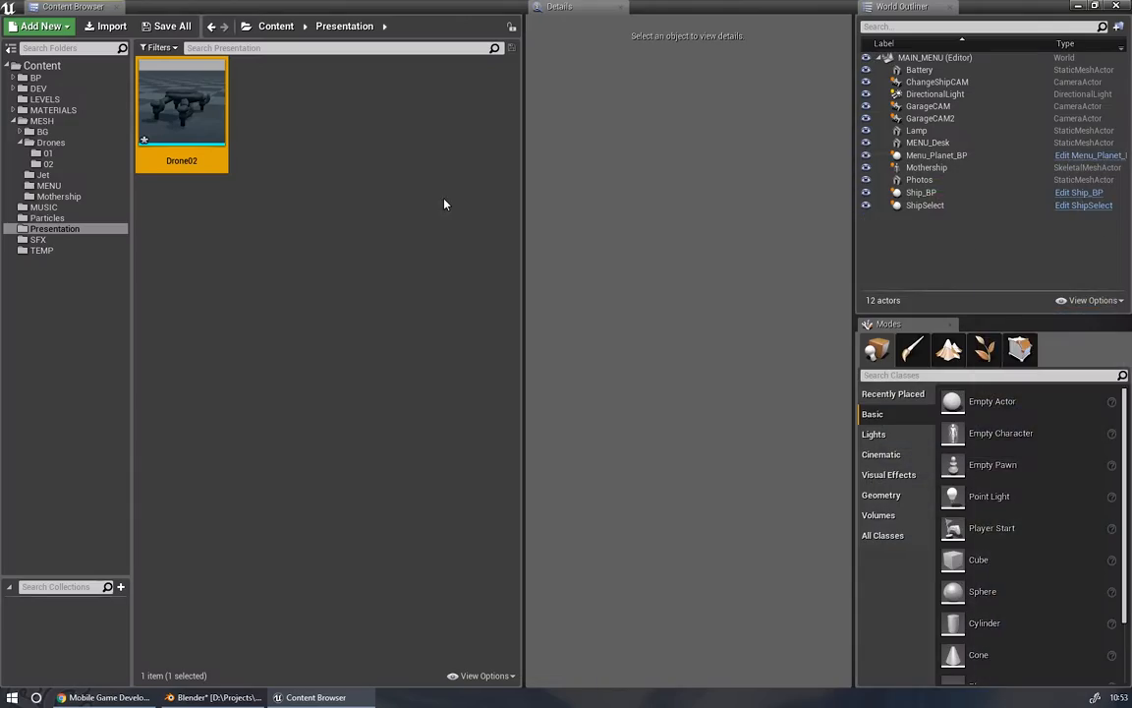
right_click(320, 184)
mouse_move(354, 424)
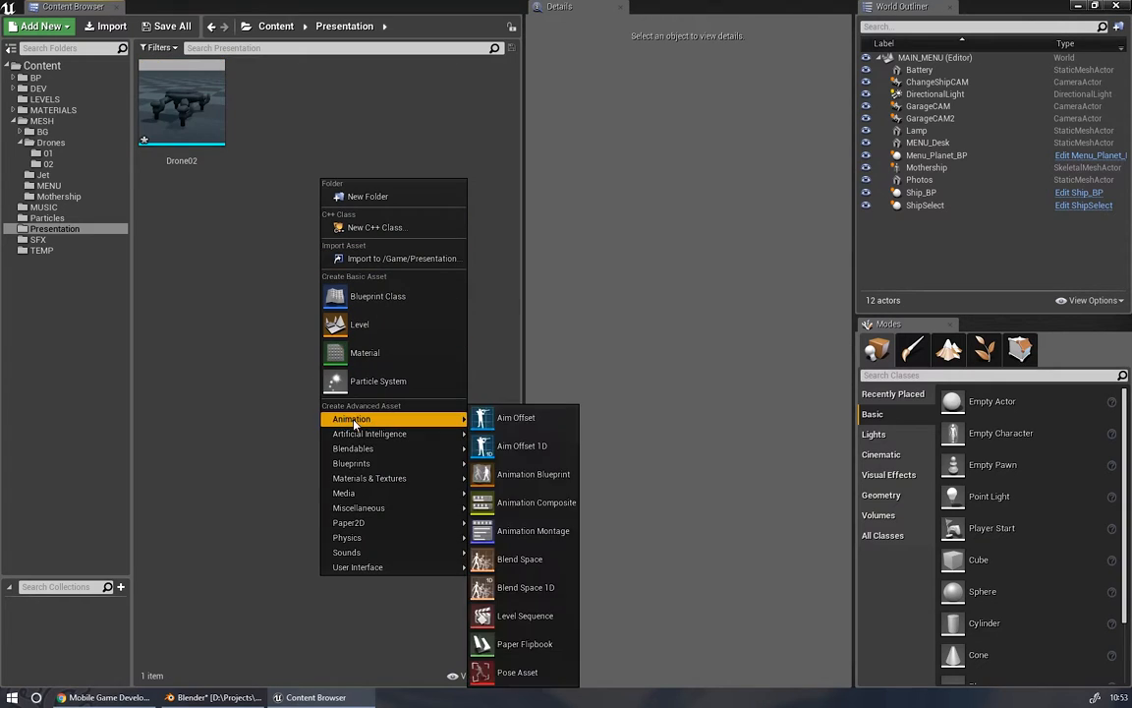
click(374, 360)
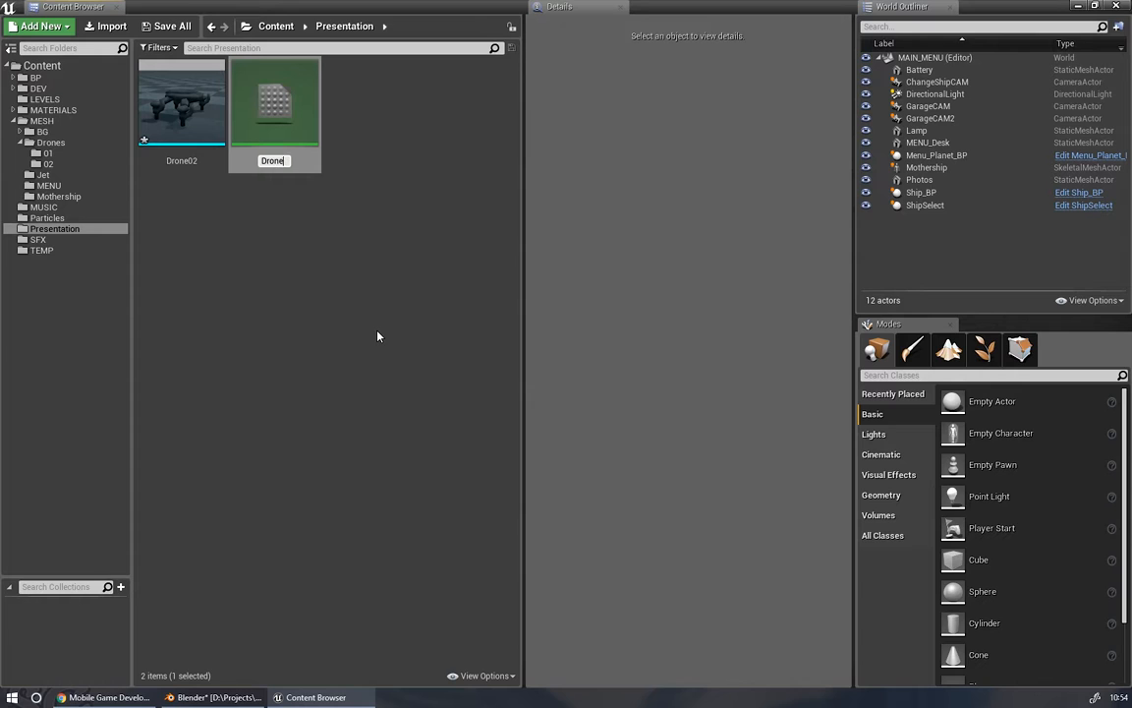
text(Drone_MAT)
key(Return)
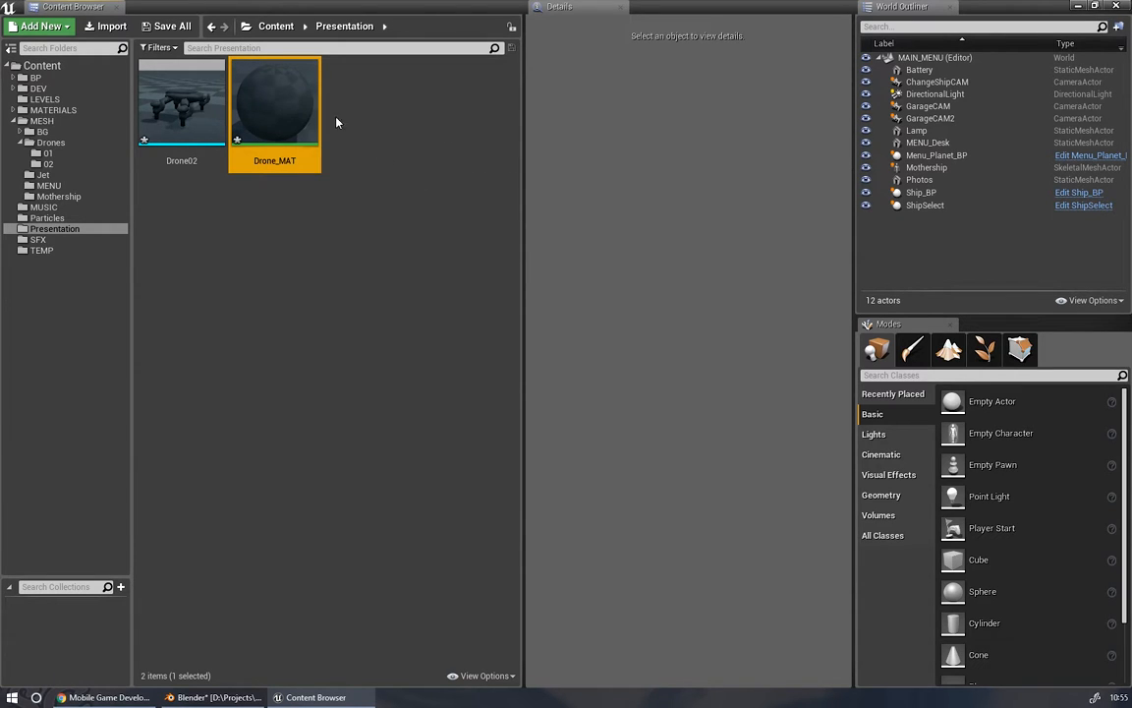
- Import DroneBaked.png from the Texture folder into the Presentation folder and save the Drone02, Drone_MAT and DroneBaked assets
click(120, 30)
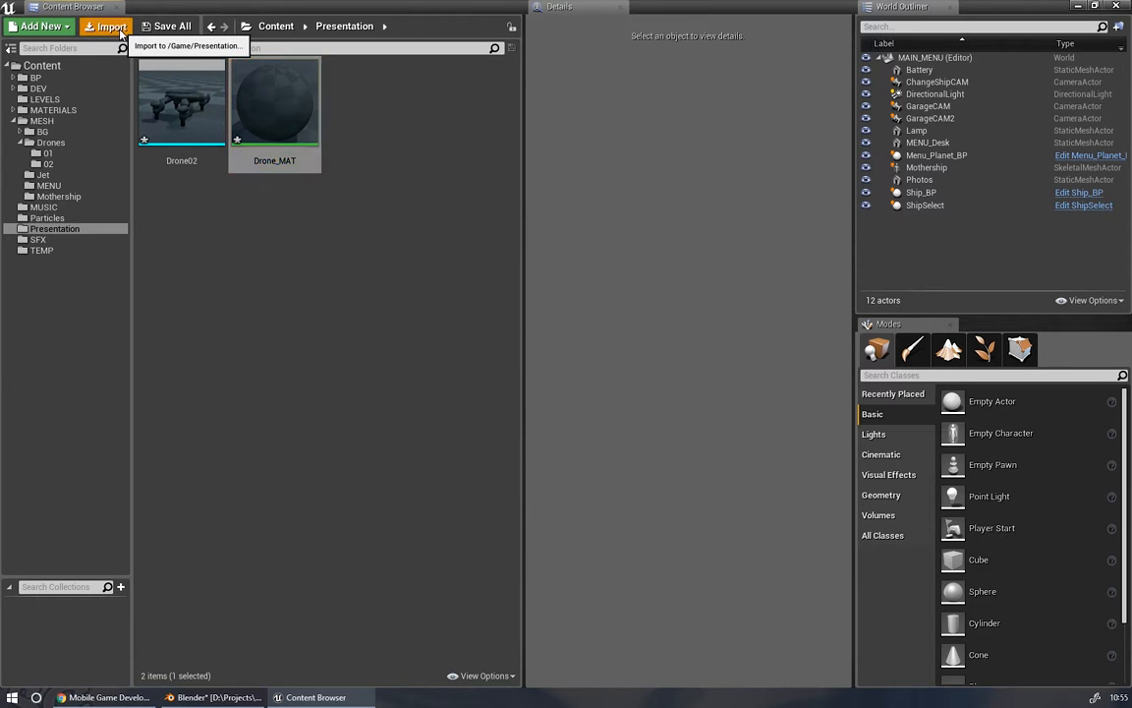
click(225, 123)
double_click(222, 126)
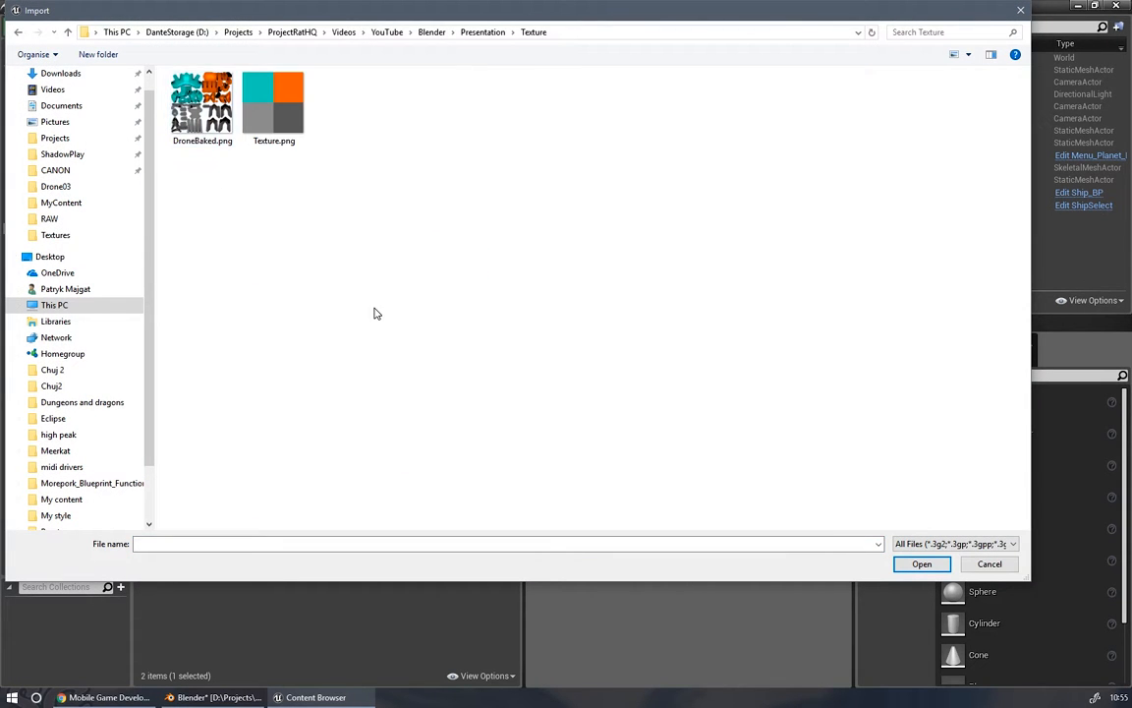
double_click(201, 106)
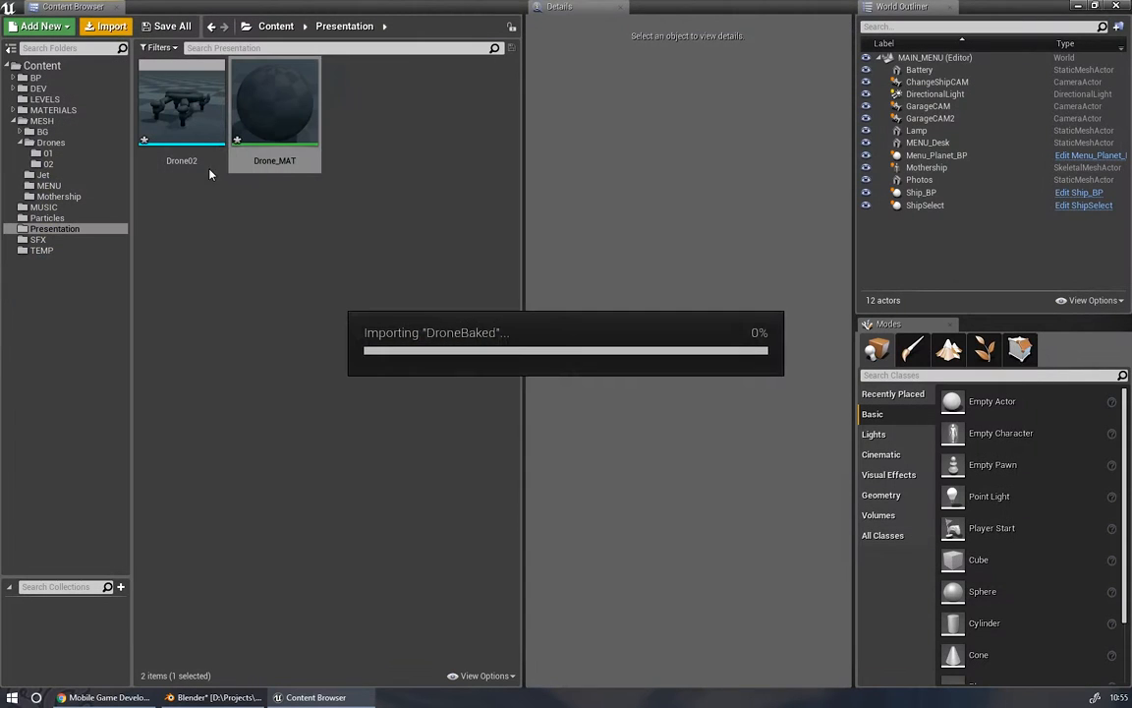
click(168, 27)
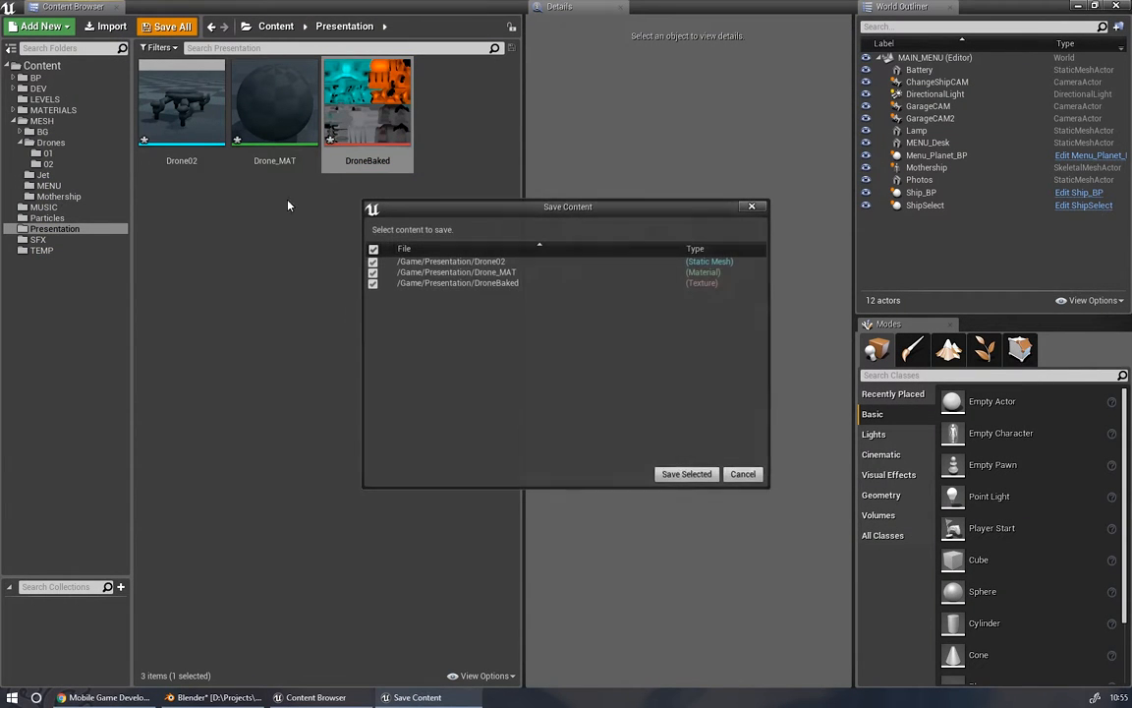
click(682, 473)
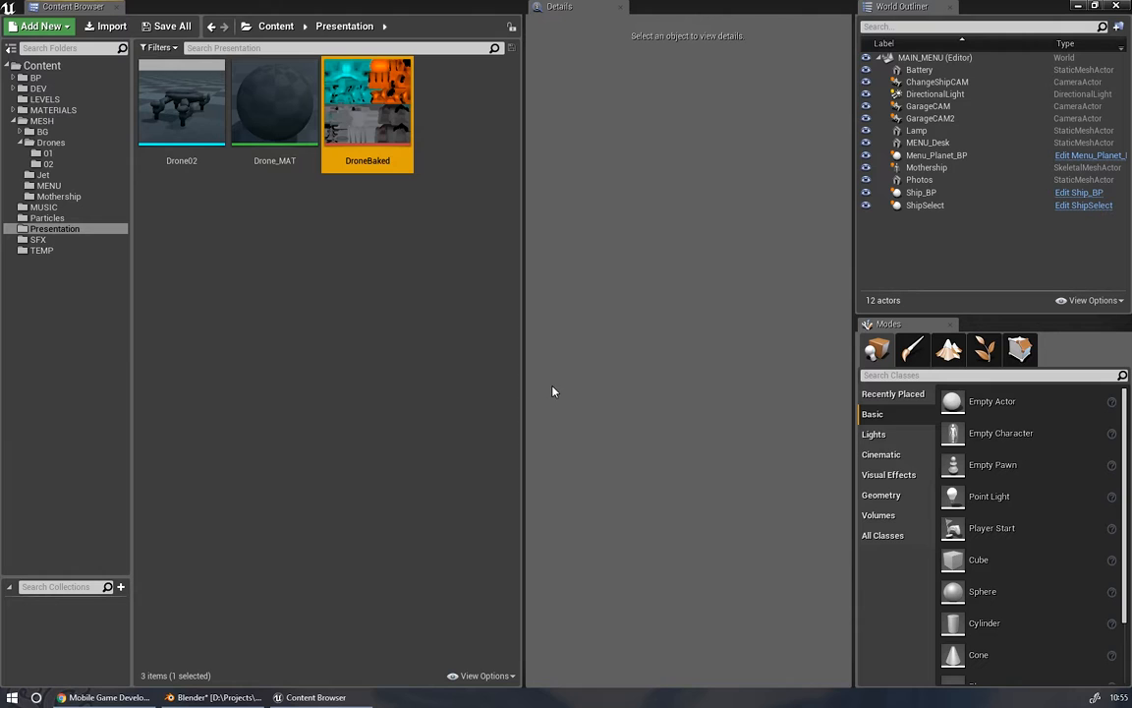
- Open Drone_MAT in the Material Editor, add a Constant node and connect it to the material's Roughness input
click(288, 114)
double_click(288, 114)
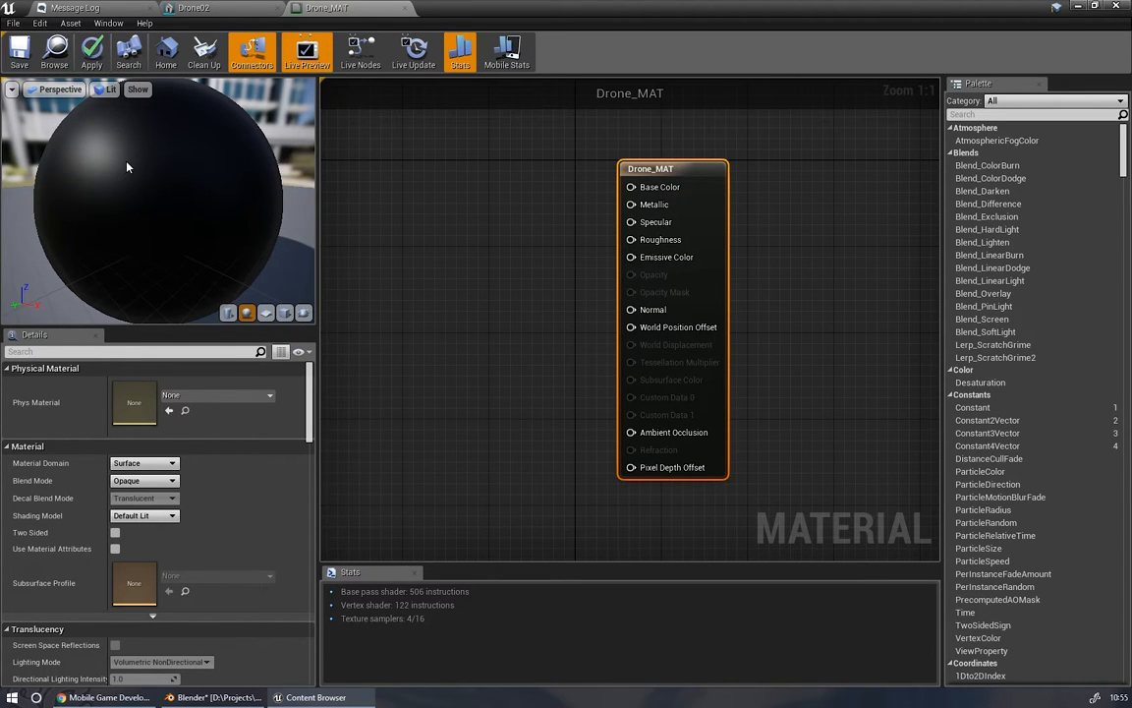
key(1)
click(508, 236)
drag(509, 236, 472, 212)
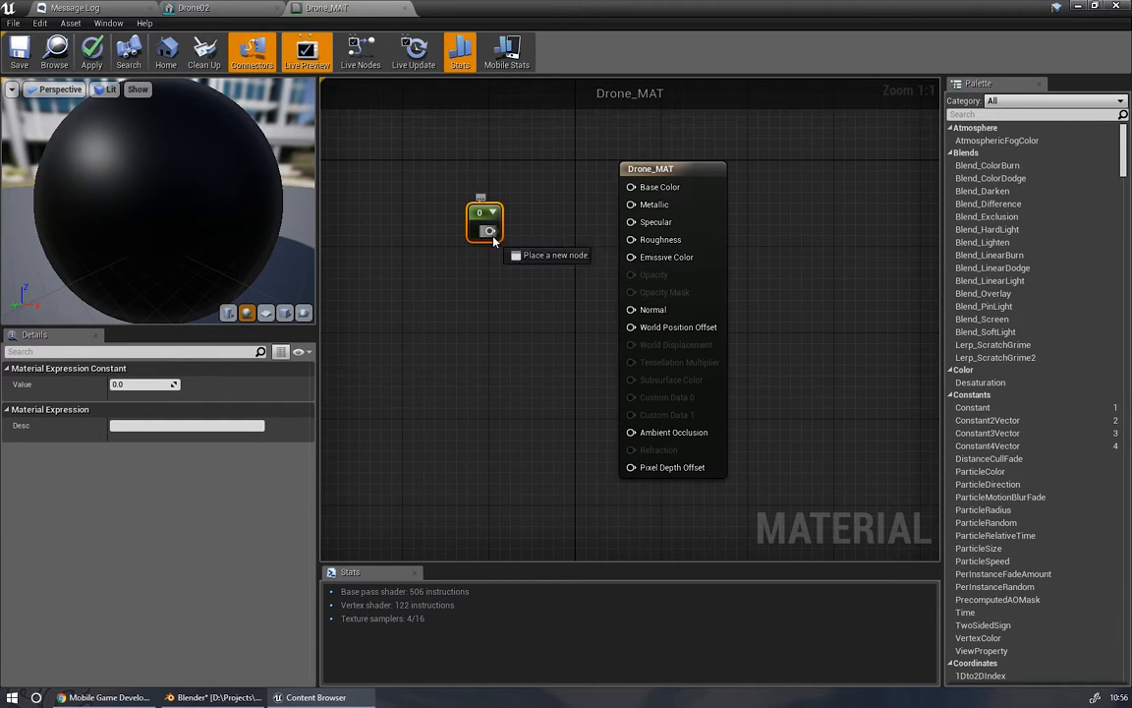
drag(490, 231, 631, 239)
drag(484, 220, 495, 231)
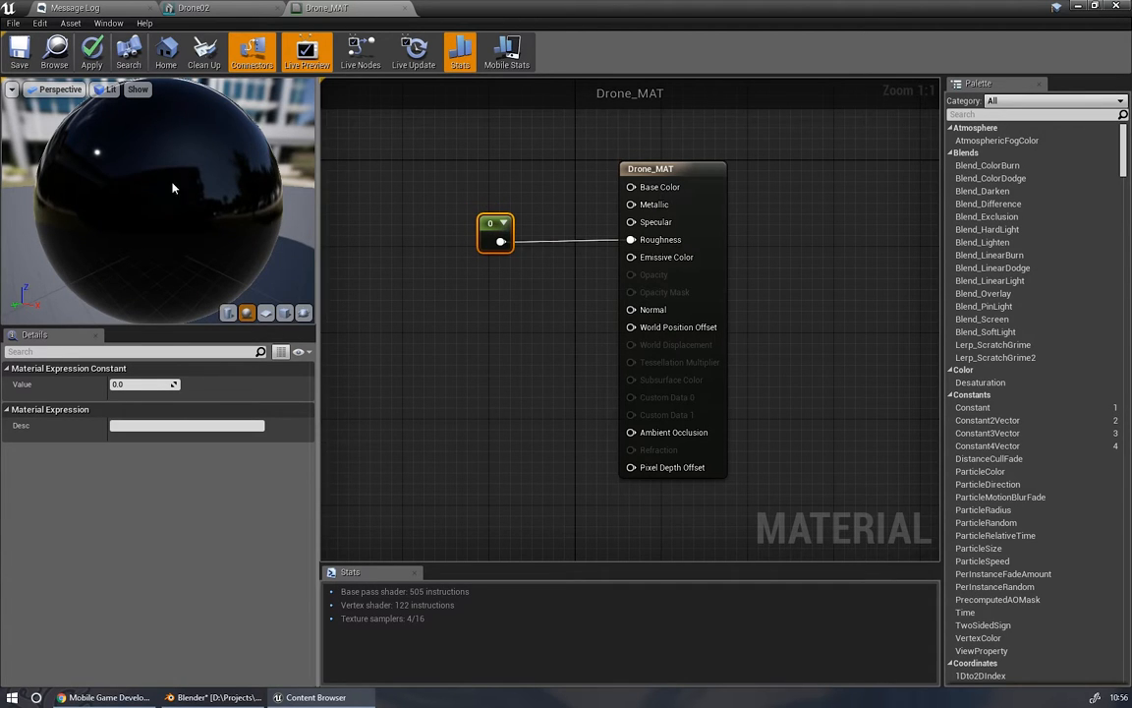
- Set the roughness constant to 1, check the matte result on the preview sphere and place the node closer to the material node
drag(173, 184, 148, 167)
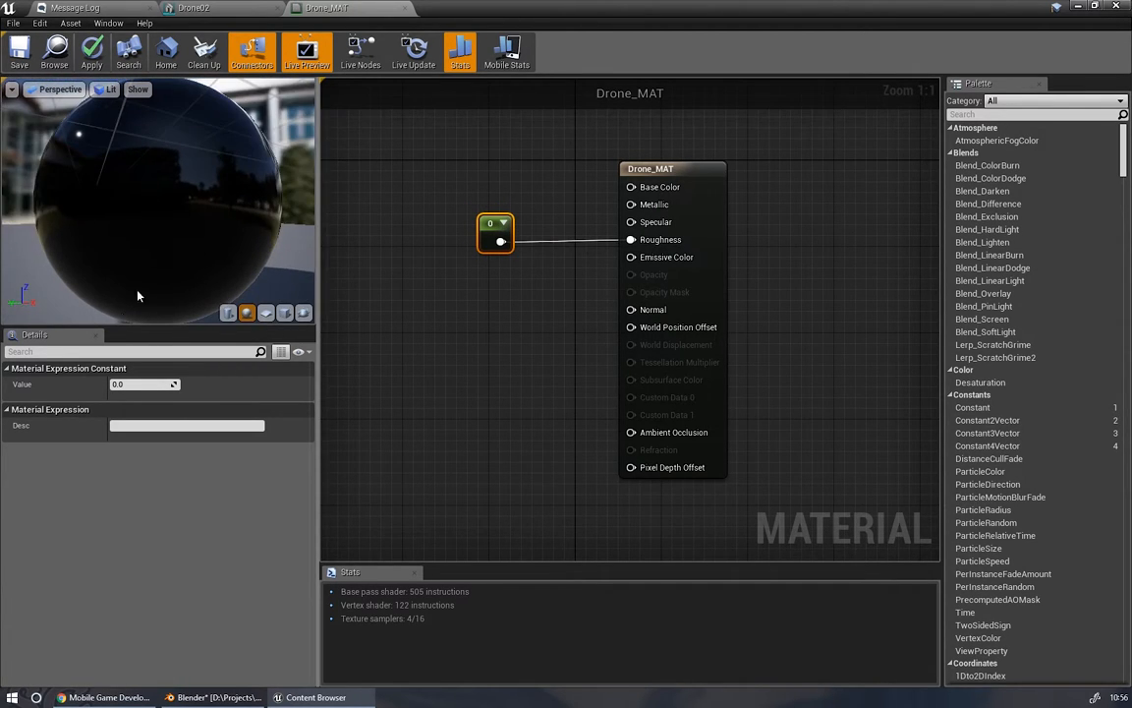
text(1)
key(Return)
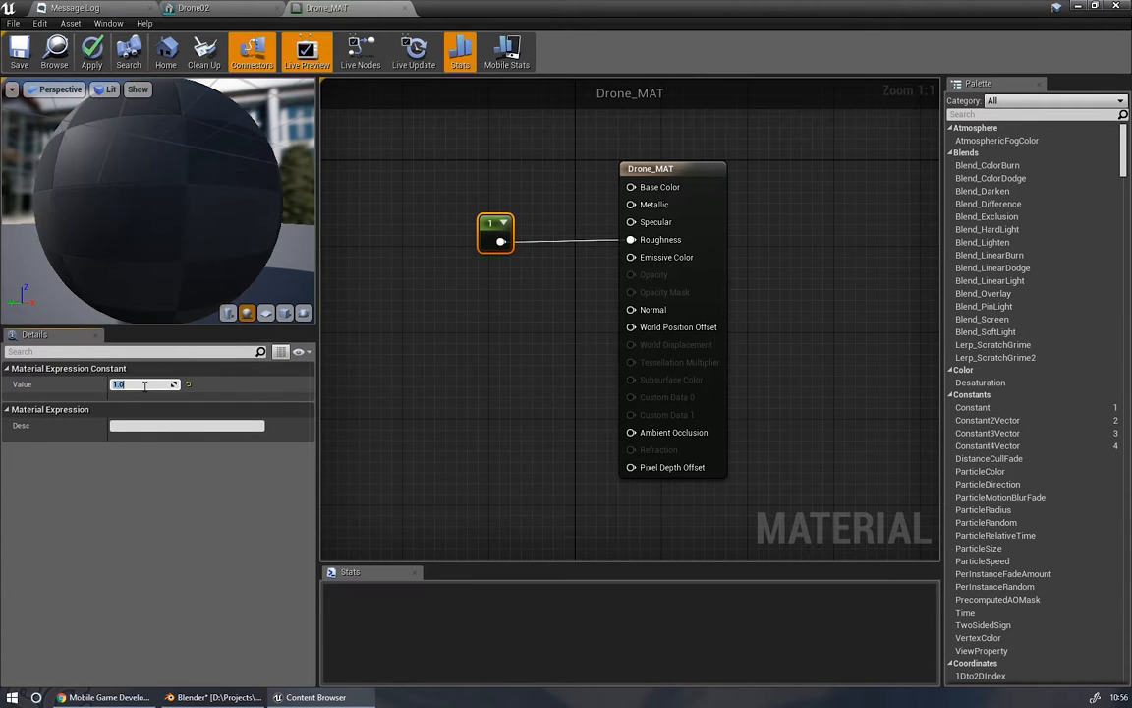
drag(132, 161, 160, 153)
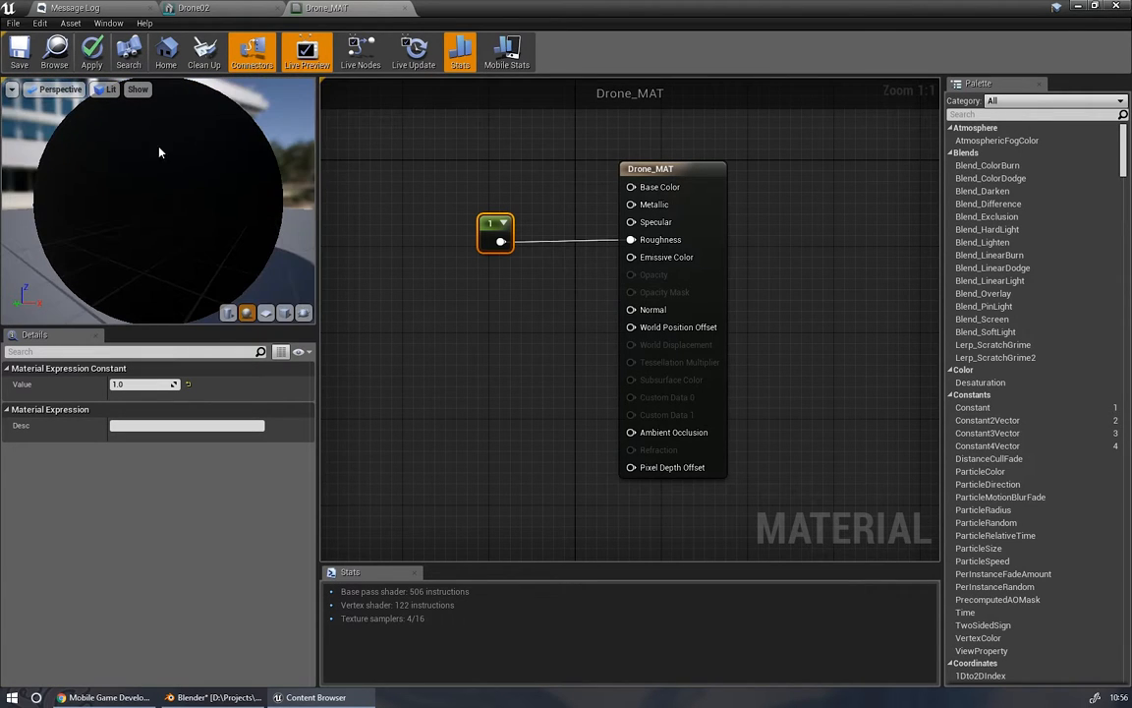
drag(493, 220, 547, 243)
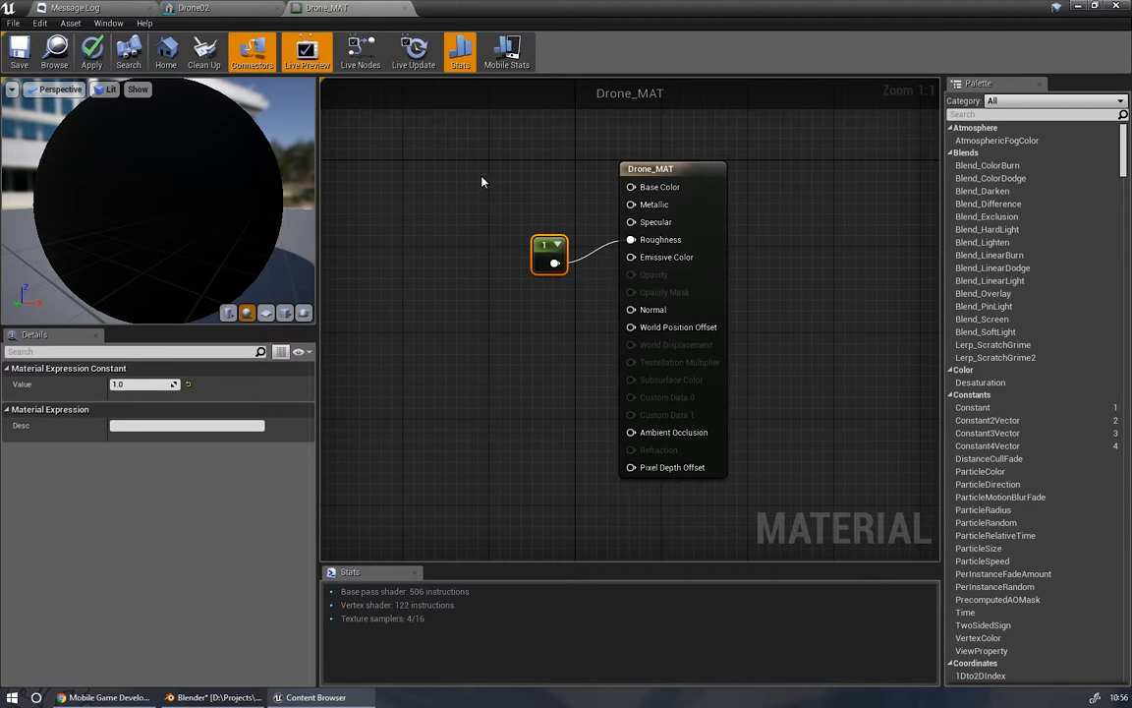
- Add a Texture Sample node, connect its colour output to Base Color and assign the DroneBaked texture from the Presentation folder
key(t)
click(430, 153)
drag(477, 154, 452, 146)
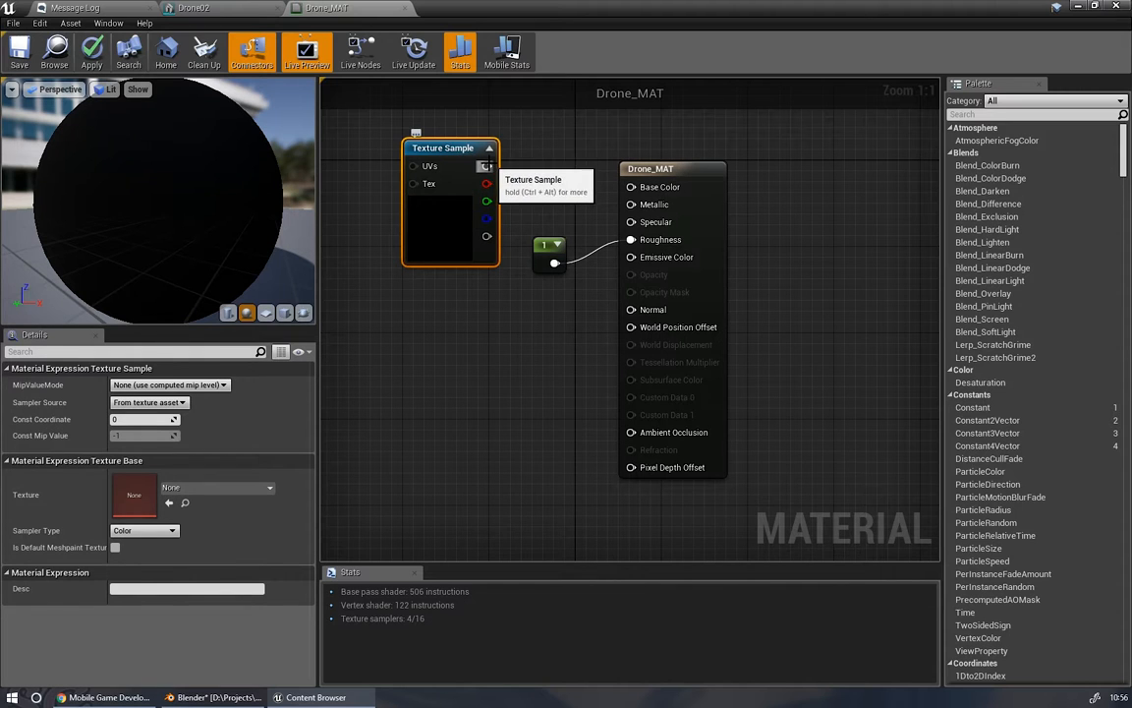
drag(487, 166, 622, 188)
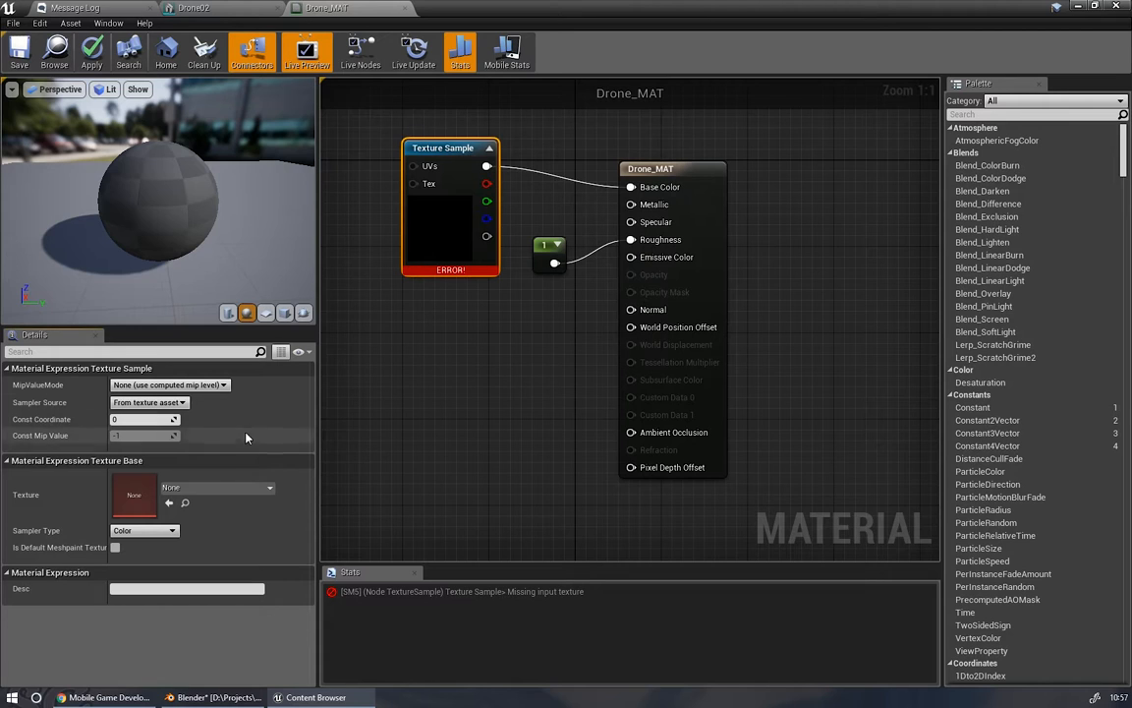
click(219, 495)
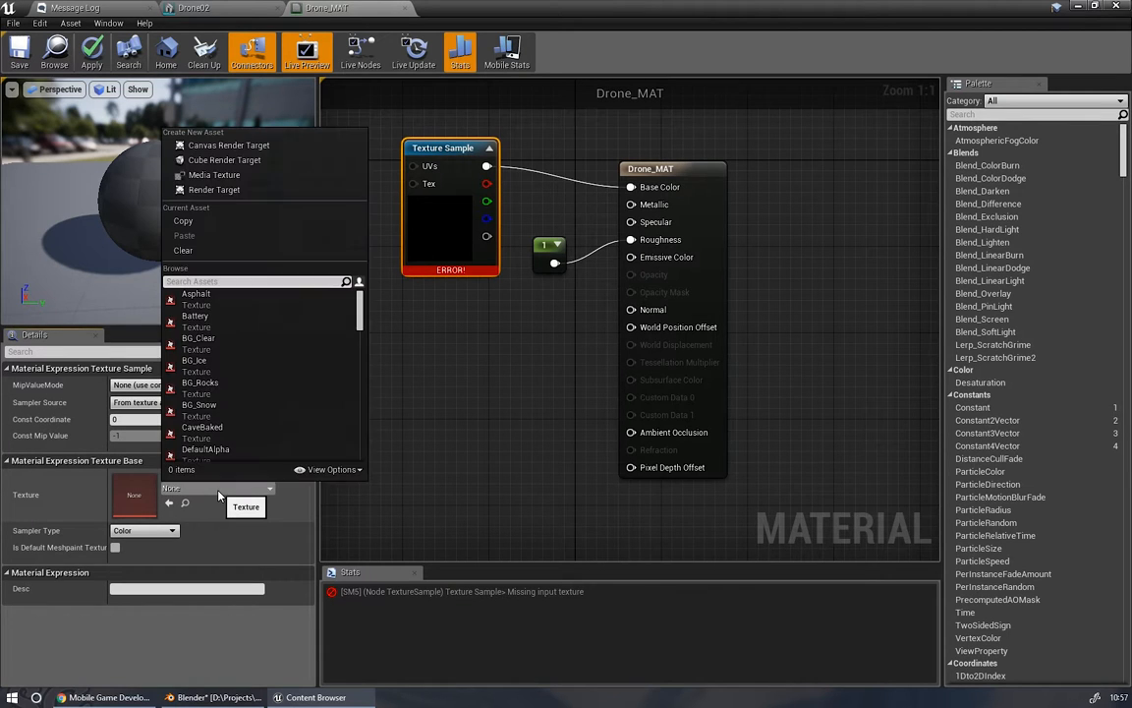
text(drone)
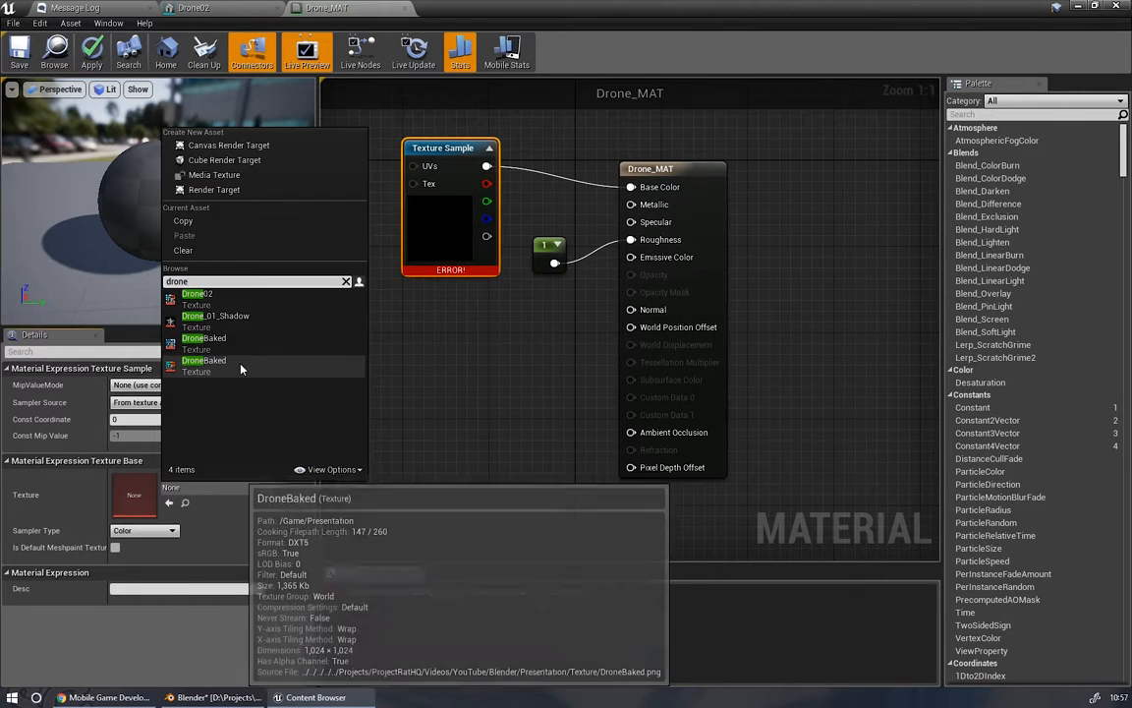
click(241, 369)
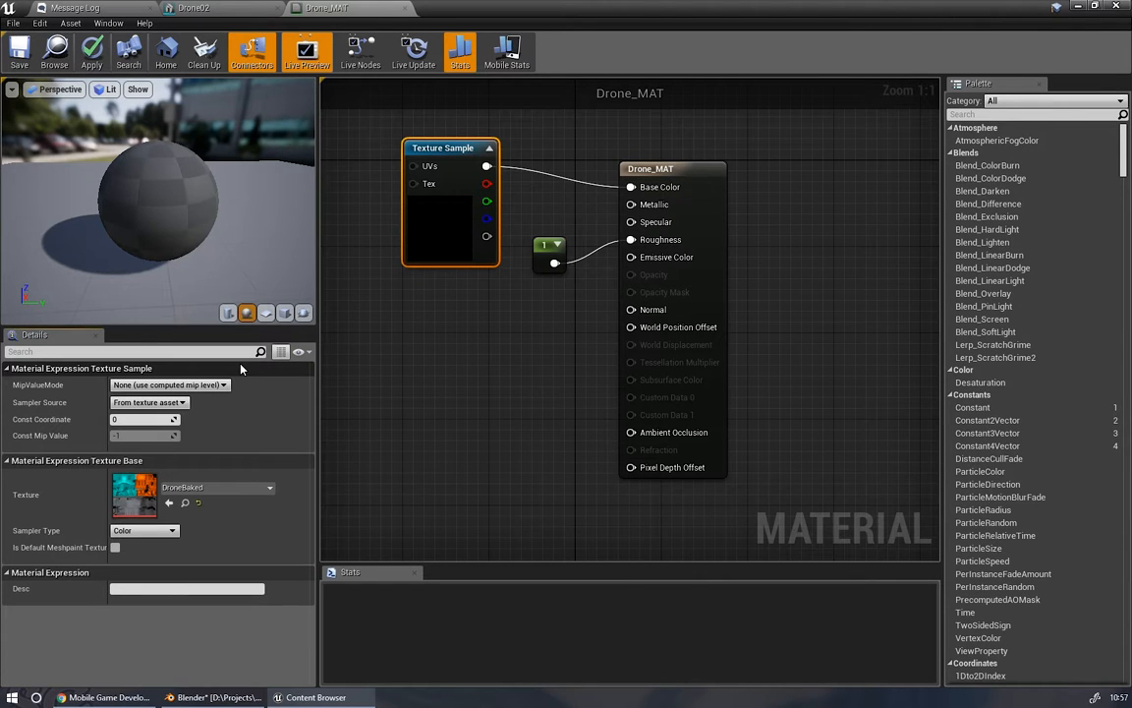
- Inspect the textured material on the preview sphere and on a plane, and save Drone_MAT
drag(153, 186, 285, 186)
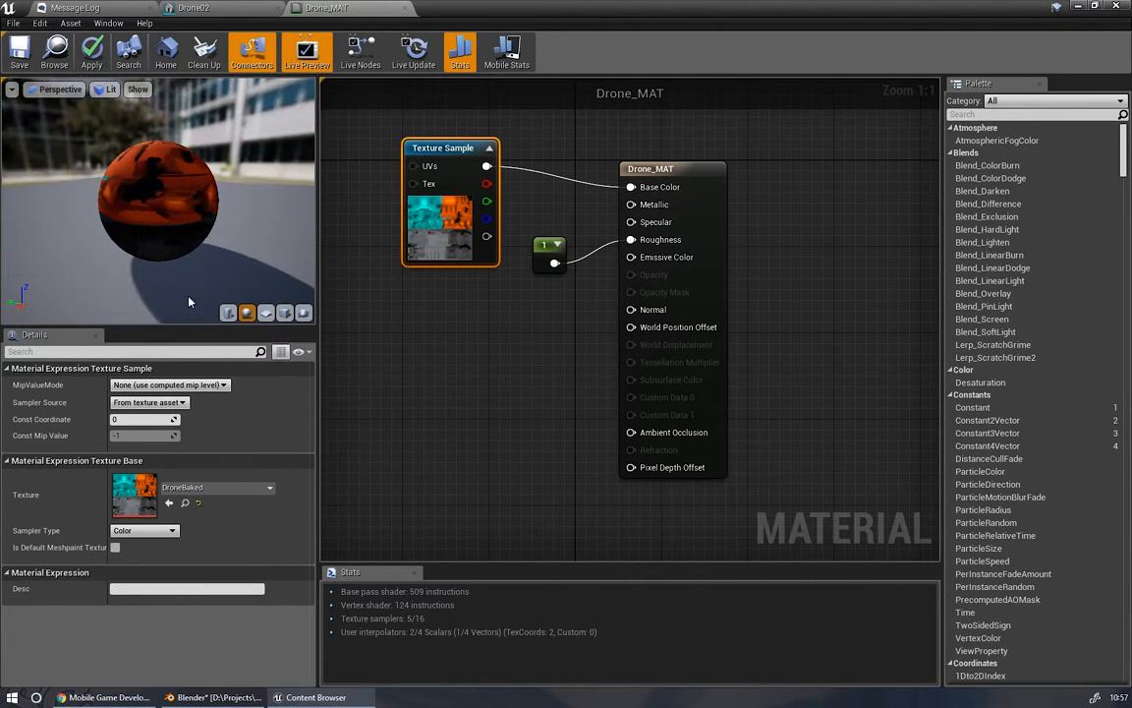
click(265, 313)
drag(176, 220, 122, 208)
scroll(173, 211, up, 8)
scroll(160, 212, down, 5)
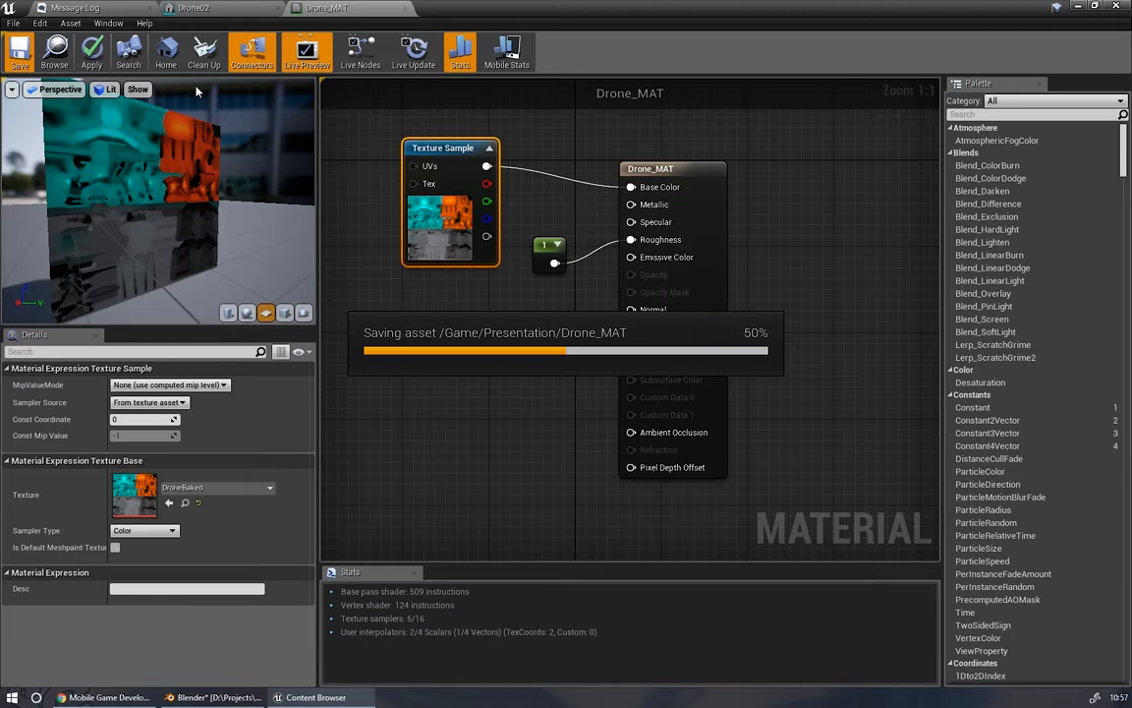
- Assign Drone_MAT to the Drone02 mesh's Element 0 material slot and inspect the textured drone from several sides
click(202, 8)
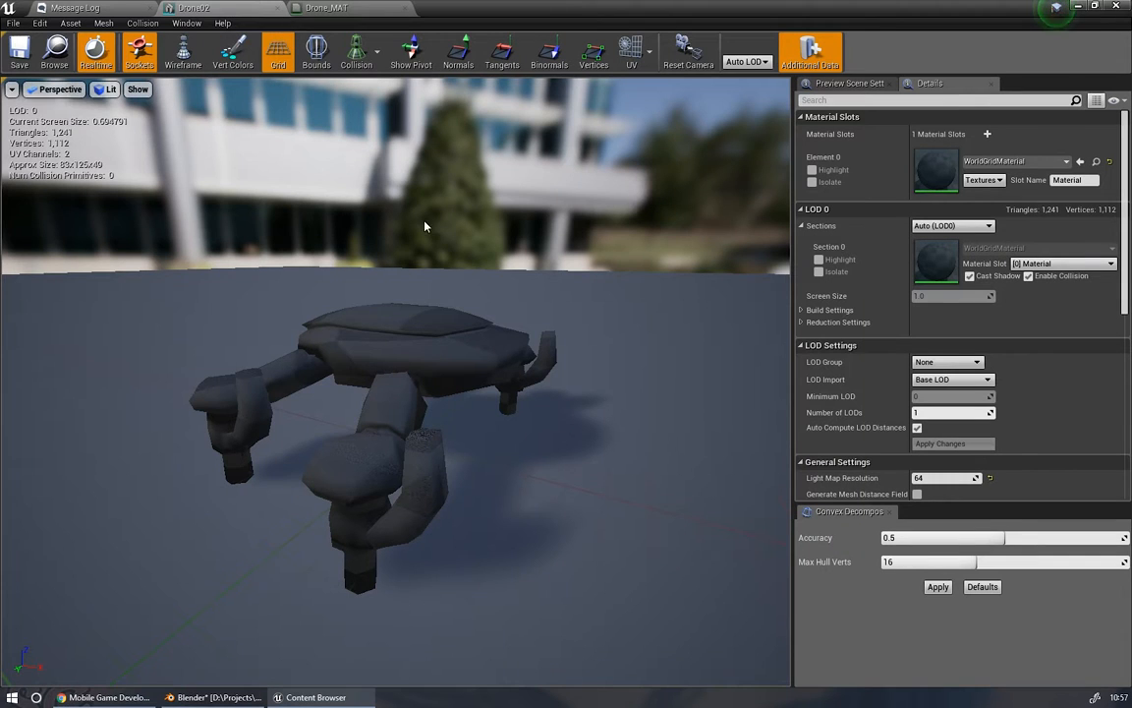
drag(443, 306, 339, 365)
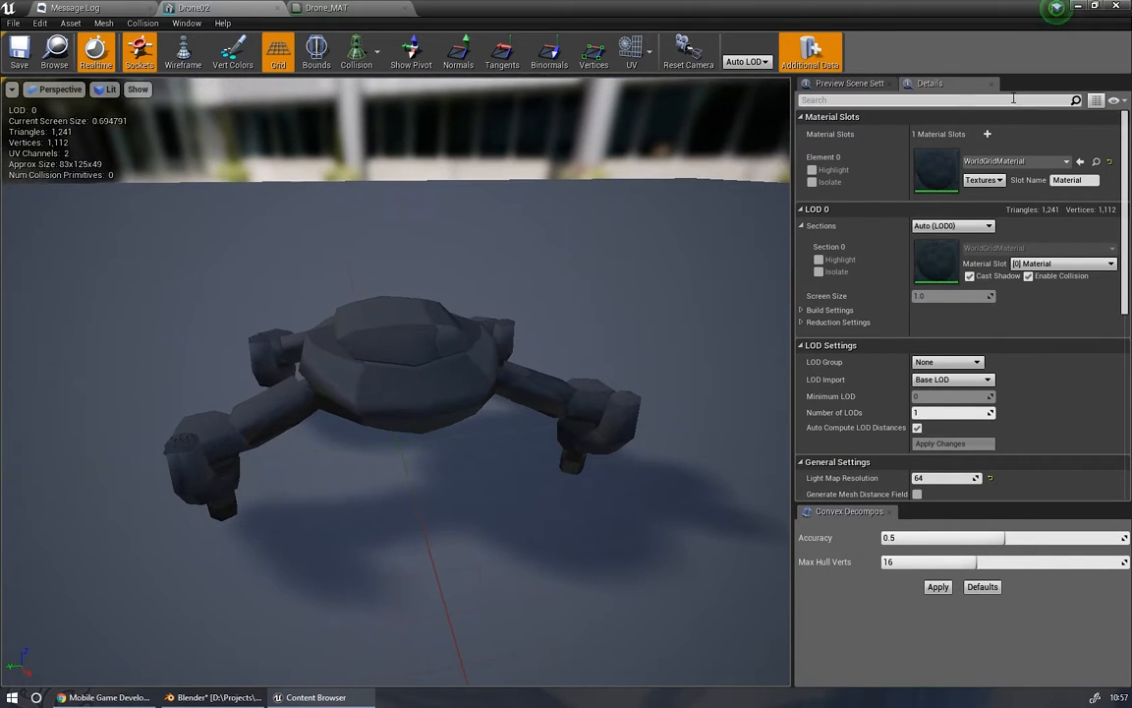
click(1052, 163)
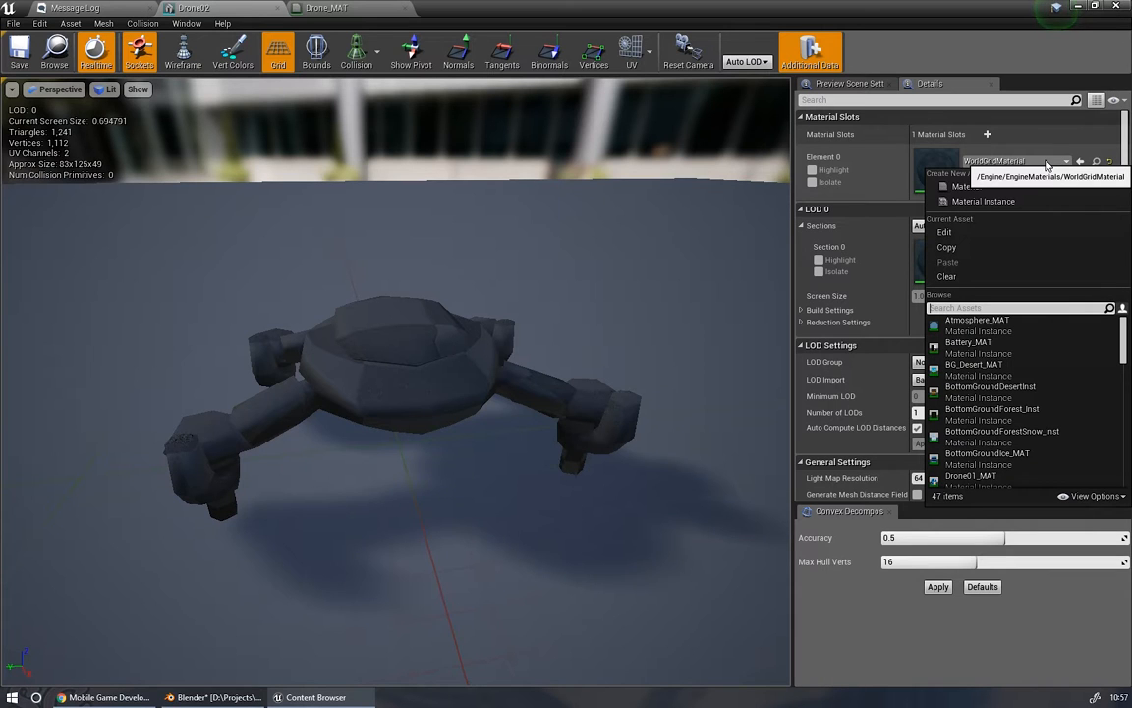
text(drone)
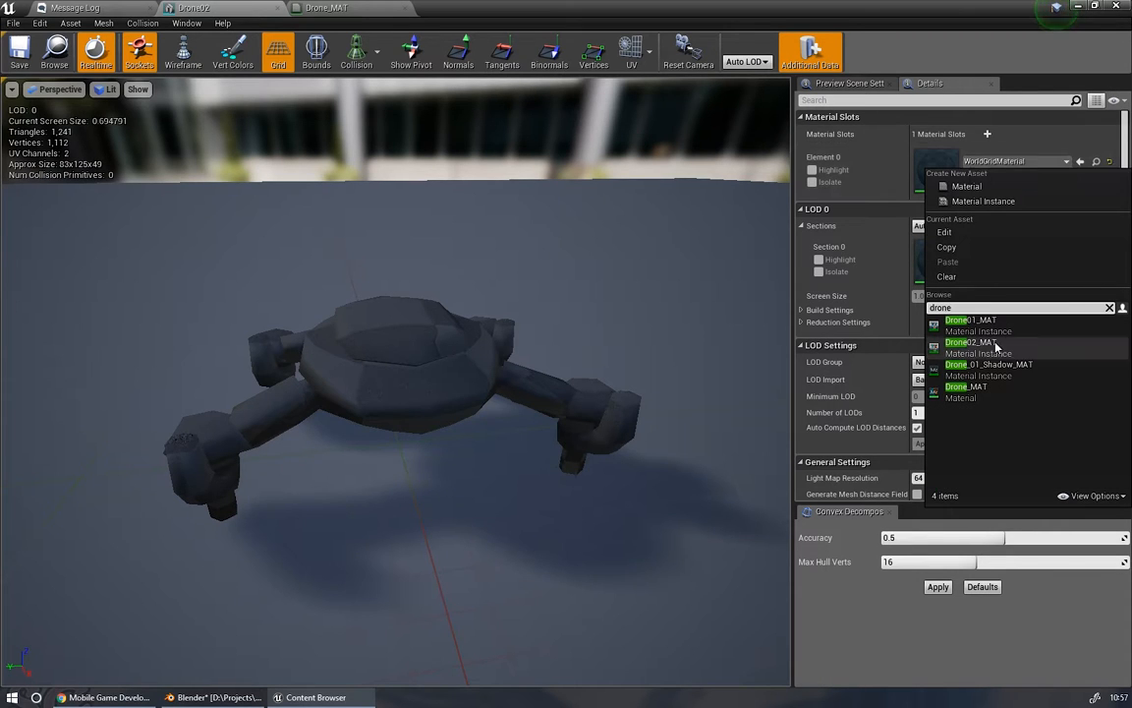
click(973, 389)
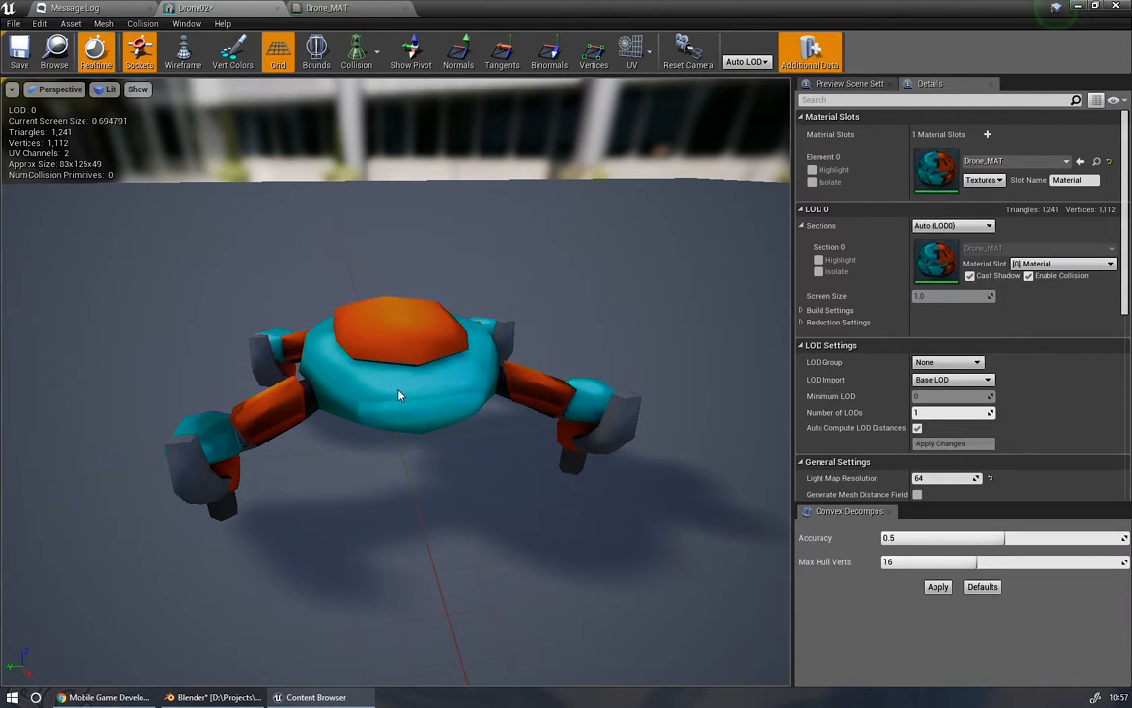
drag(386, 406, 187, 326)
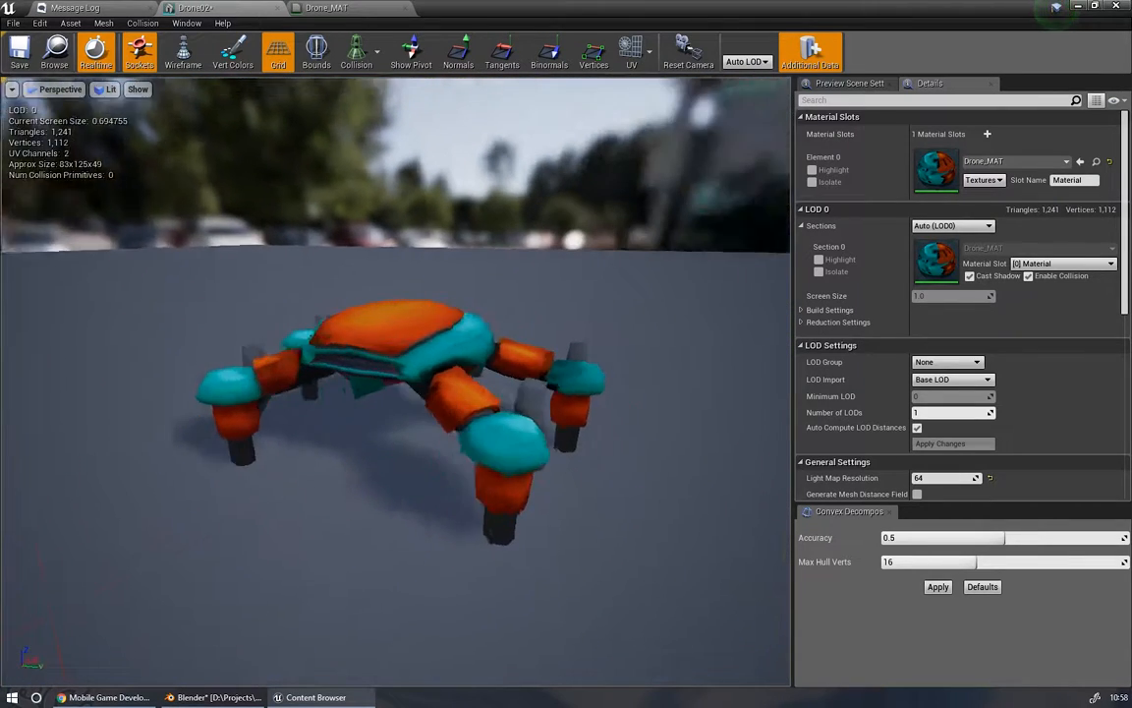